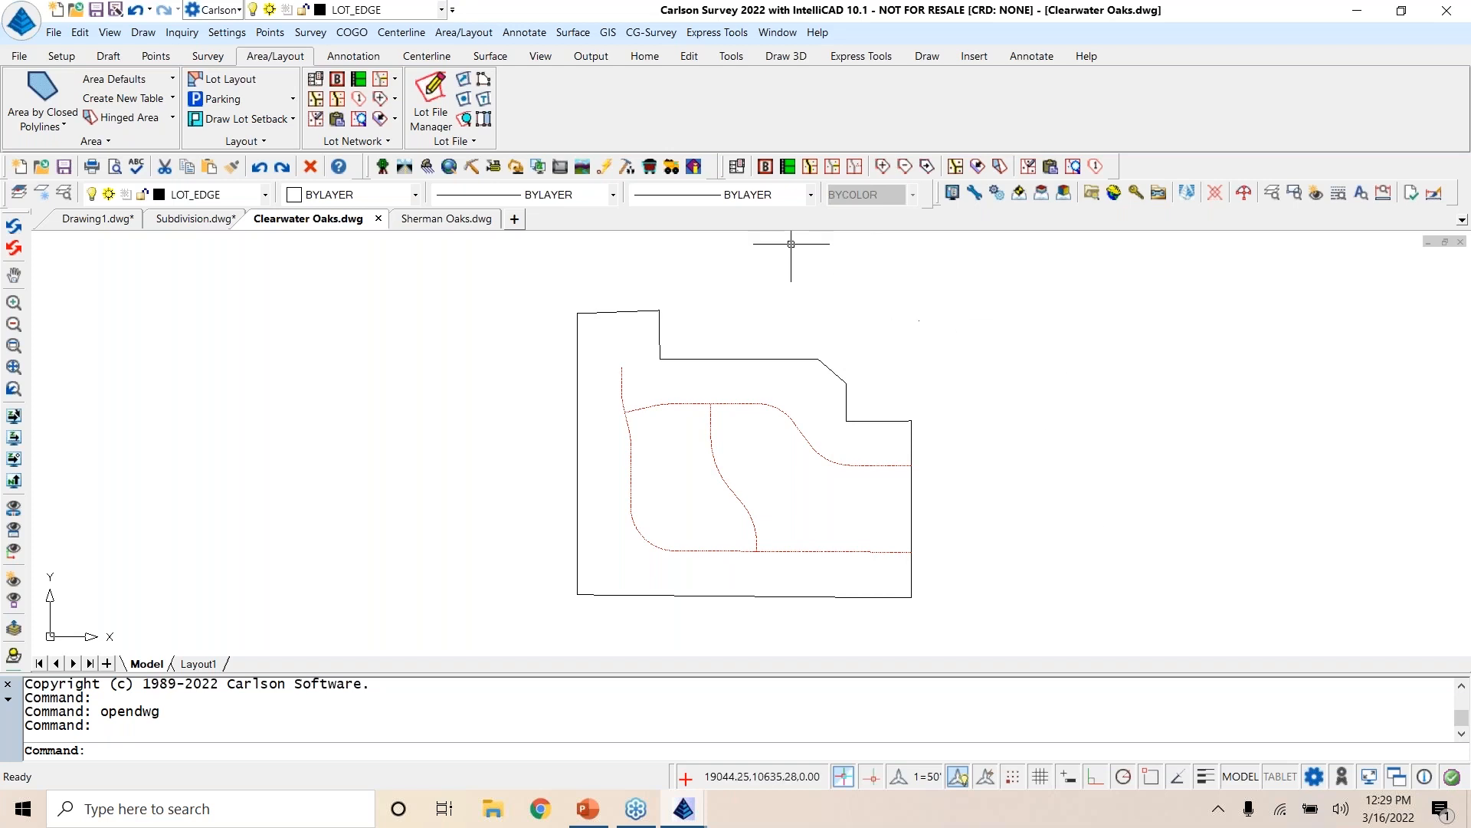
# Step: Create a new lot network file named Clearwater Oaks.ltn in the LotNet folder
pyautogui.click(736, 167)
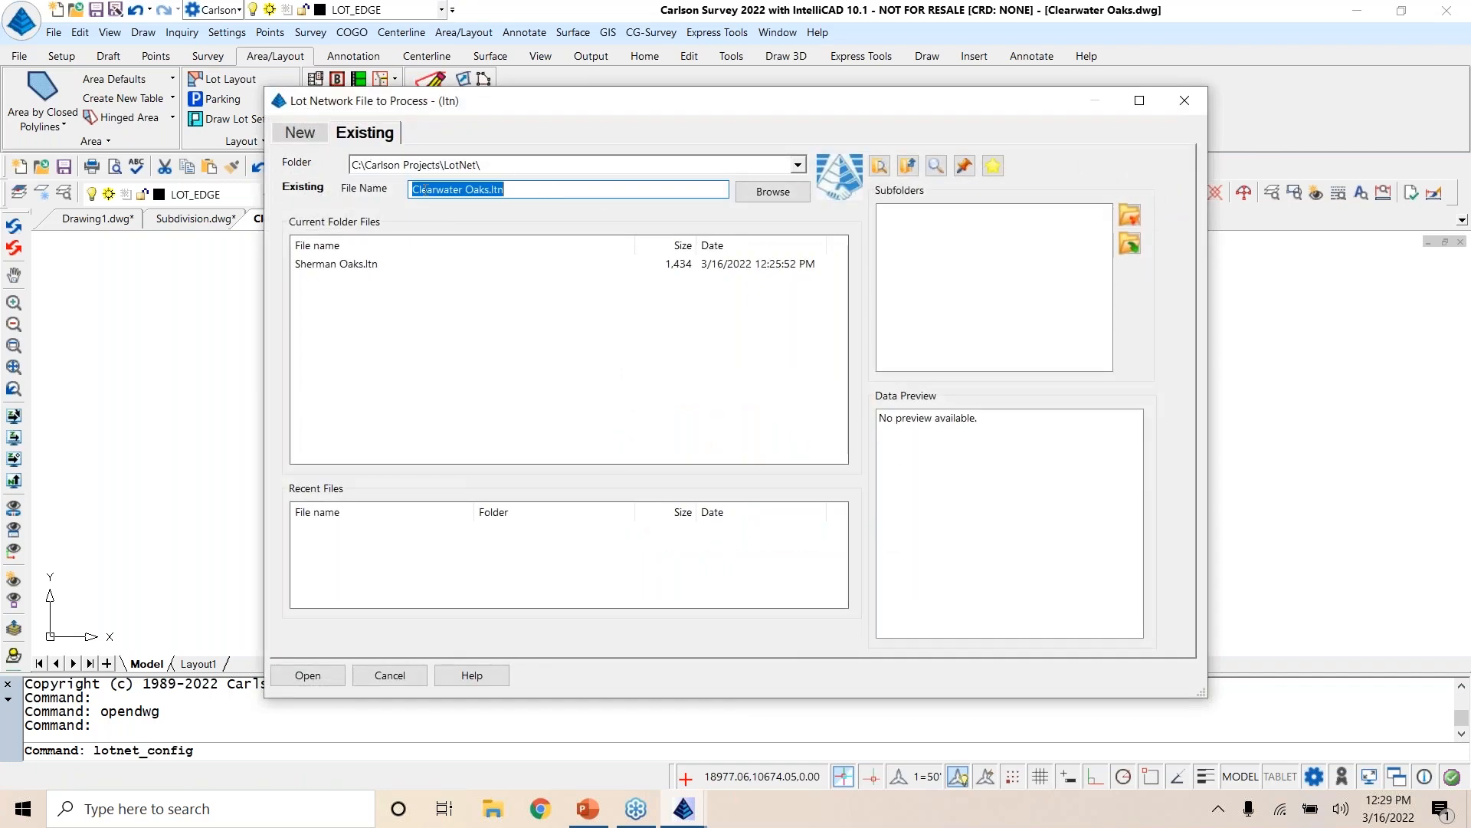
pyautogui.click(298, 133)
pyautogui.click(305, 674)
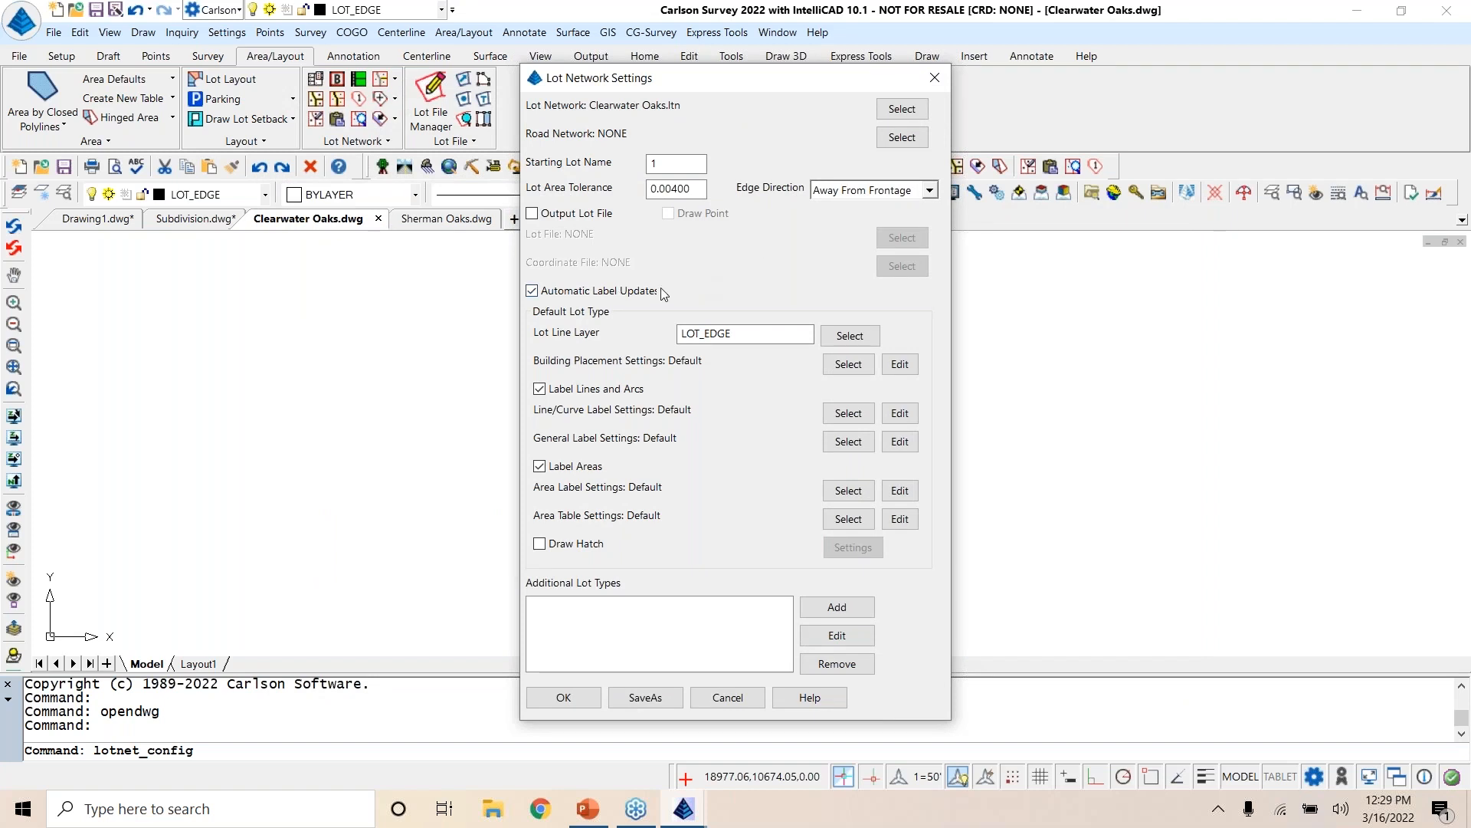
# Step: Turn off line and arc labels in the lot network settings, review the building placement settings, and accept both
pyautogui.click(544, 390)
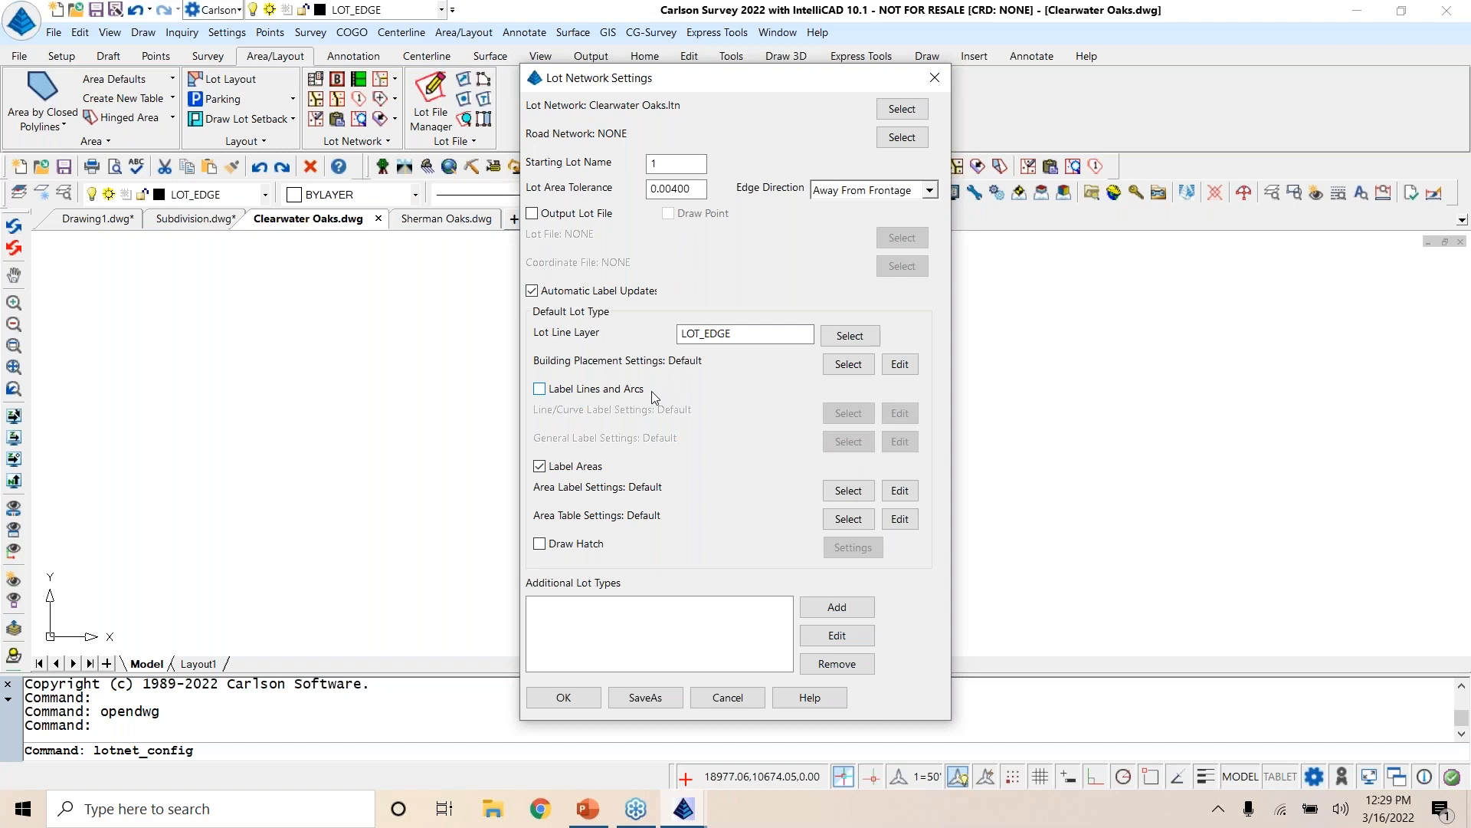
pyautogui.click(900, 366)
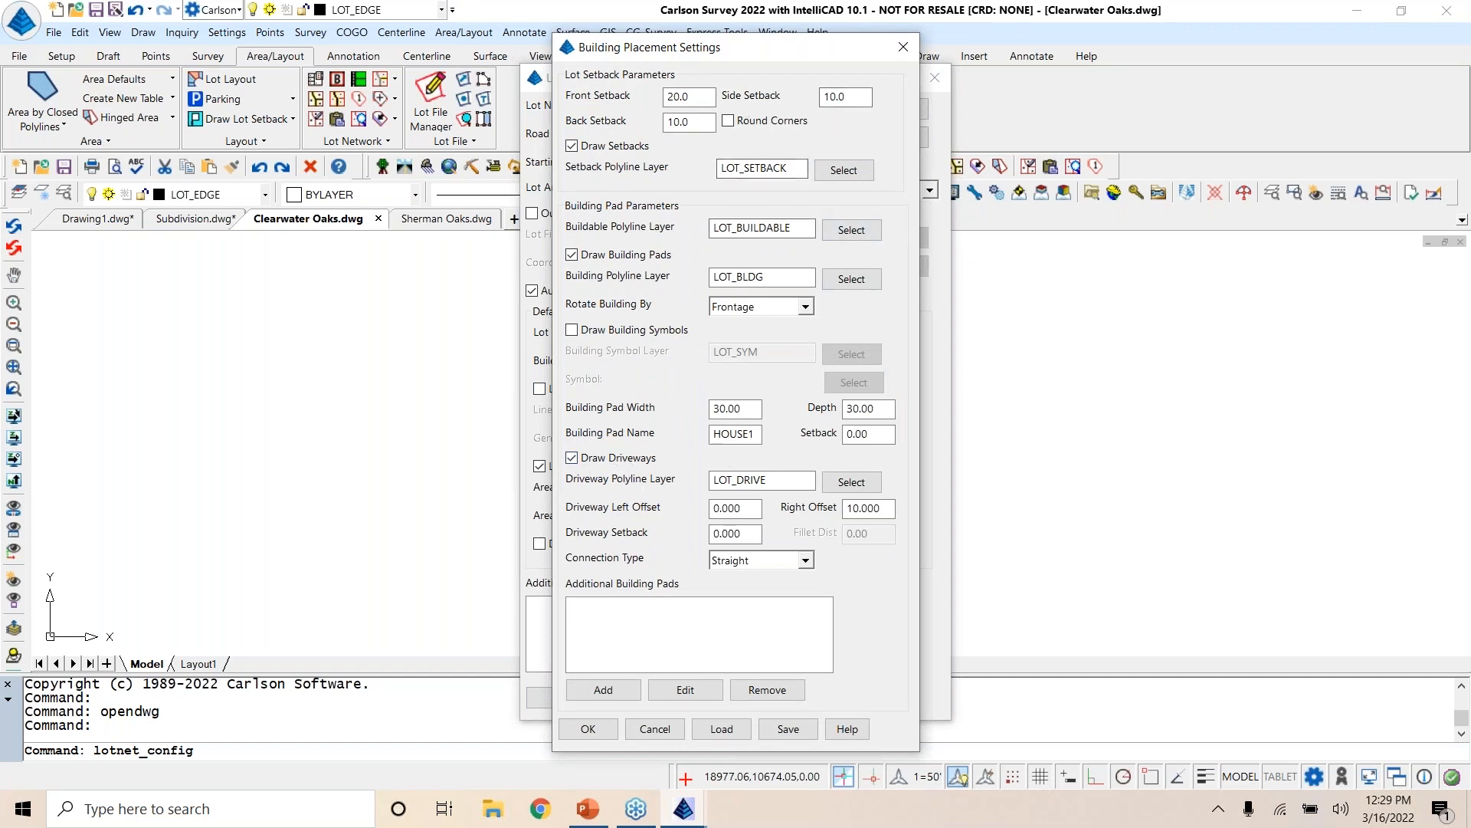
pyautogui.click(588, 728)
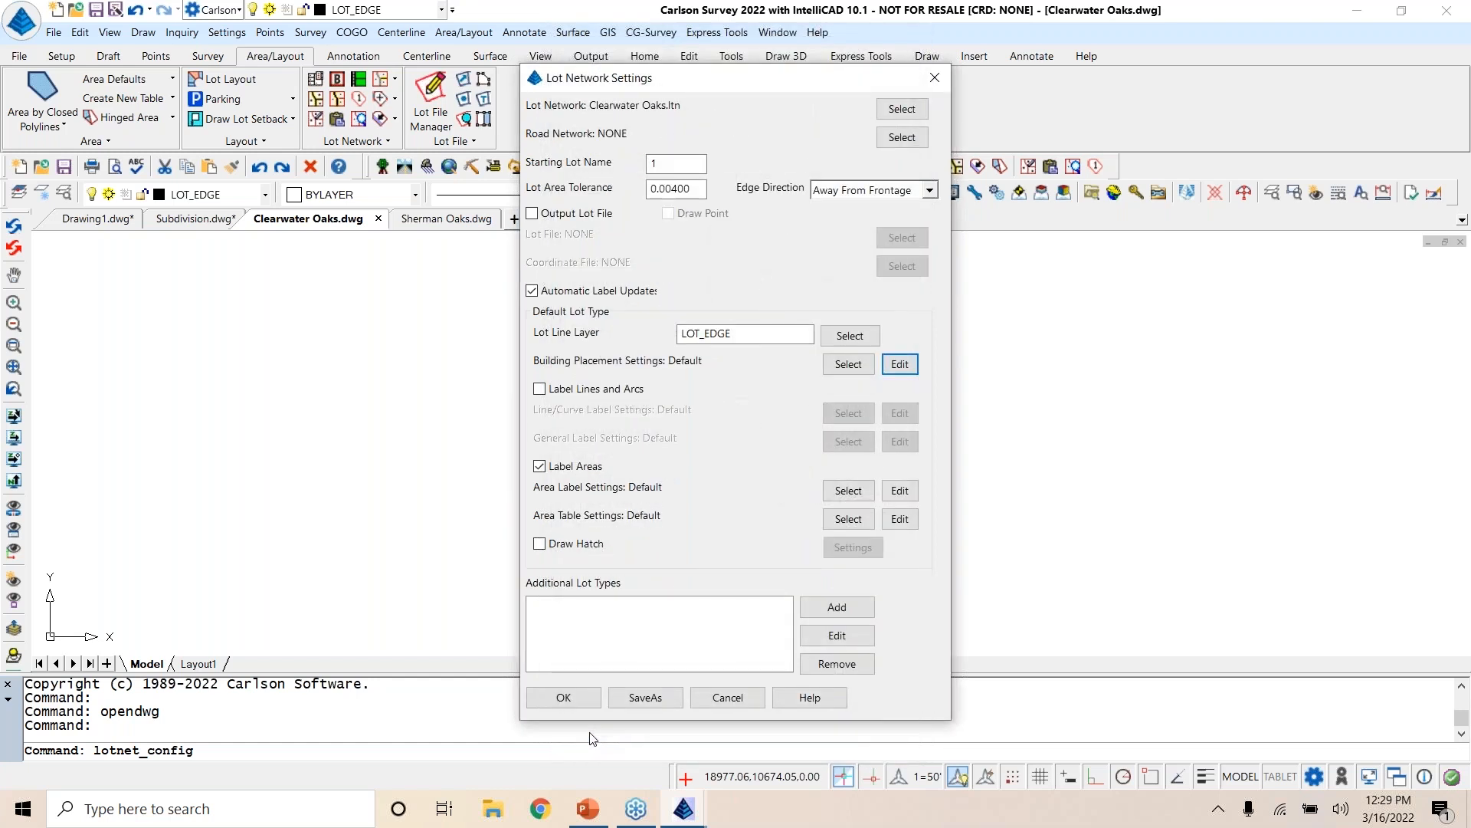
pyautogui.click(566, 698)
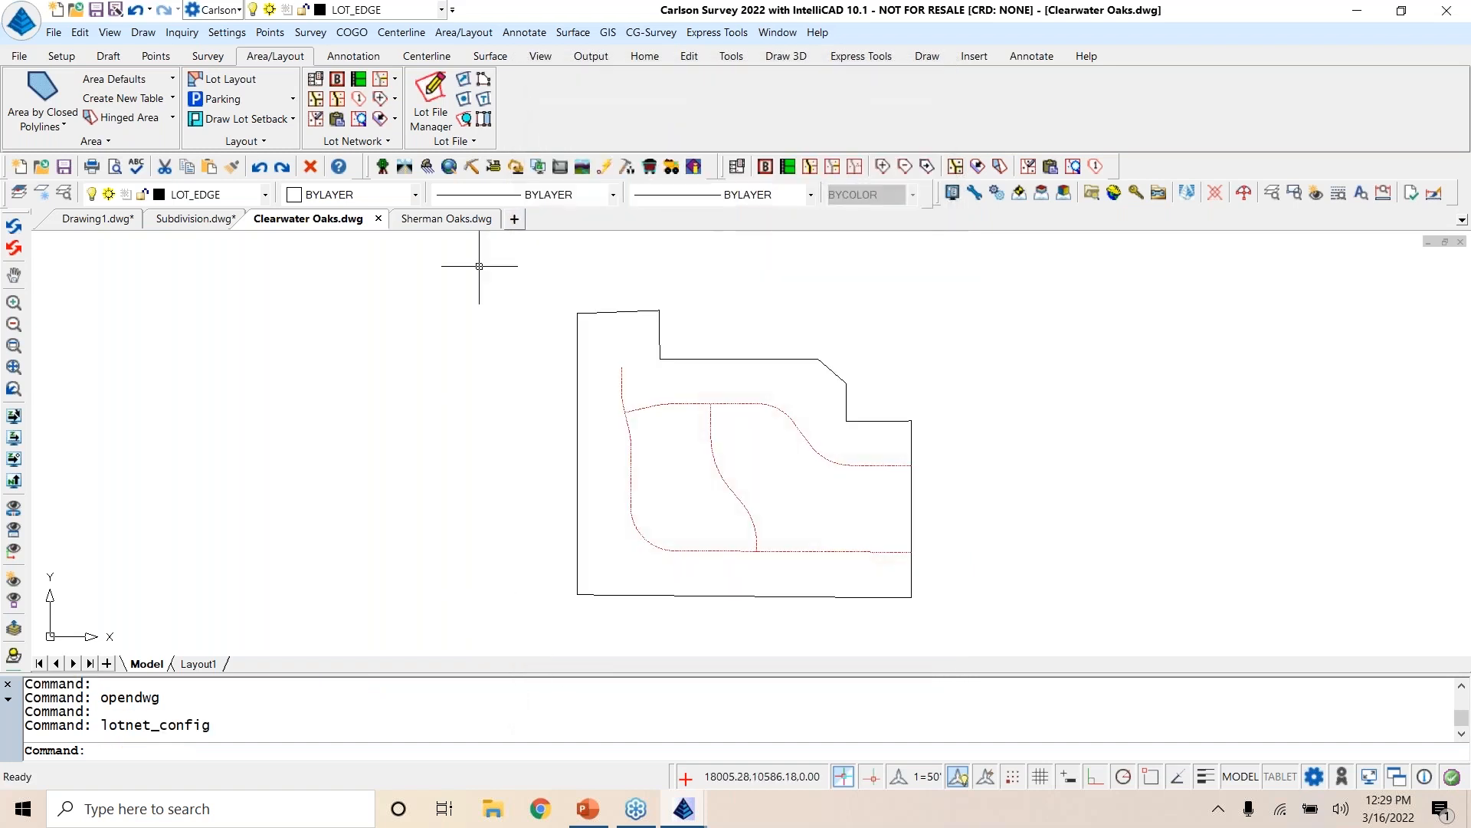
# Step: Set the outer site perimeter polyline as the lot network boundary
pyautogui.click(765, 167)
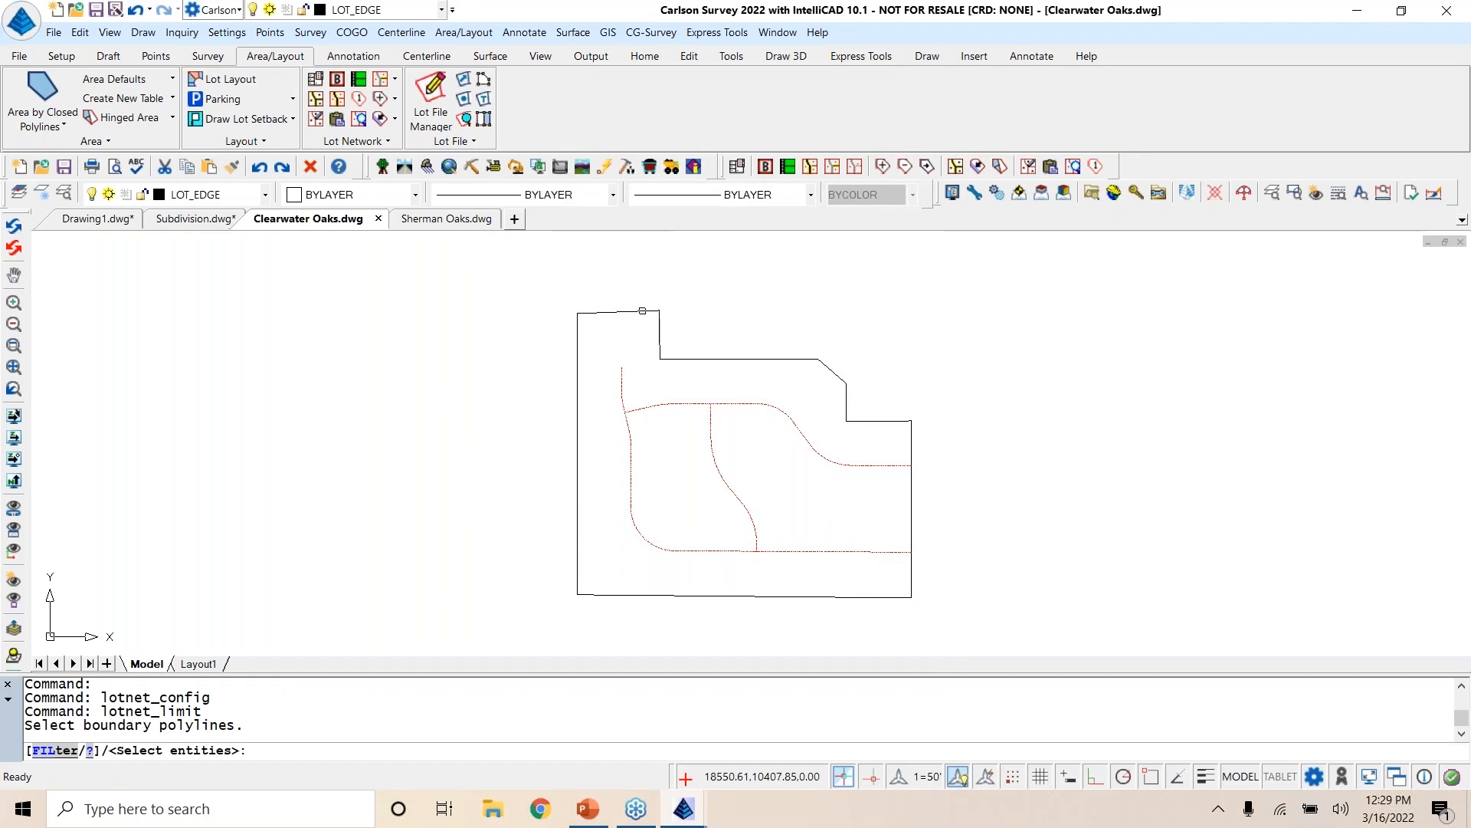
pyautogui.click(642, 312)
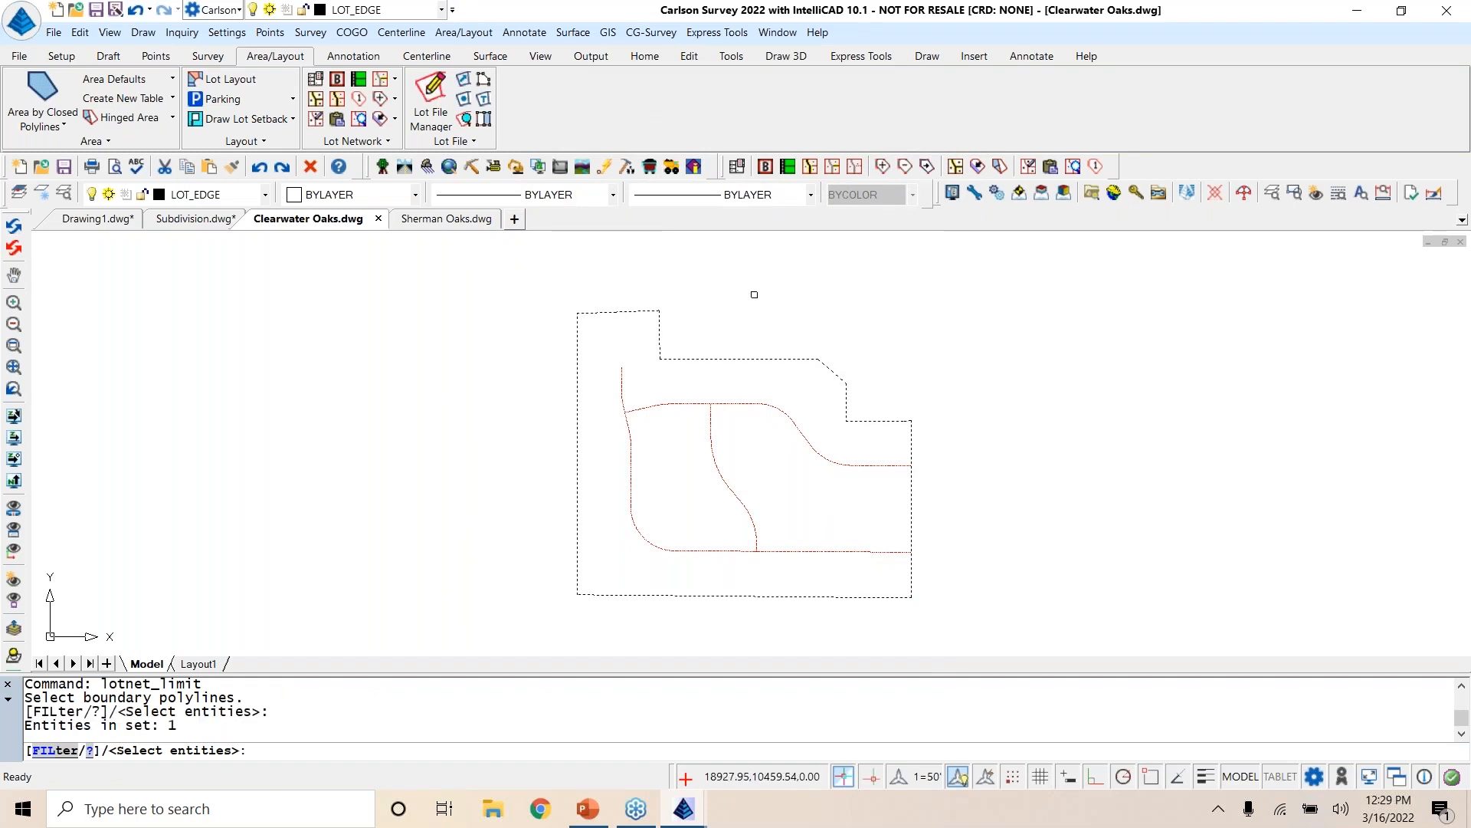
pyautogui.press('Return')
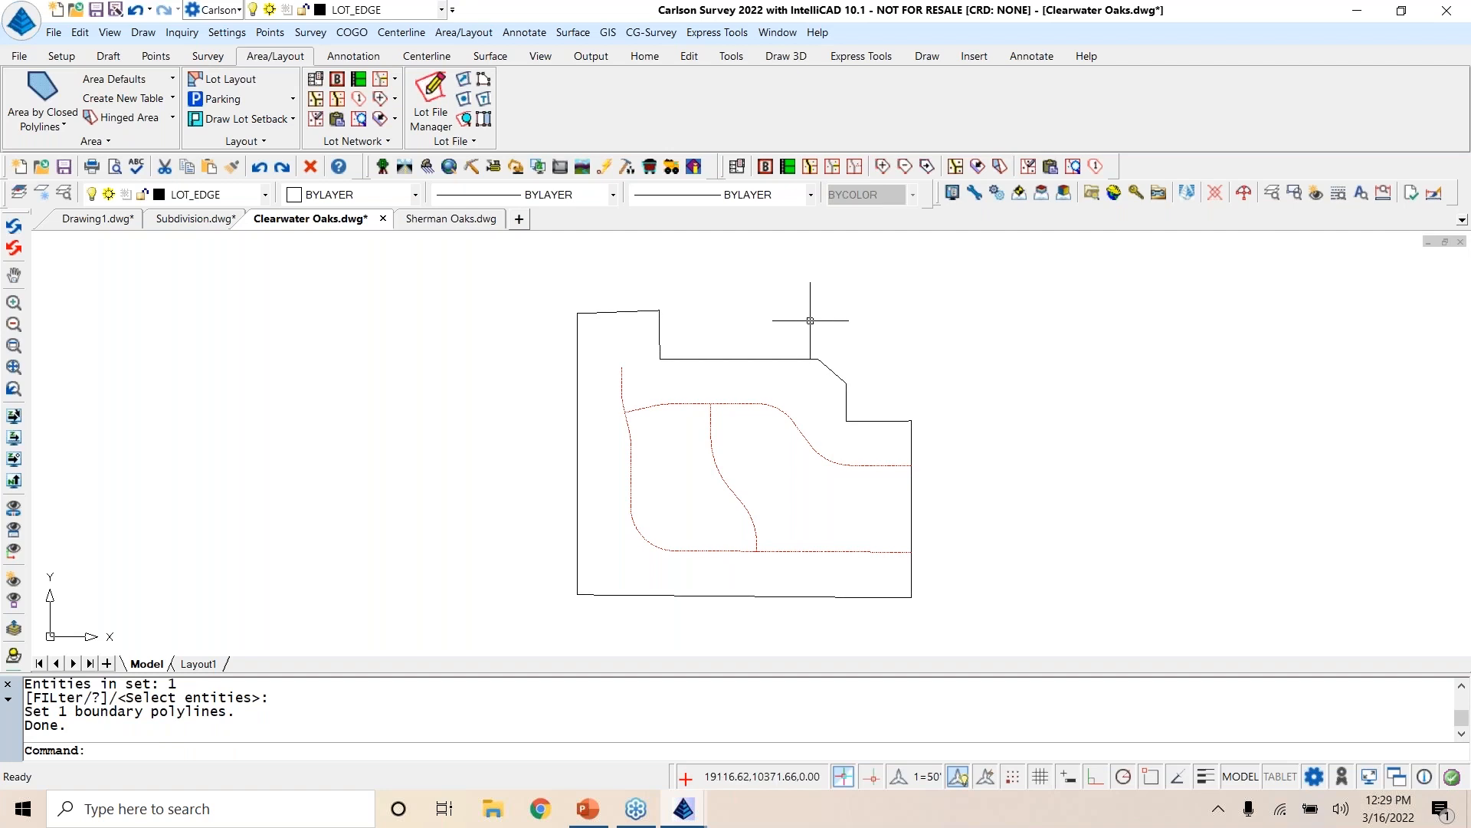
# Step: Create a new road network file named Clearwater in the LotNet folder
pyautogui.click(788, 167)
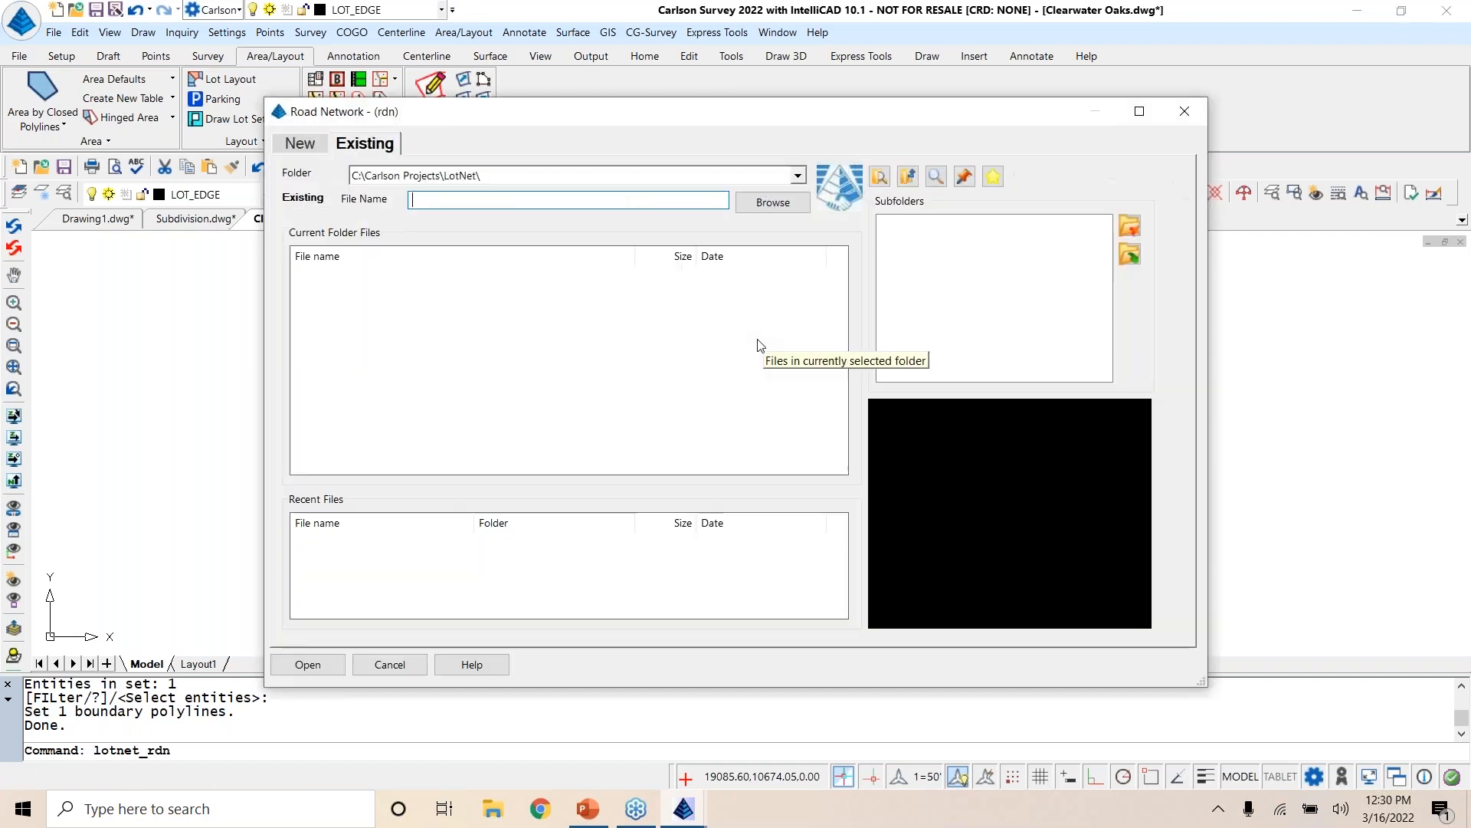
pyautogui.click(300, 144)
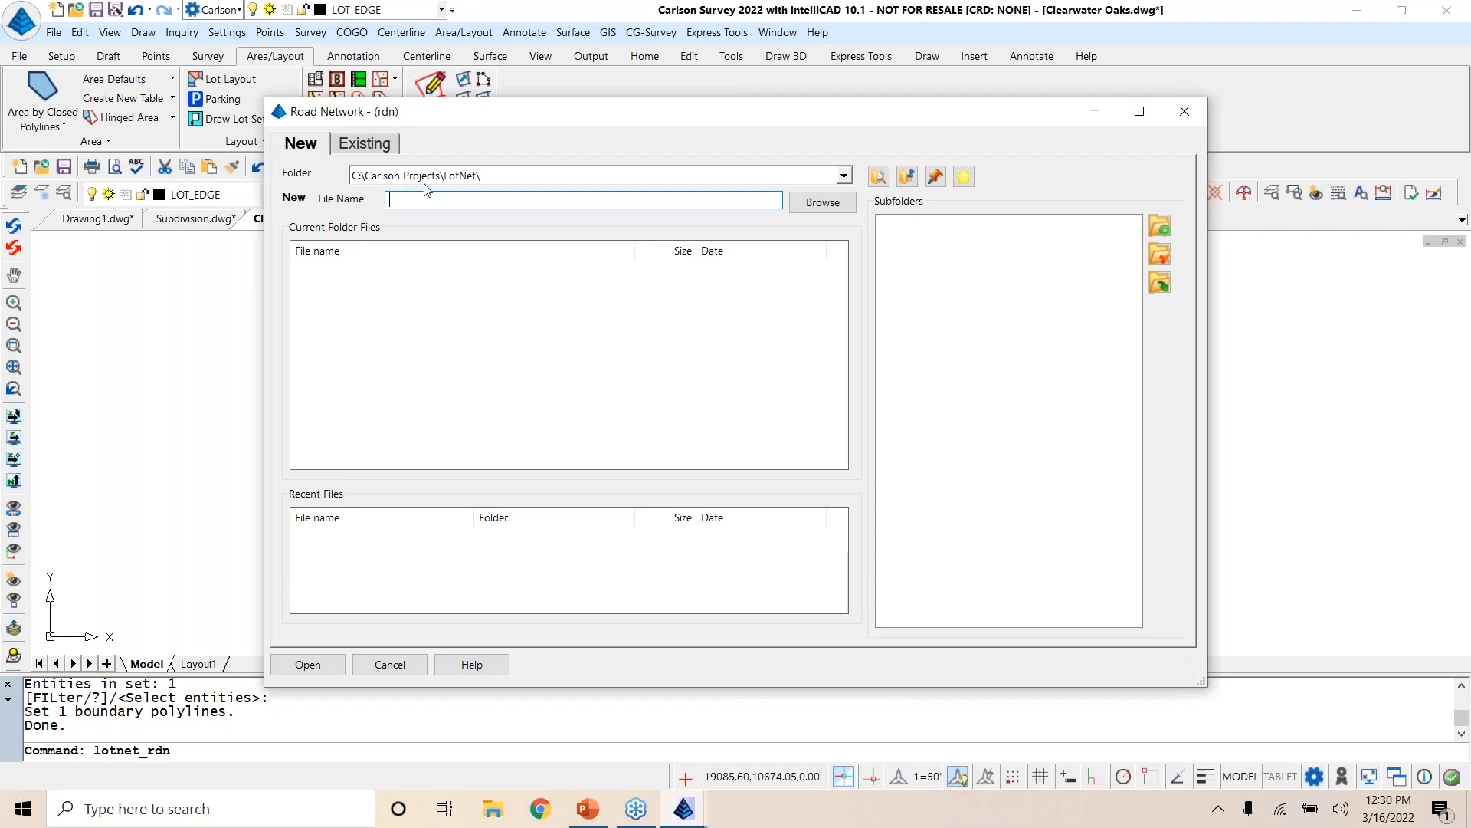
pyautogui.moveTo(591, 111); pyautogui.dragTo(686, 136)
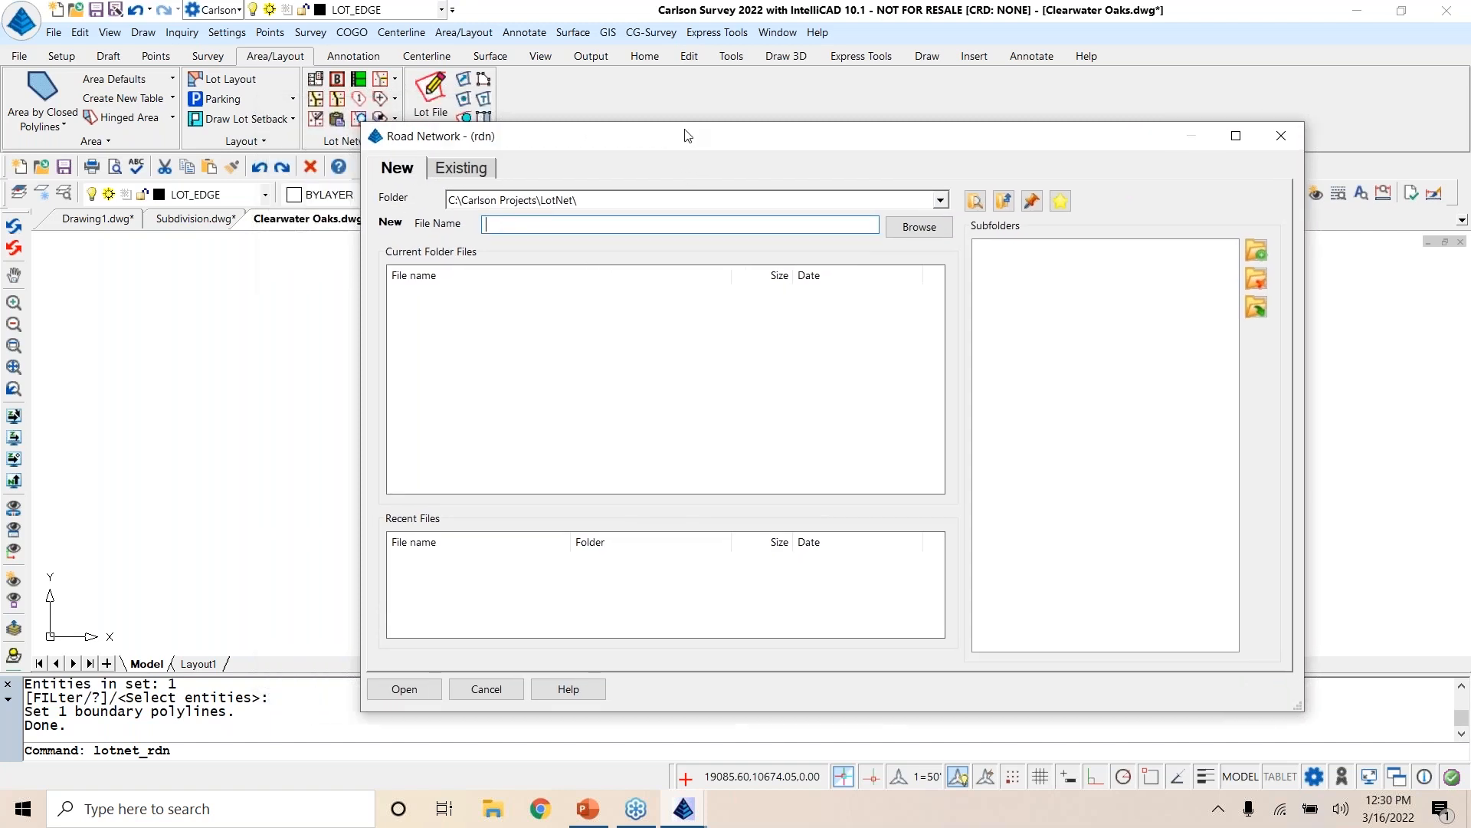
pyautogui.write('Clearwater')
pyautogui.click(404, 689)
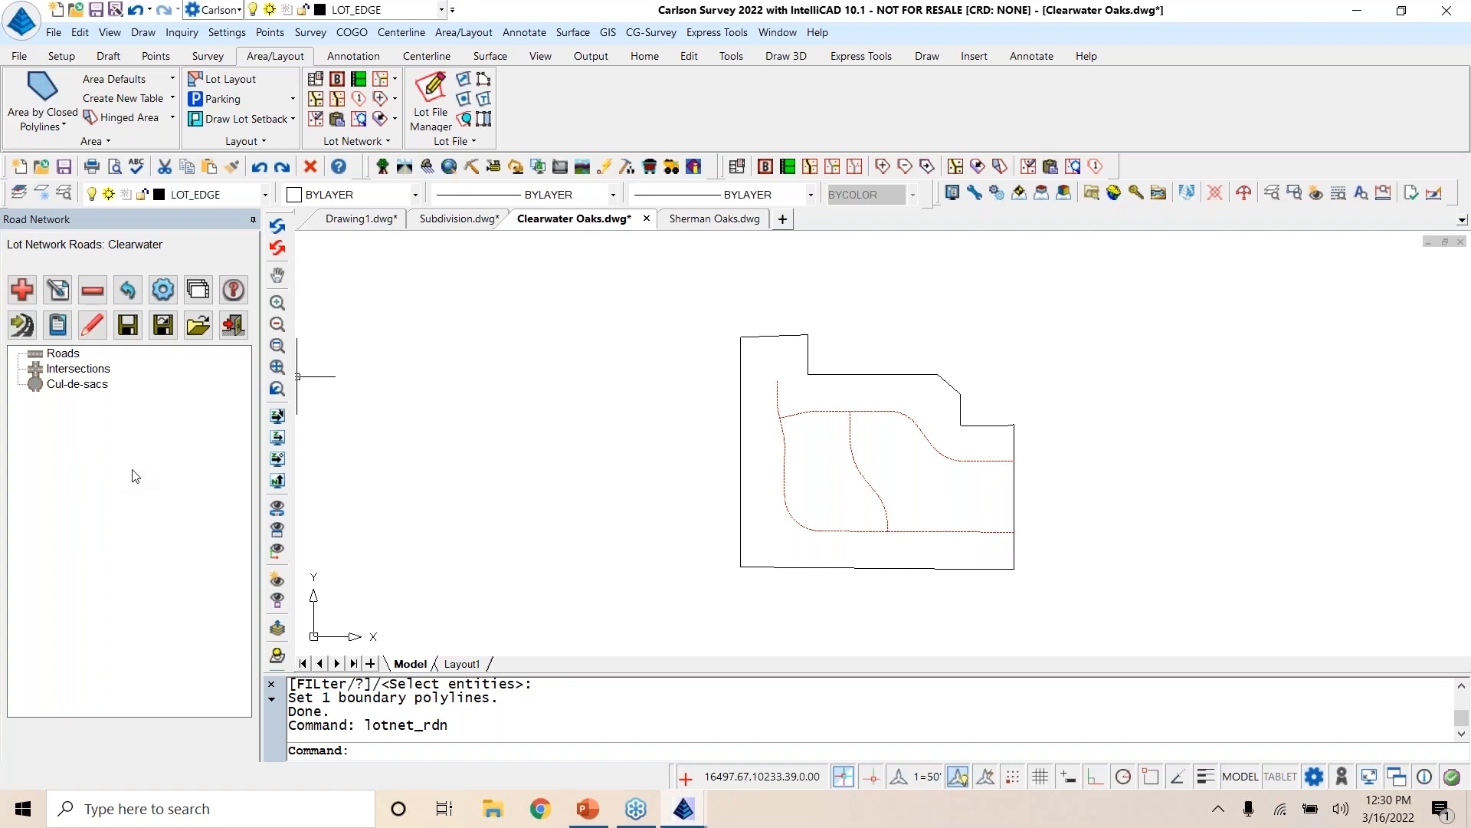
# Step: Set the target lot area for created lots to .4 acres, keeping the existing building placement setbacks
pyautogui.click(162, 290)
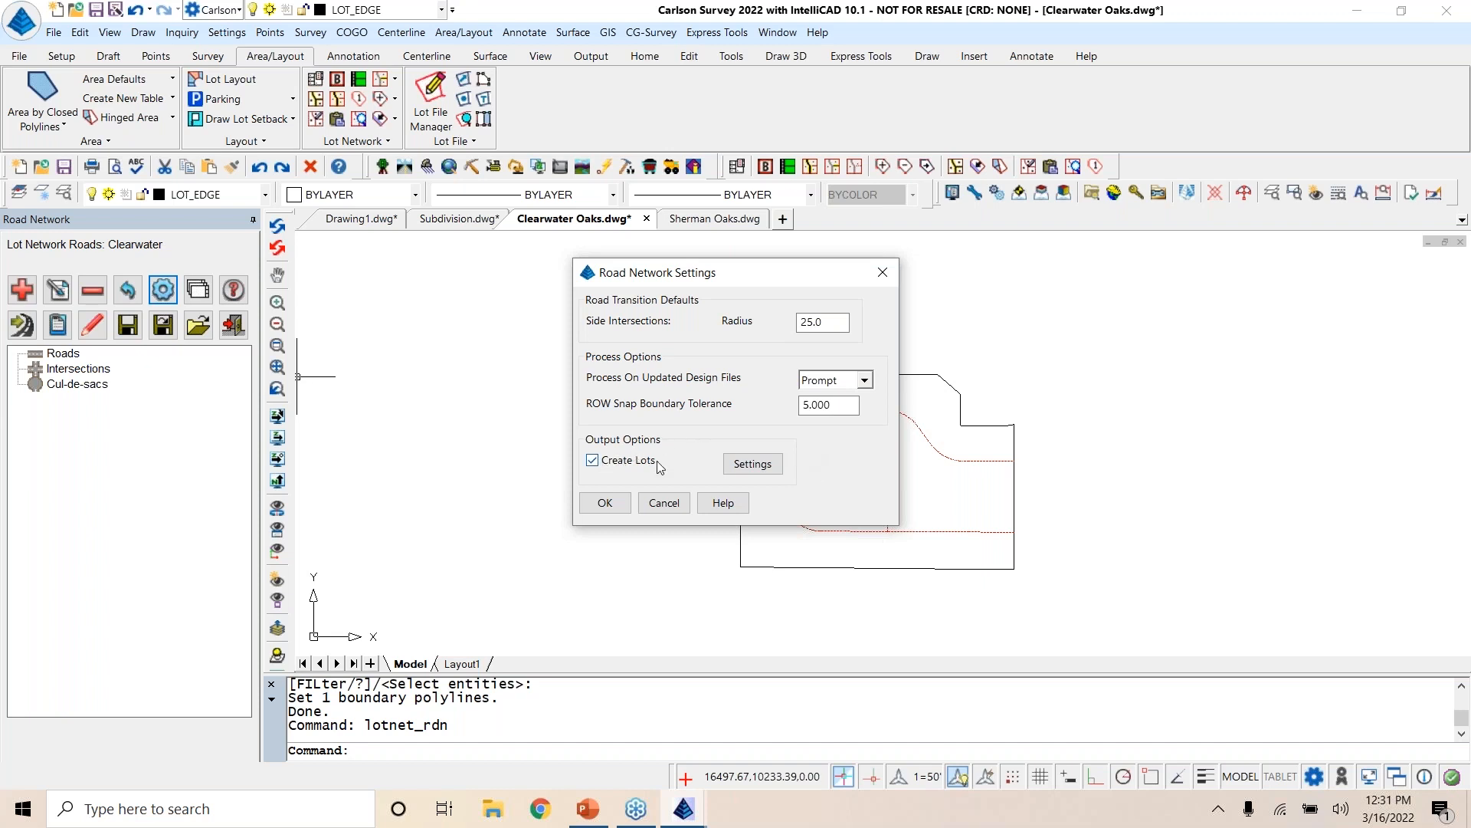
pyautogui.click(753, 464)
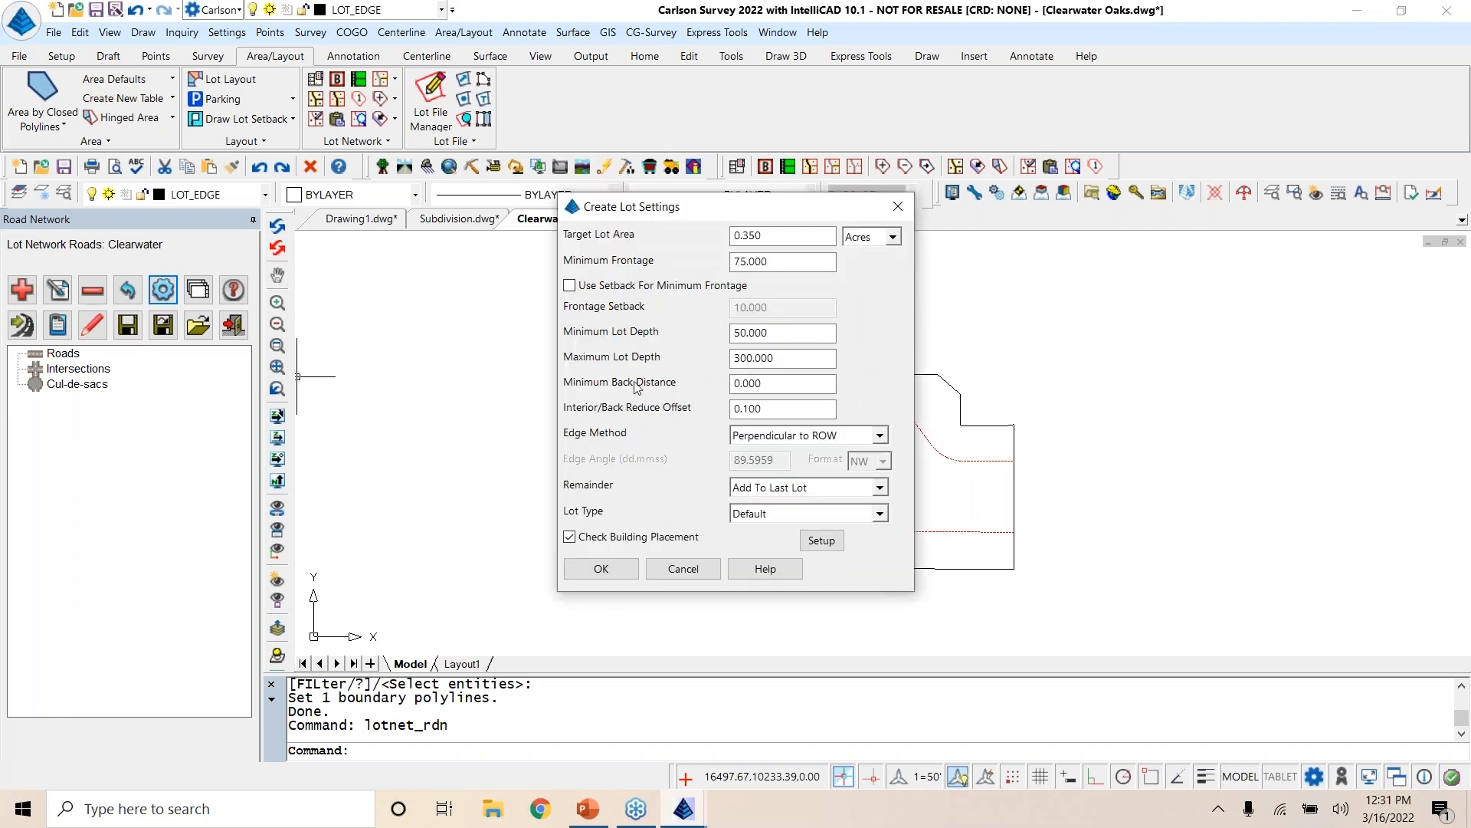
pyautogui.doubleClick(783, 234)
pyautogui.write('.4')
pyautogui.press('Tab')
pyautogui.click(822, 540)
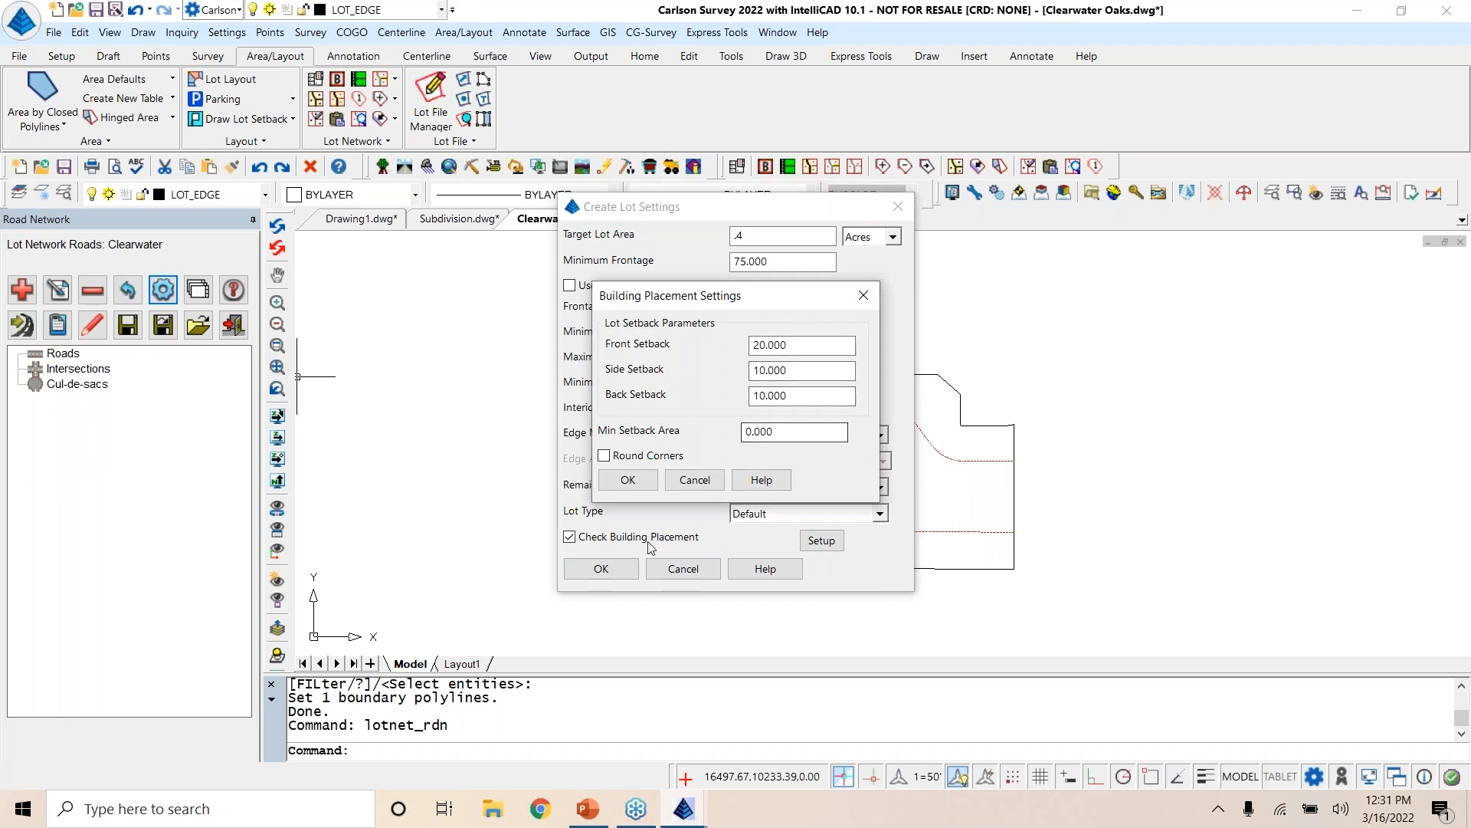
pyautogui.click(646, 482)
pyautogui.click(615, 571)
pyautogui.click(608, 498)
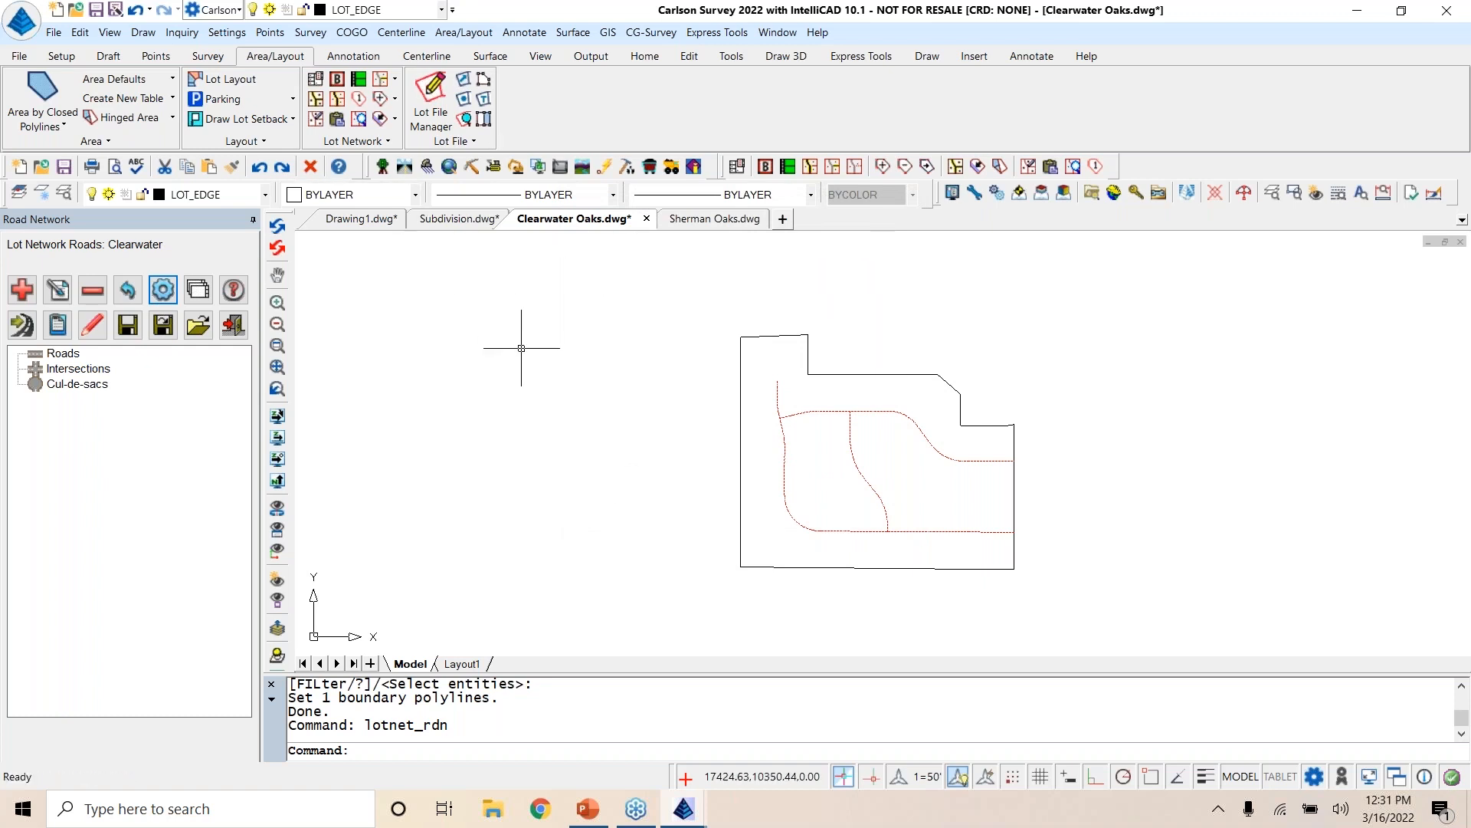
# Step: Add a road from the long centerline polyline along the site's south side, assigning it to a new centerline file named Road 1
pyautogui.click(17, 290)
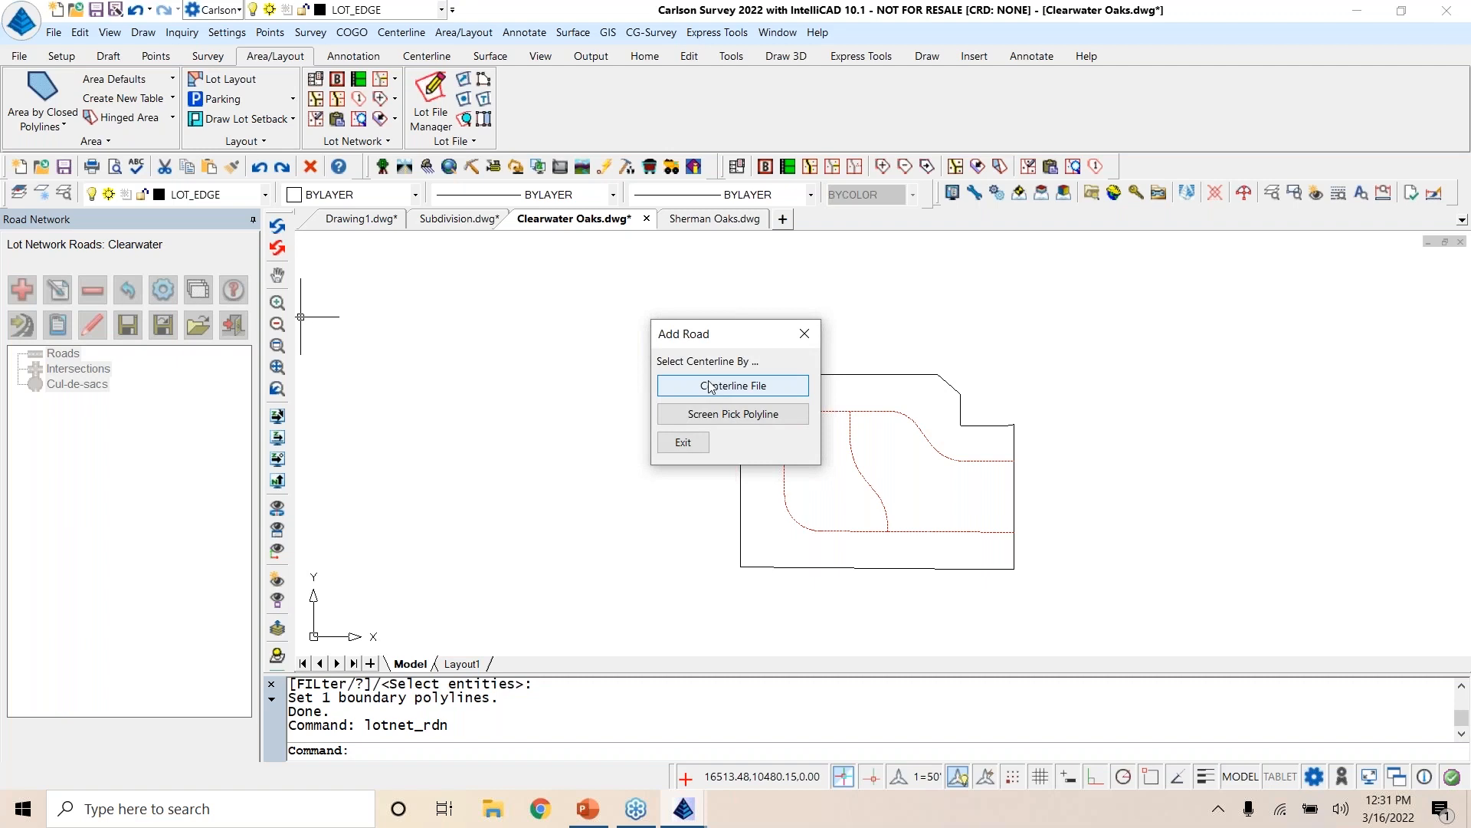
pyautogui.click(728, 416)
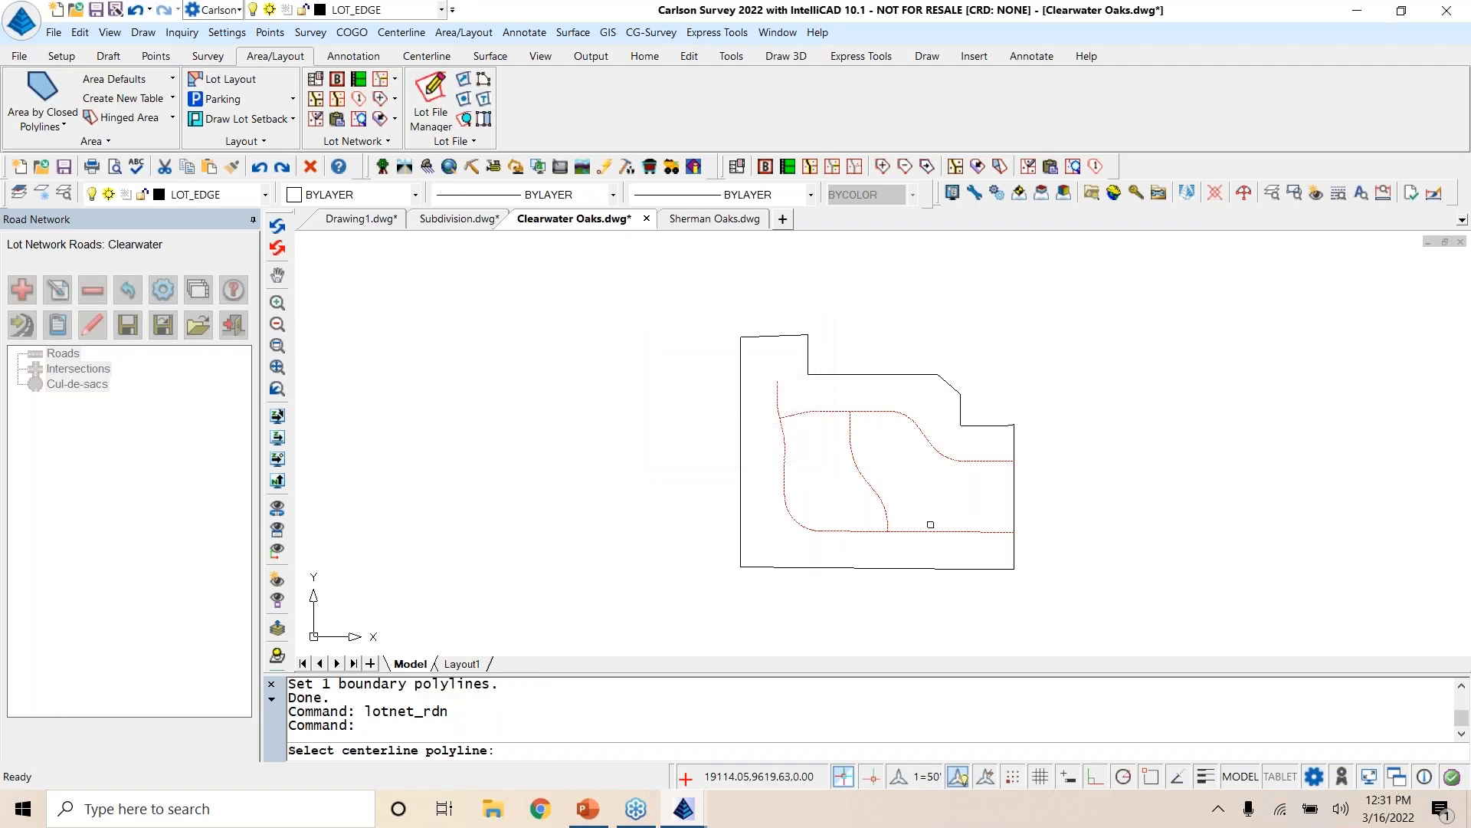
pyautogui.click(932, 532)
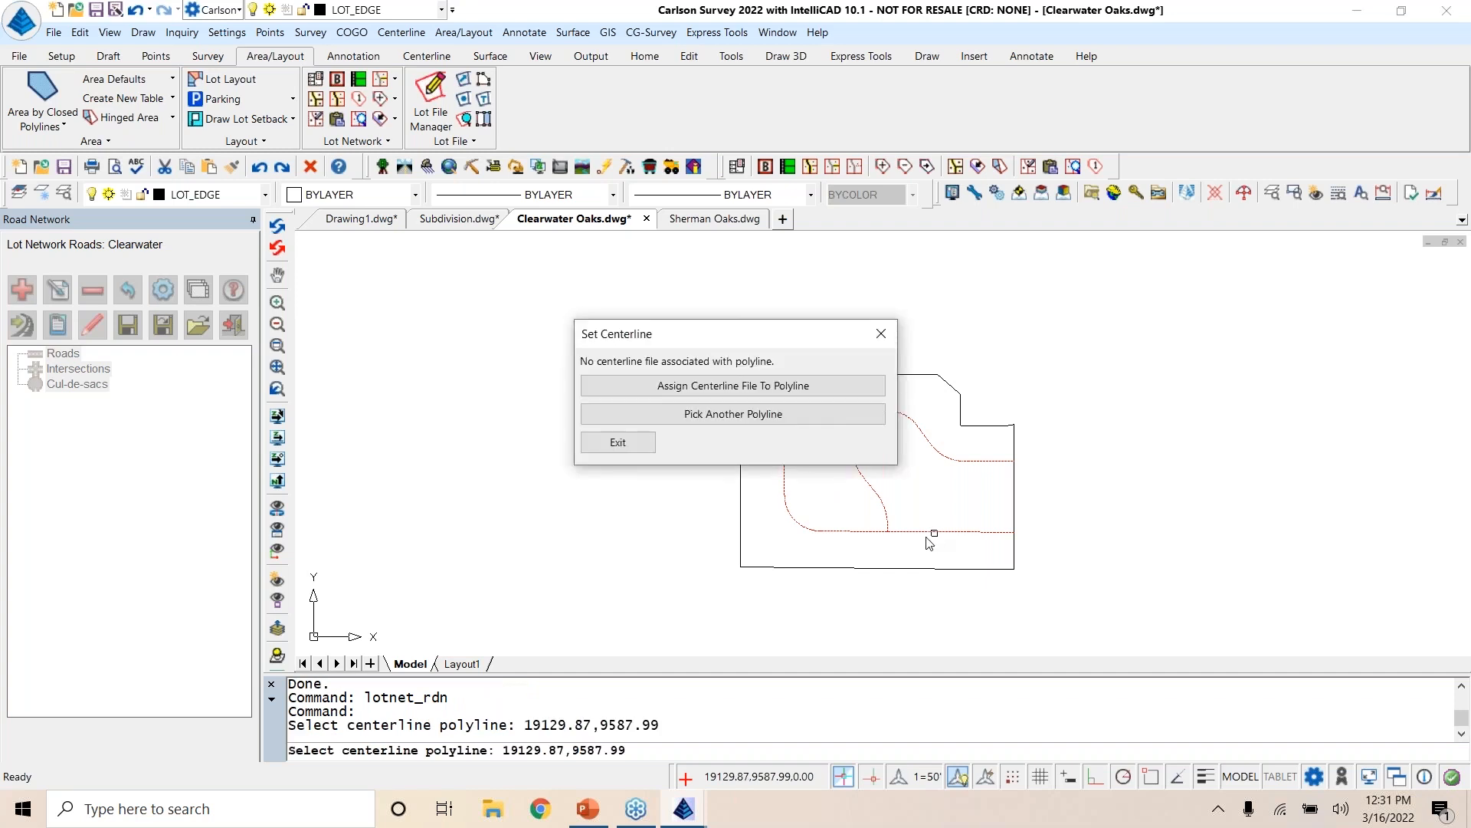
pyautogui.click(753, 386)
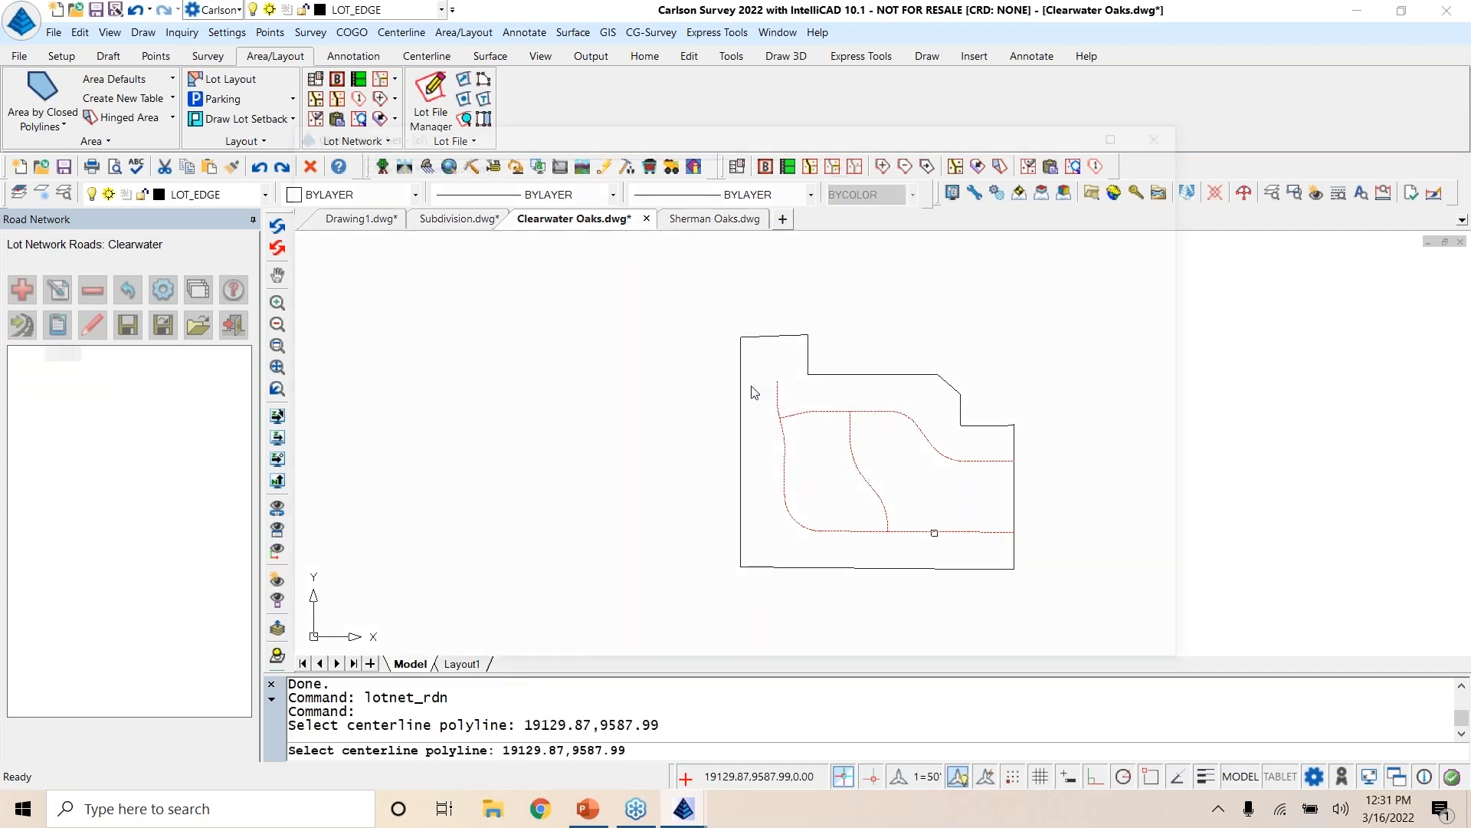
pyautogui.write('Road 1')
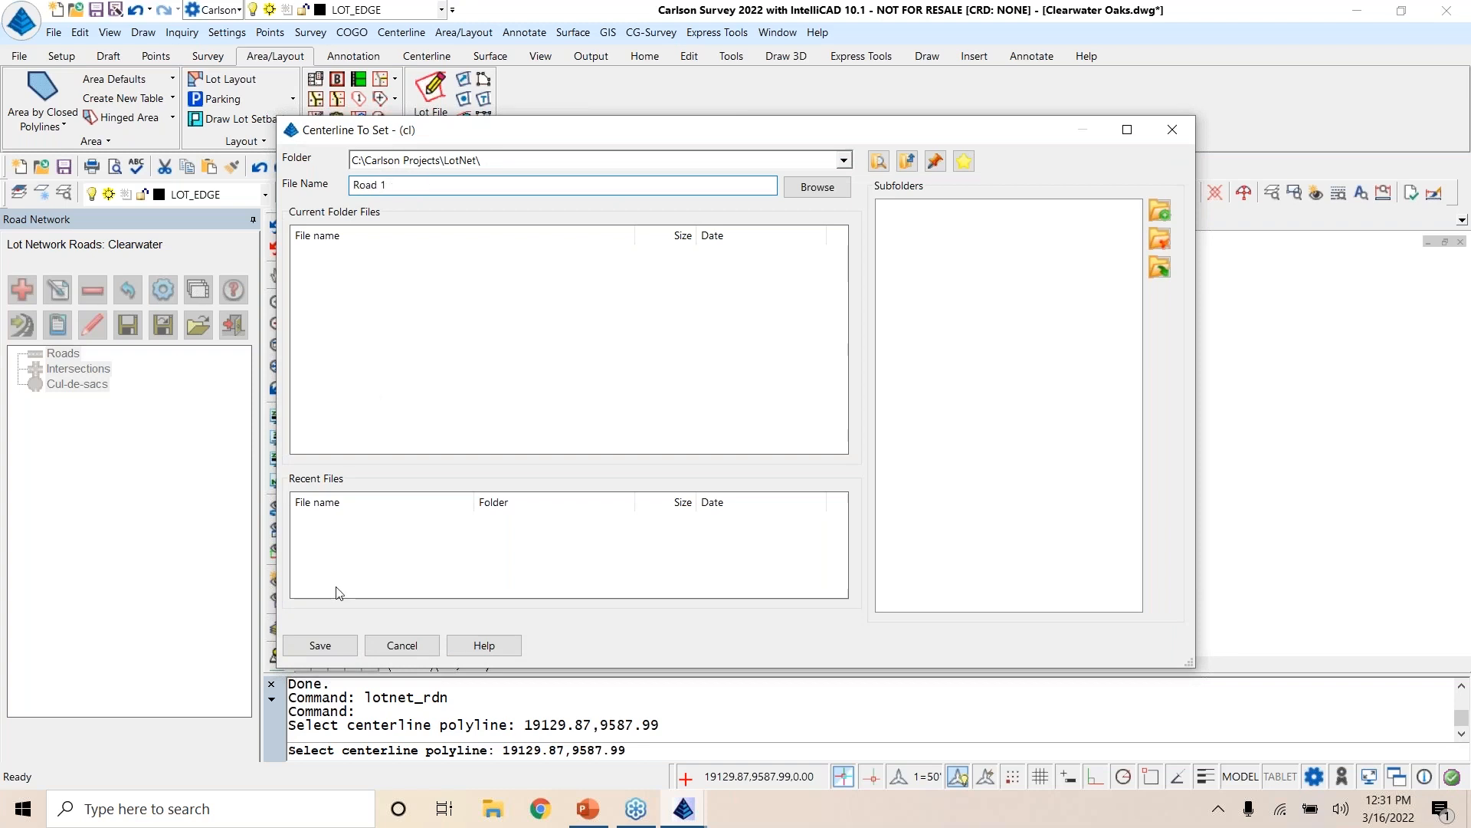
pyautogui.click(329, 644)
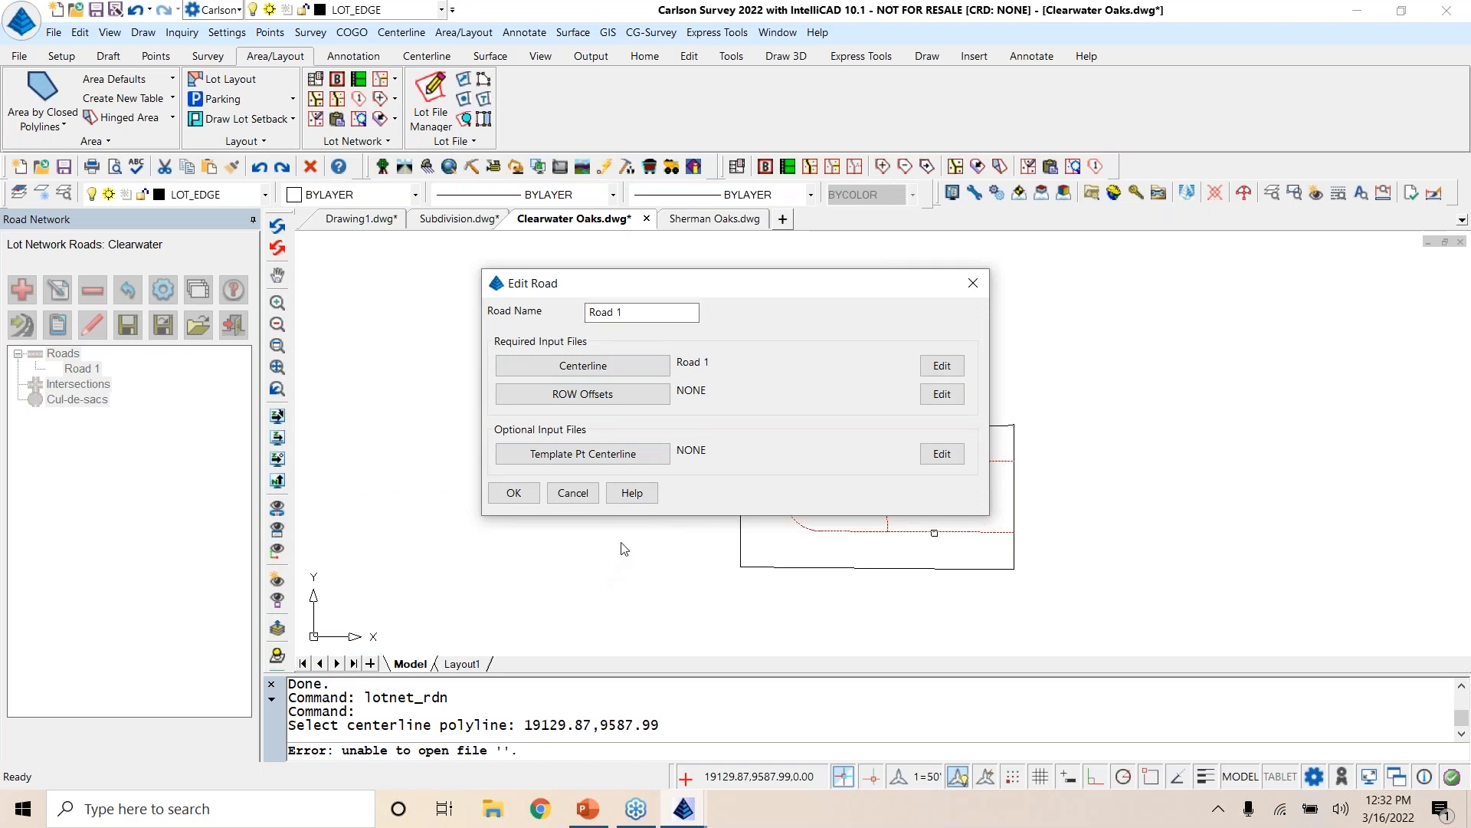
# Step: Create a new ROW offsets file named Clearwater for Road 1
pyautogui.click(632, 394)
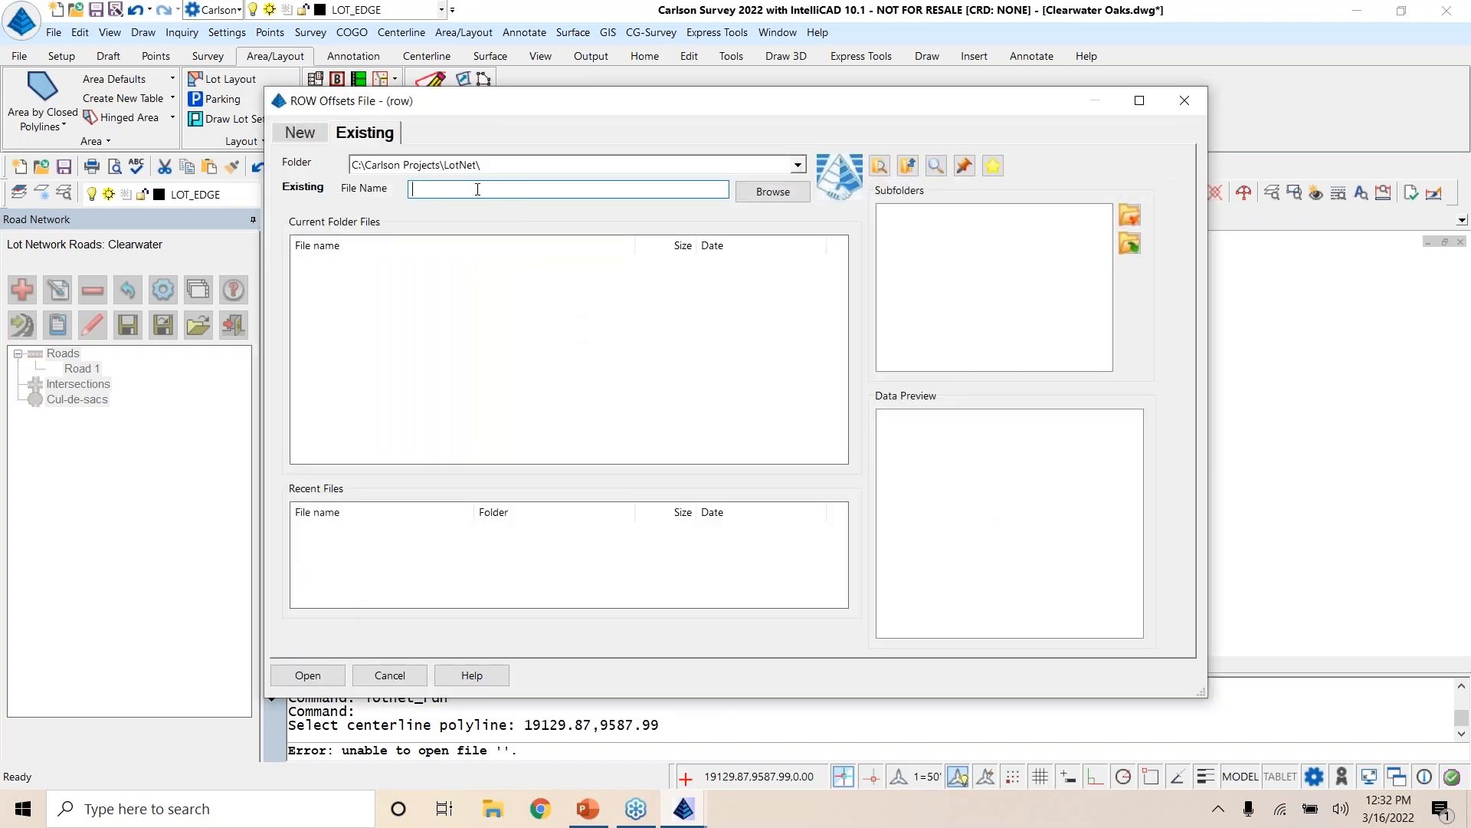
pyautogui.write('Clearwater')
pyautogui.click(316, 139)
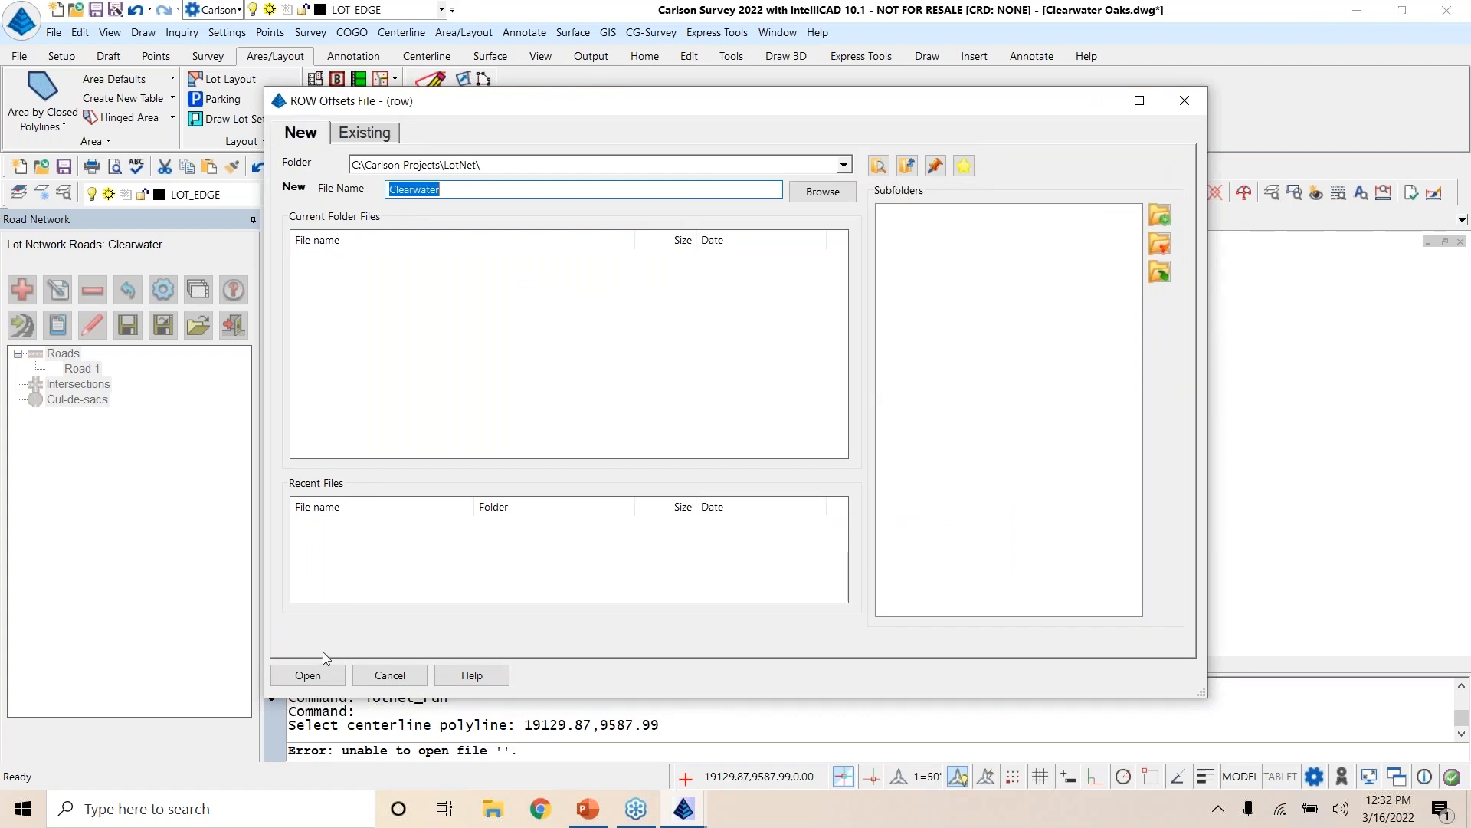
pyautogui.click(296, 681)
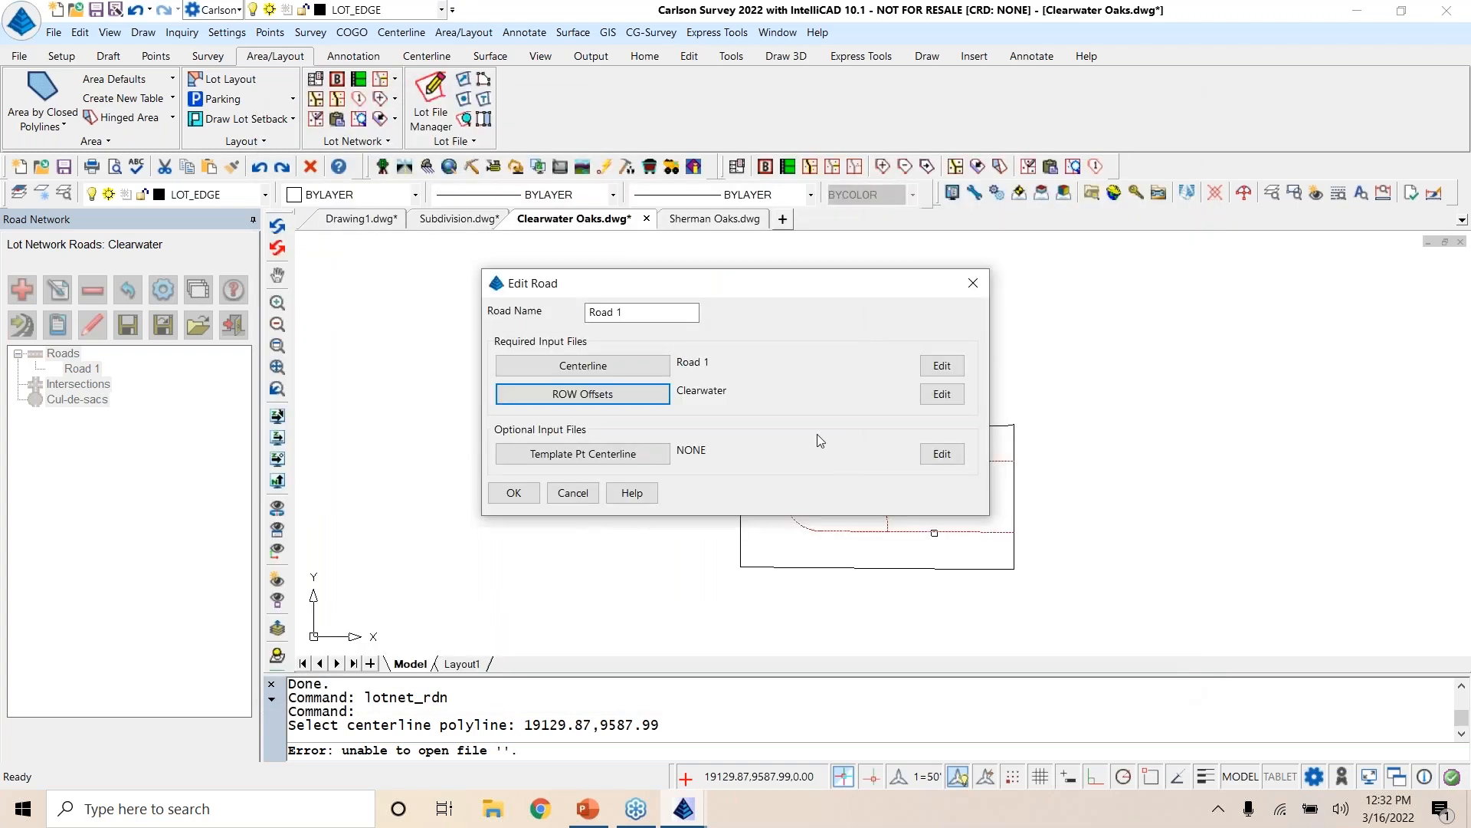
# Step: Set both the left and right ROW offsets to 25 in the Clearwater offsets file
pyautogui.click(941, 393)
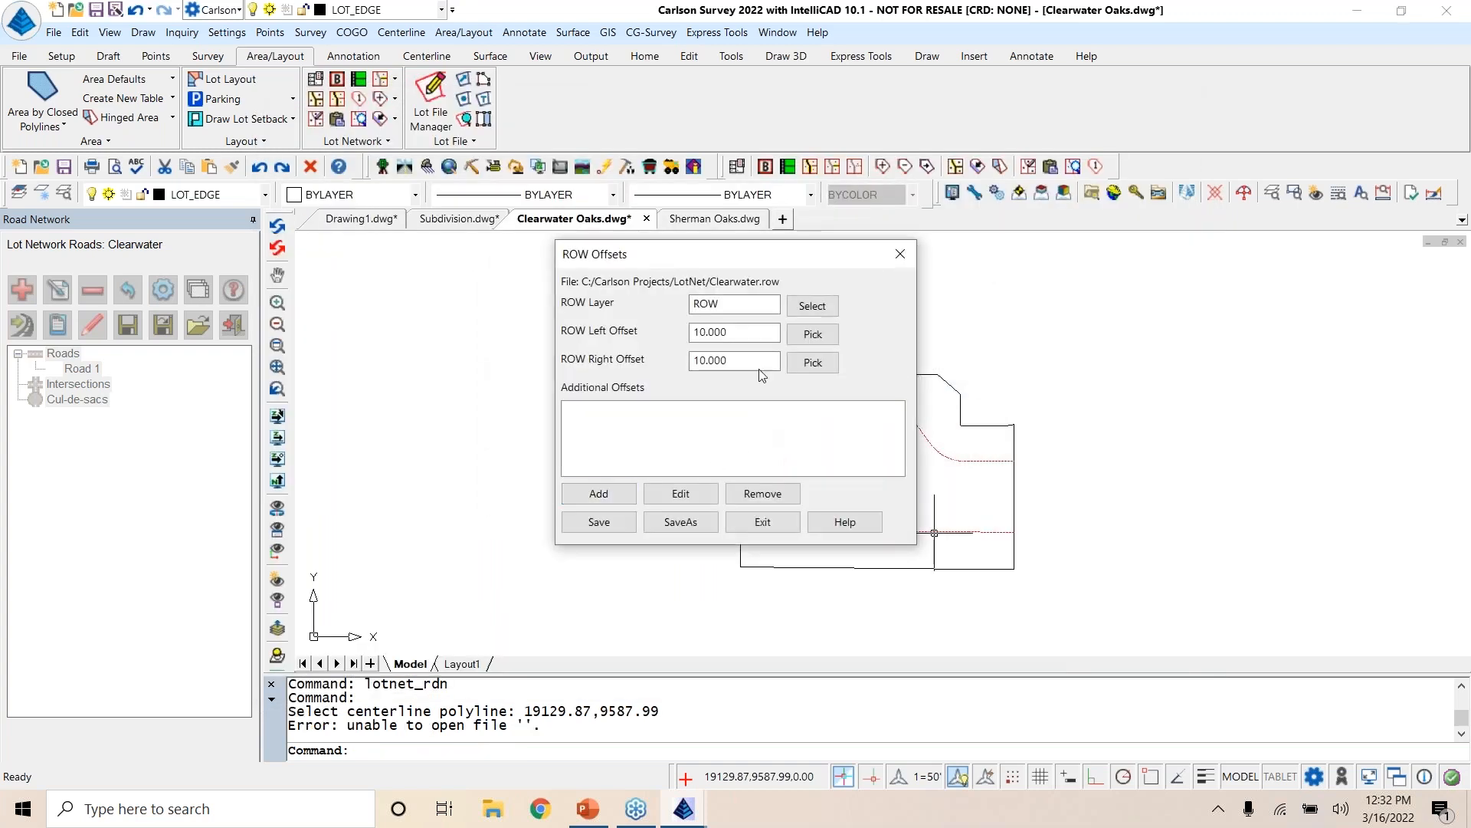
pyautogui.doubleClick(718, 331)
pyautogui.write('25')
pyautogui.press('Tab')
pyautogui.write('25')
# Step: Add an additional offset named EOP on layer EOP with left and right offsets of 12
pyautogui.click(616, 495)
pyautogui.click(754, 347)
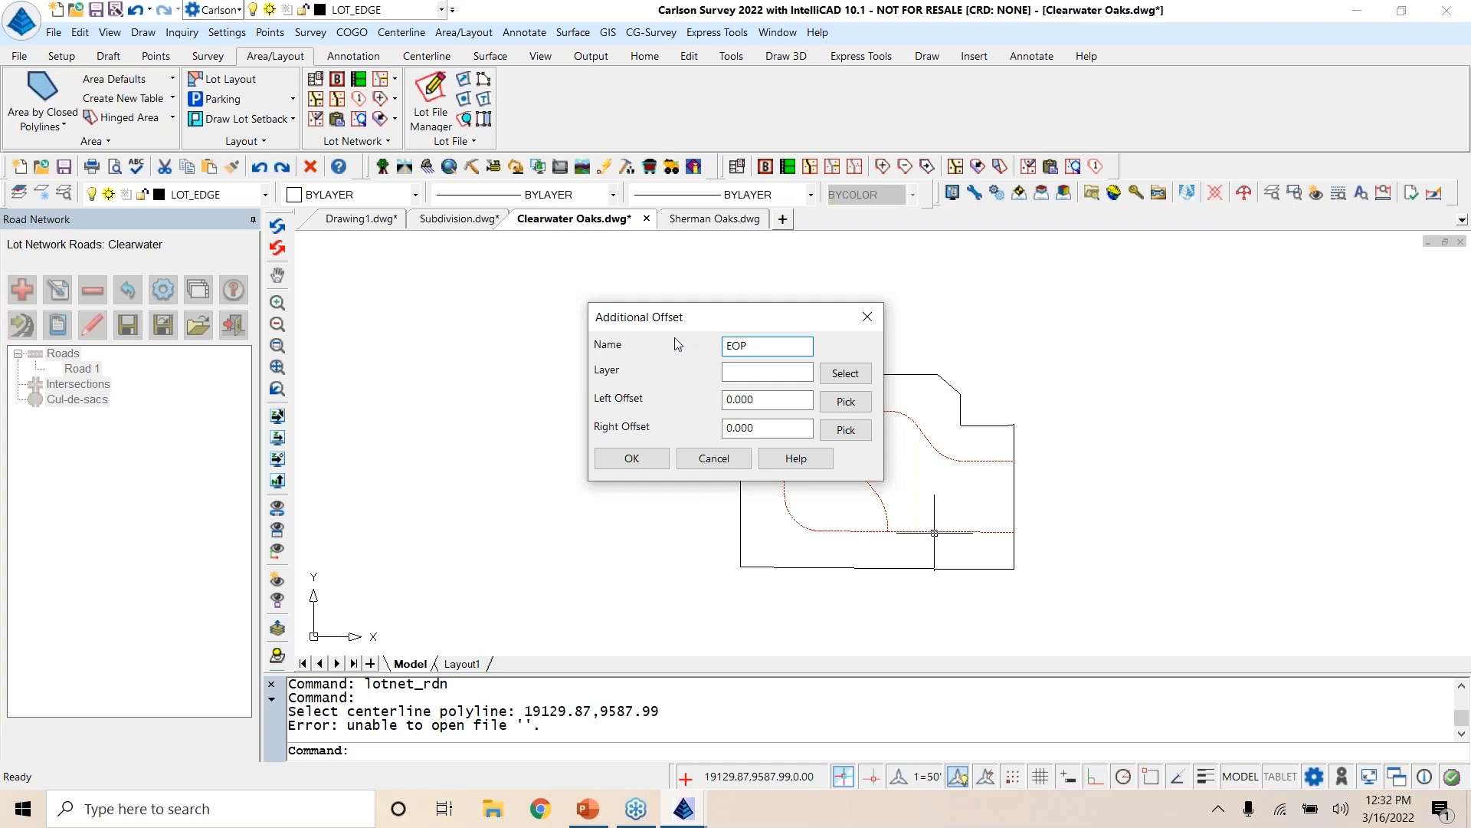
pyautogui.click(749, 371)
pyautogui.write('EOP')
pyautogui.press('Tab')
pyautogui.write('12')
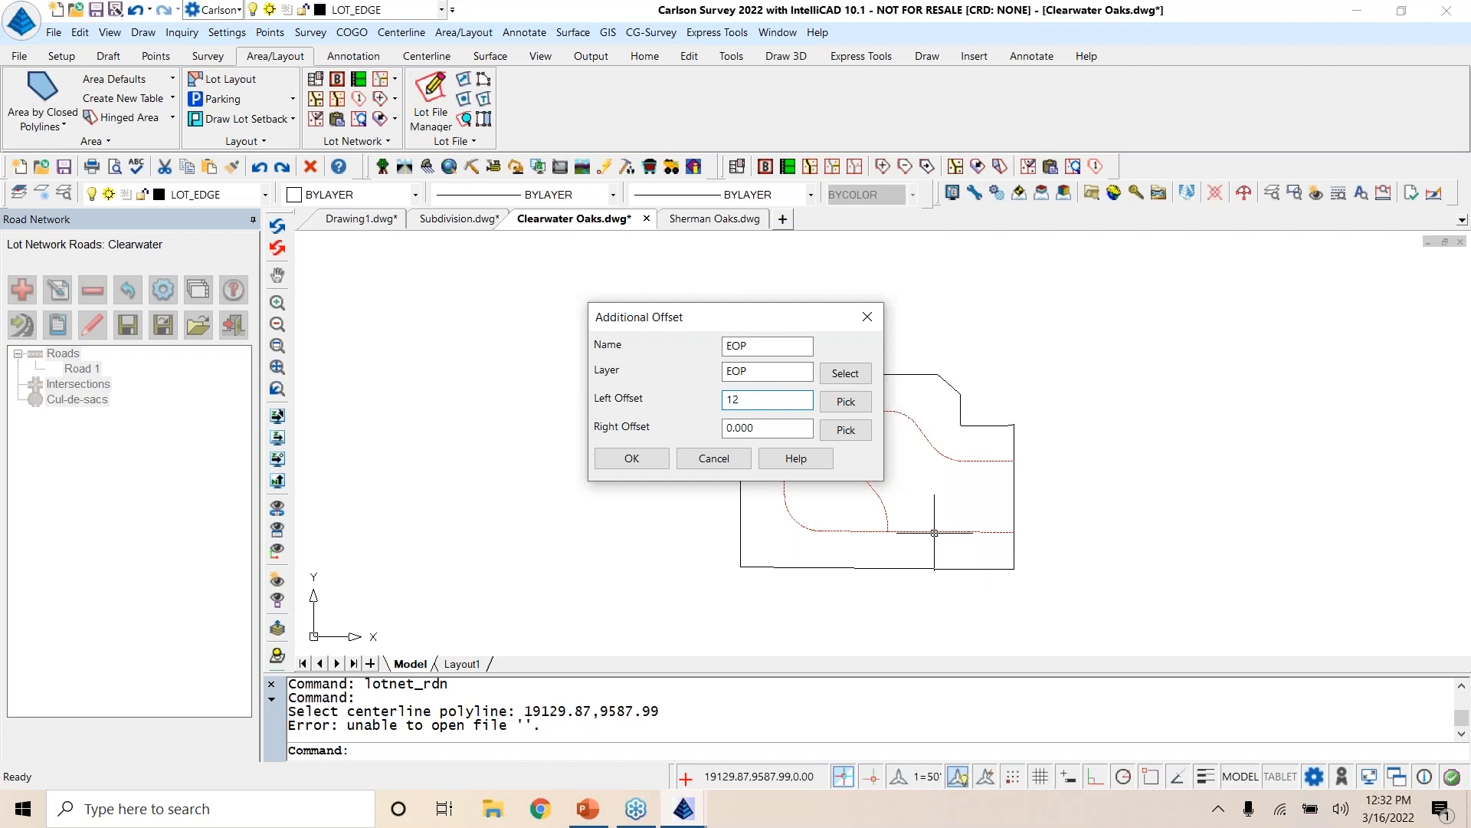
pyautogui.press('Tab')
pyautogui.write('1')
pyautogui.click(627, 458)
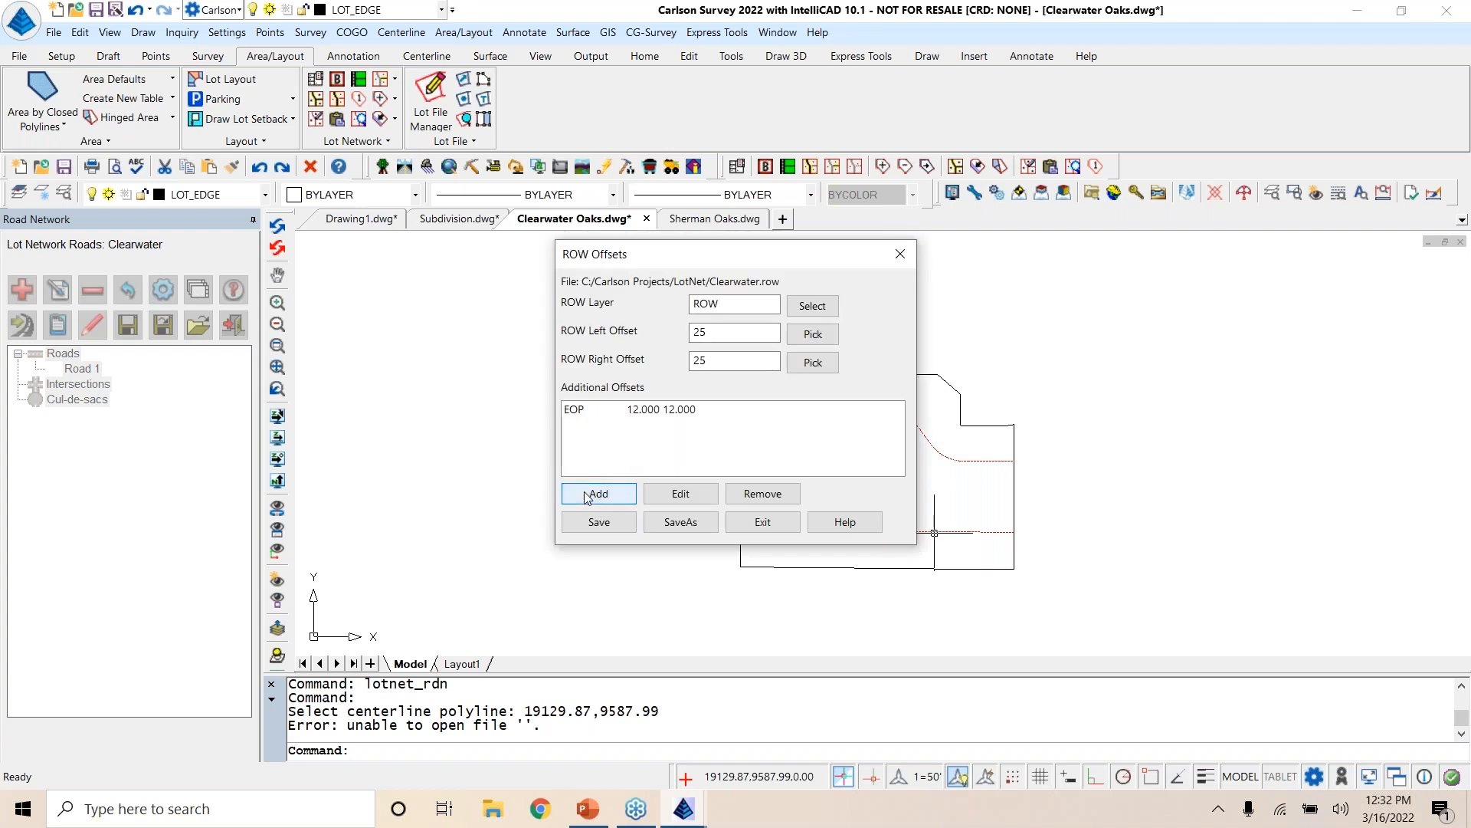
# Step: Add an additional offset named BOC on layer BOC with left and right offsets of 13.5
pyautogui.click(586, 496)
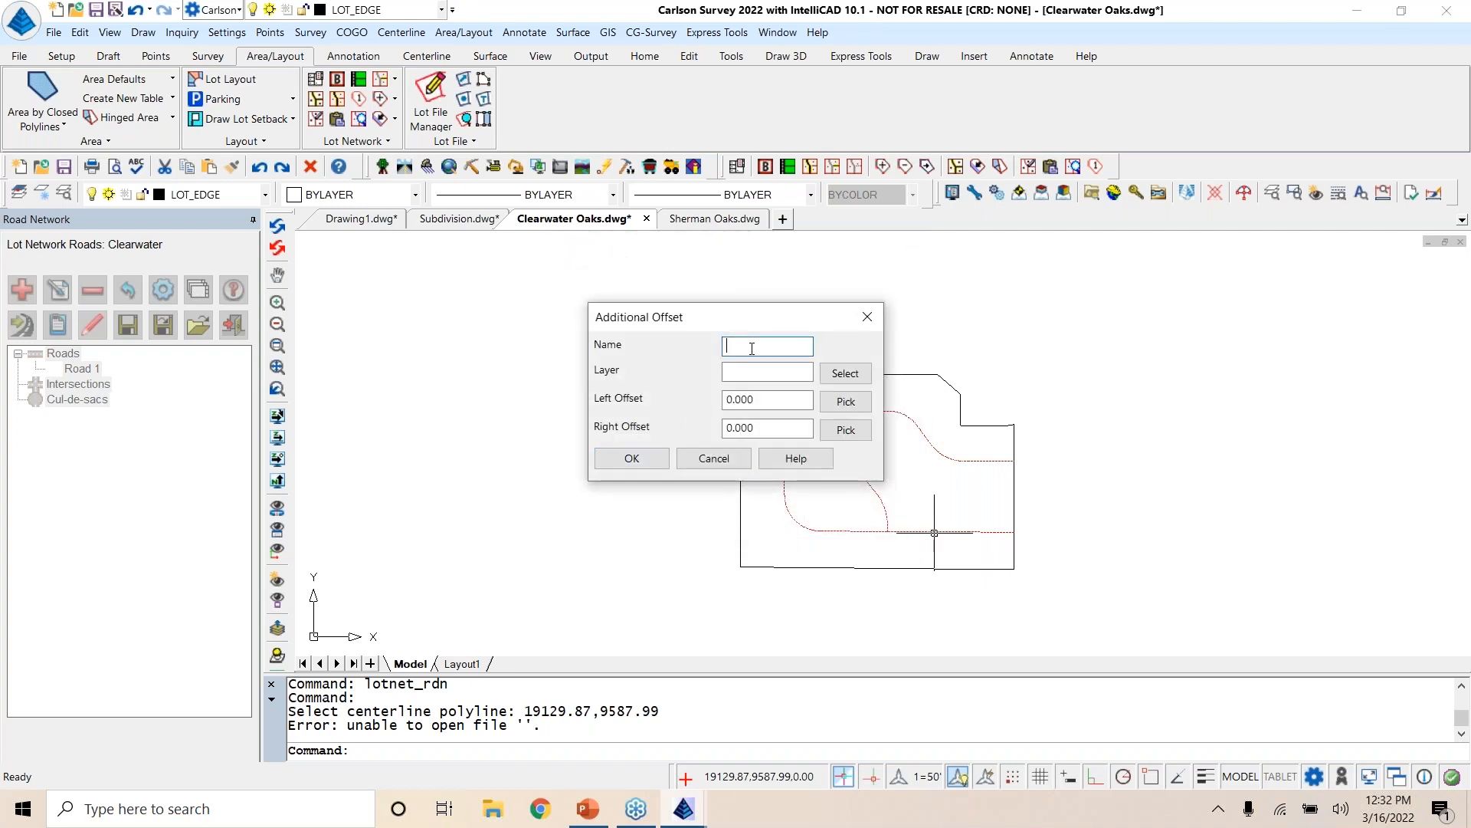
pyautogui.write('BOC')
pyautogui.press('Tab')
pyautogui.write('BOC')
pyautogui.press('Tab')
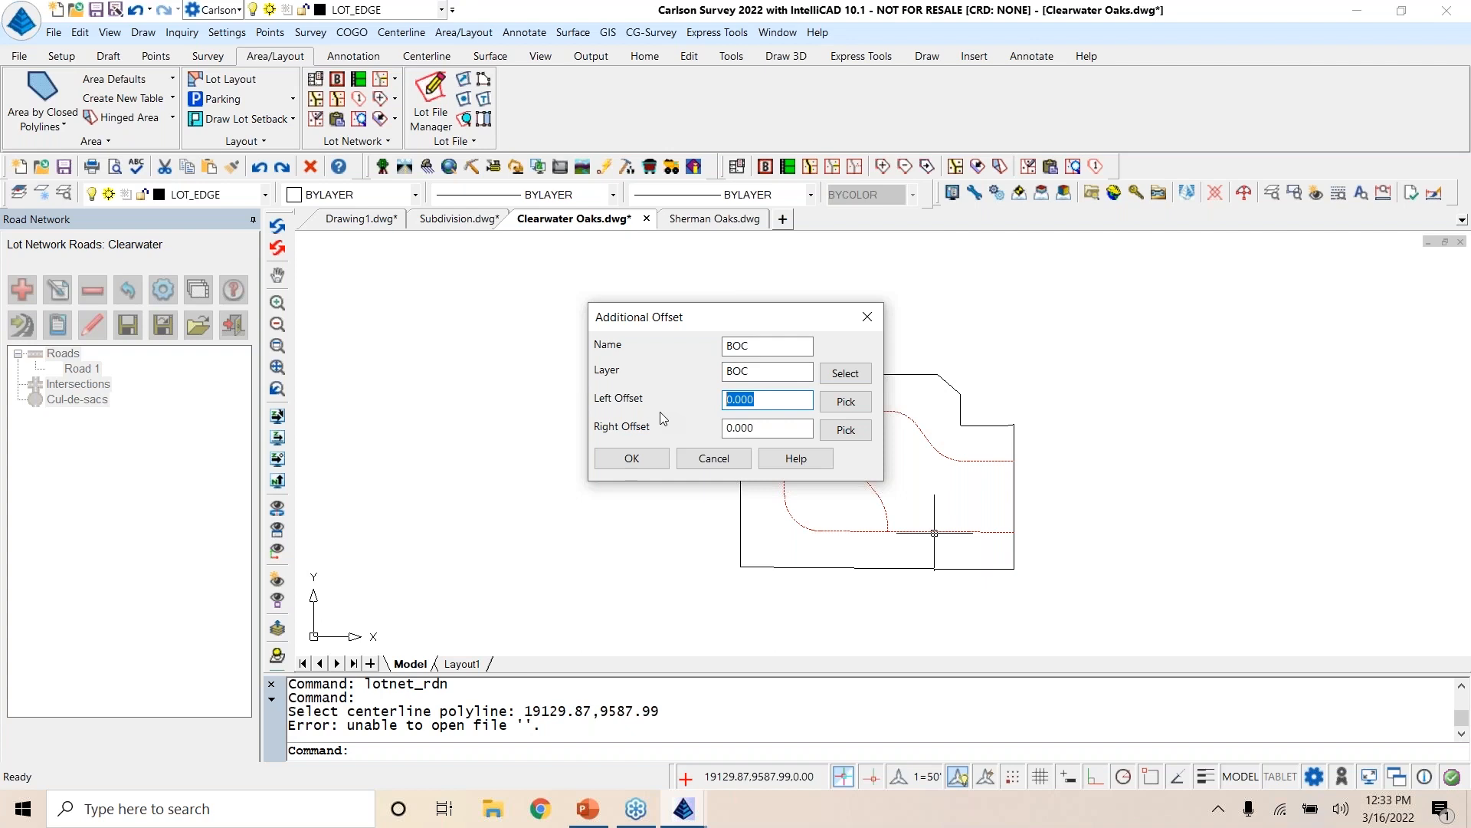
pyautogui.write('13.5')
pyautogui.press('Tab')
pyautogui.write('1')
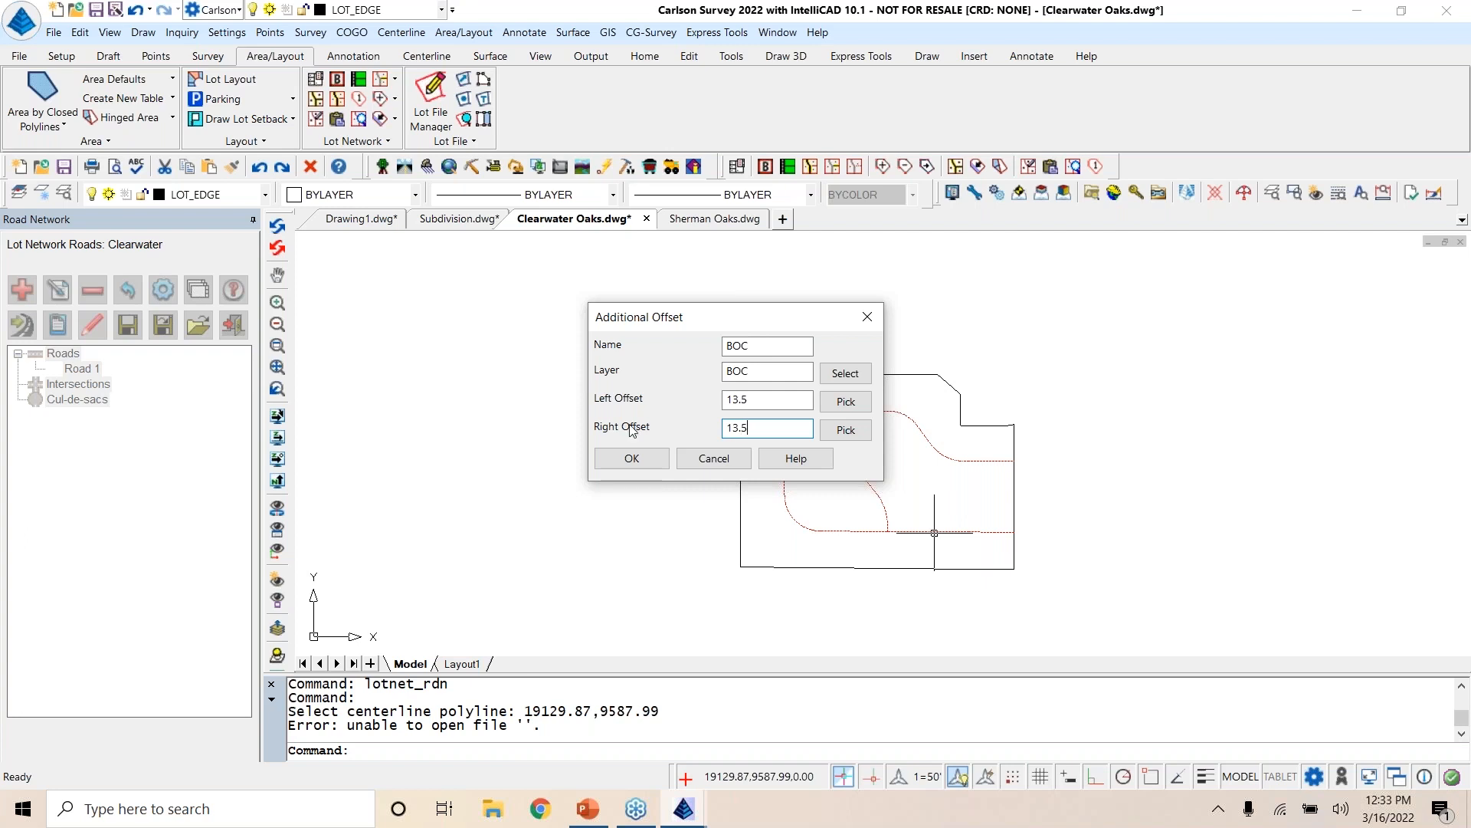
pyautogui.click(630, 458)
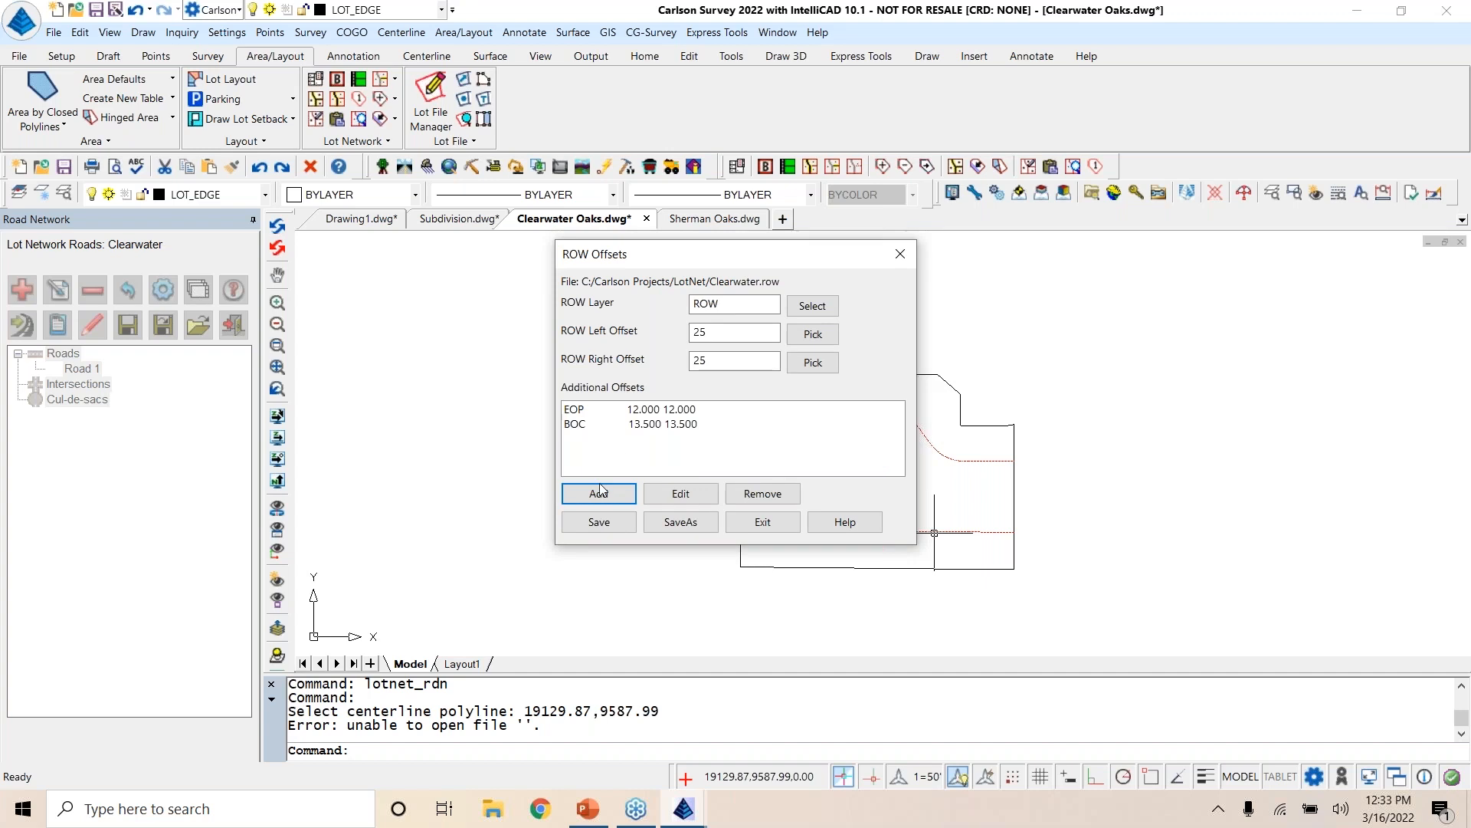
# Step: Add an additional offset named Sidewalk on layer Sidewalk with left and right offsets of 17.5
pyautogui.click(599, 494)
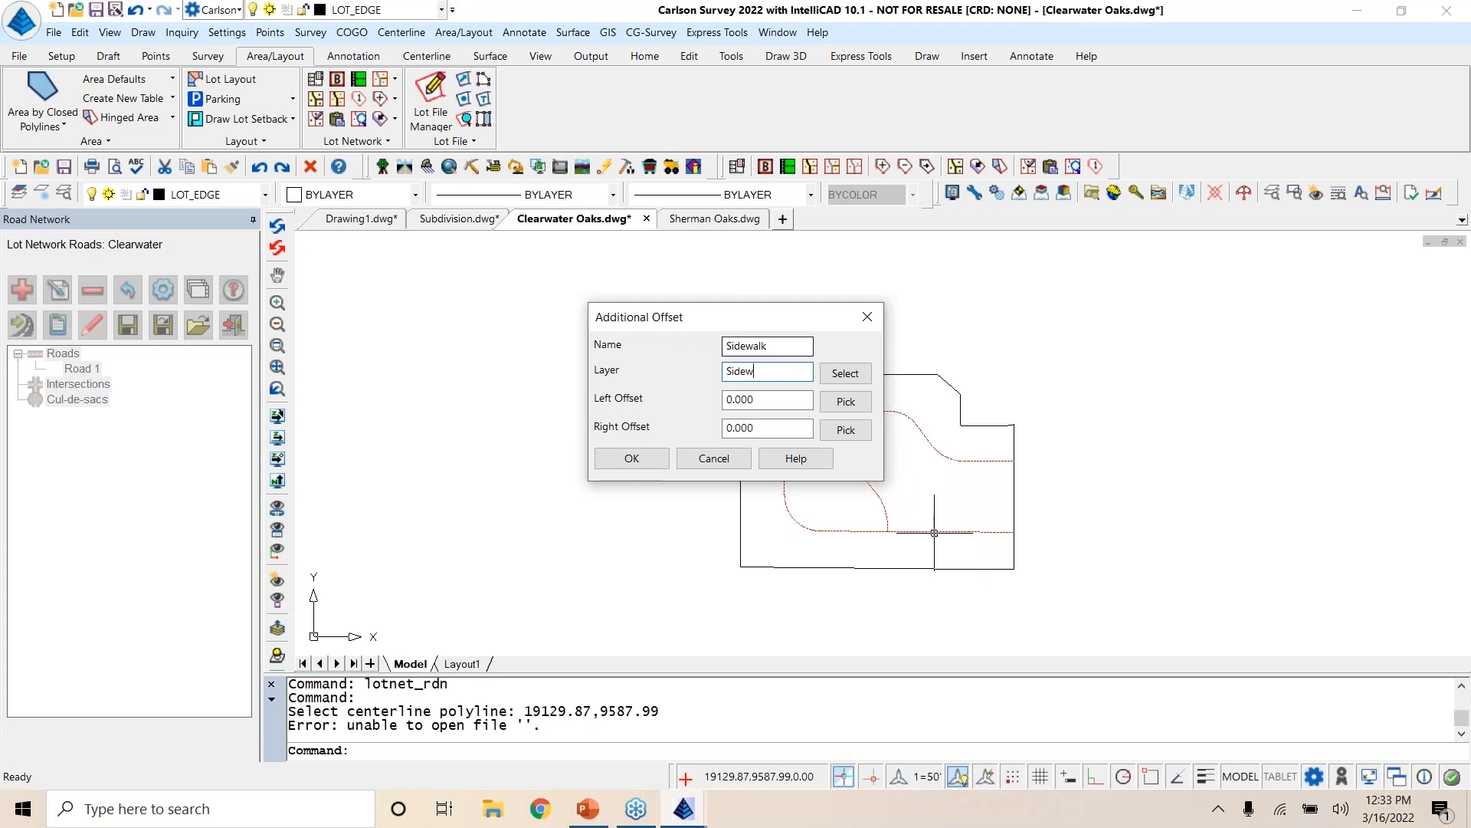
pyautogui.moveTo(769, 400); pyautogui.dragTo(684, 400)
pyautogui.write('17.5')
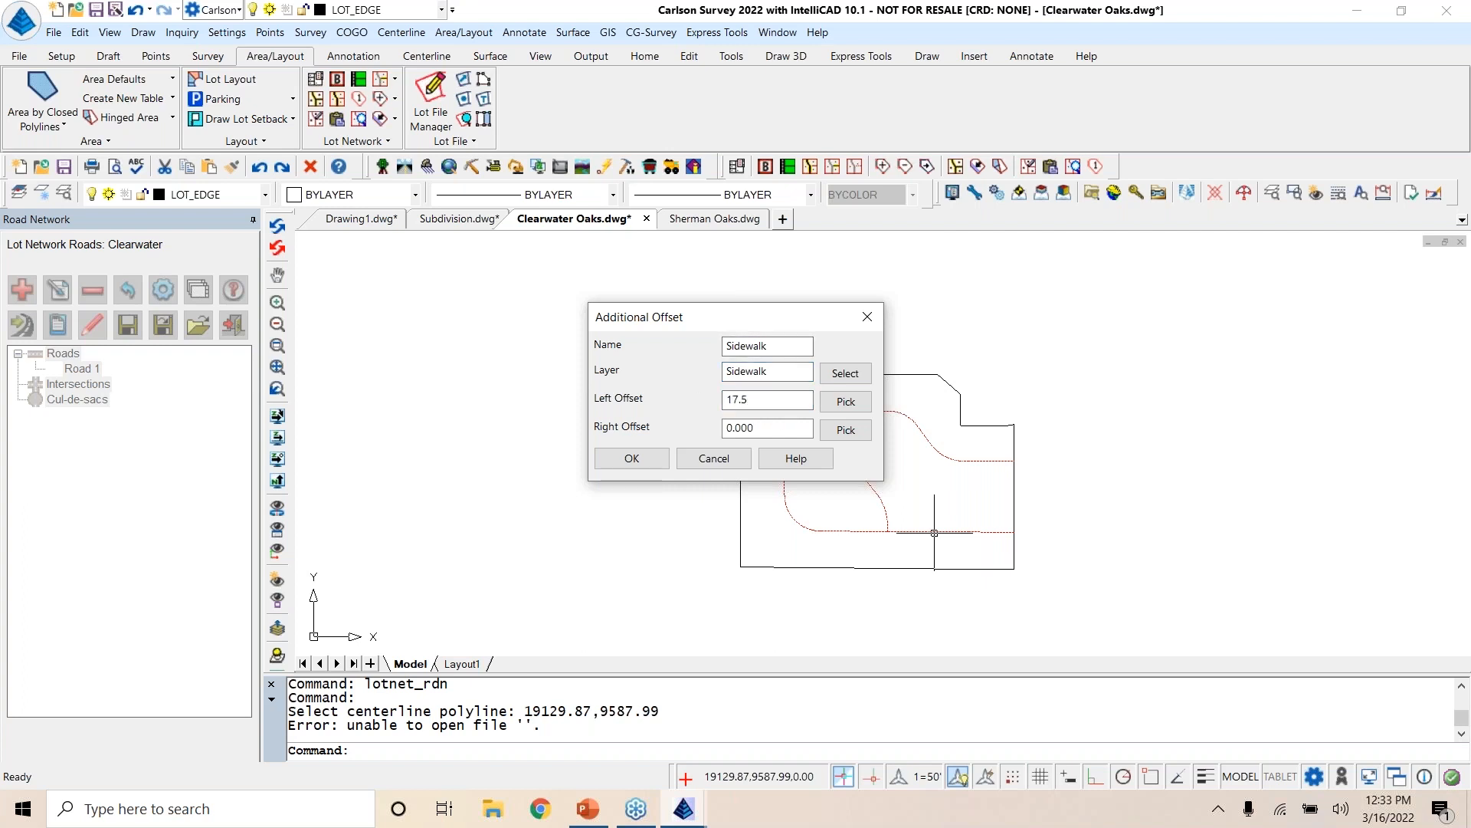
pyautogui.press('Tab')
pyautogui.write('17.5')
pyautogui.click(621, 458)
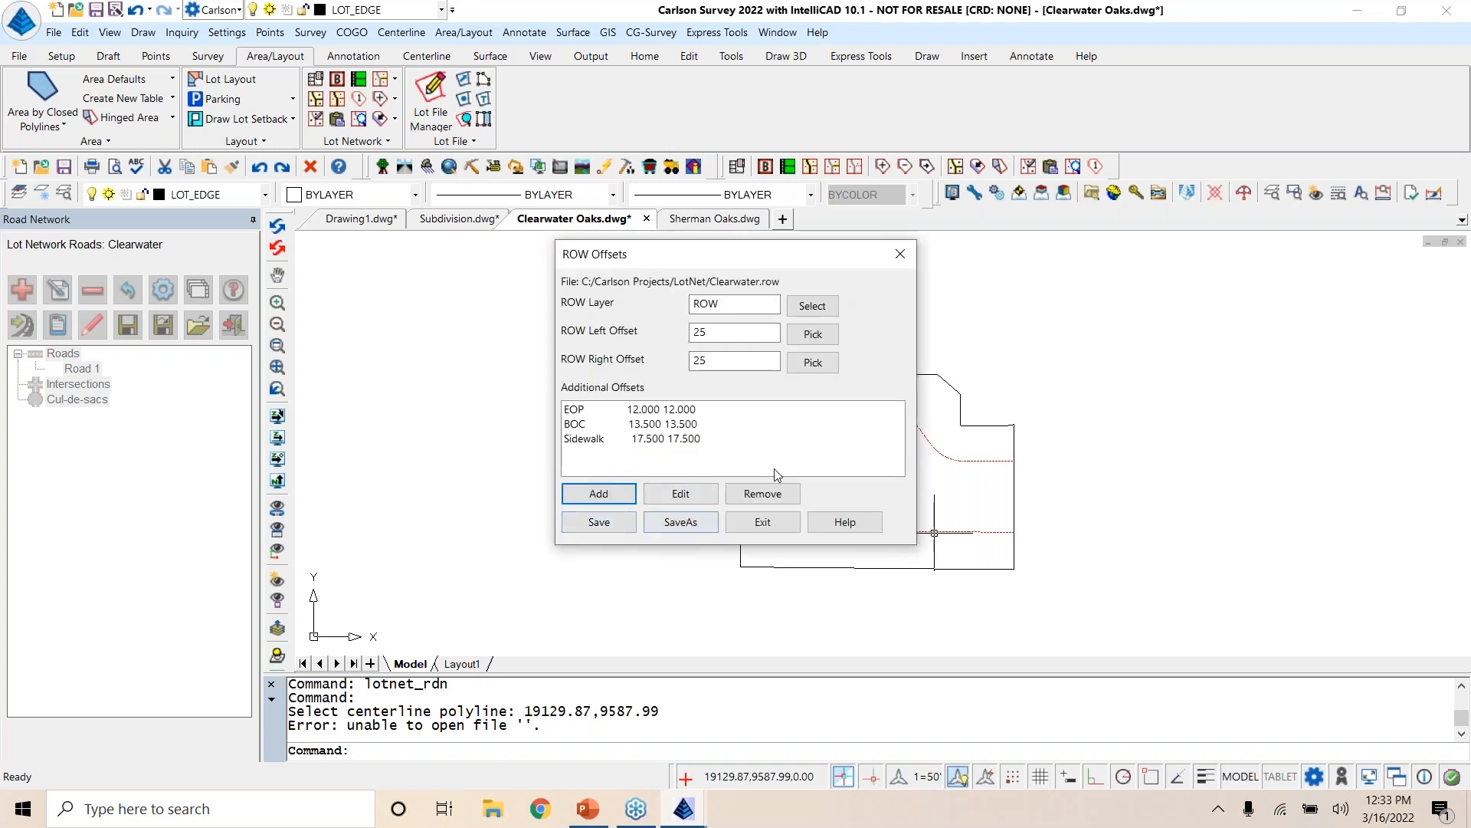
# Step: Save the Clearwater ROW offsets file, close it, and accept the Road 1 settings
pyautogui.click(606, 527)
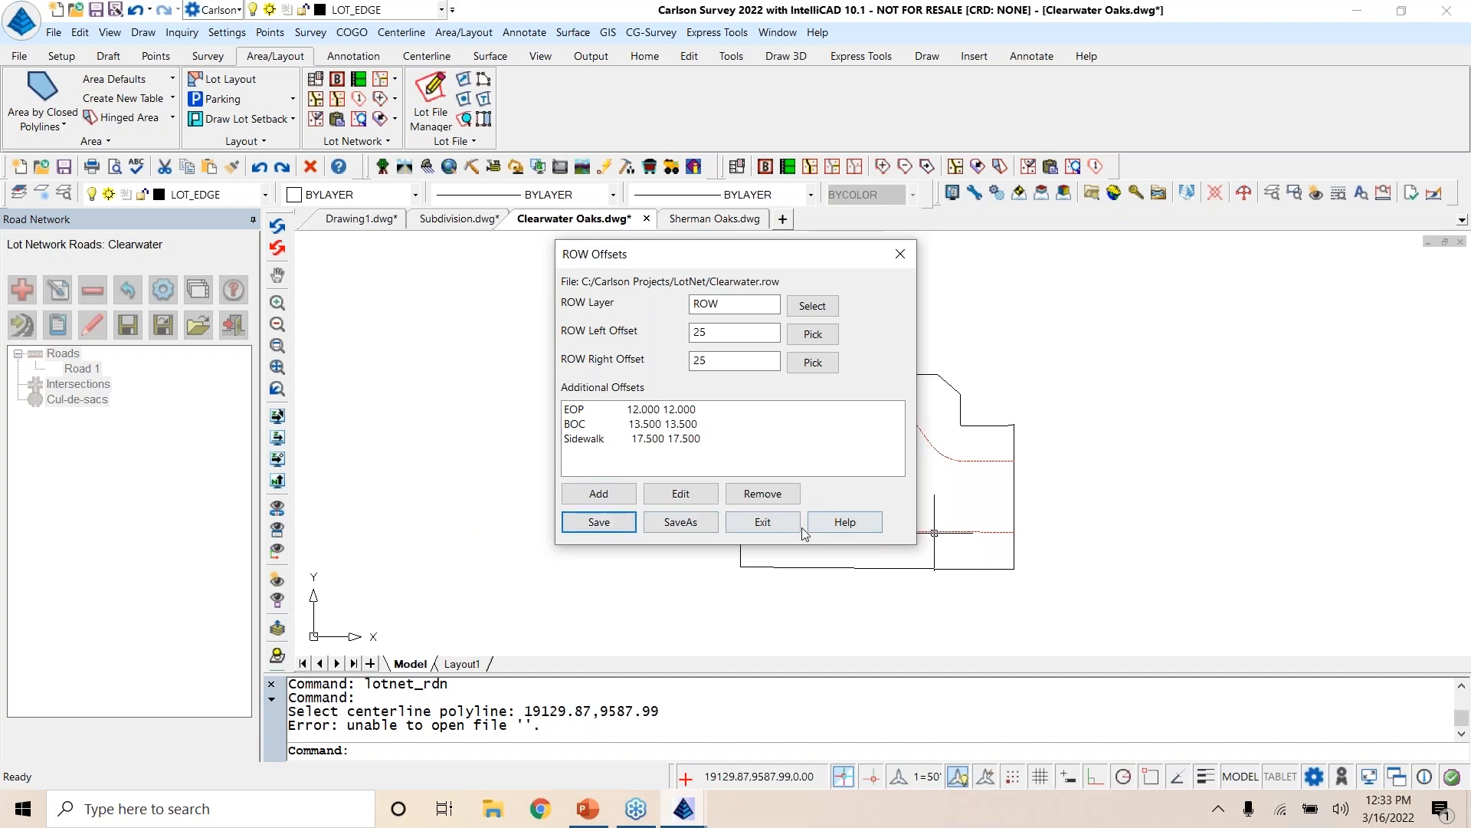
pyautogui.click(779, 521)
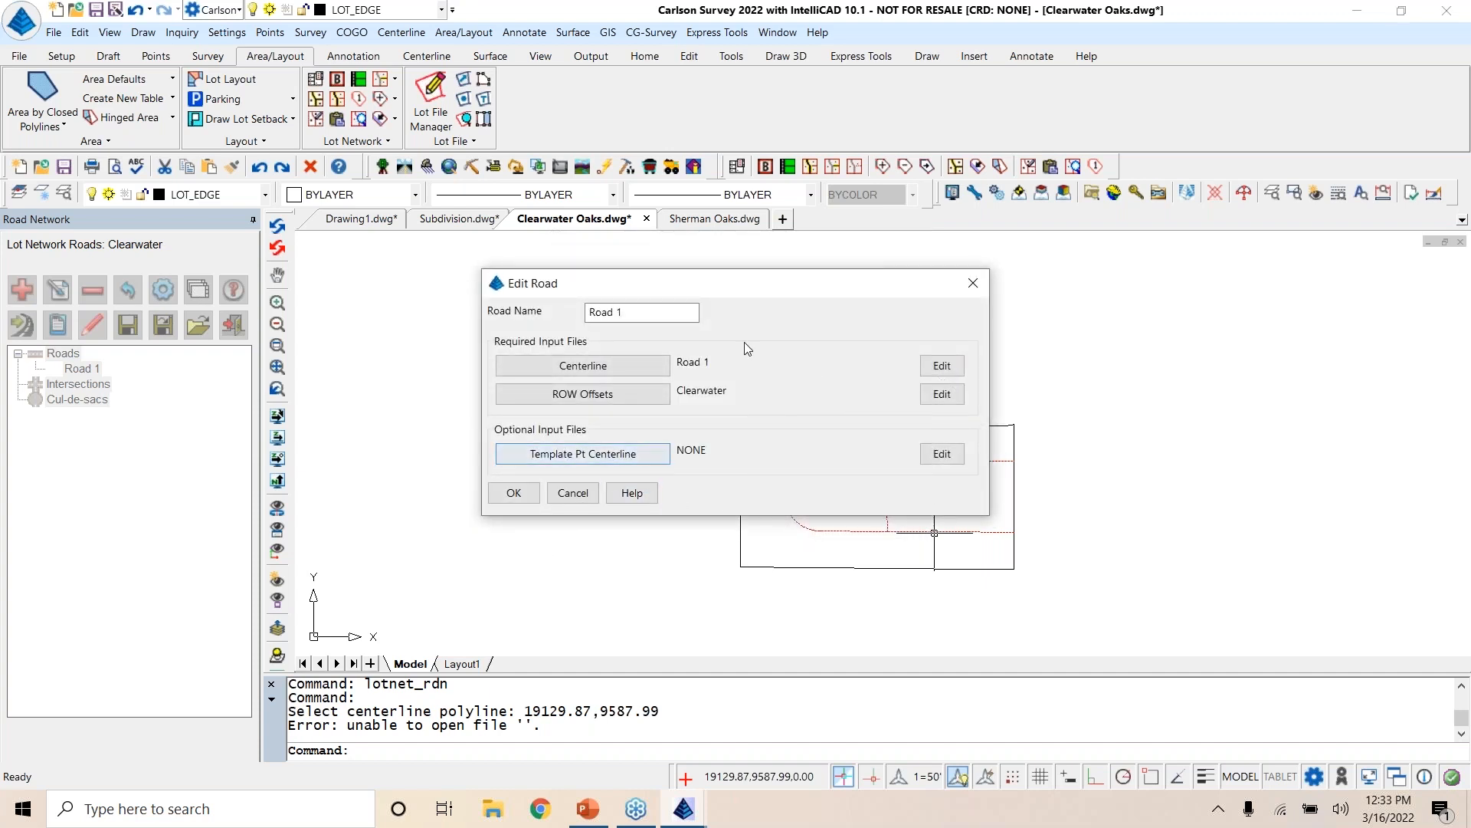
pyautogui.moveTo(793, 283); pyautogui.dragTo(777, 152)
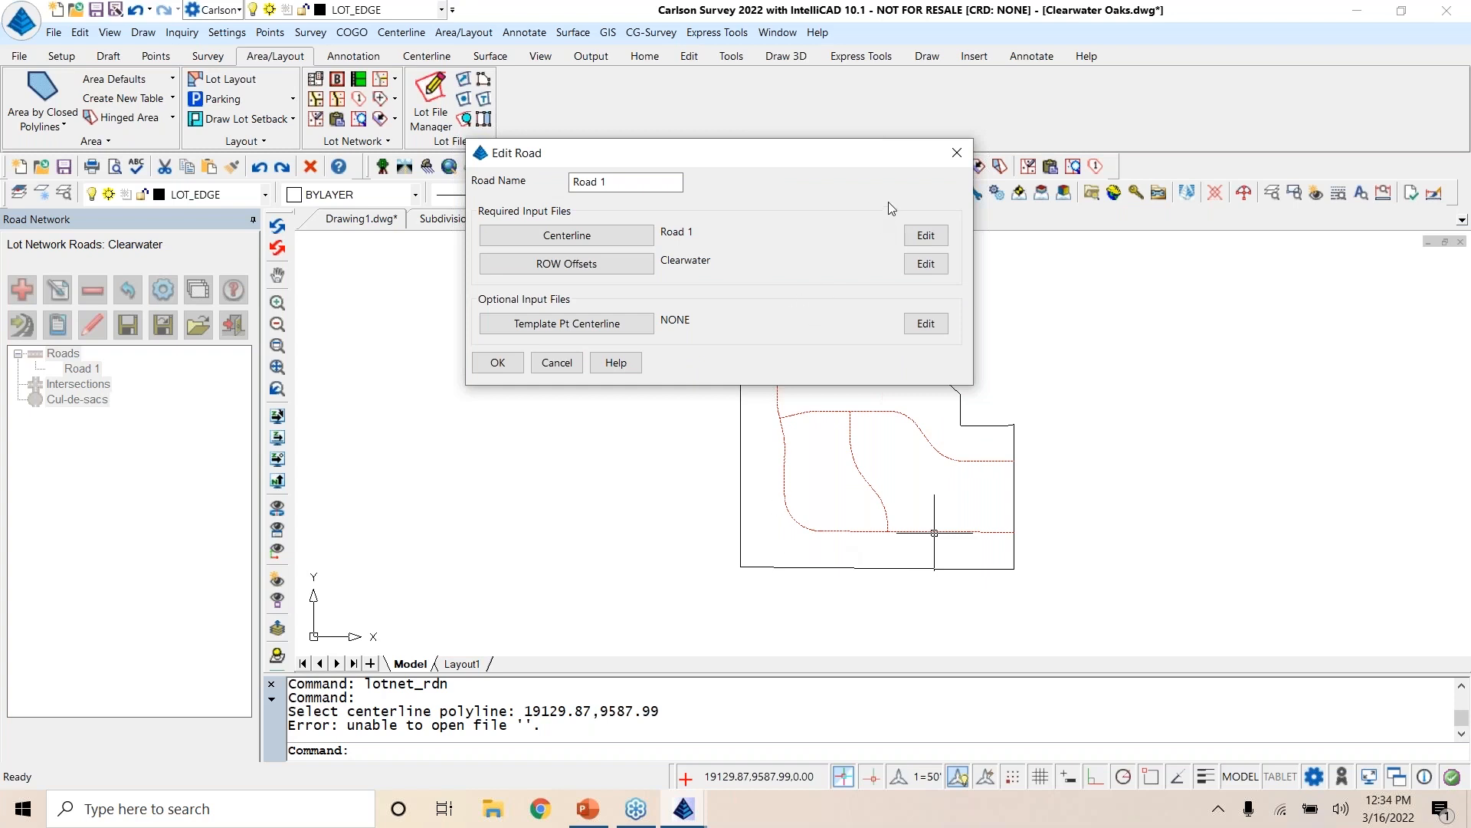
pyautogui.click(496, 363)
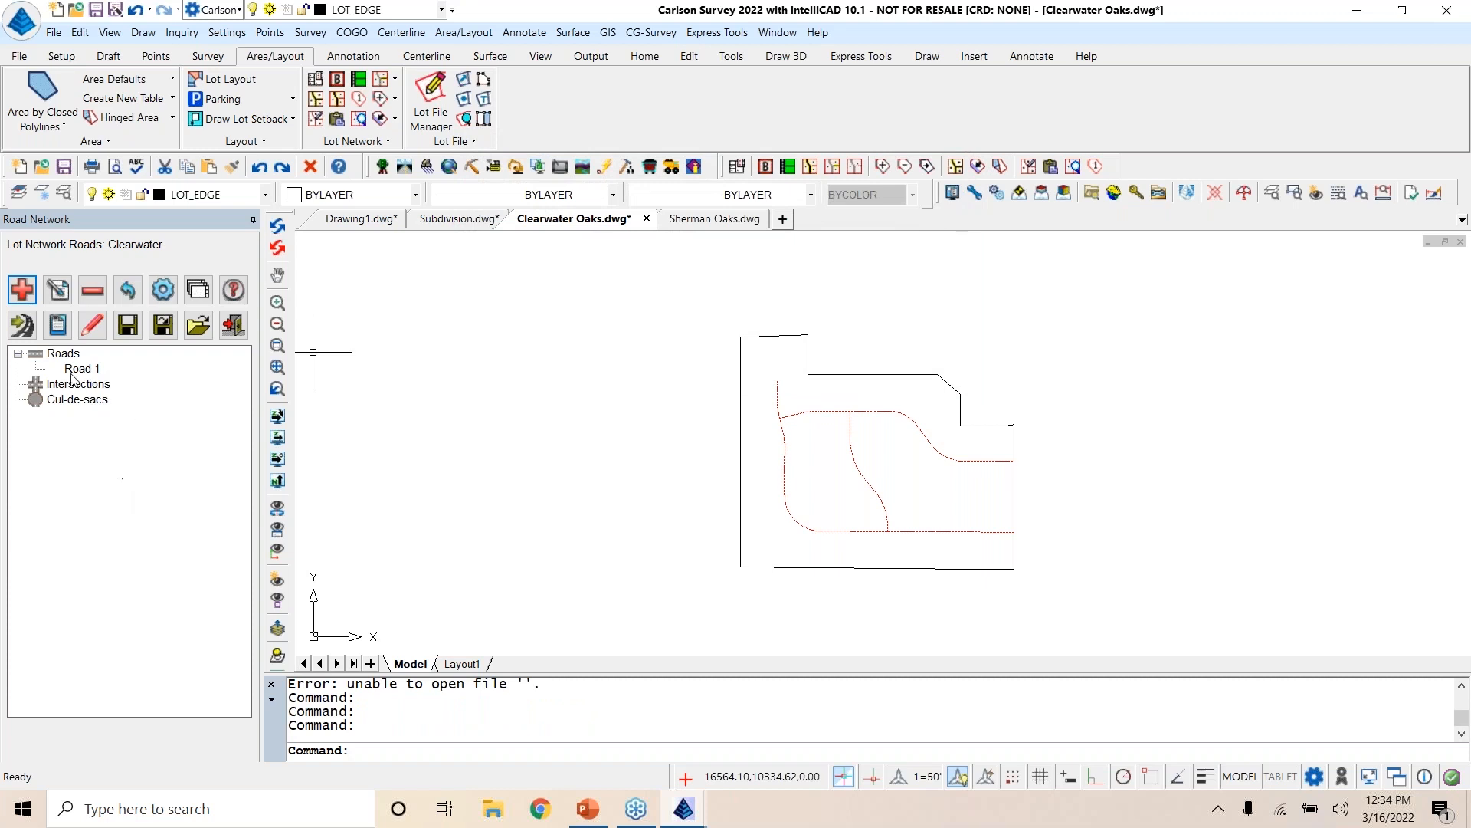
# Step: Add a standard cul-de-sac at the end of Road 1 with a ROW radius of 50 and a fillet ROW radius of 25
pyautogui.click(24, 292)
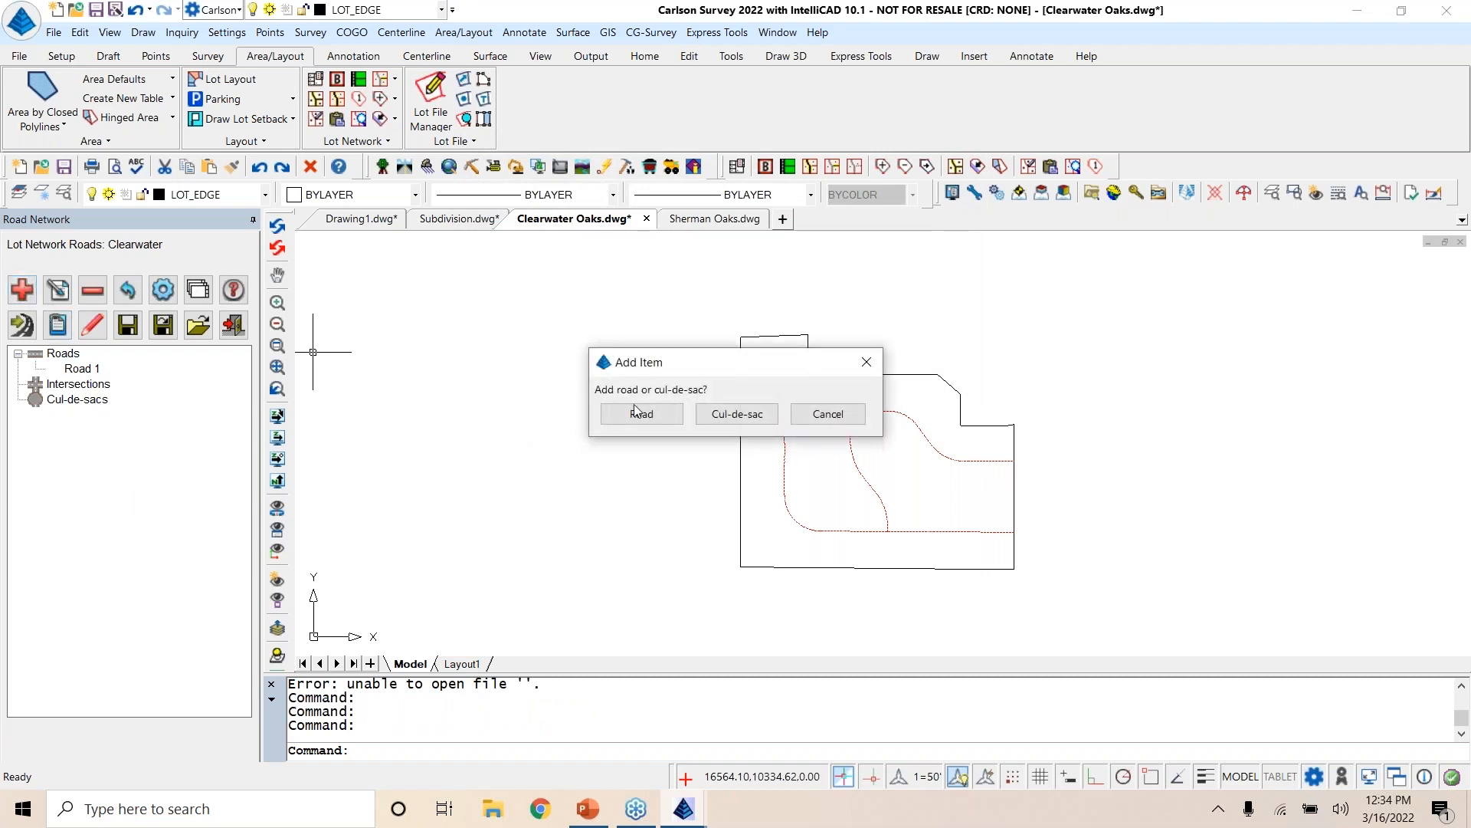
pyautogui.click(731, 414)
pyautogui.click(644, 335)
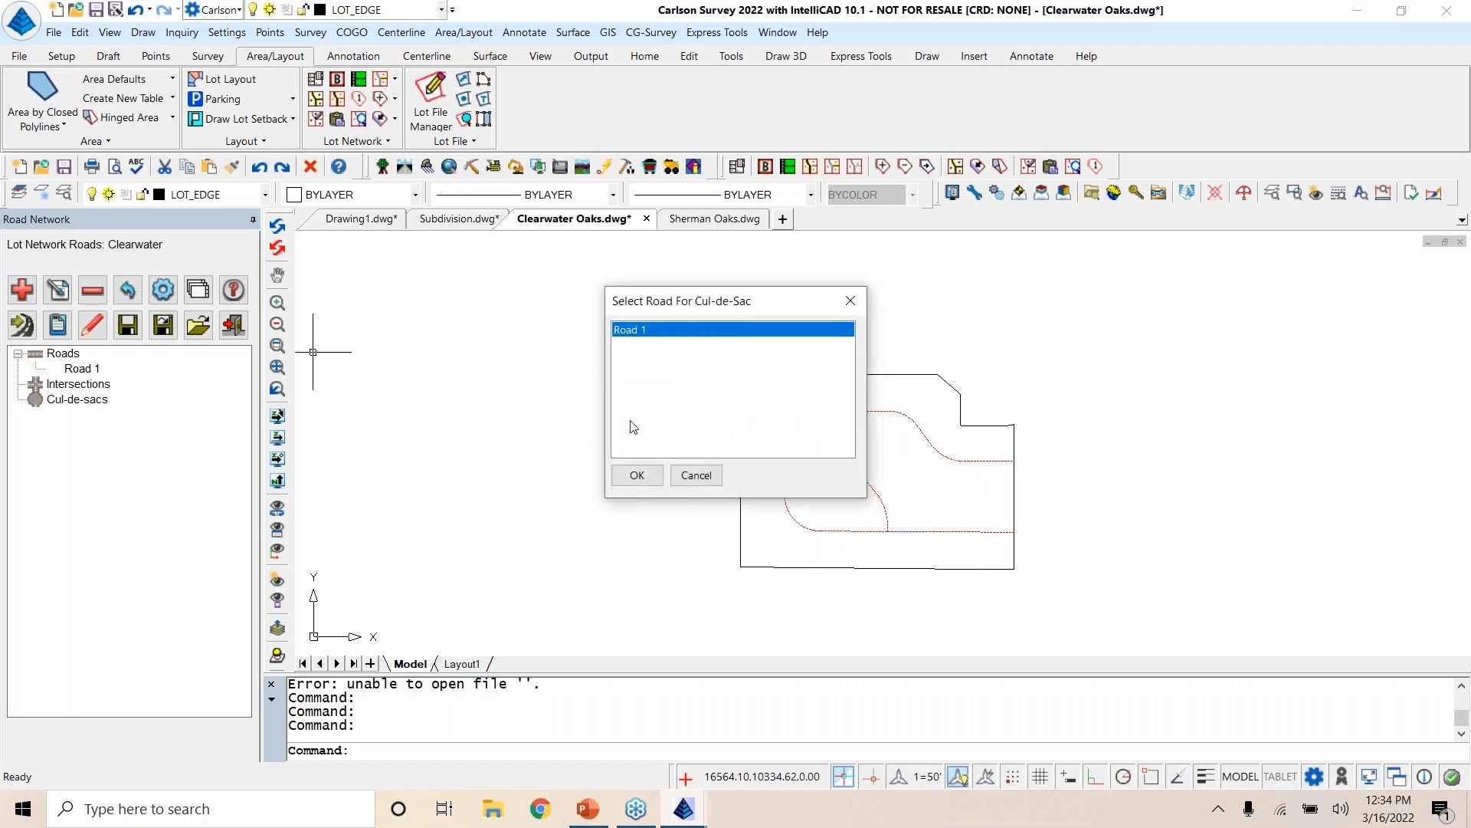
pyautogui.click(647, 478)
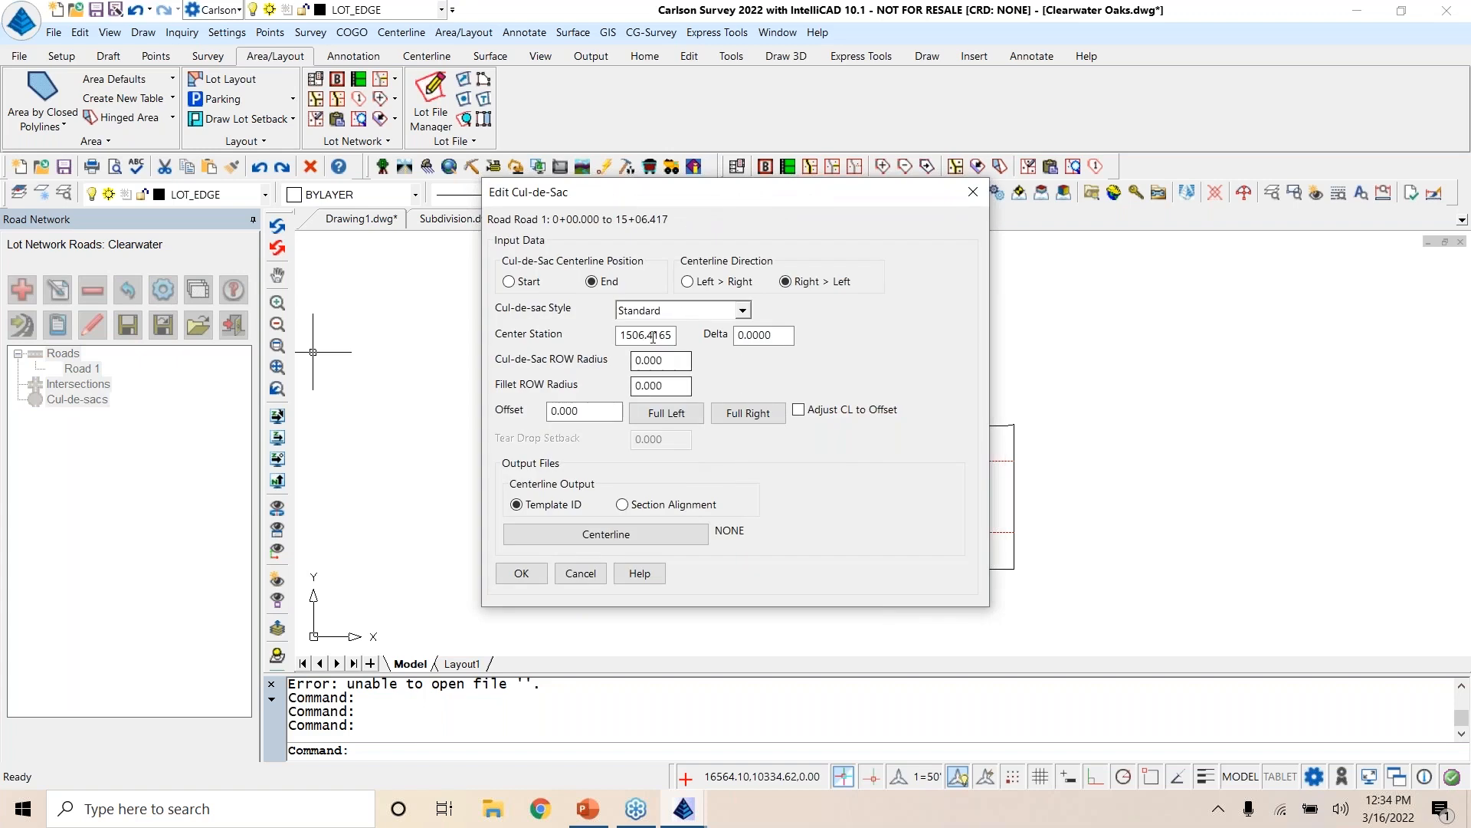
pyautogui.press('Tab')
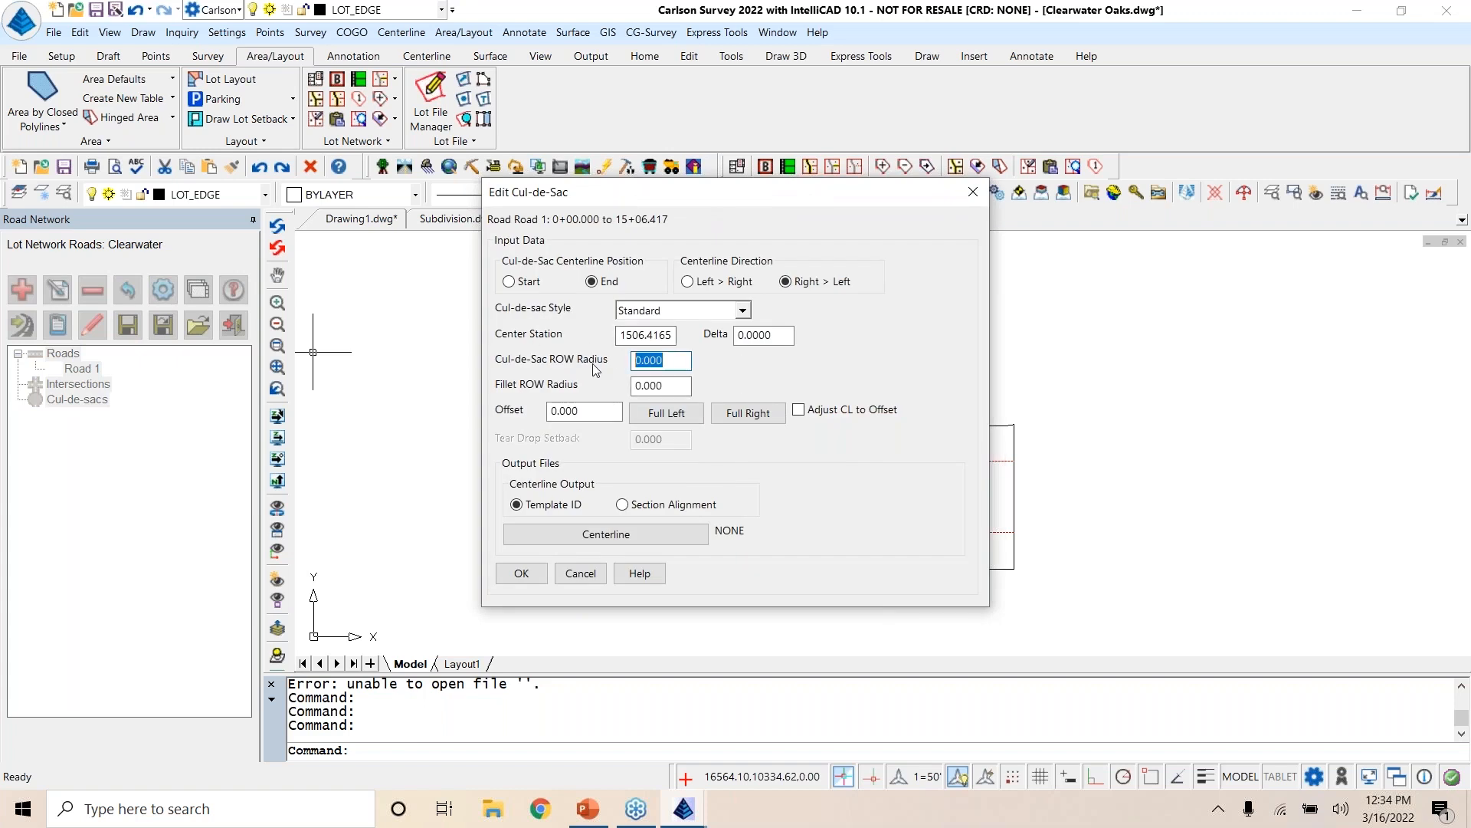
pyautogui.write('50')
pyautogui.press('Tab')
pyautogui.write('2')
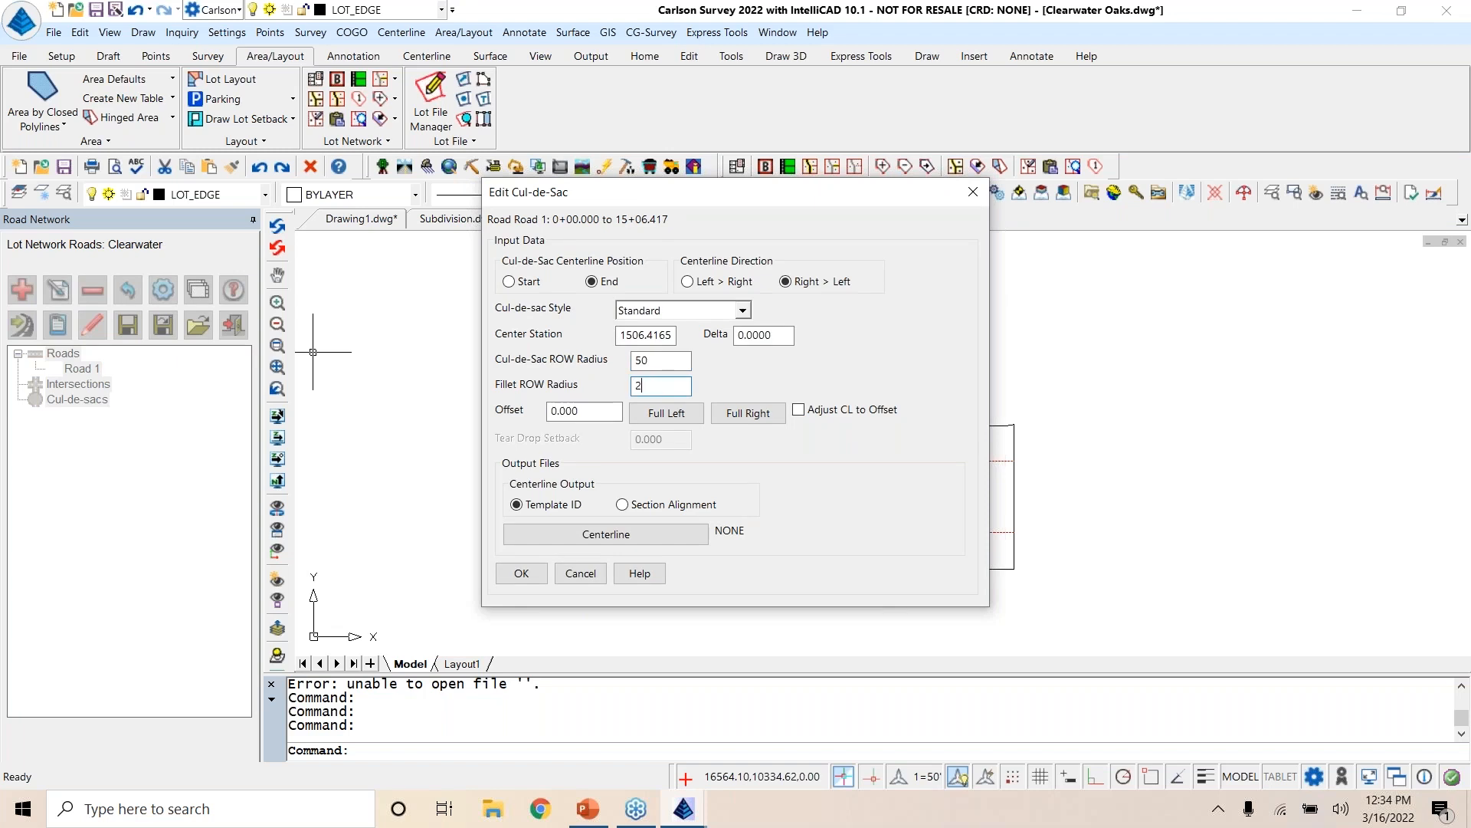
pyautogui.write('5')
pyautogui.press('Tab')
pyautogui.click(526, 577)
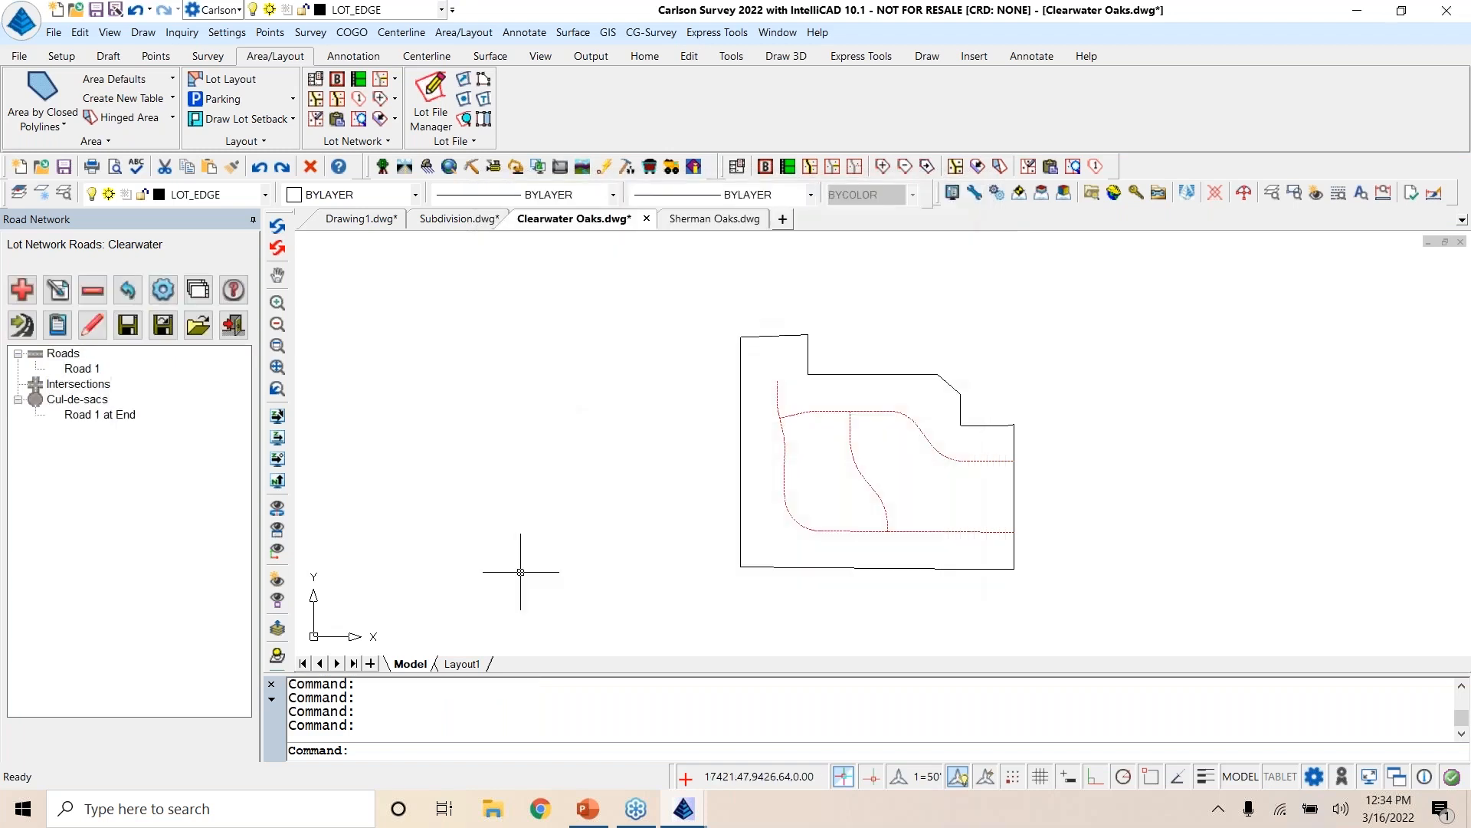
pyautogui.click(99, 415)
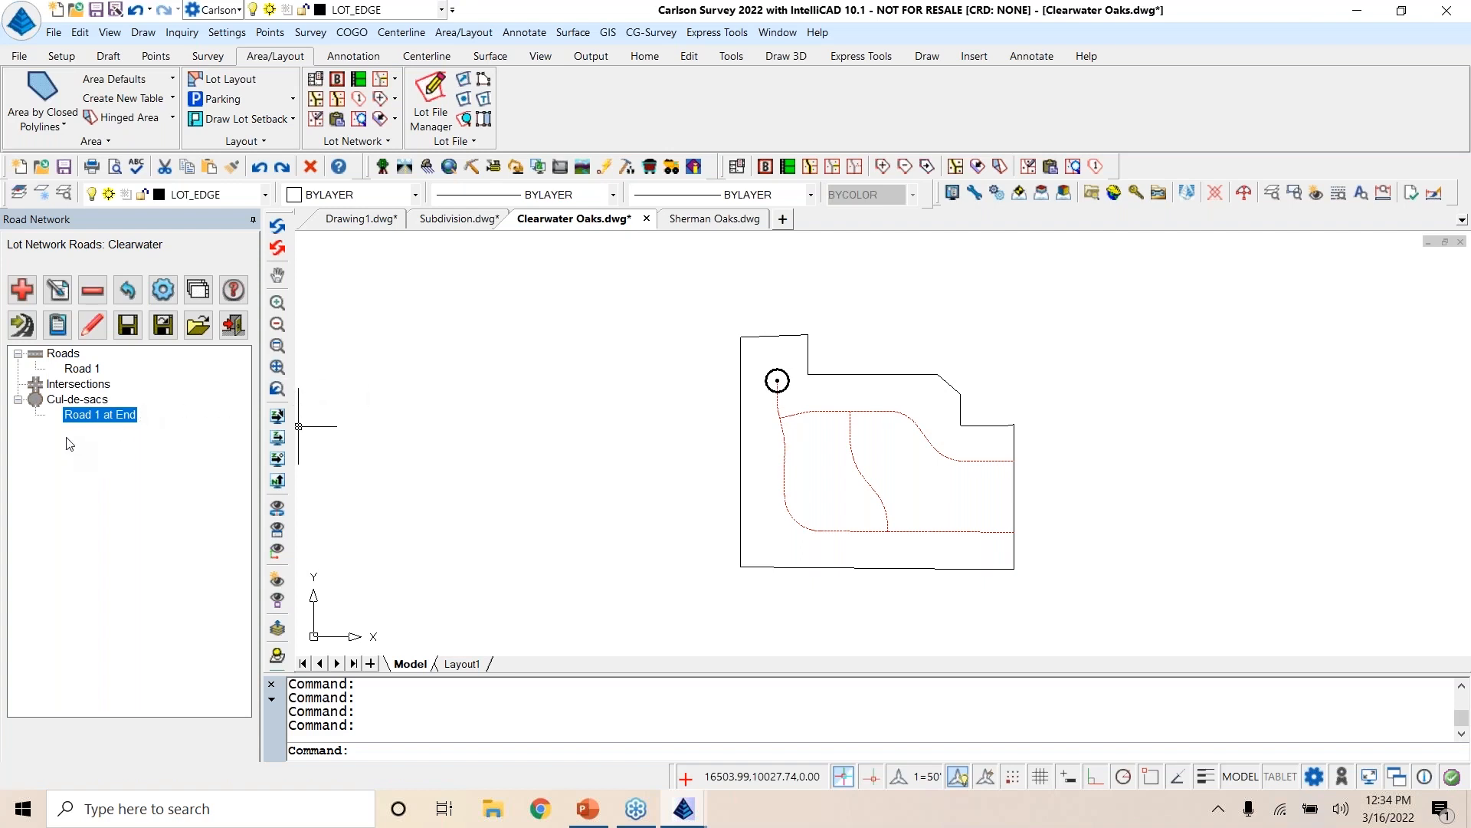
# Step: Add the northern curved centerline polyline as a road, assigning it a new centerline file named Road 2 and keeping the Clearwater ROW offsets
pyautogui.click(23, 289)
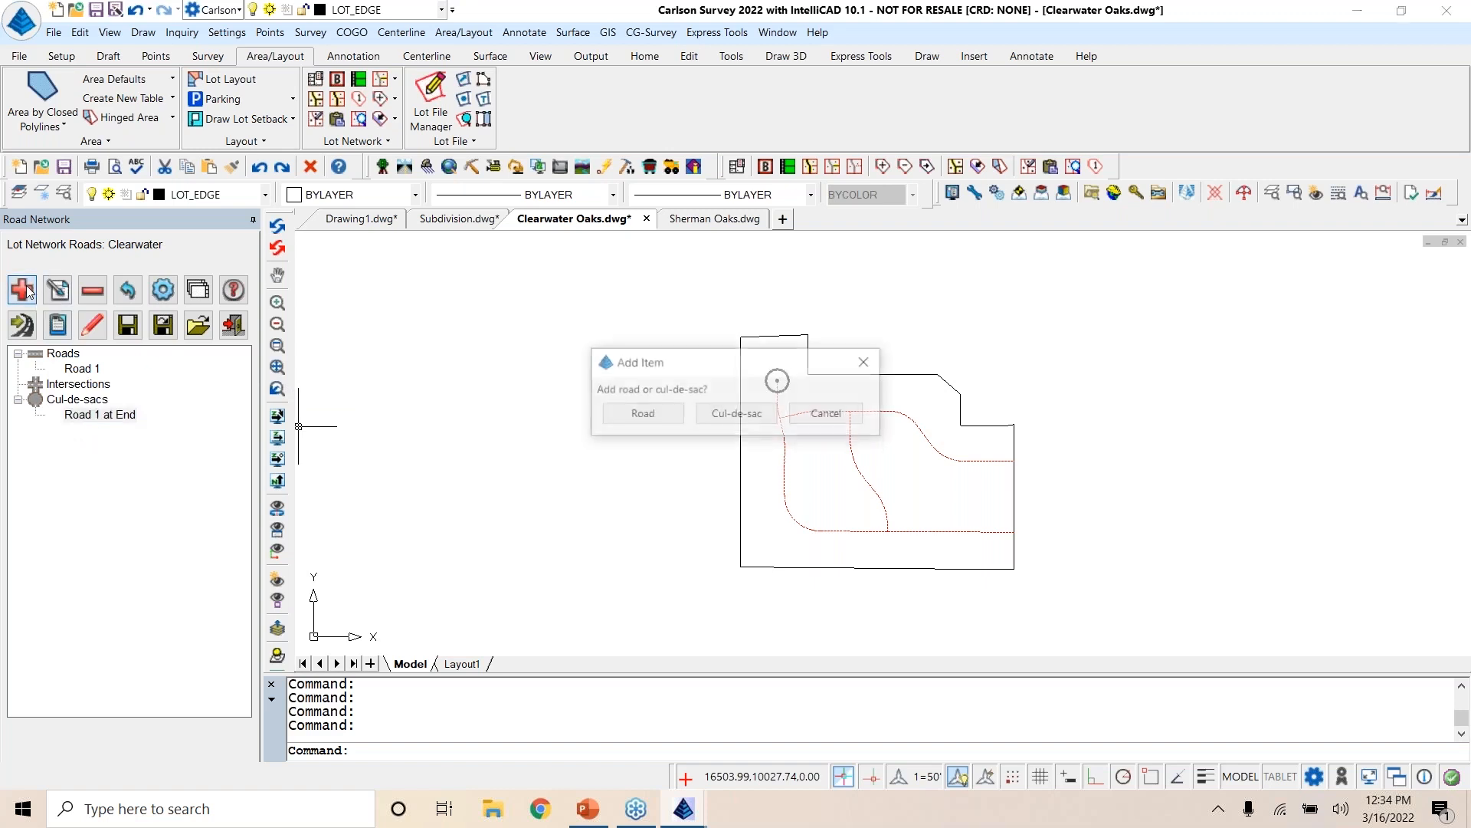
pyautogui.click(640, 416)
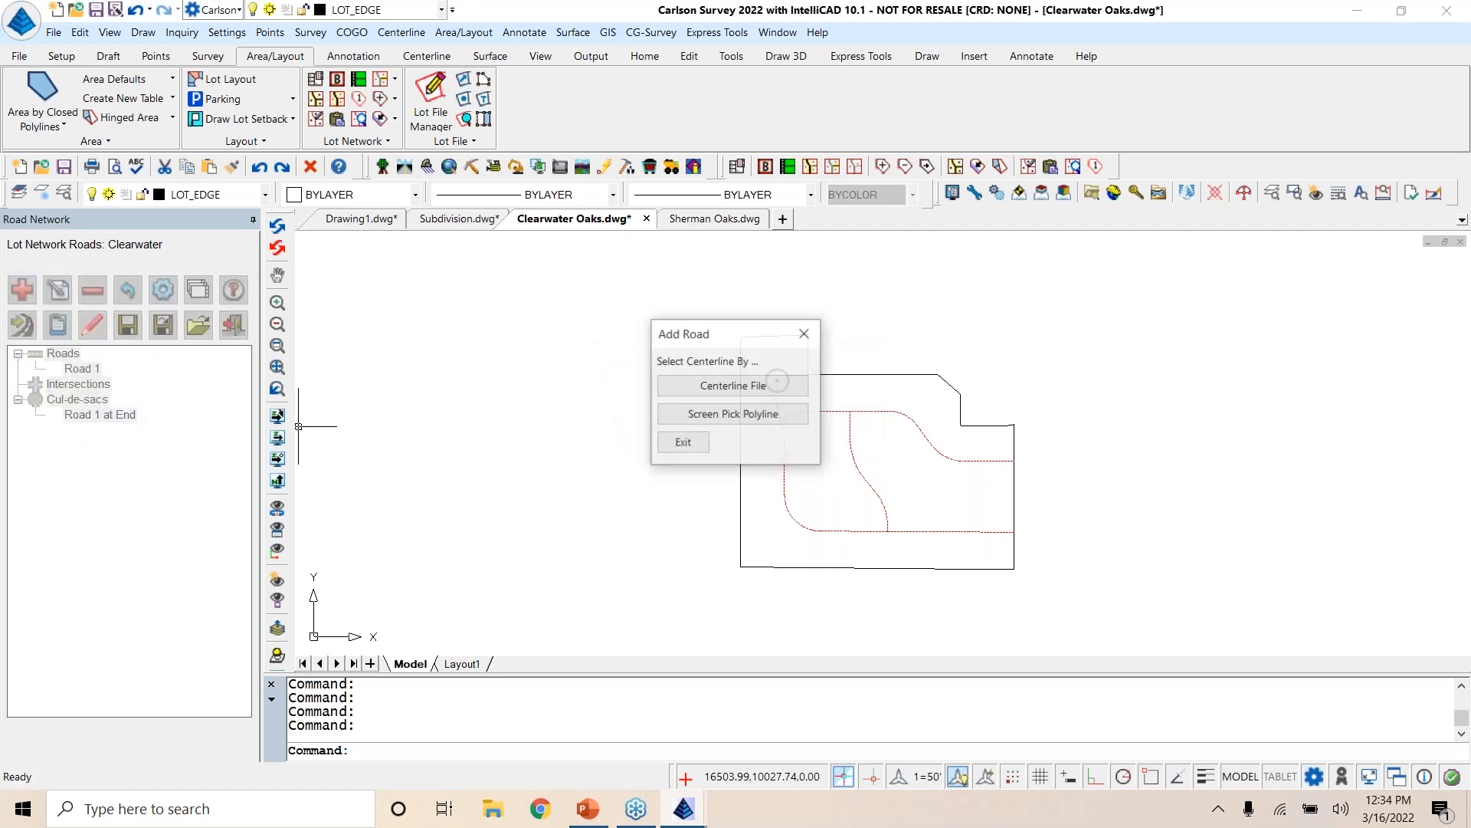
pyautogui.click(708, 414)
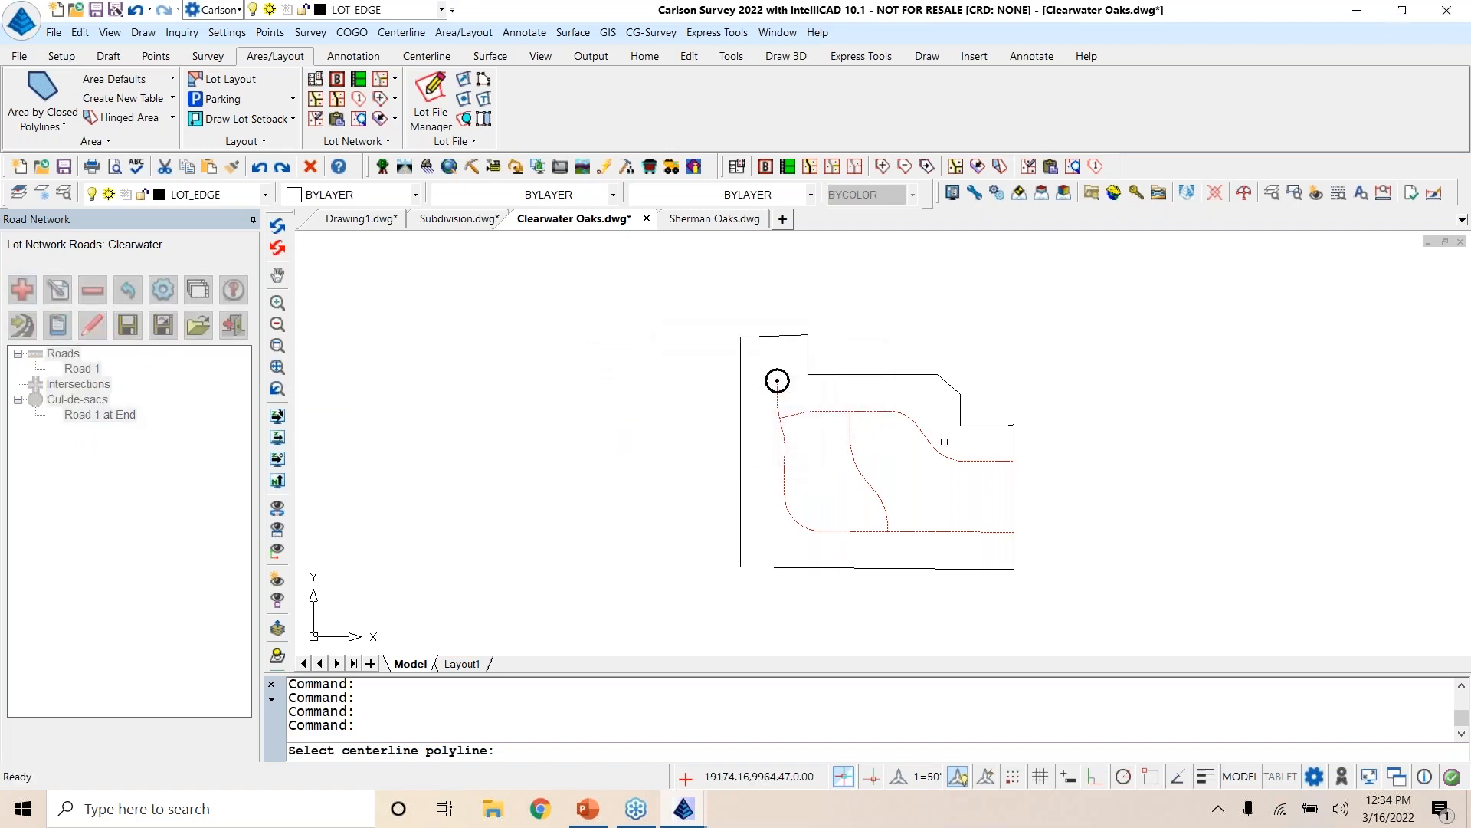
pyautogui.click(939, 452)
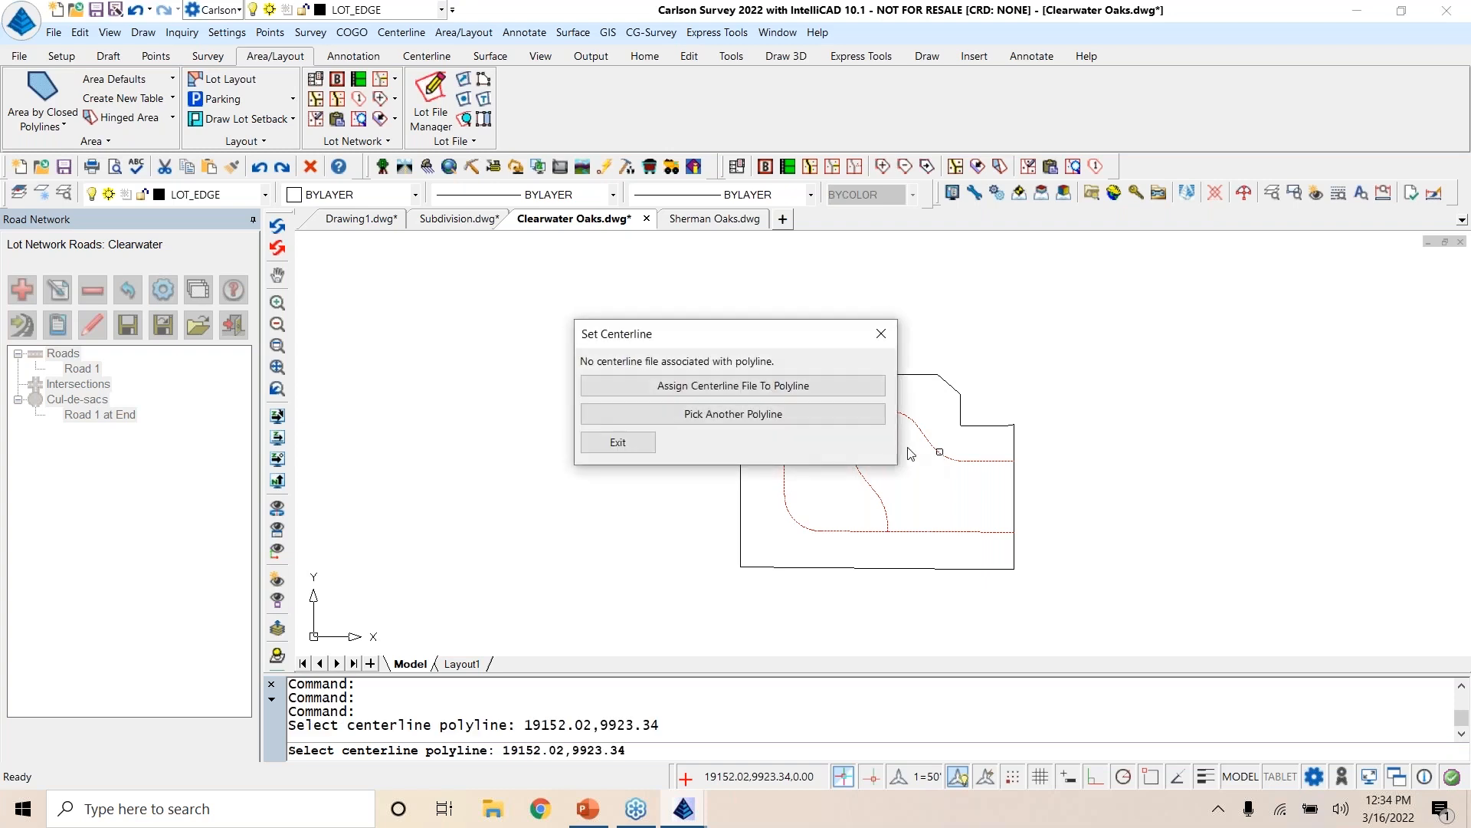
pyautogui.click(720, 386)
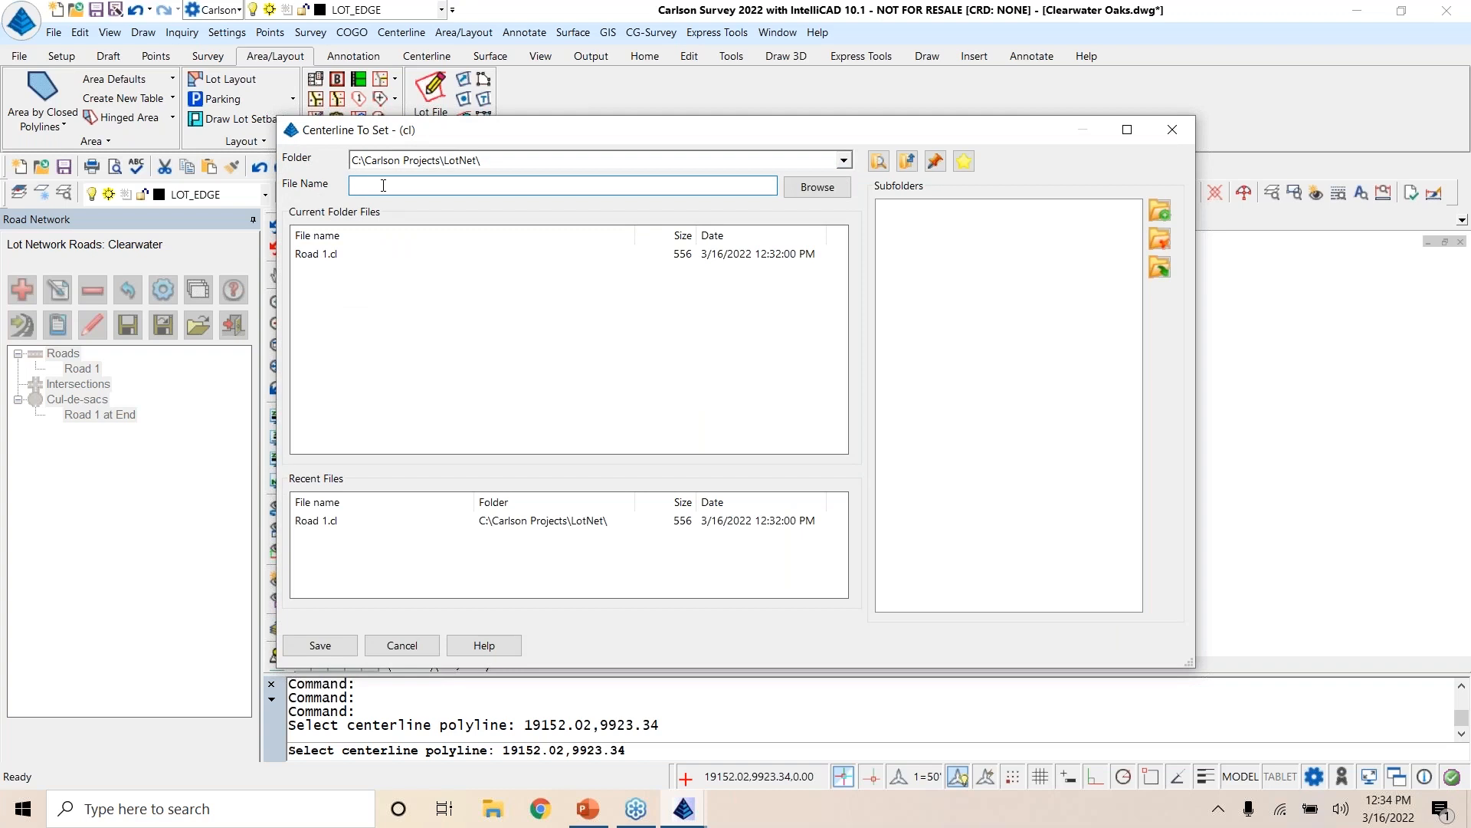
pyautogui.write('Ro')
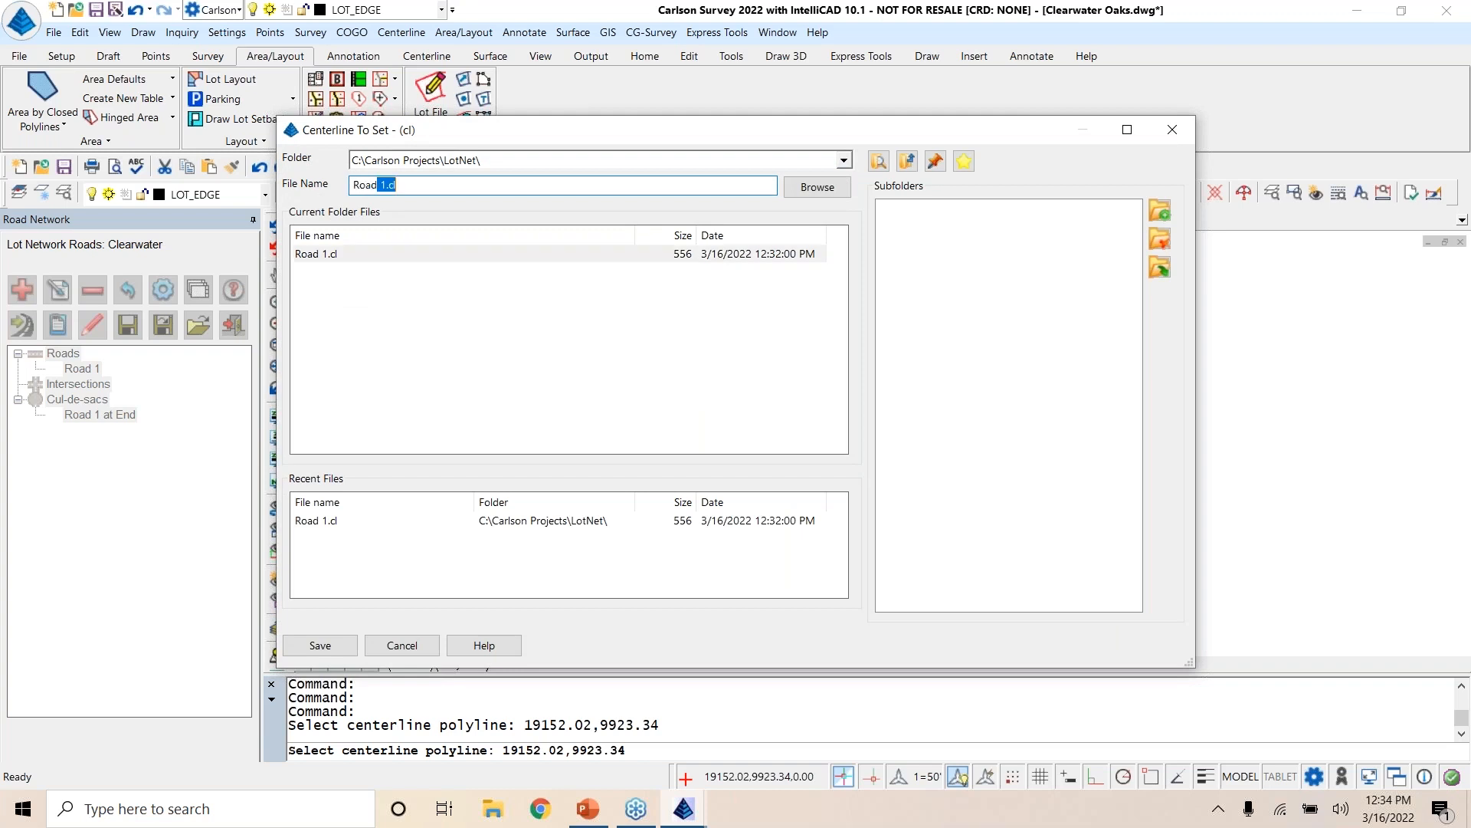
pyautogui.write('ad 2')
pyautogui.press('Return')
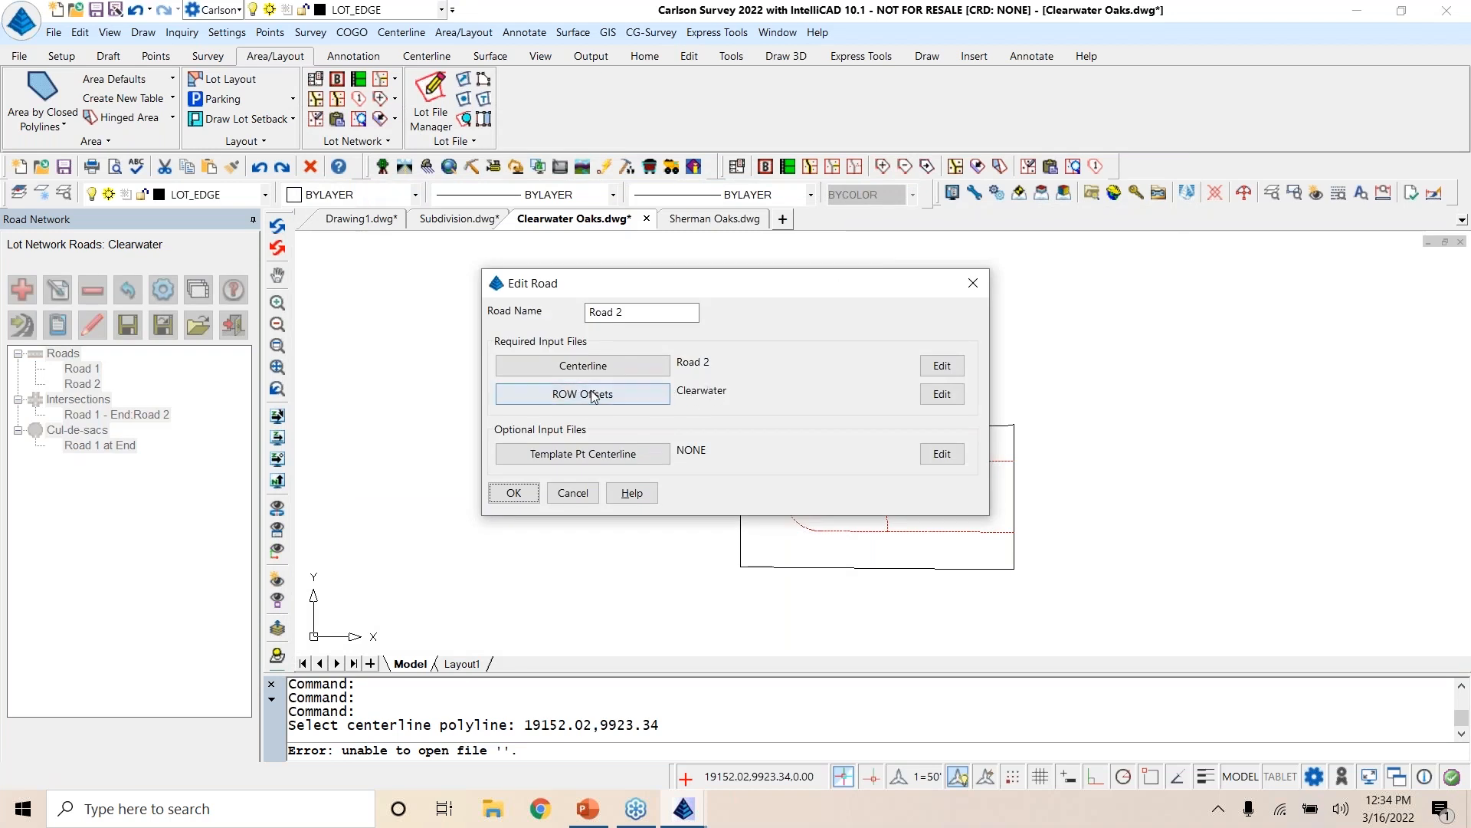
pyautogui.click(514, 493)
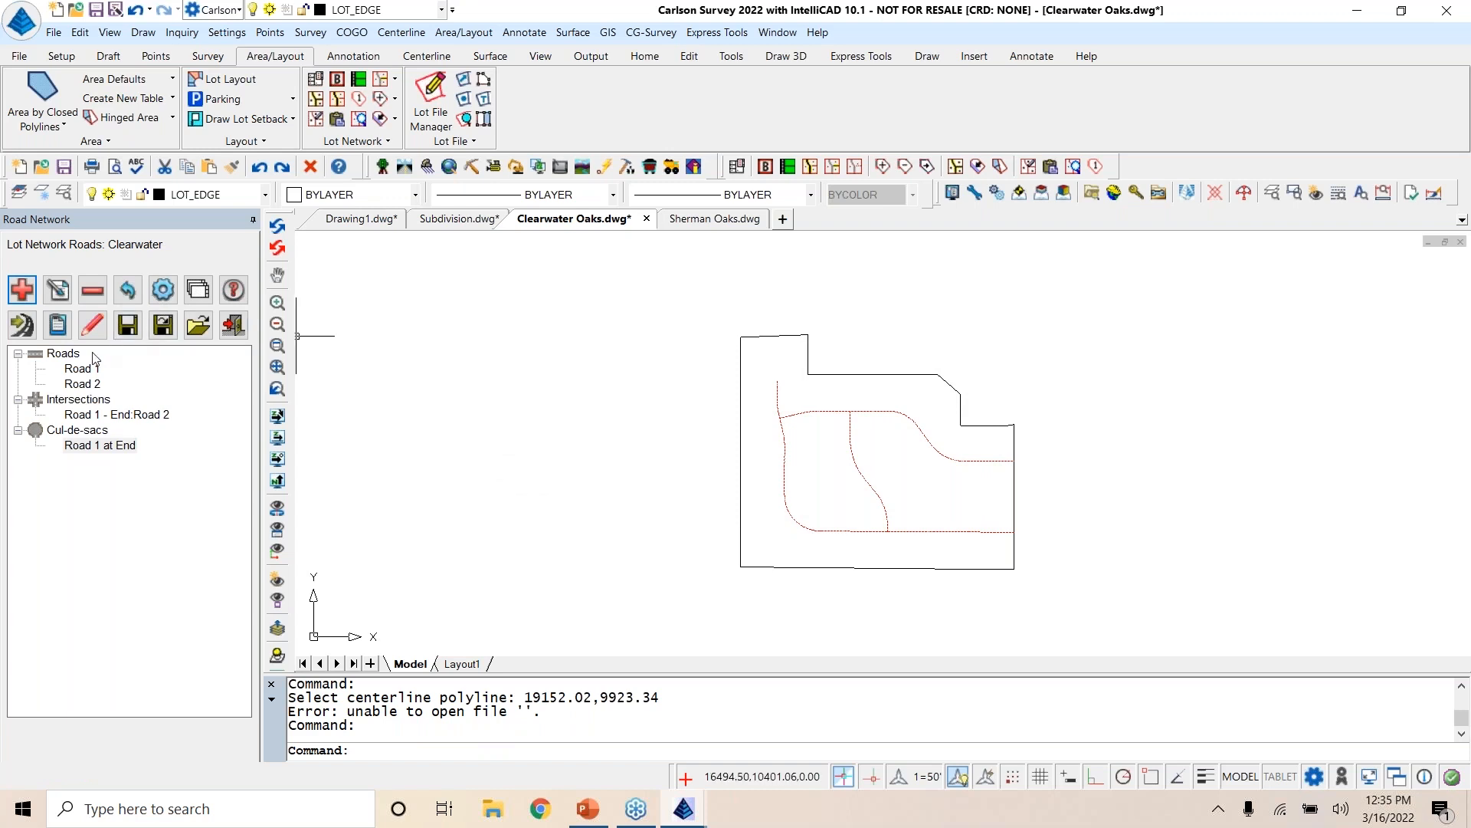
pyautogui.click(157, 415)
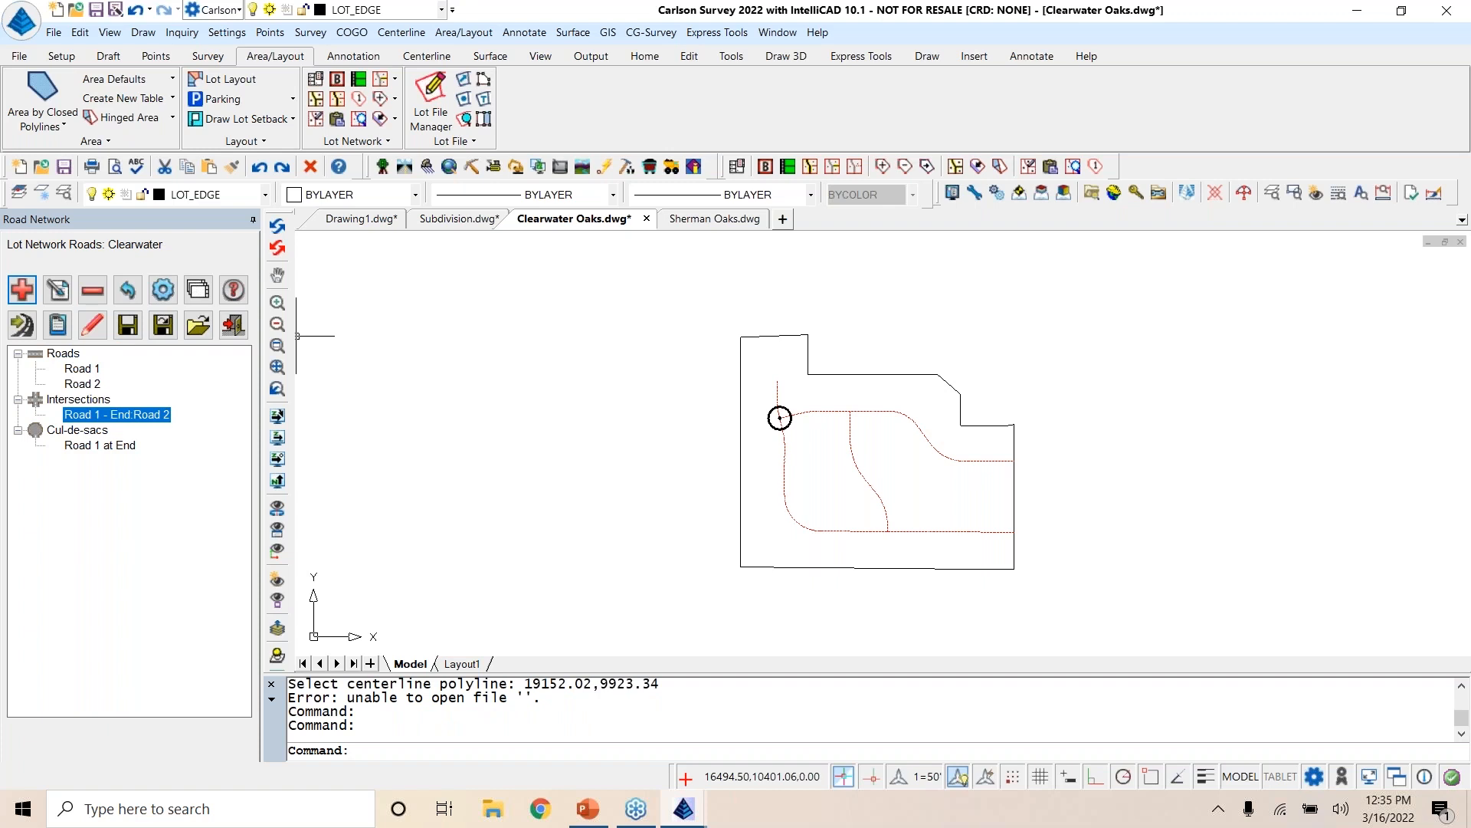
# Step: Add the short connecting centerline polyline between Roads 1 and 2 as a road, with a new centerline file named Road 3
pyautogui.click(22, 291)
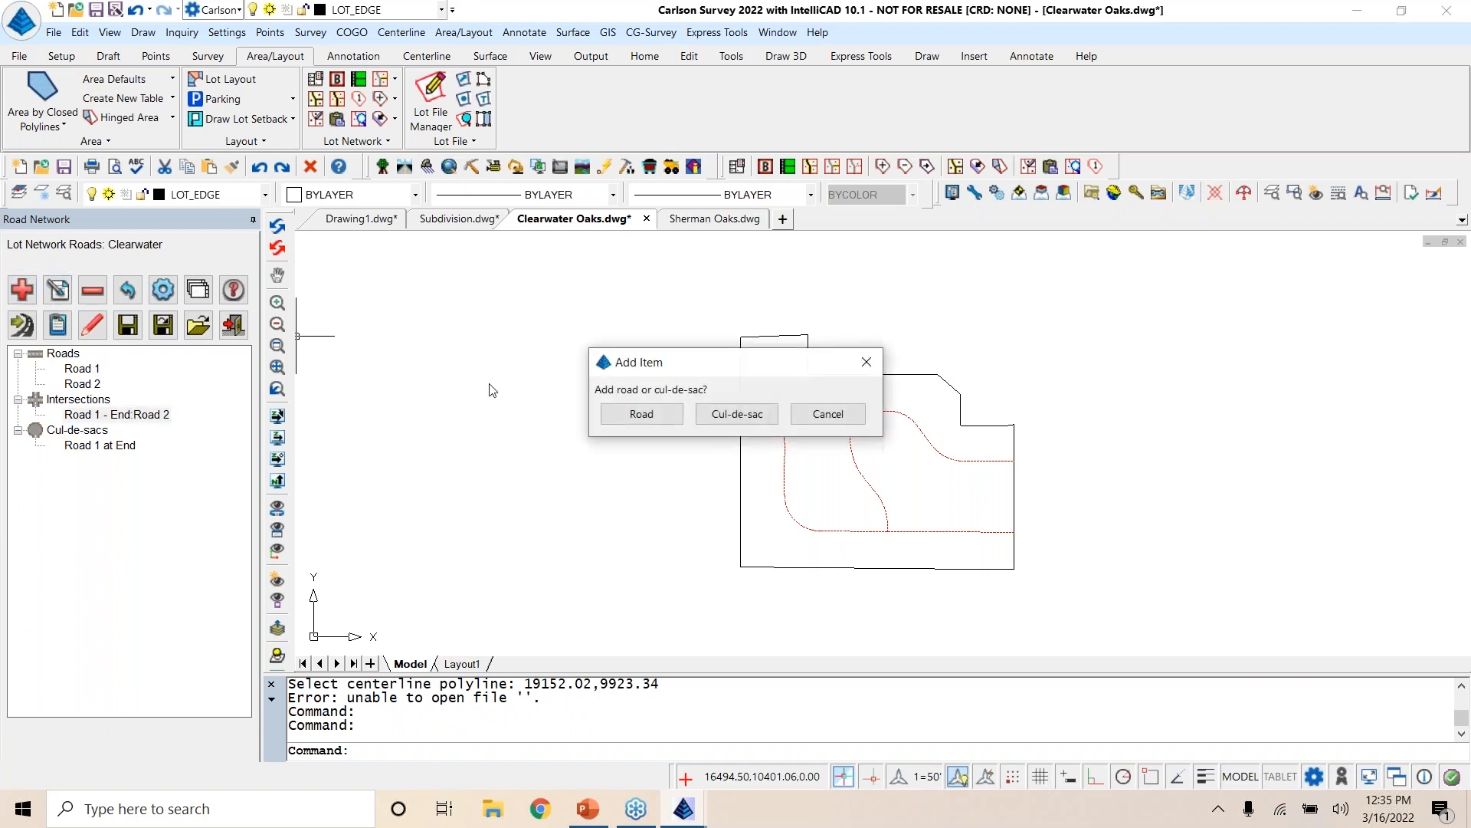
pyautogui.click(654, 417)
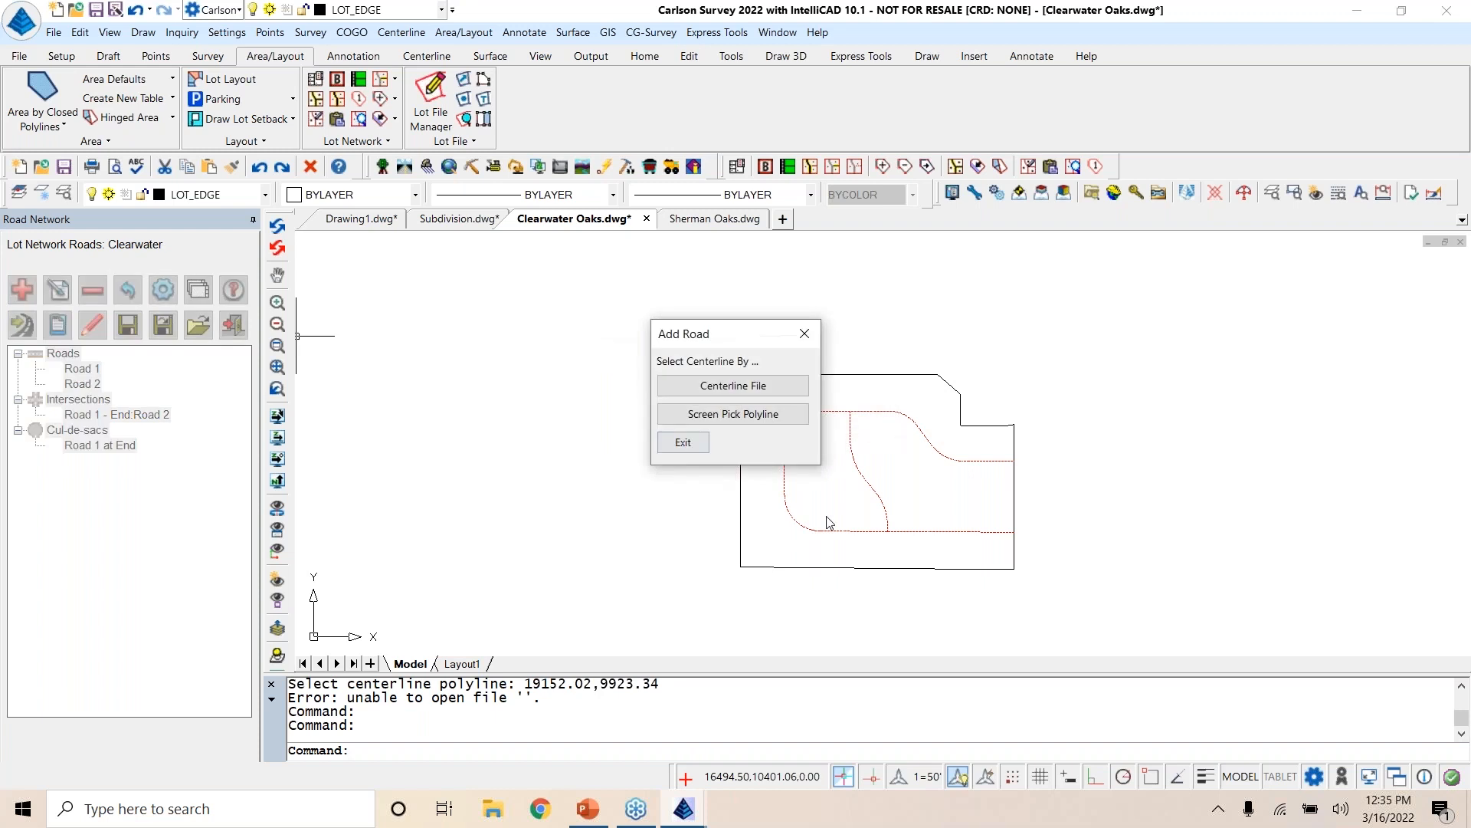
pyautogui.click(733, 415)
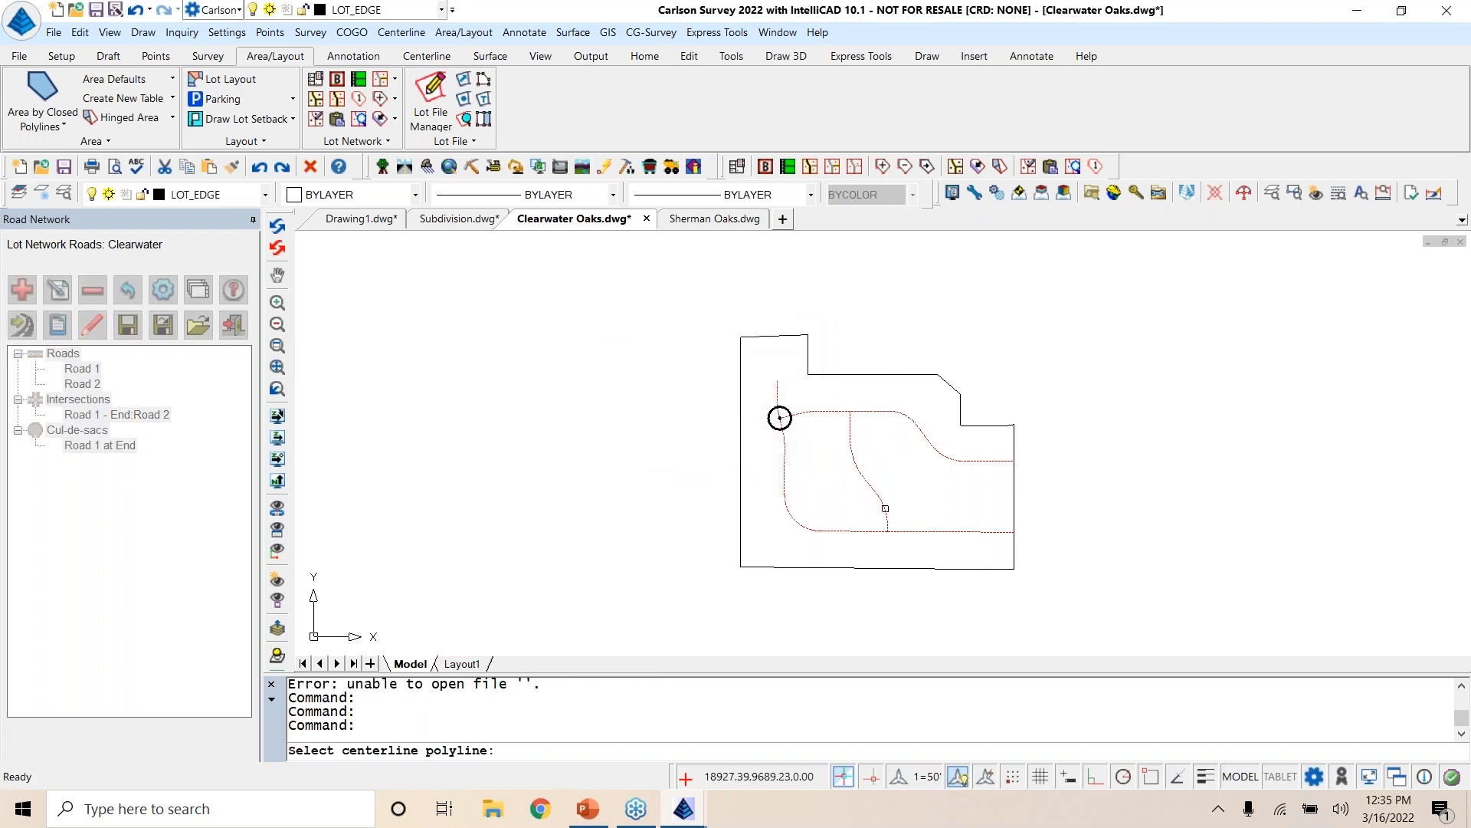
pyautogui.click(883, 508)
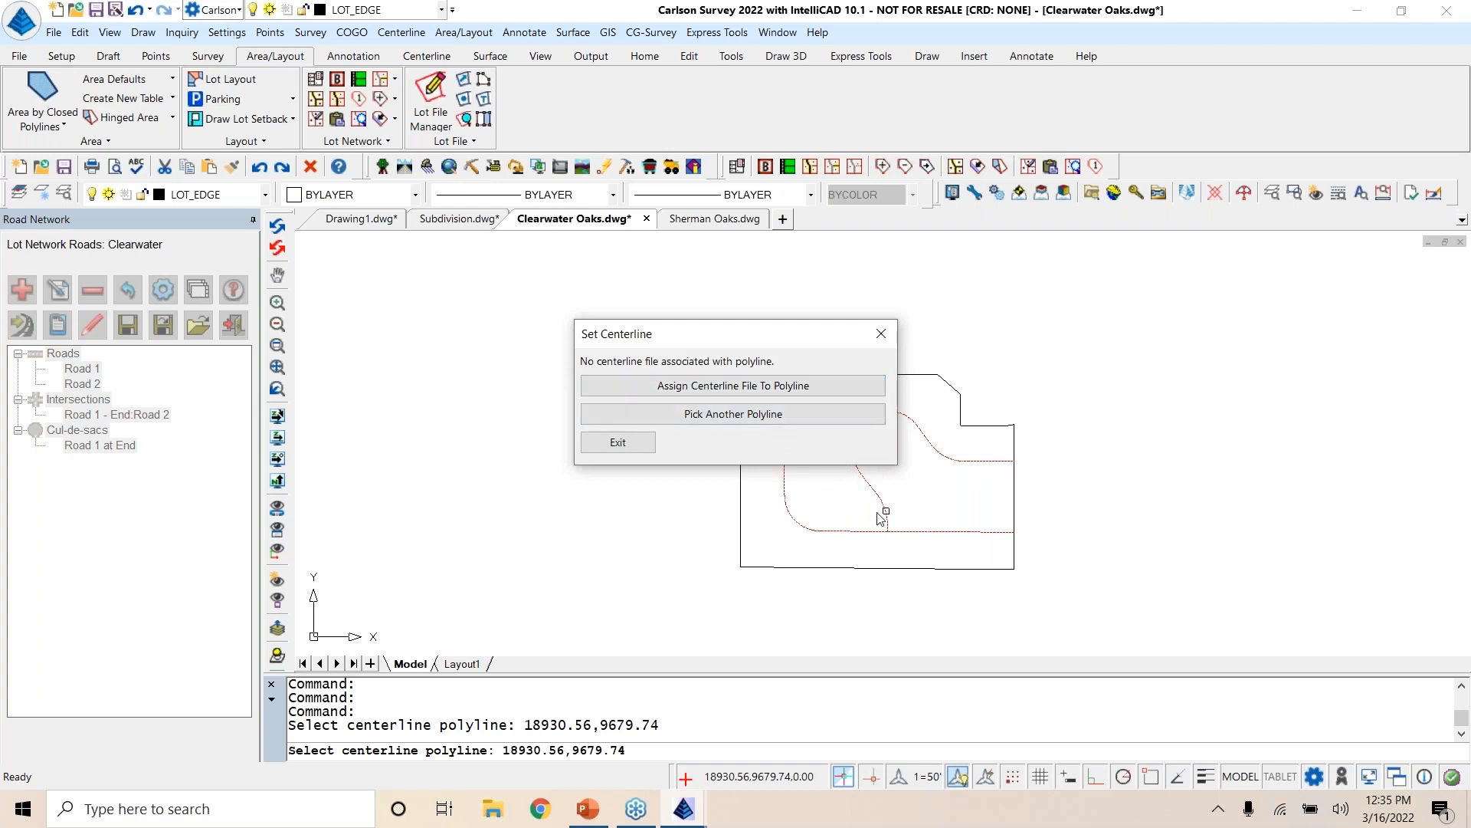
pyautogui.click(748, 385)
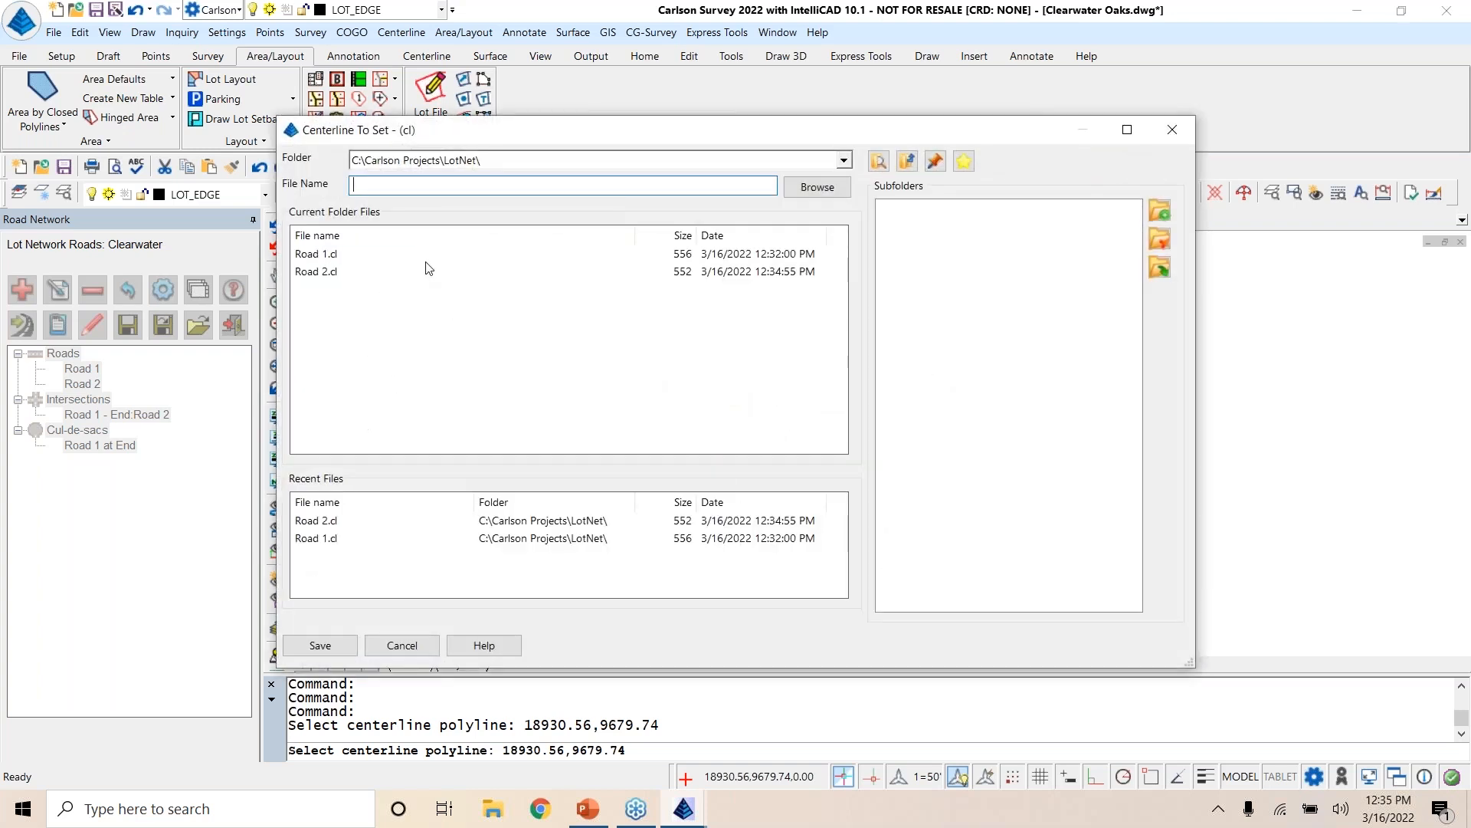
pyautogui.write('Road 3')
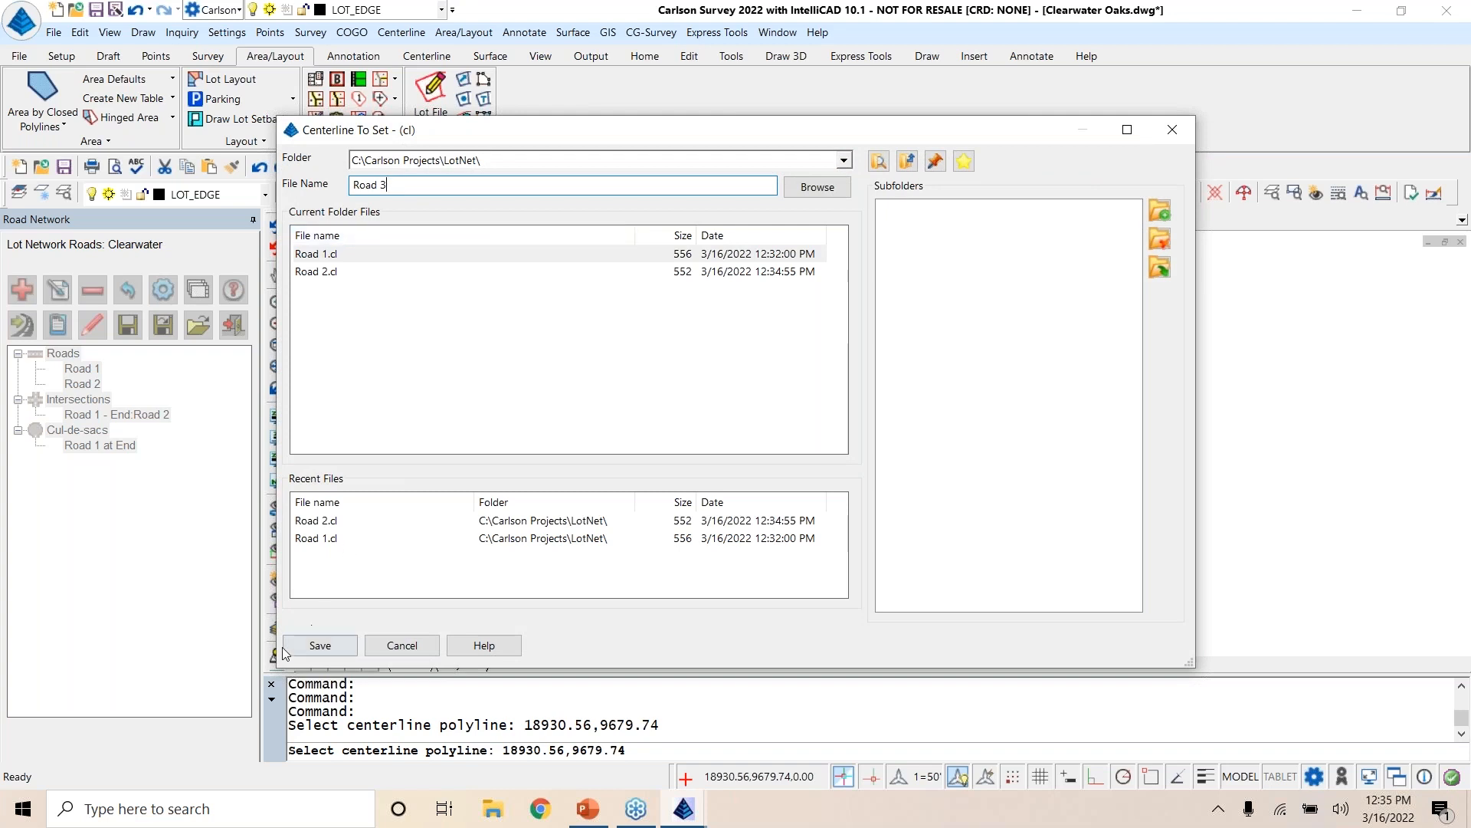
pyautogui.click(320, 646)
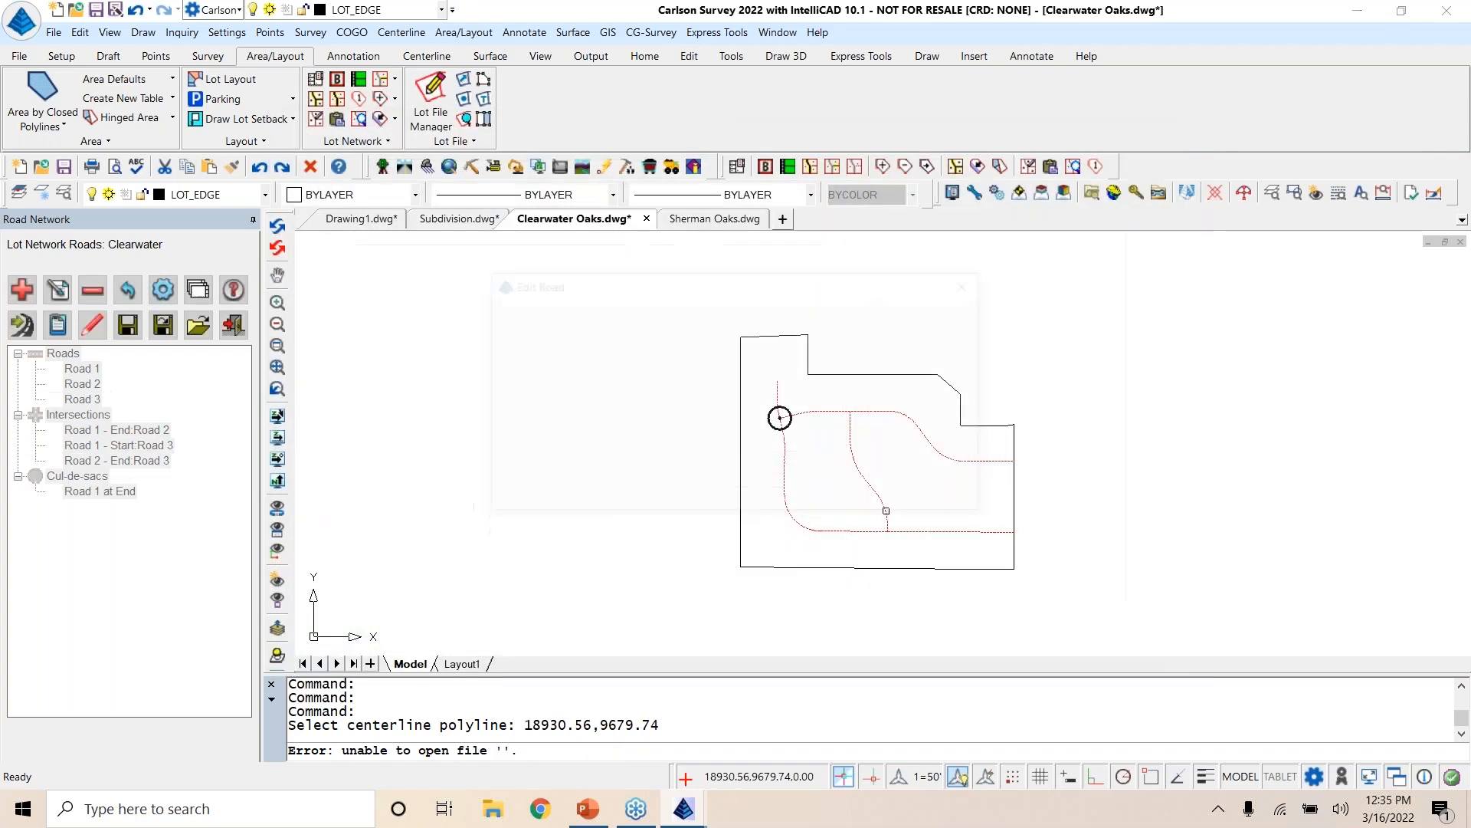
pyautogui.click(514, 493)
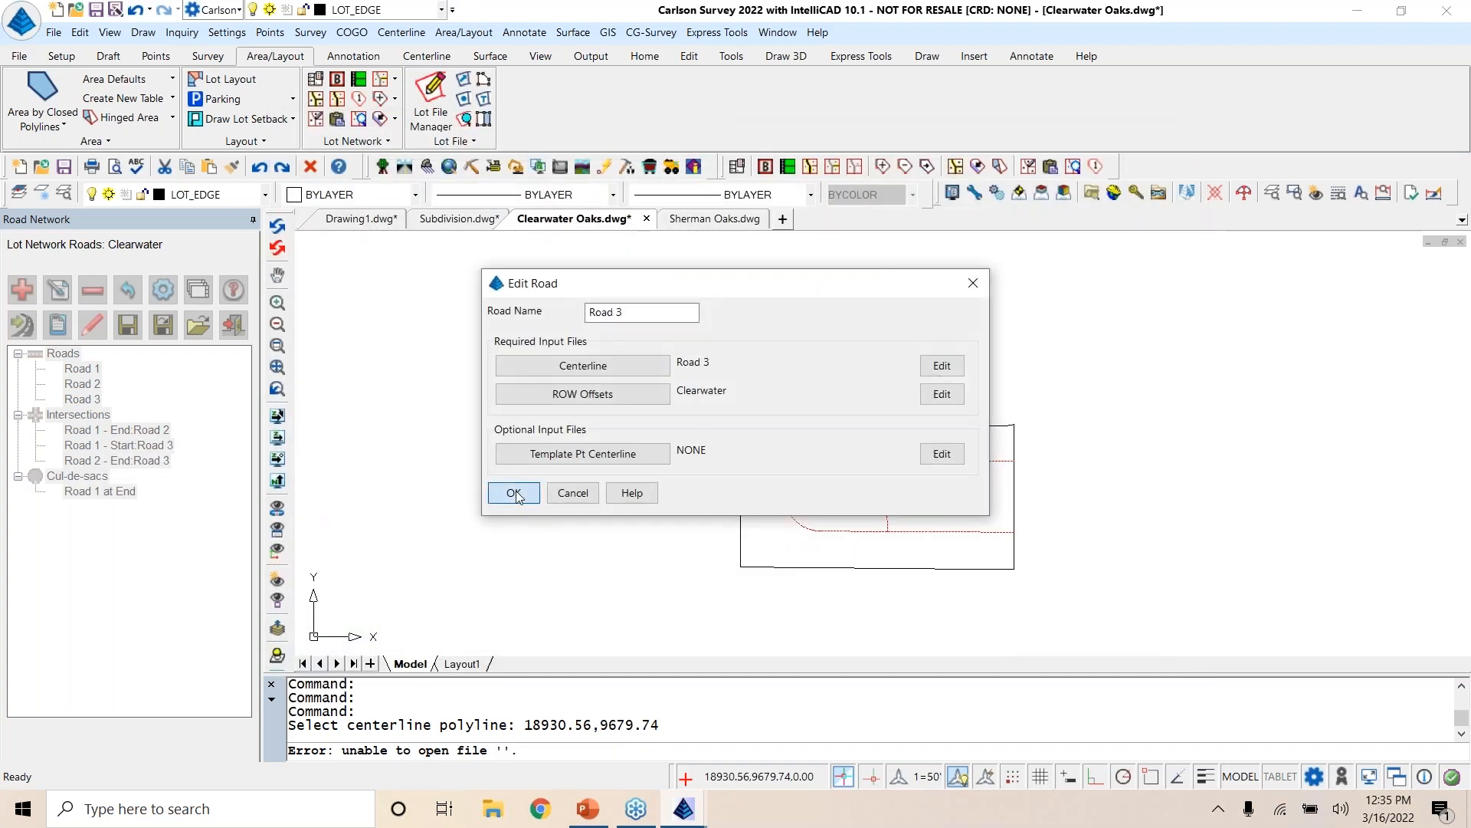
# Step: Locate Road 3's intersections with Road 1 and Road 2 in the drawing, and save the Clearwater road network
pyautogui.click(147, 445)
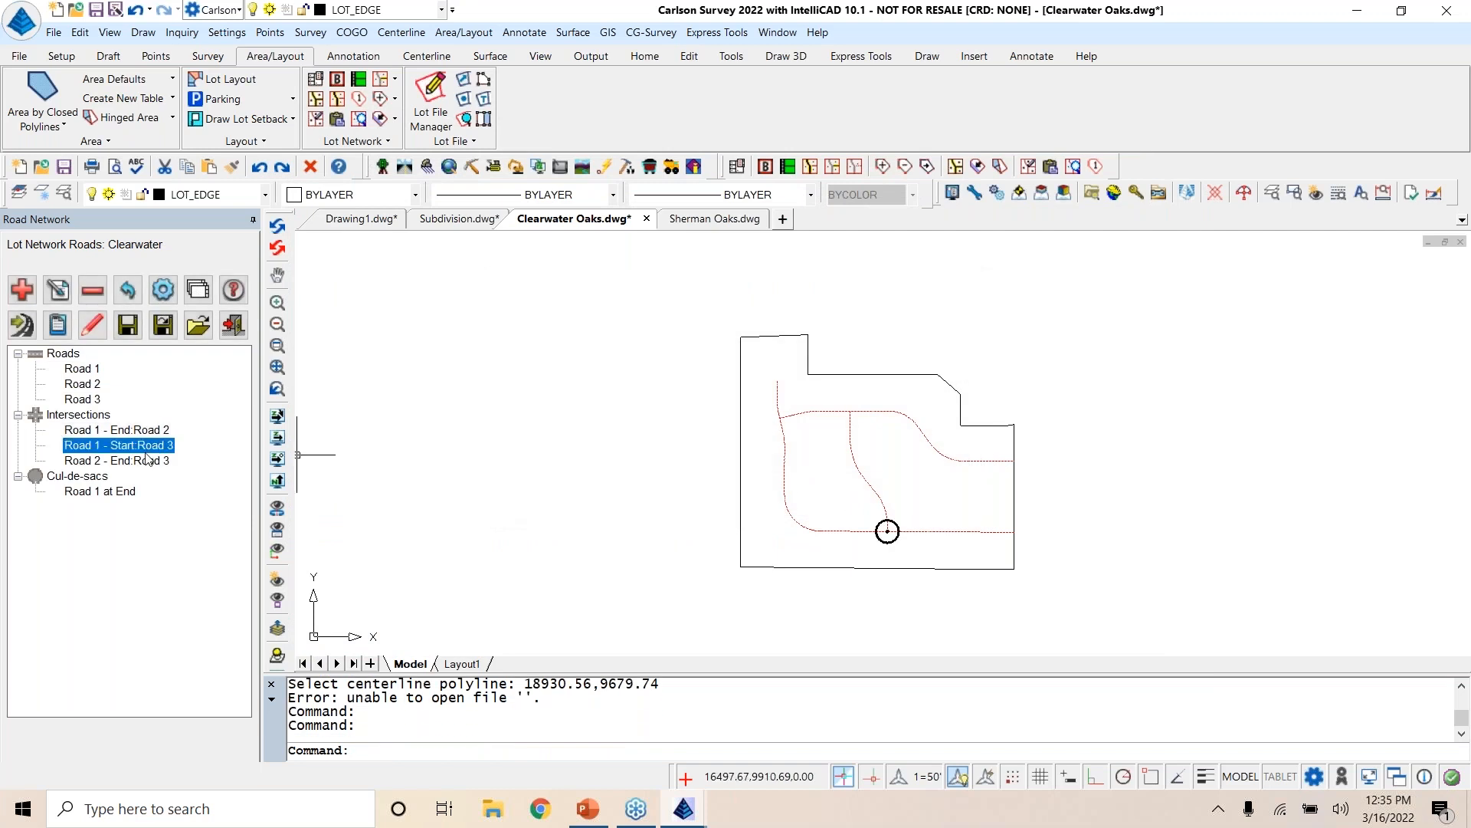
pyautogui.click(146, 459)
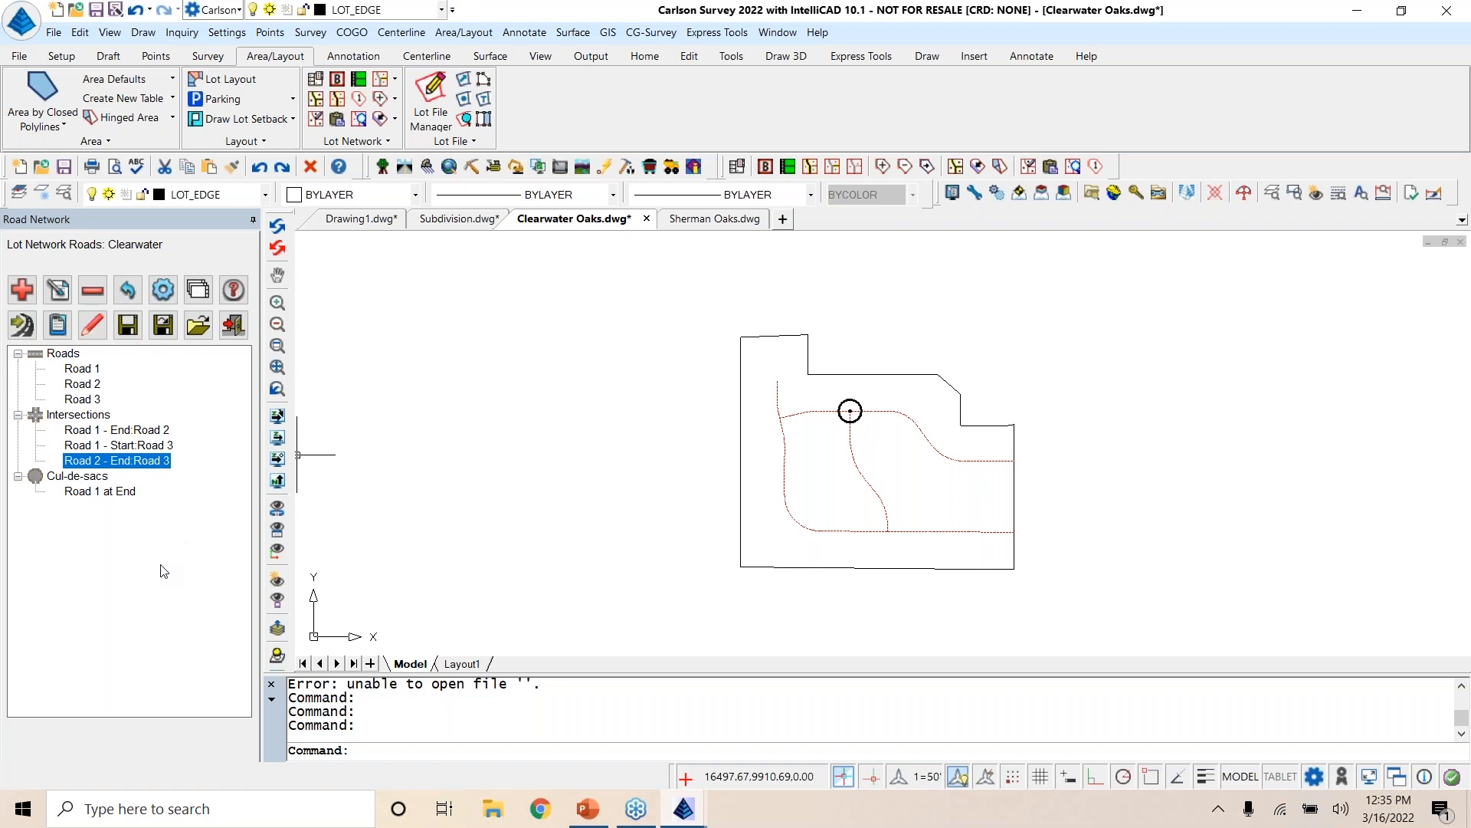
pyautogui.click(128, 327)
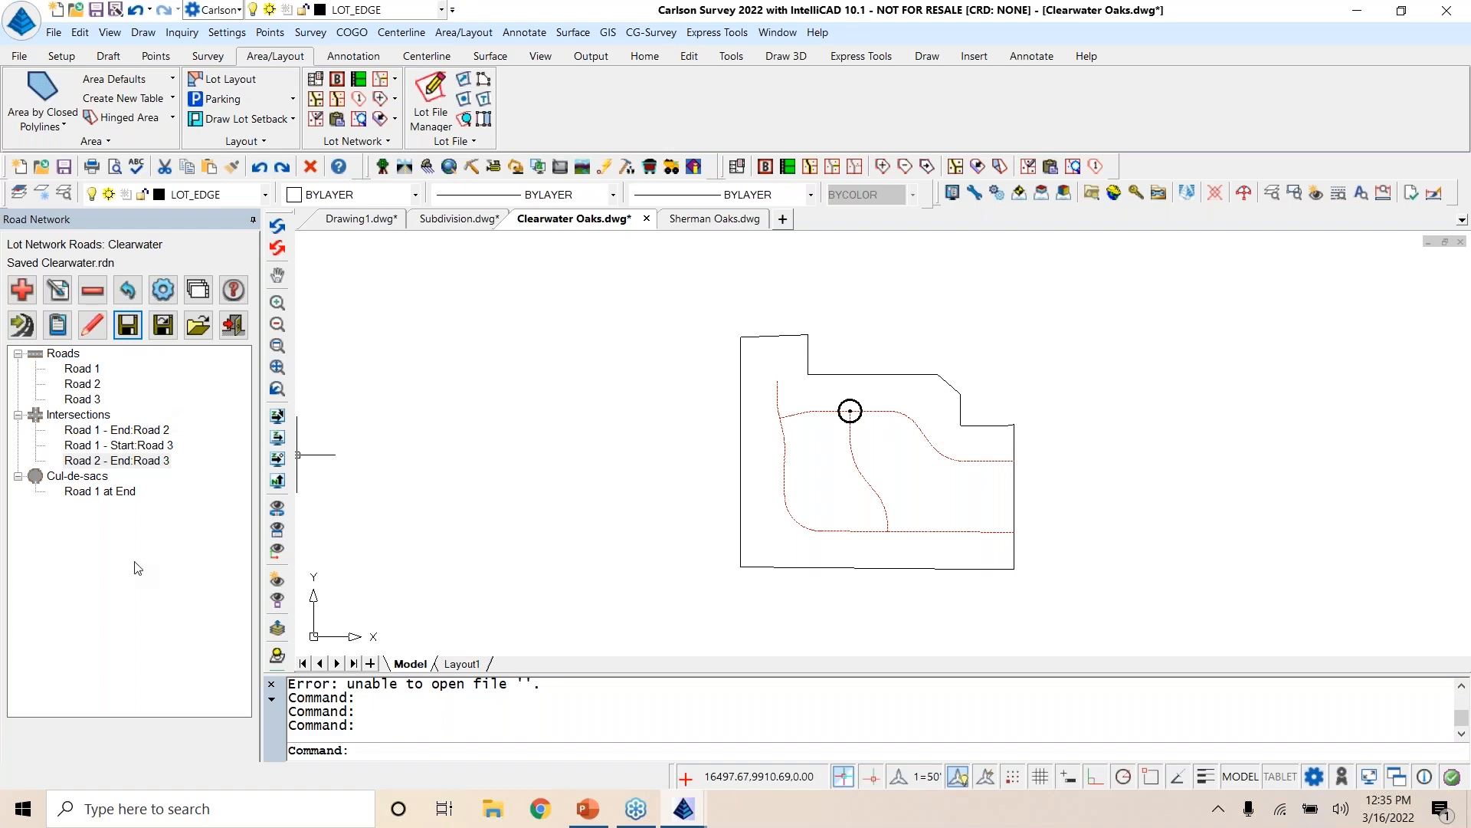
# Step: Process the Clearwater road network to generate the roads and subdivision lots inside the boundary
pyautogui.click(28, 327)
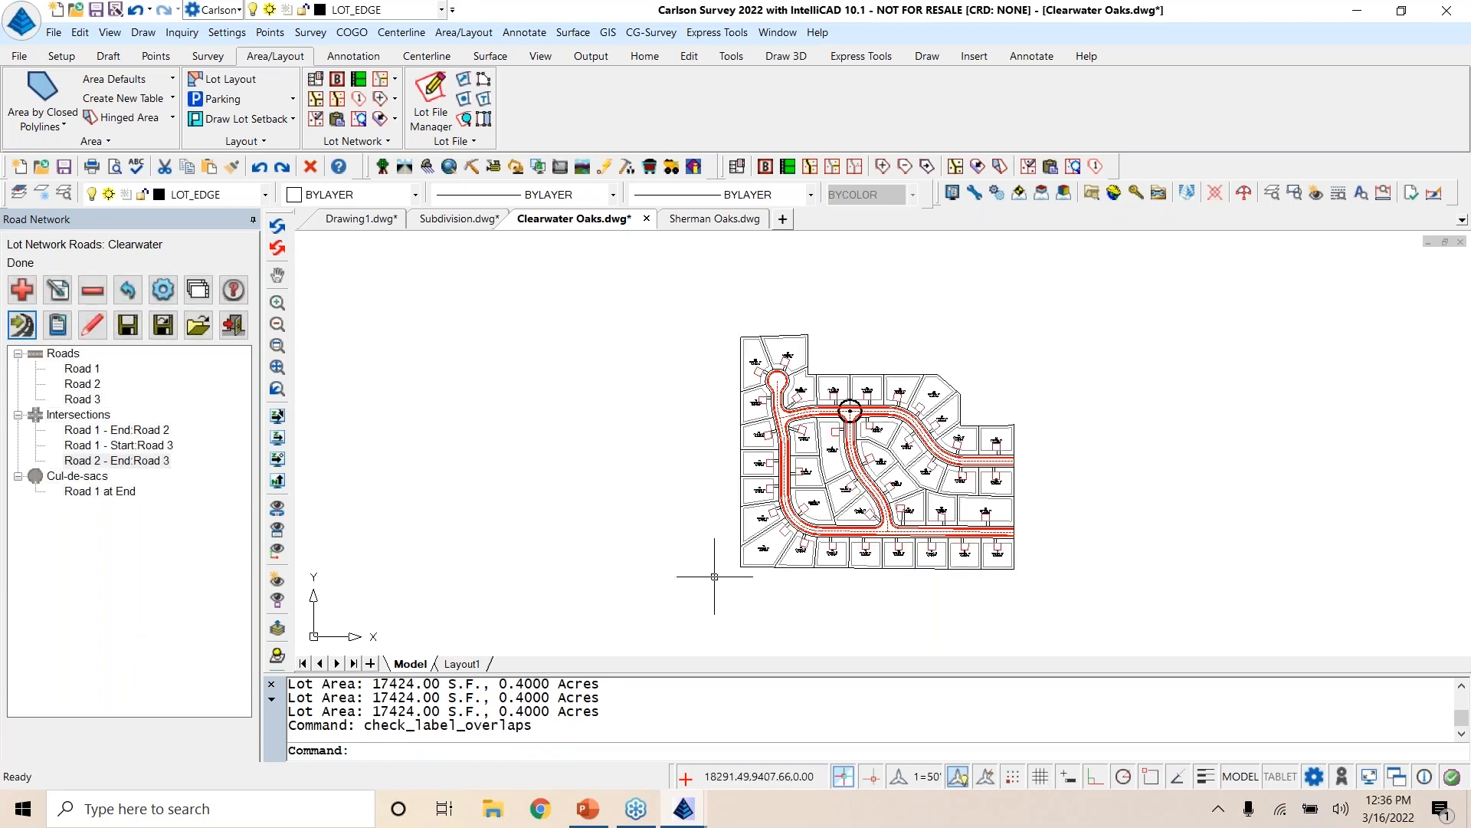
# Step: Examine the generated lots along all three roads and the cul-de-sac, checking the area labels of oversized lots such as 6 and 39
pyautogui.scroll(5, 975, 547)
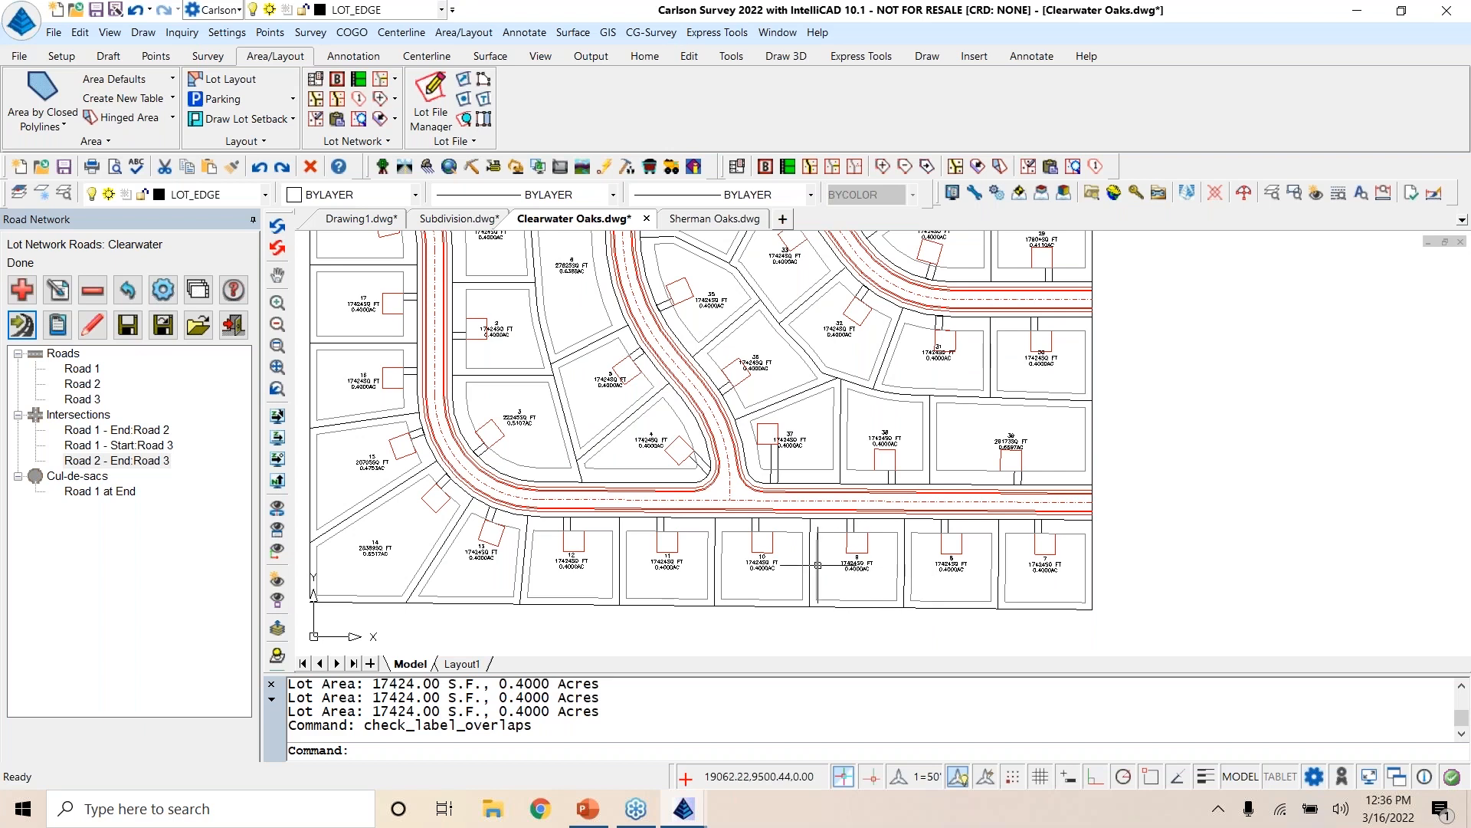
pyautogui.moveTo(608, 574); pyautogui.dragTo(791, 644, button='middle')
pyautogui.moveTo(587, 446); pyautogui.dragTo(605, 615, button='middle')
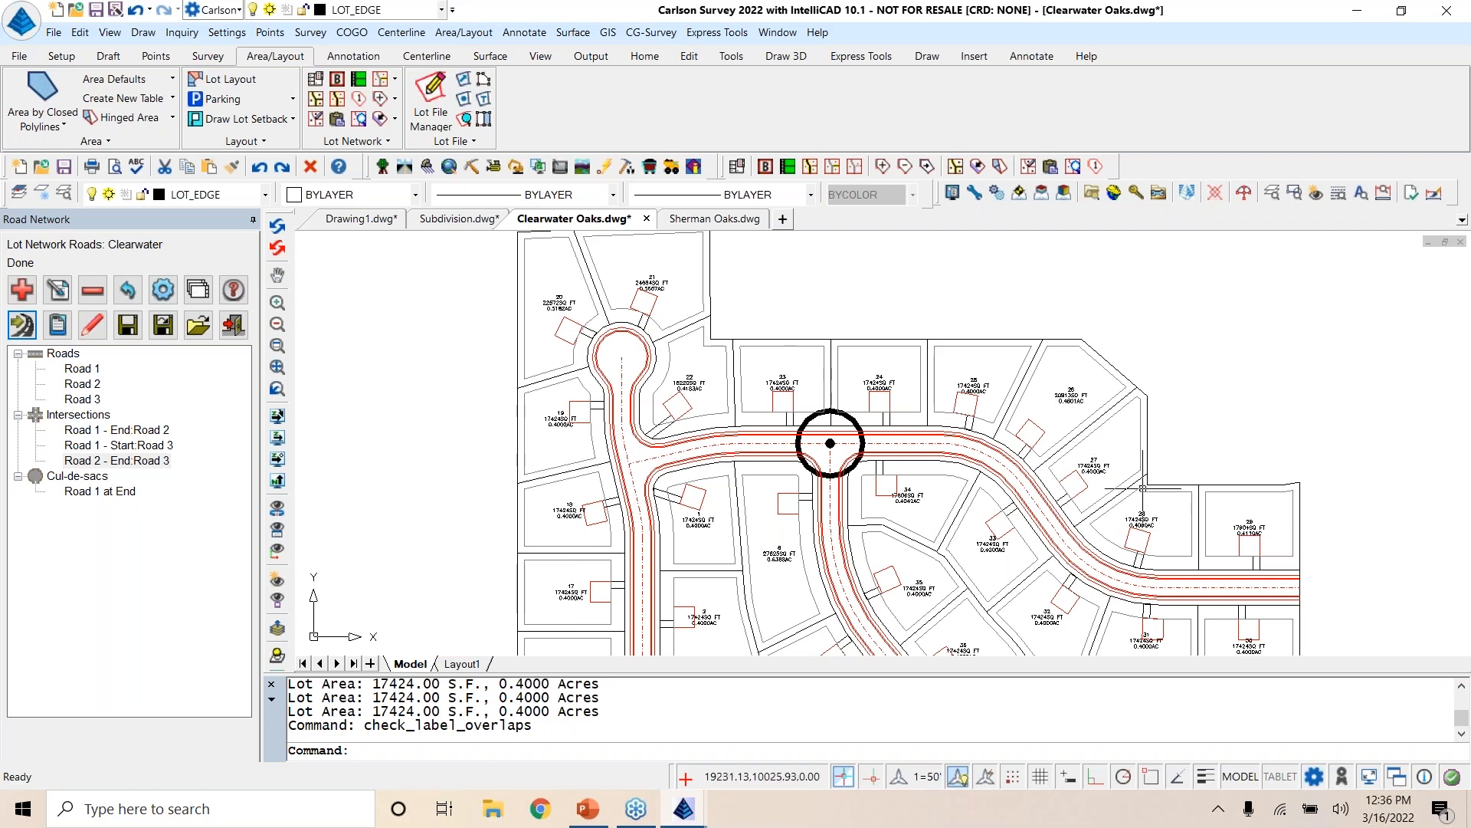
pyautogui.moveTo(1197, 512)
pyautogui.mouseDown(button='middle')
pyautogui.moveTo(1236, 478)
pyautogui.moveTo(1065, 404)
pyautogui.mouseUp(button='middle')
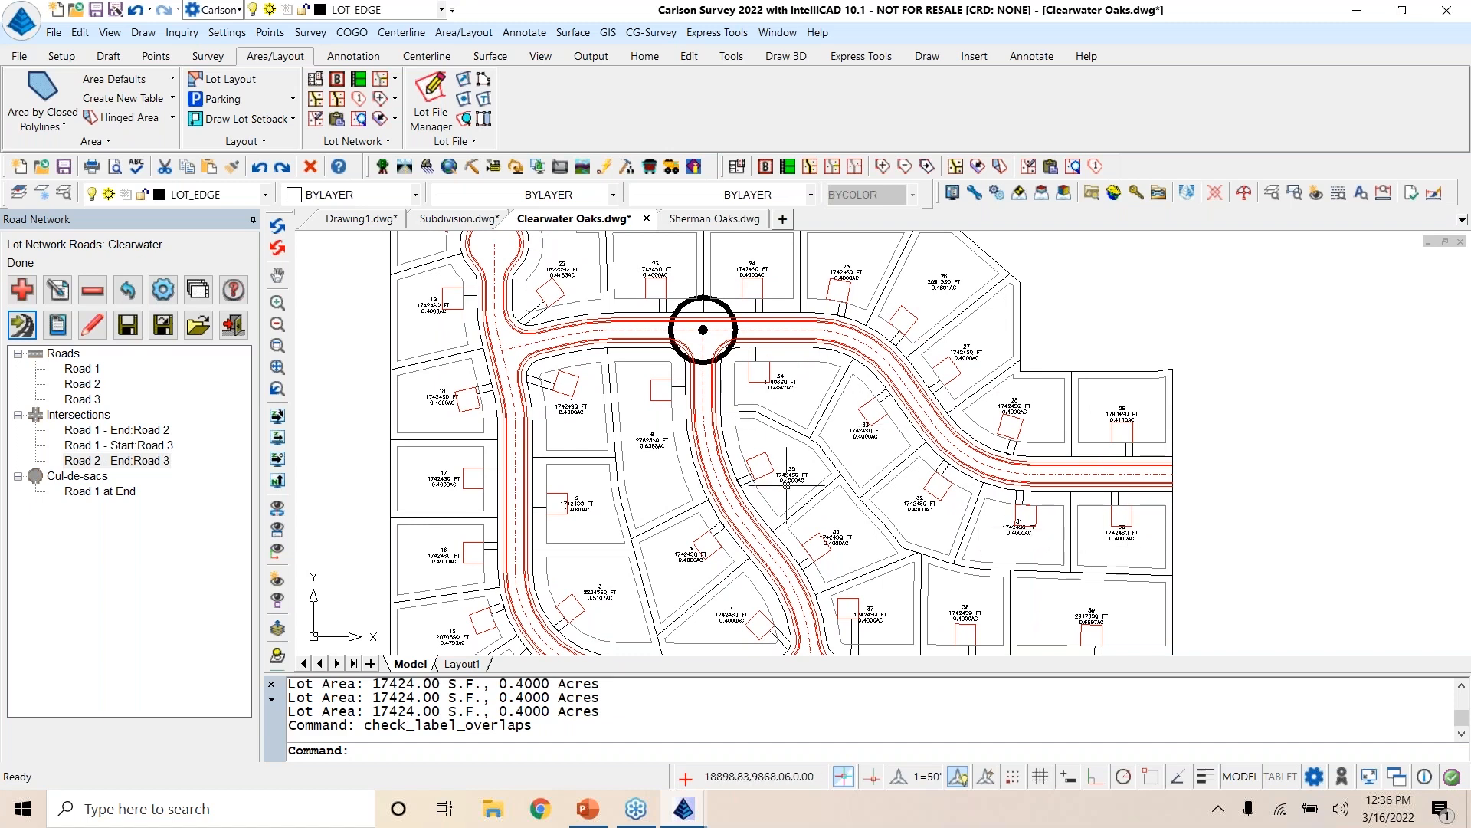
pyautogui.moveTo(850, 531); pyautogui.dragTo(818, 414, button='middle')
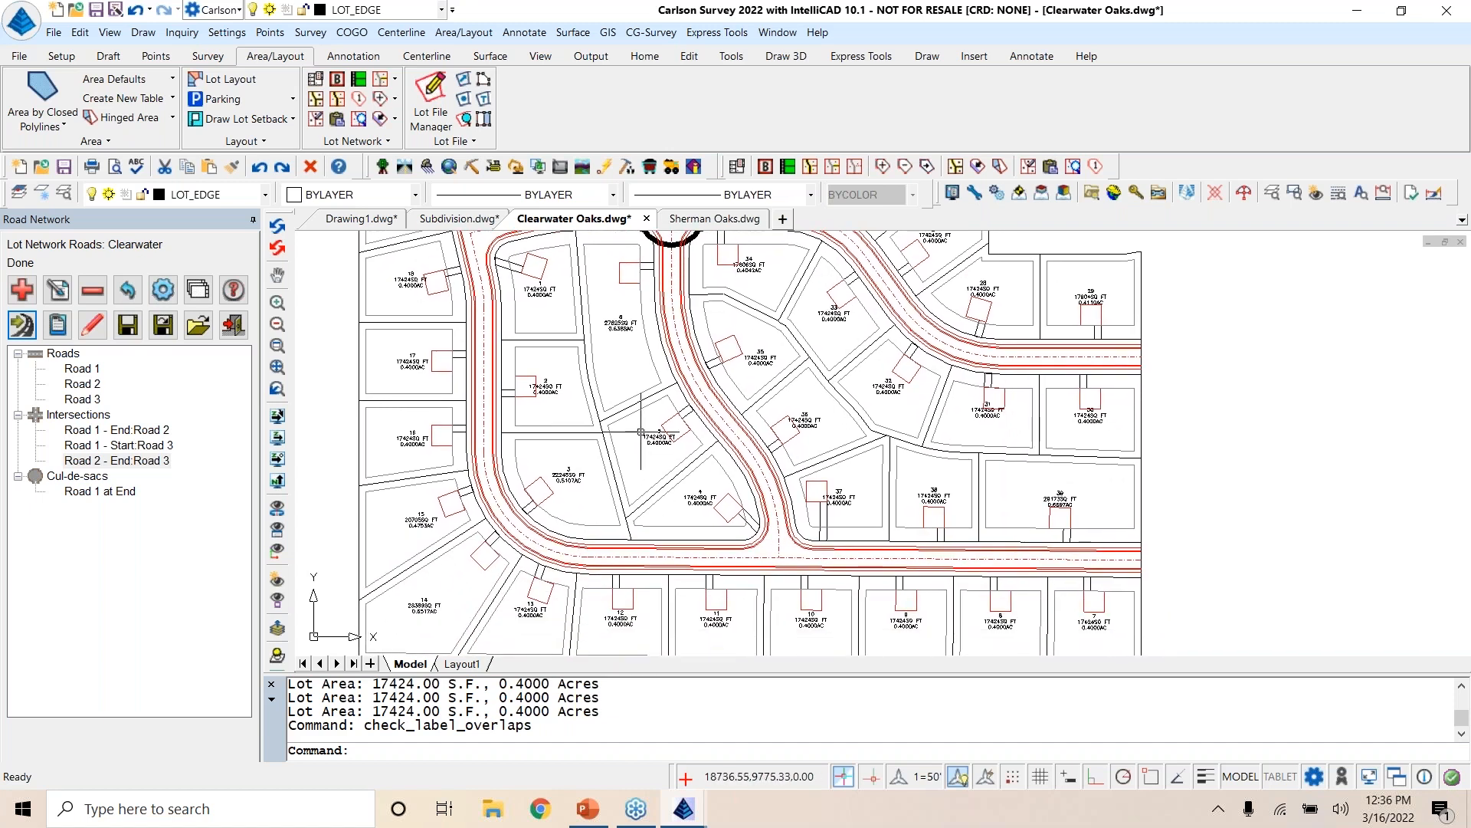
pyautogui.moveTo(625, 334); pyautogui.dragTo(666, 422, button='middle')
pyautogui.scroll(4, 658, 452)
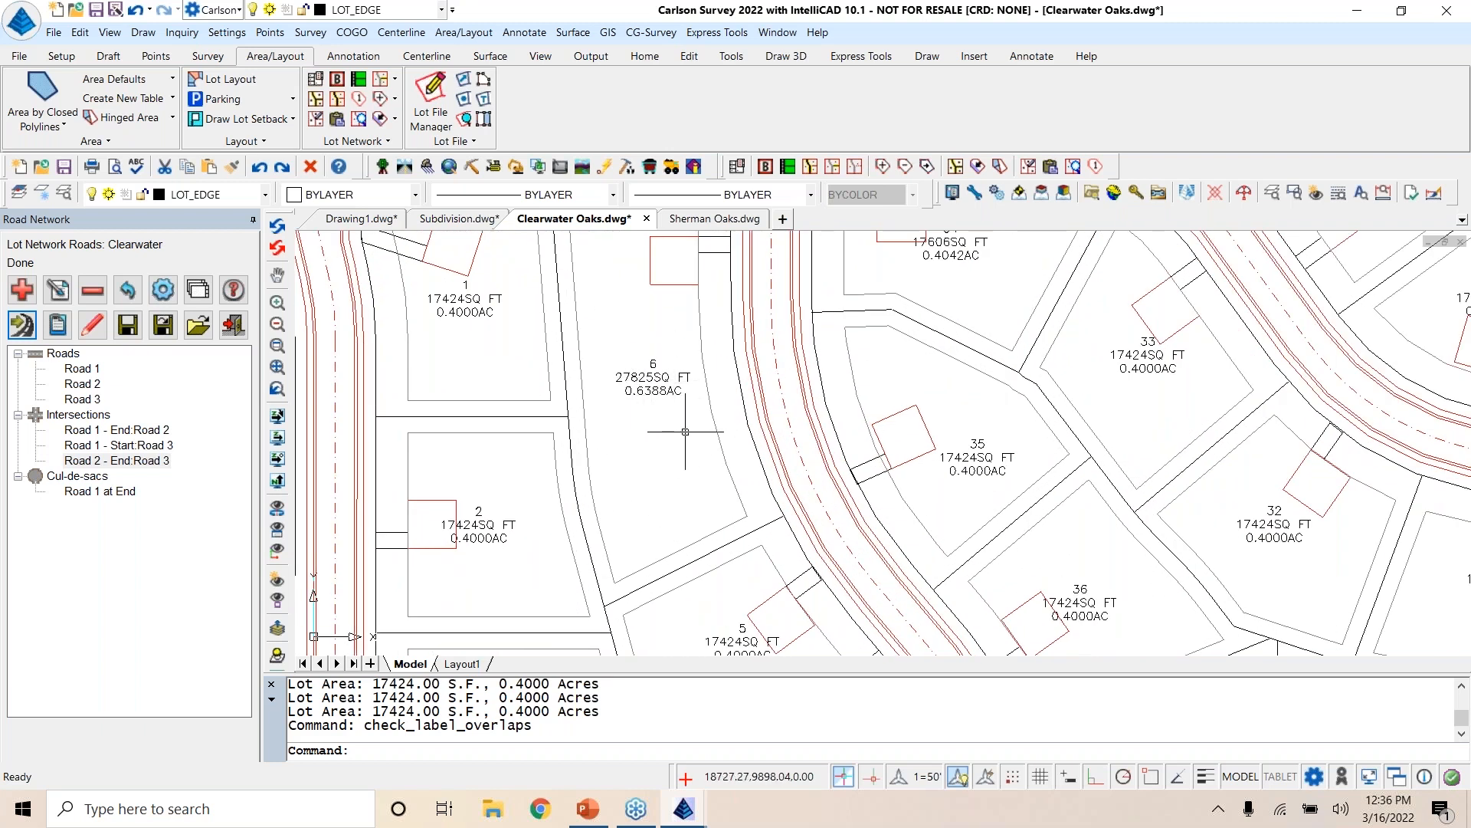
pyautogui.scroll(-5, 673, 434)
pyautogui.scroll(6, 962, 576)
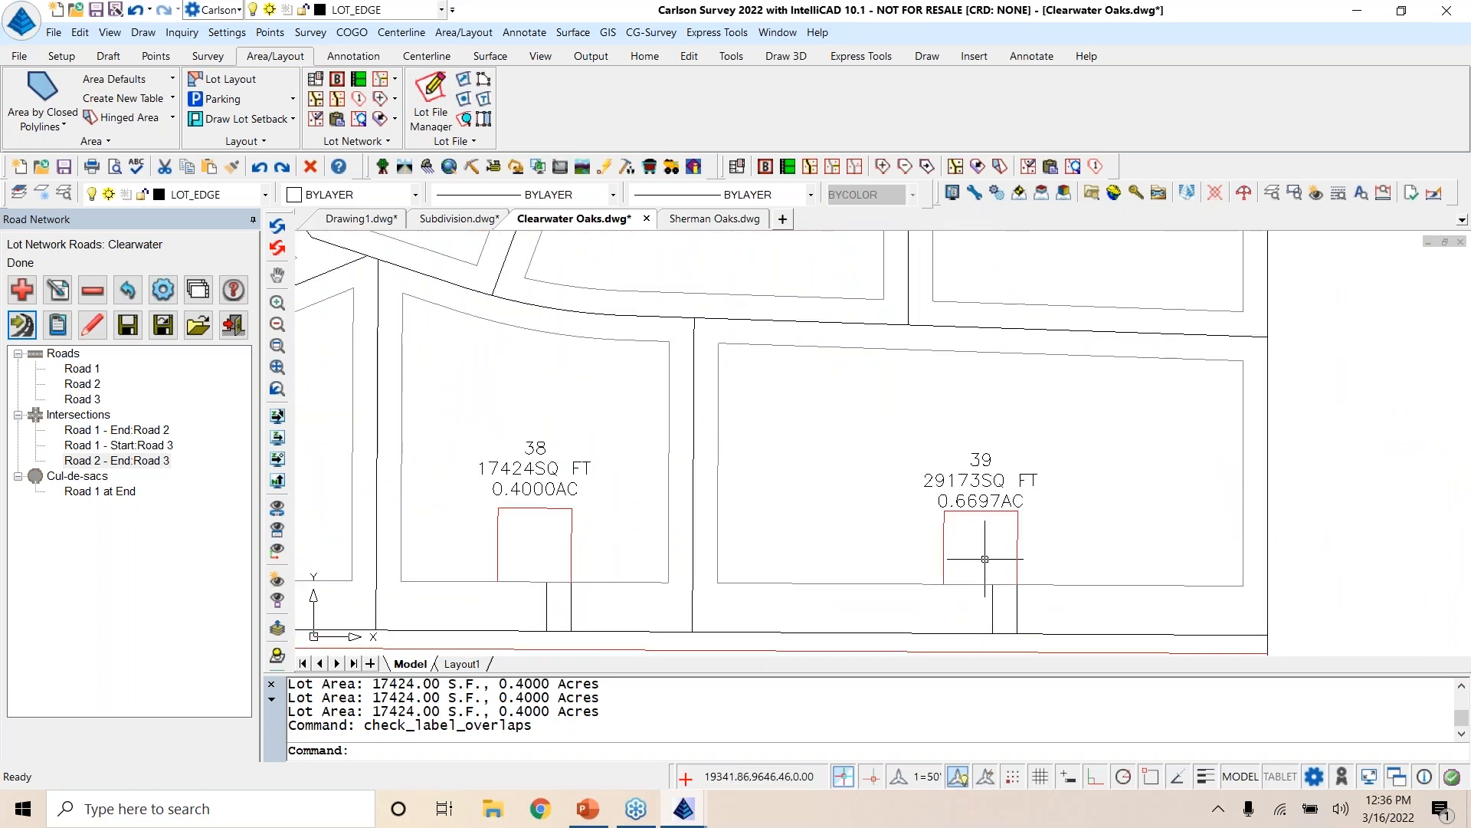
pyautogui.scroll(-5, 841, 531)
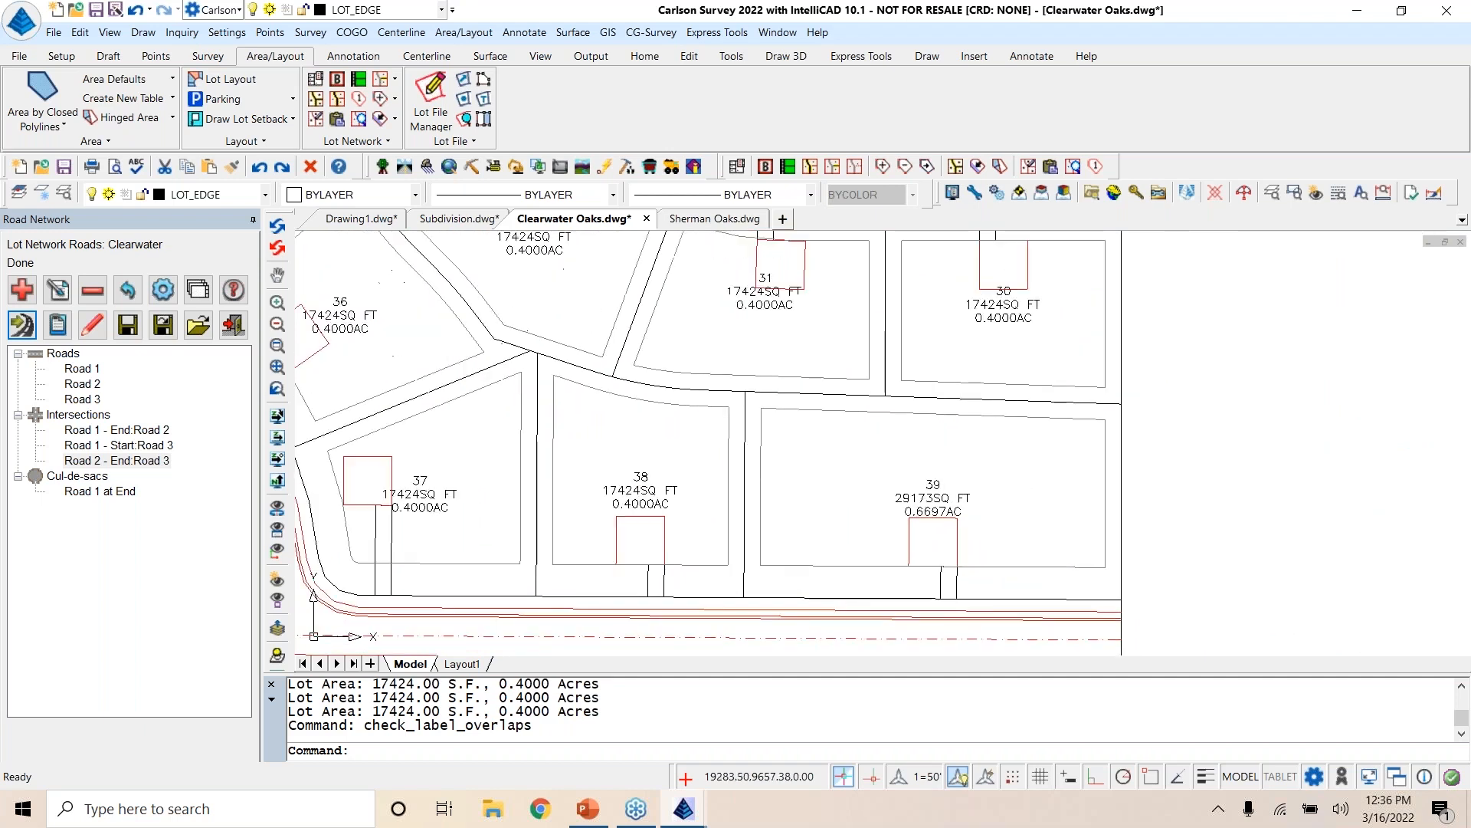
pyautogui.moveTo(958, 549); pyautogui.dragTo(1058, 555, button='middle')
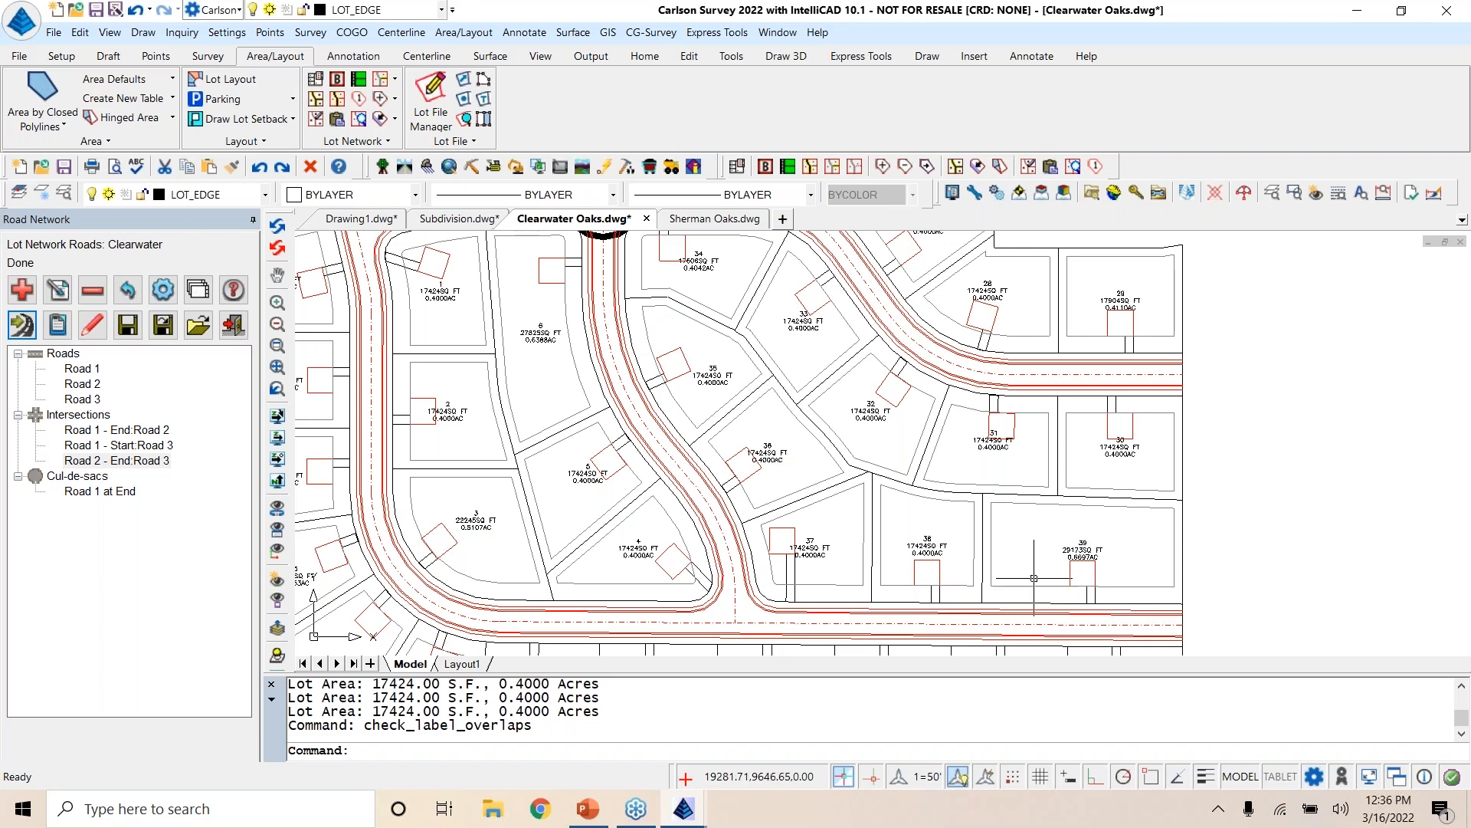
# Step: Draw a polyline across lot 39 from a nearest-snapped point on its rear line perpendicular to the road frontage line
pyautogui.scroll(2, 1078, 568)
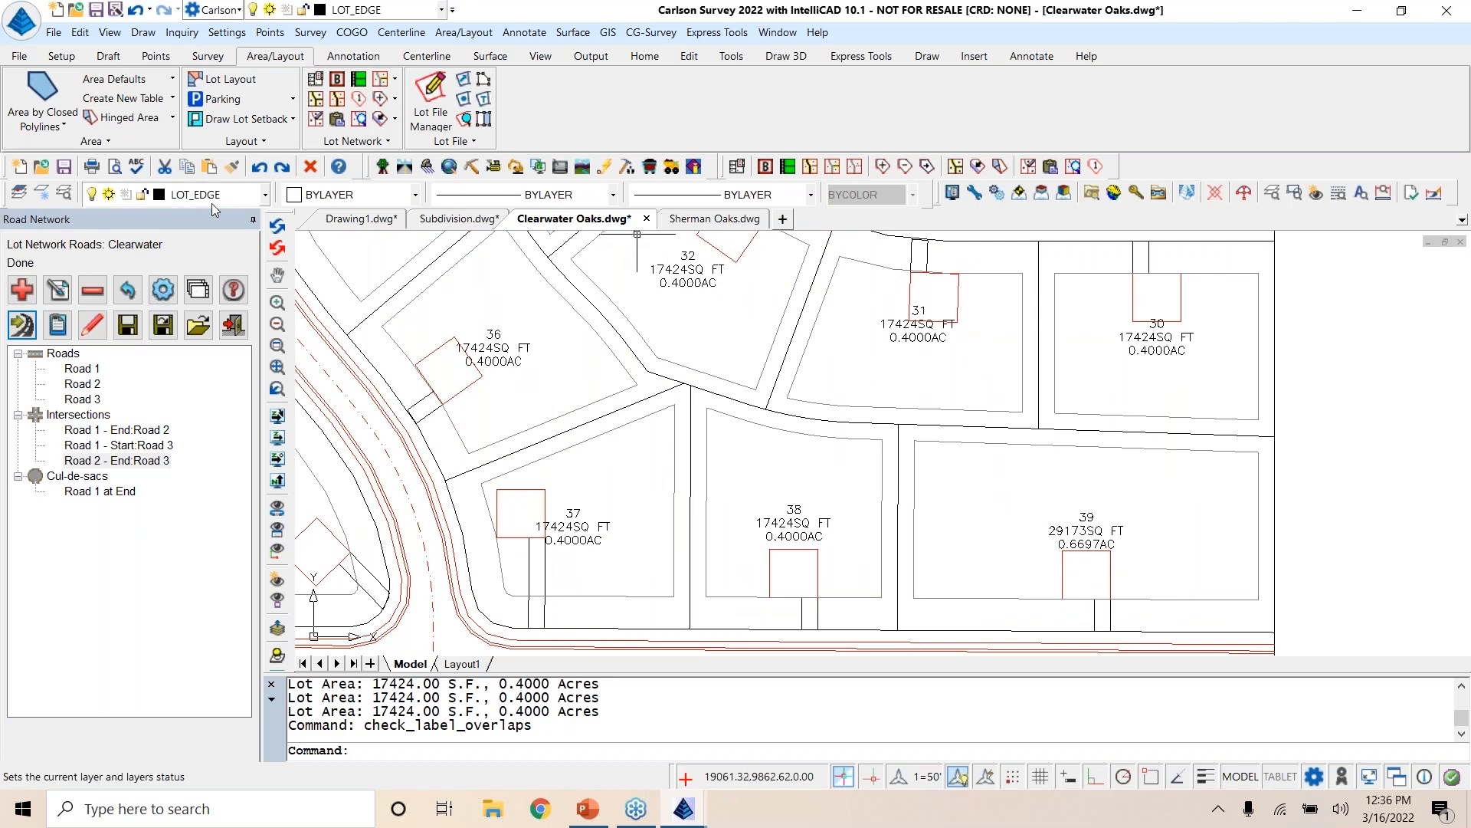
pyautogui.write('pl')
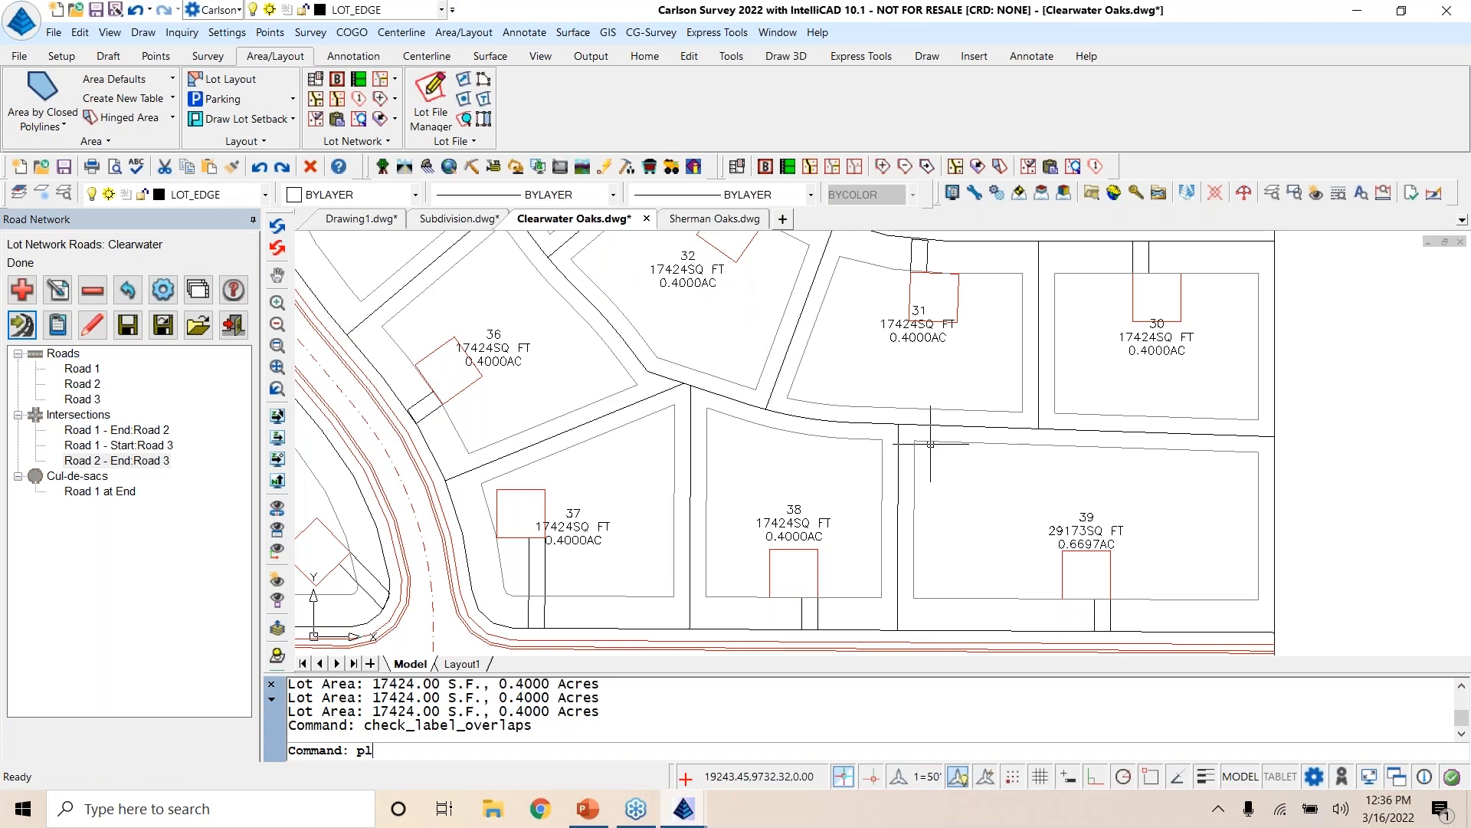
pyautogui.press('Return')
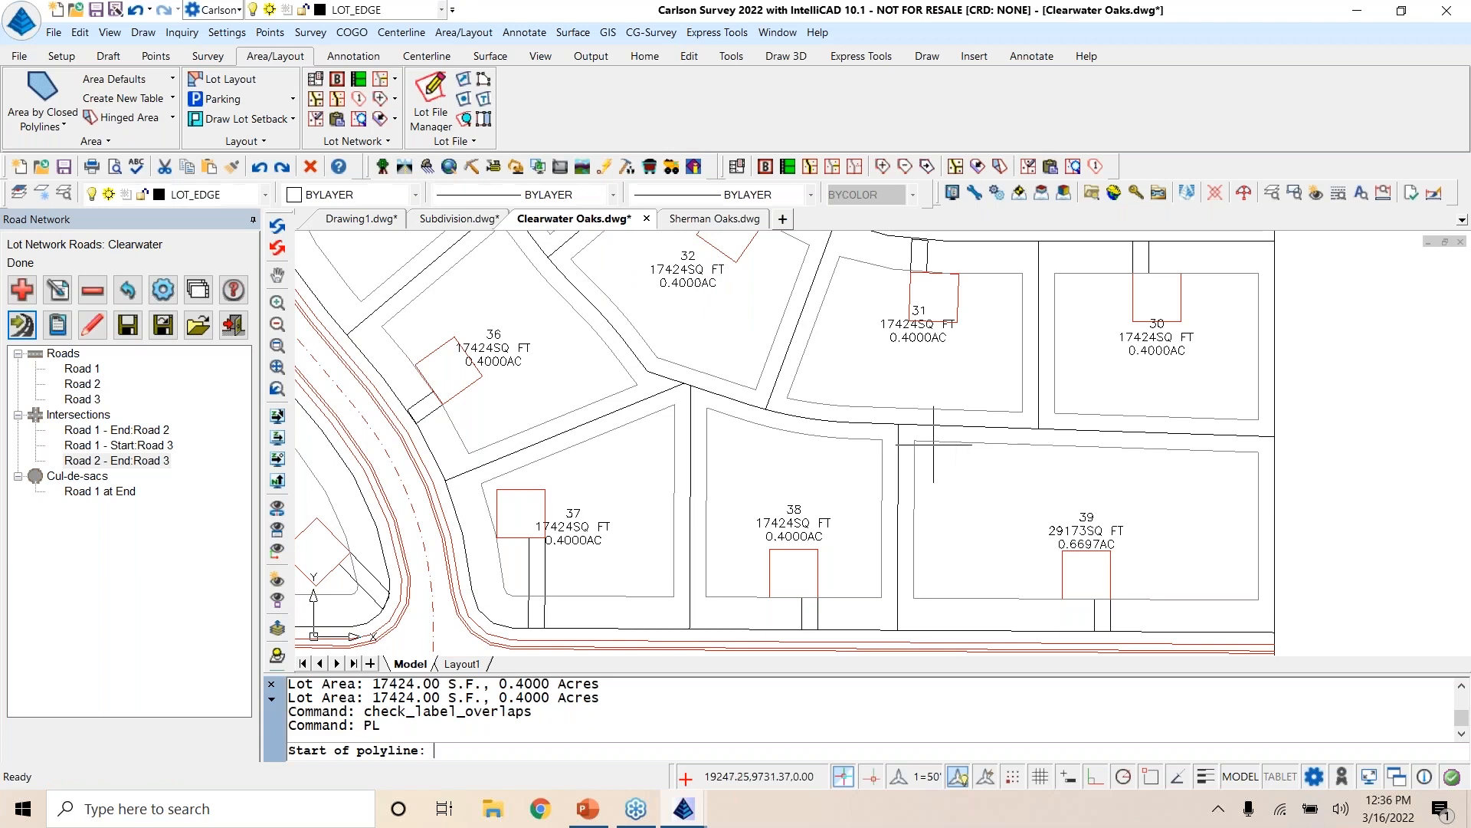
pyautogui.keyDown('shift'); pyautogui.rightClick(1134, 489); pyautogui.keyUp('shift')
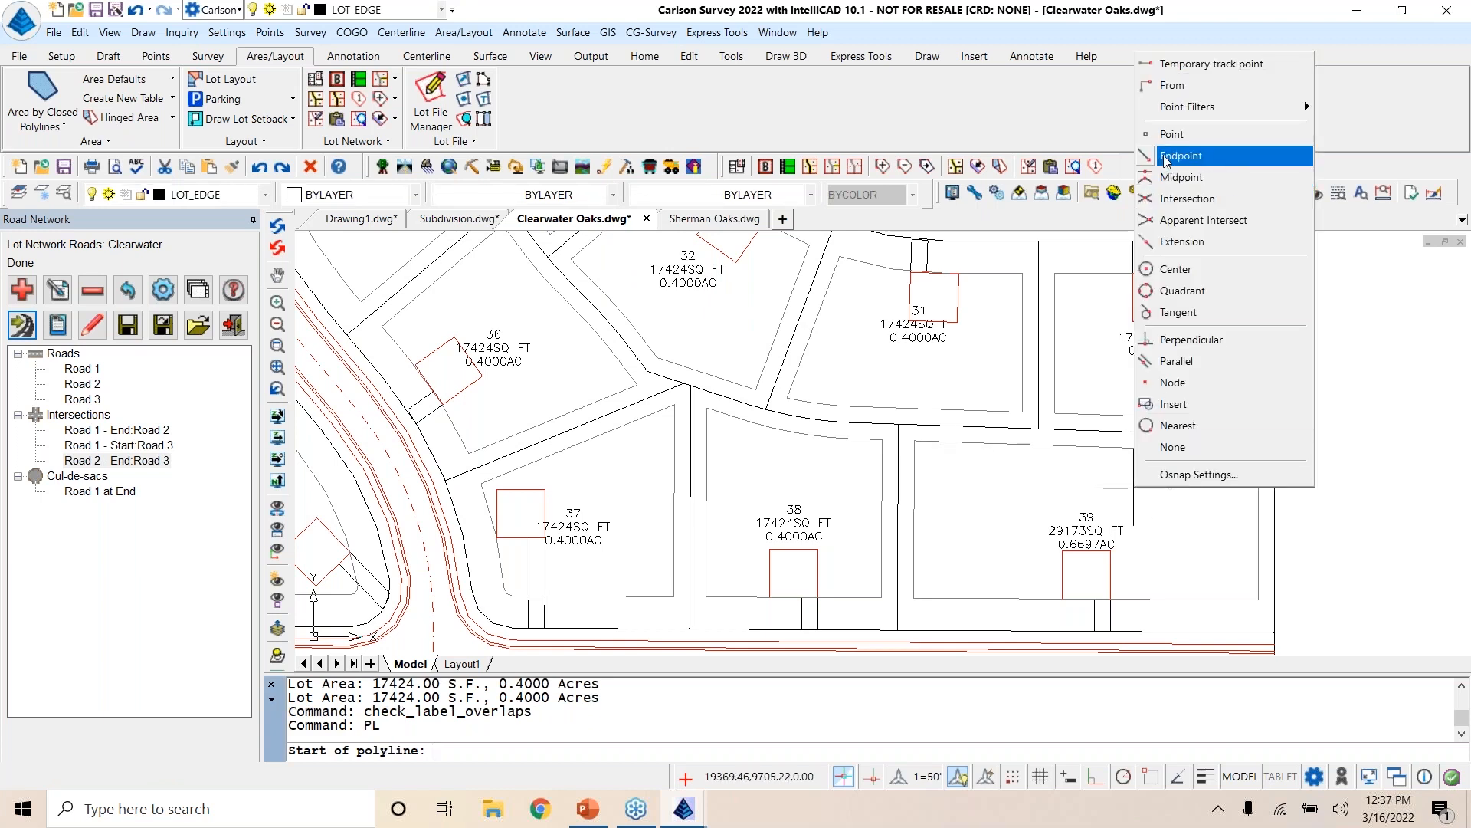
pyautogui.click(1177, 426)
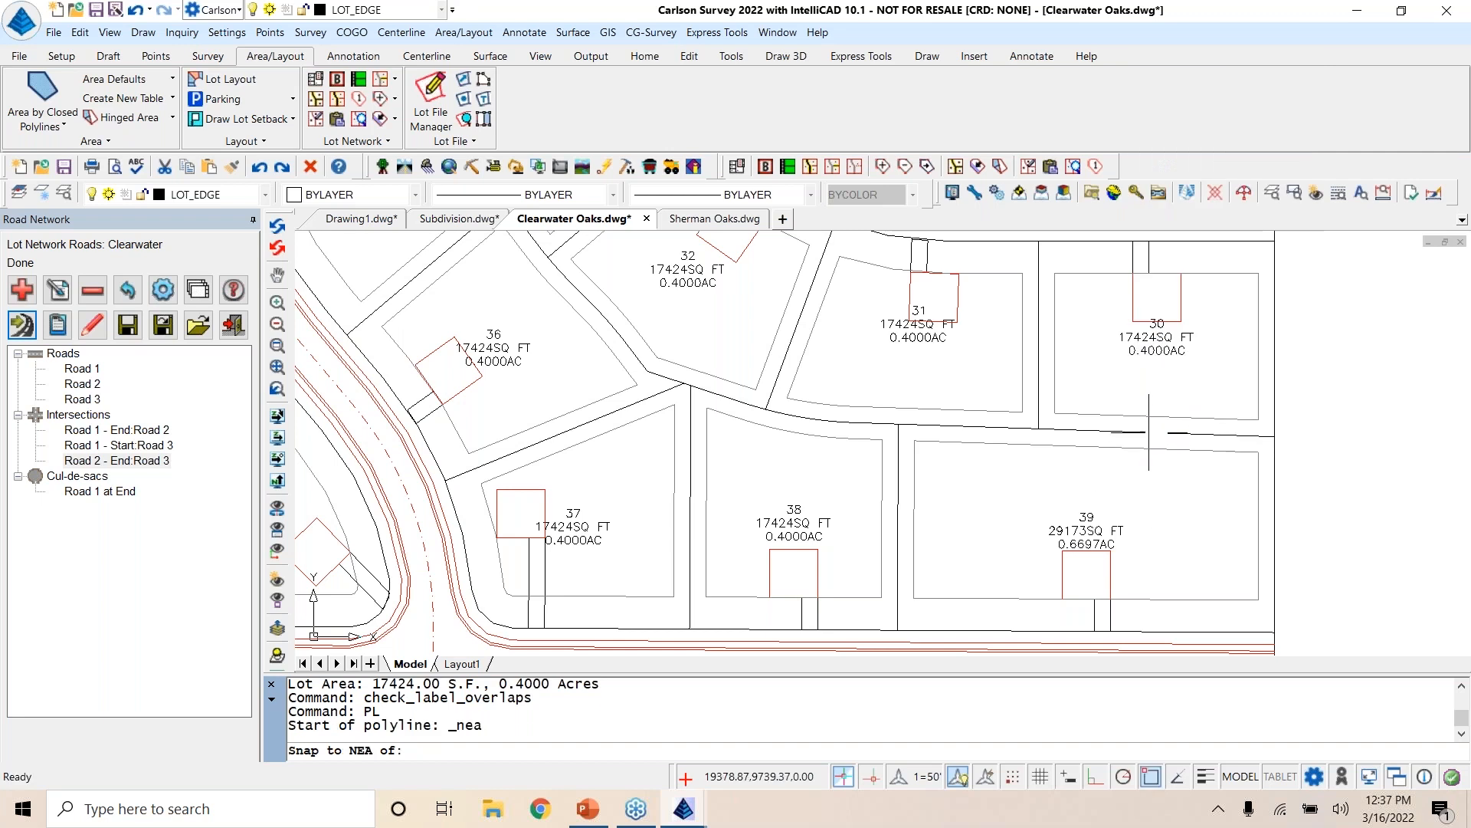
pyautogui.click(1148, 433)
pyautogui.keyDown('shift'); pyautogui.rightClick(1145, 580); pyautogui.keyUp('shift')
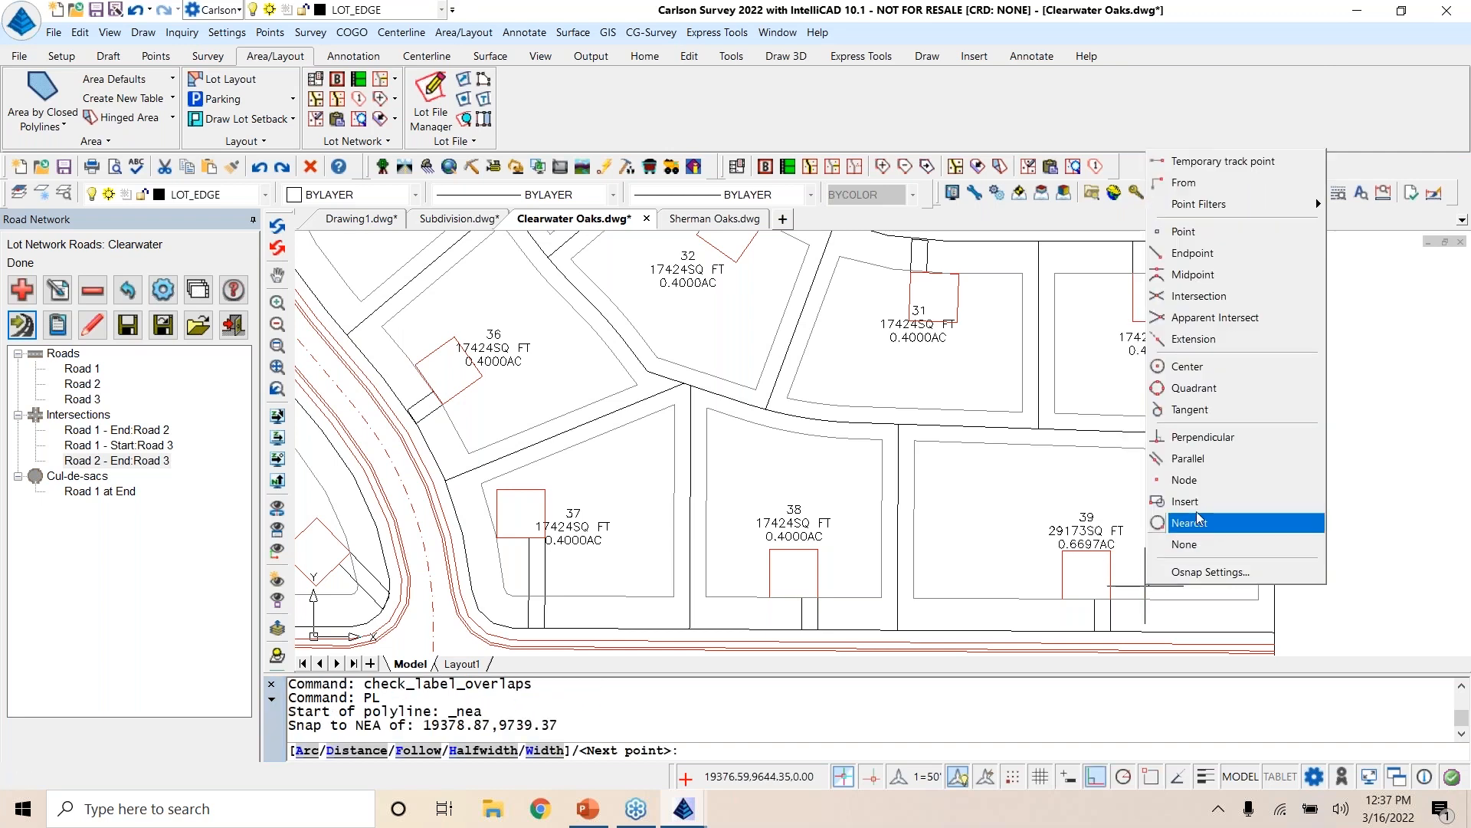
pyautogui.click(1204, 448)
pyautogui.click(1146, 633)
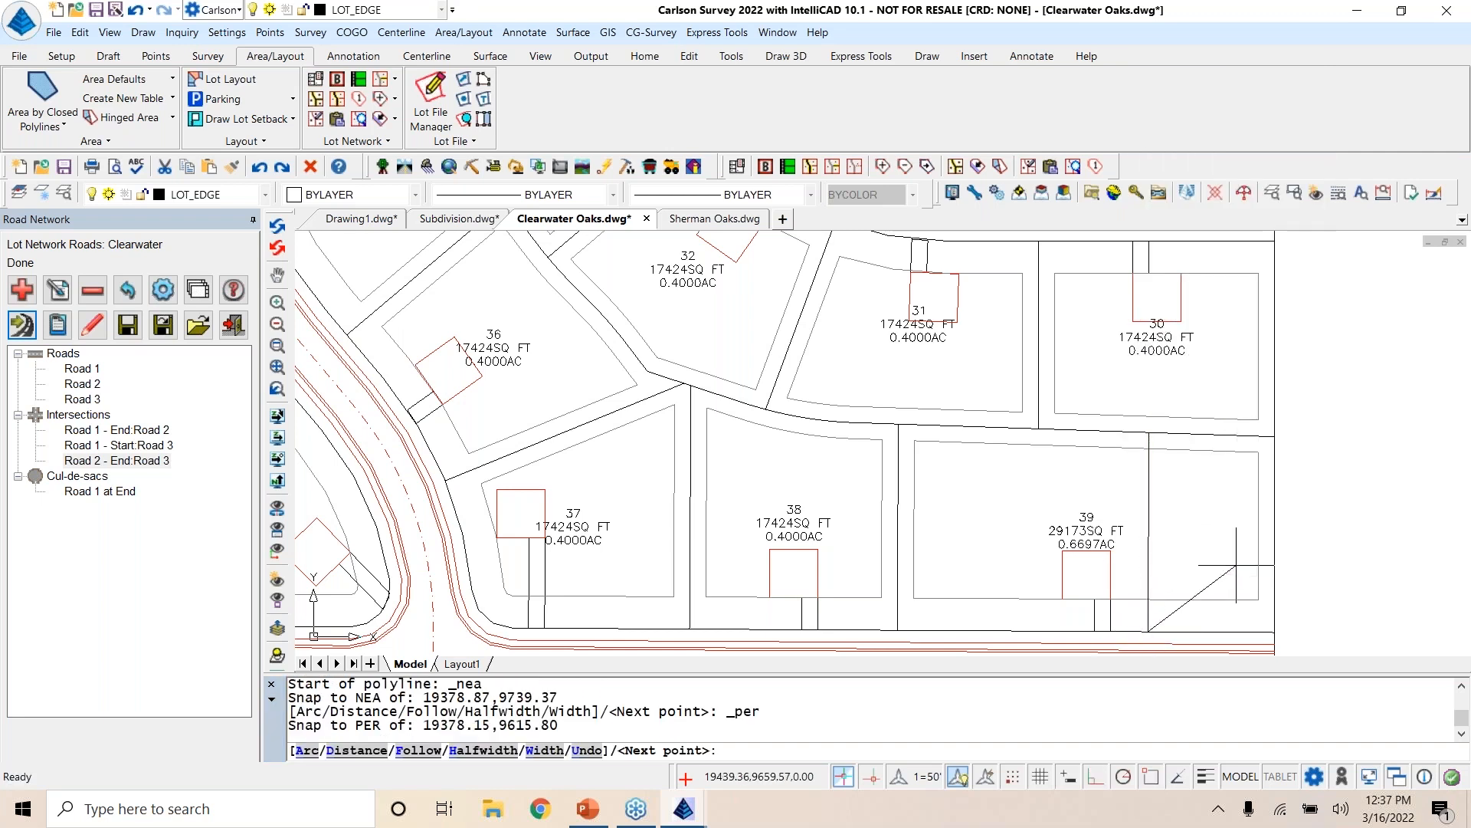
pyautogui.press('Return')
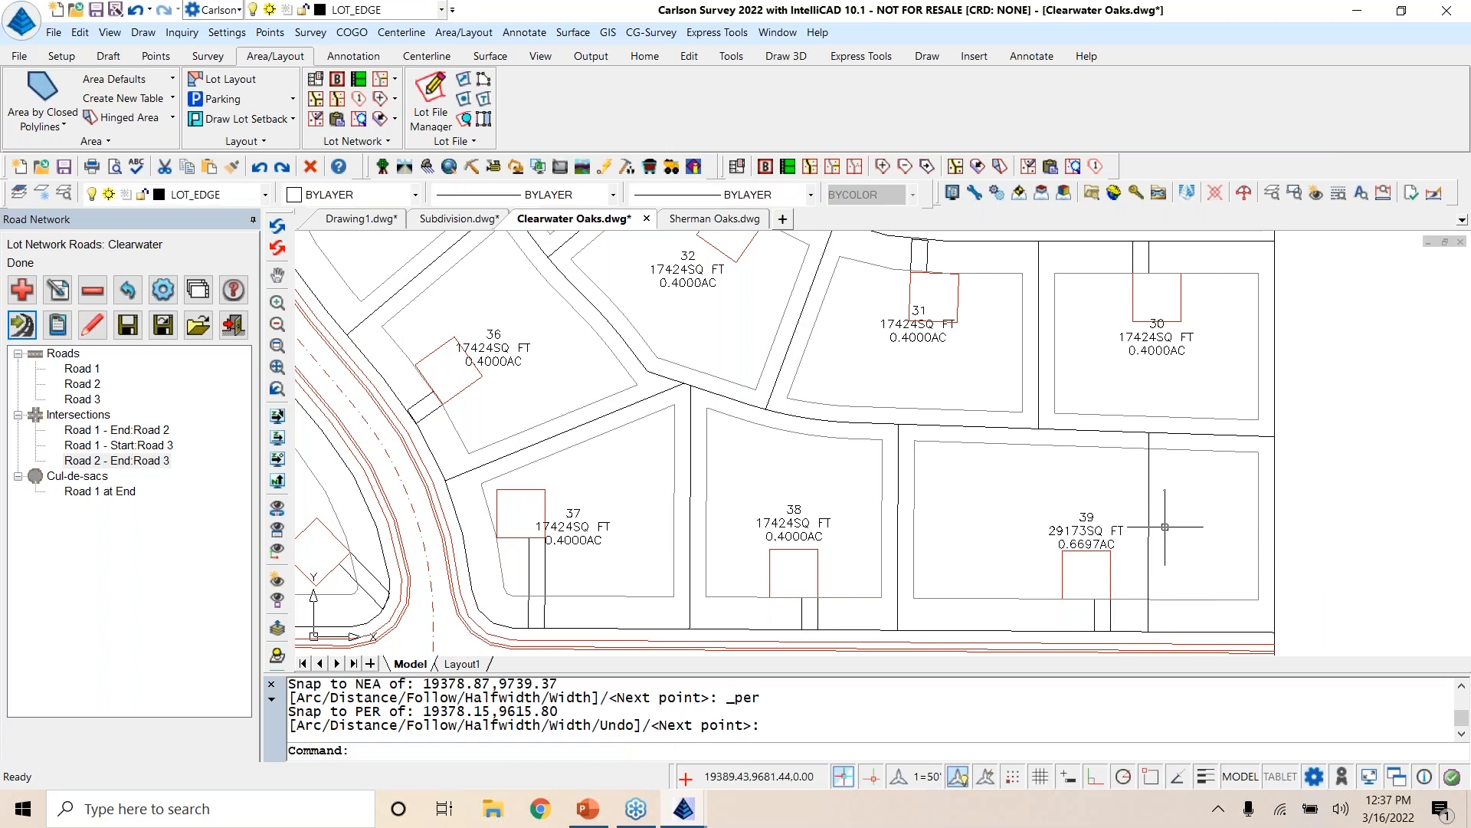
# Step: Add the new polyline across lot 39 to the lot network as a lot edge
pyautogui.click(833, 166)
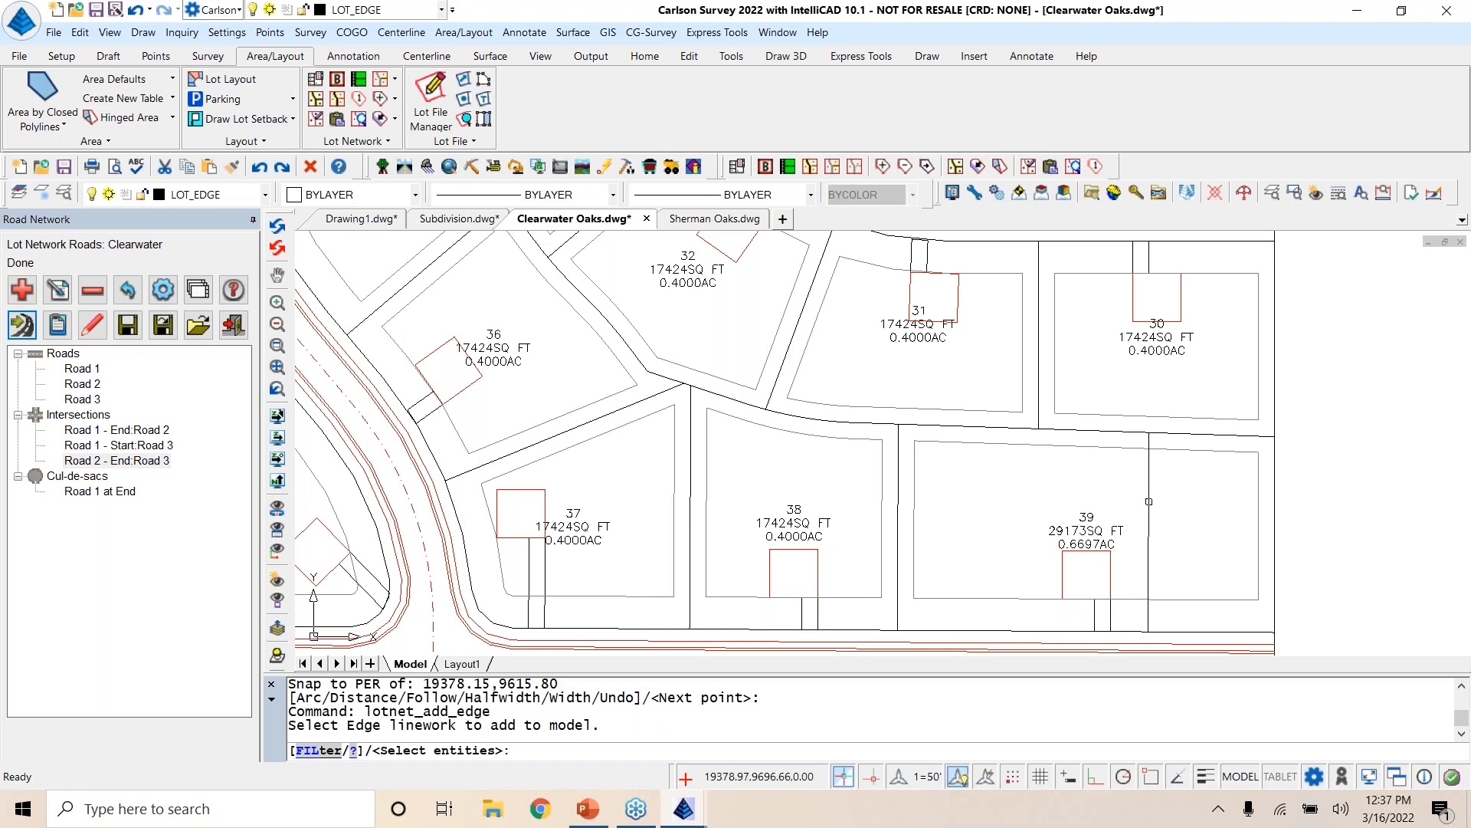
pyautogui.click(1148, 502)
pyautogui.press('Return')
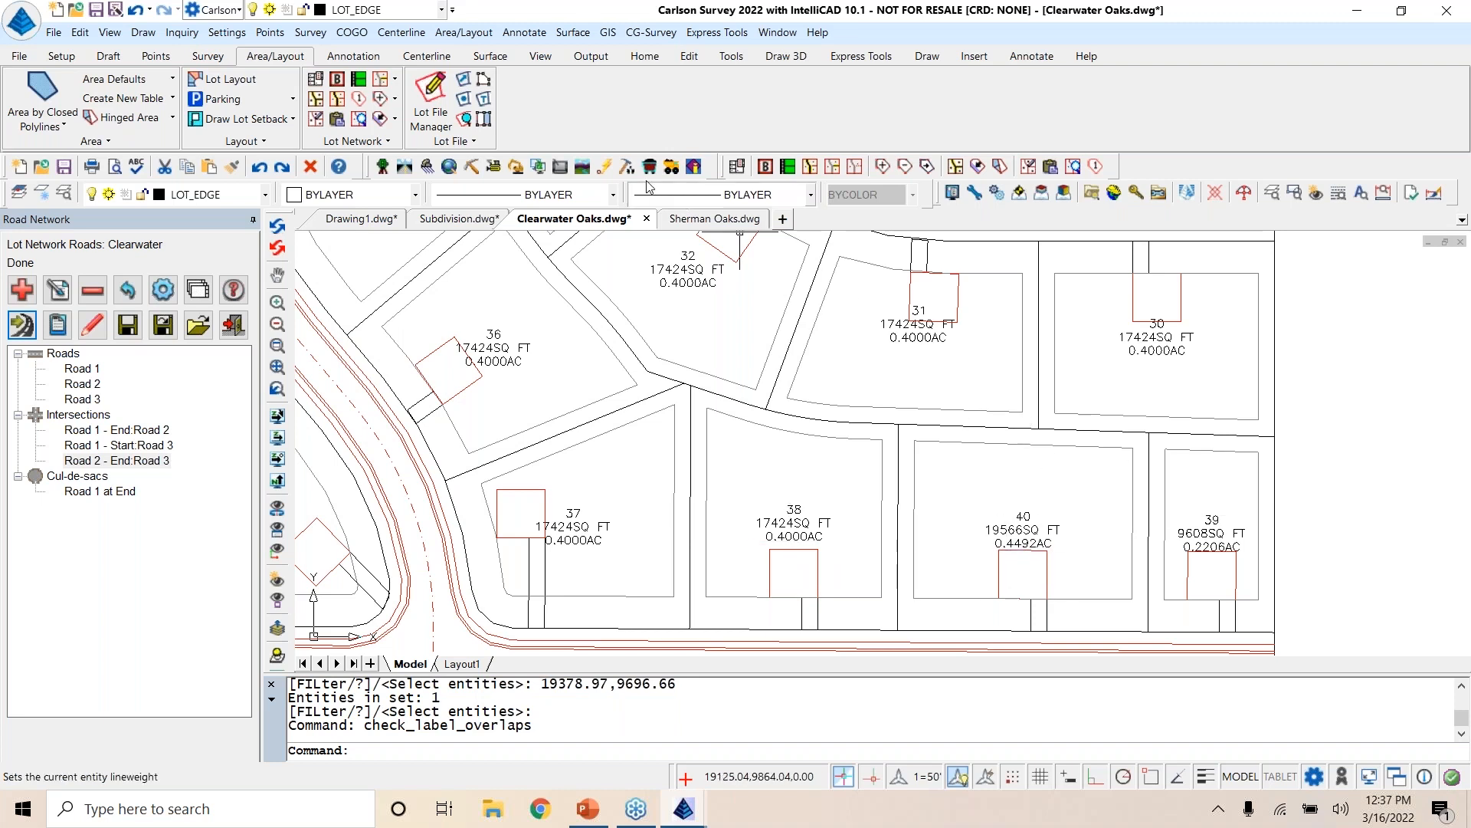
# Step: Adjust lot 40 to a target area of .4 acres by sliding the edge it shares with lot 39
pyautogui.click(979, 167)
pyautogui.click(1065, 517)
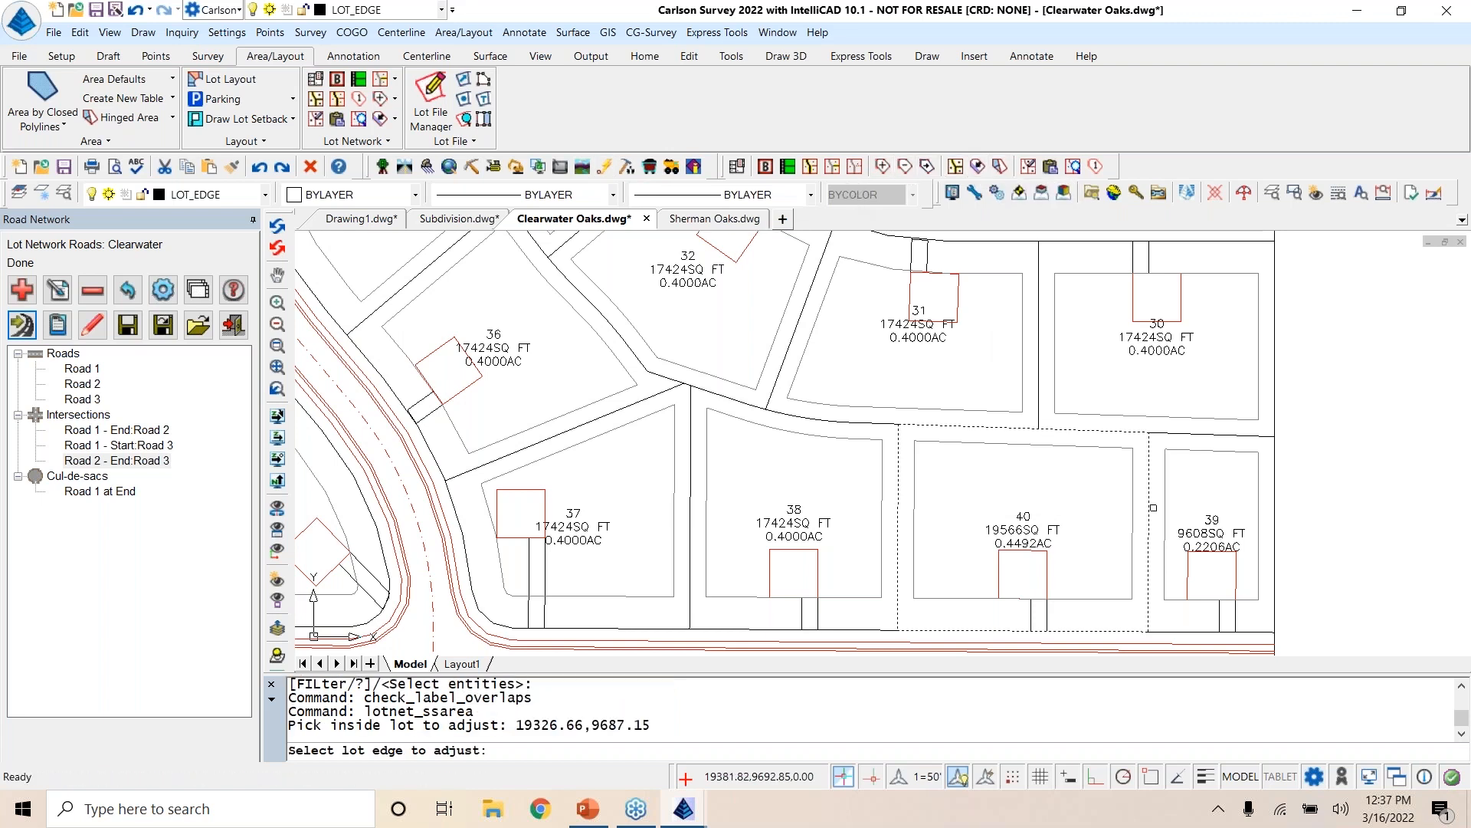
pyautogui.click(1149, 505)
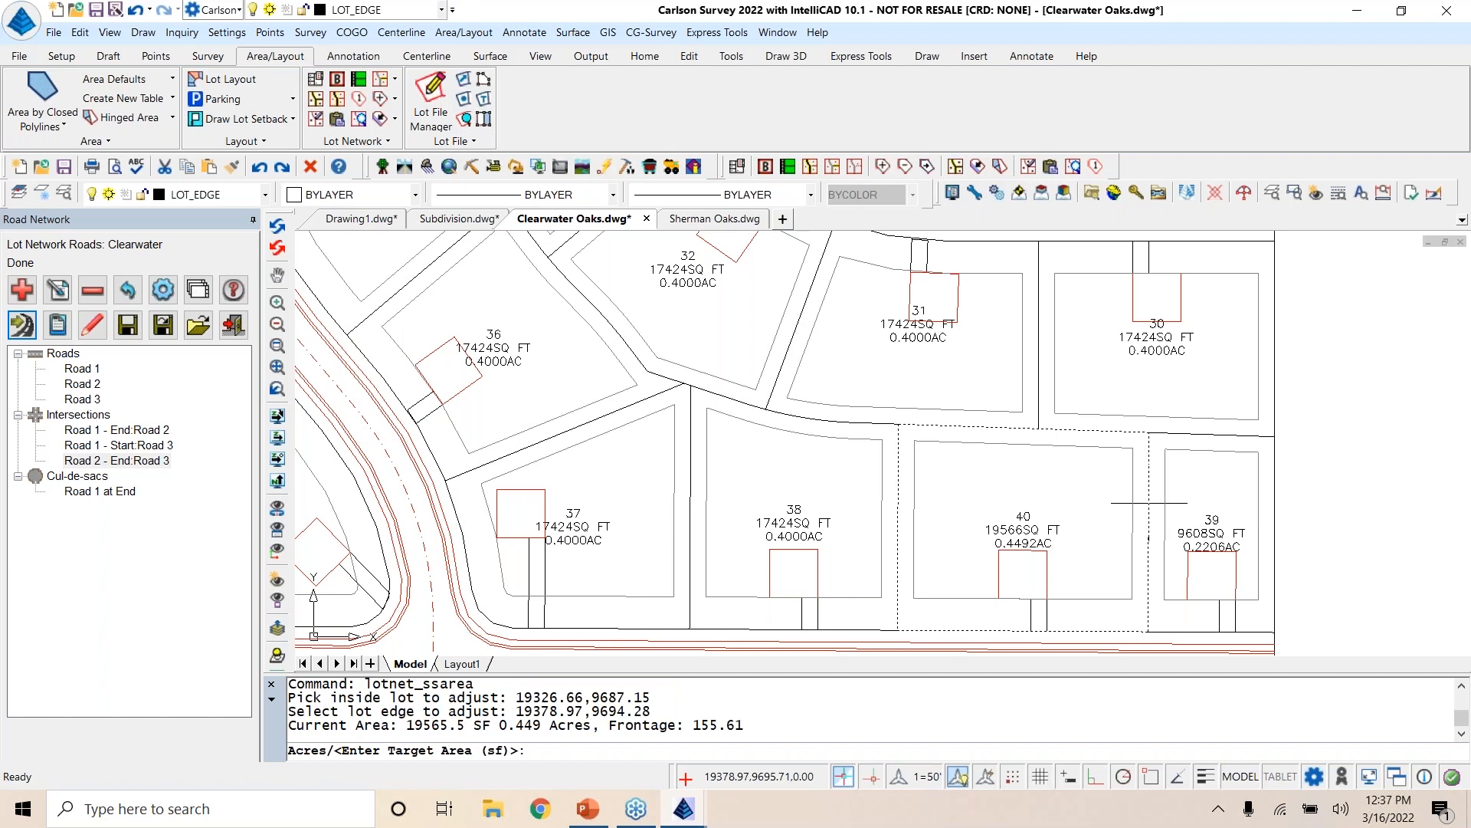
pyautogui.write('a')
pyautogui.press('Return')
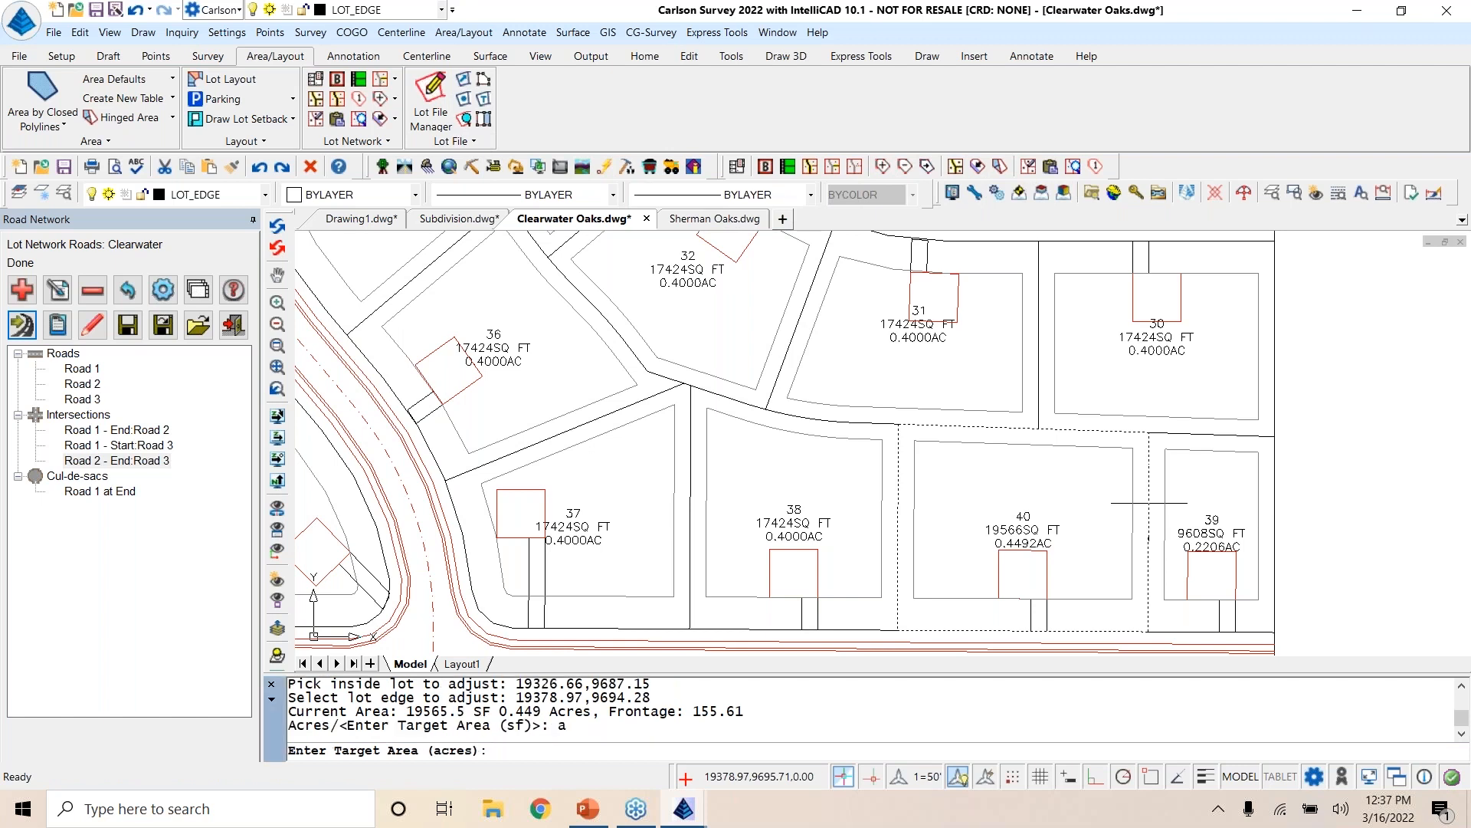
pyautogui.press('Return')
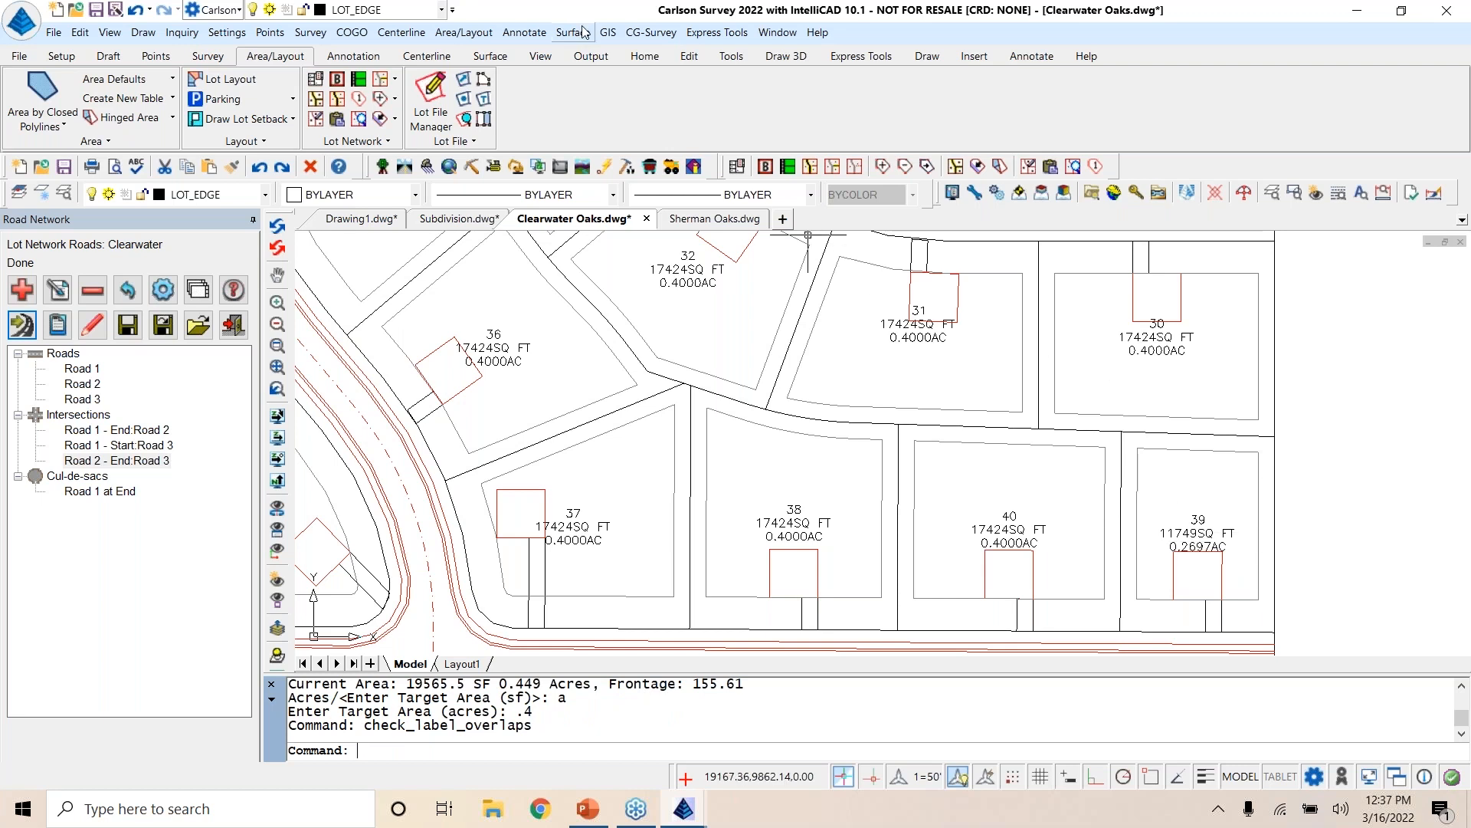
# Step: Try to untag the no-building area polylines around lot 39
pyautogui.click(464, 33)
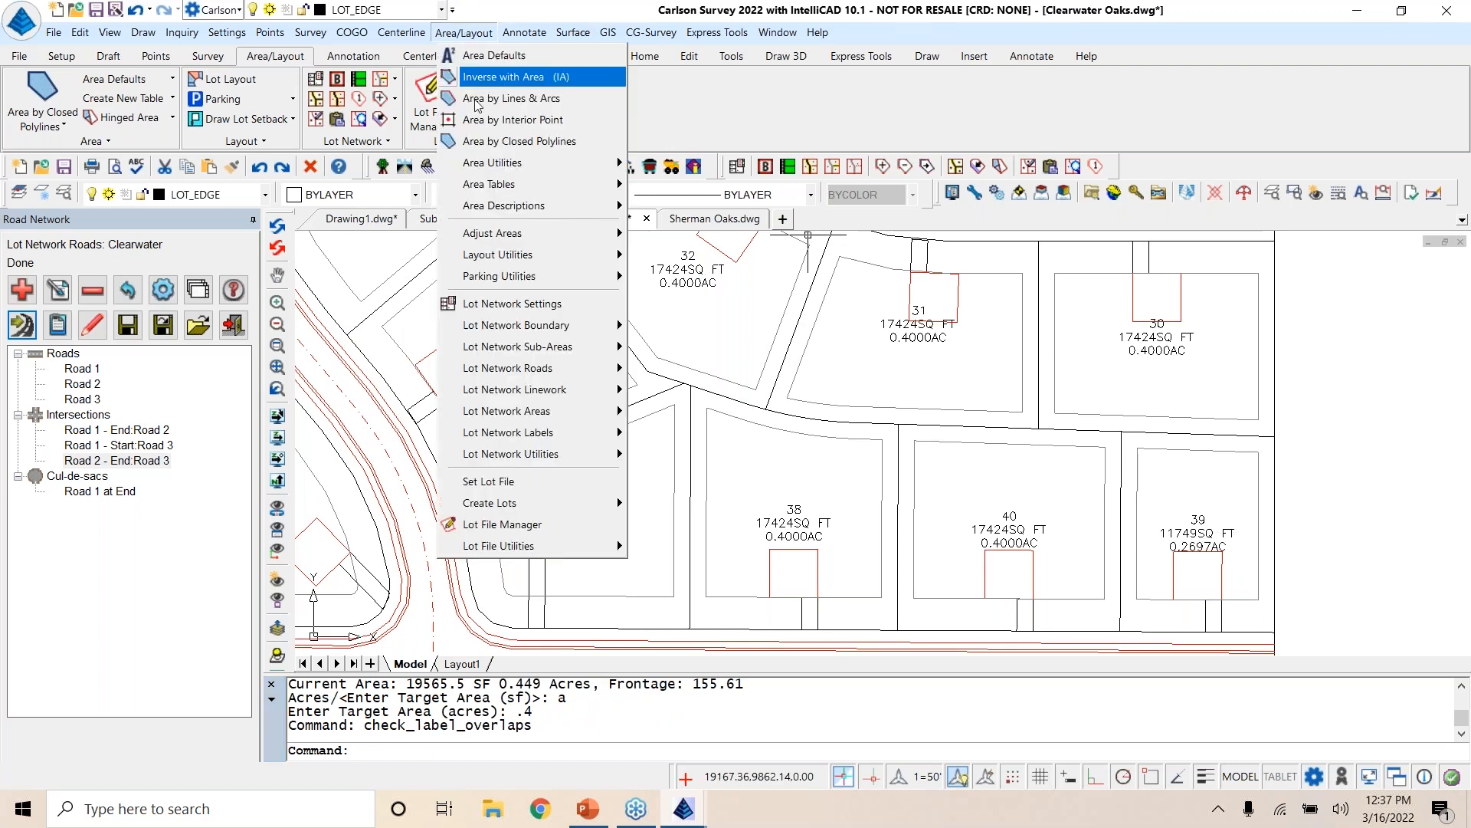
pyautogui.moveTo(517, 459)
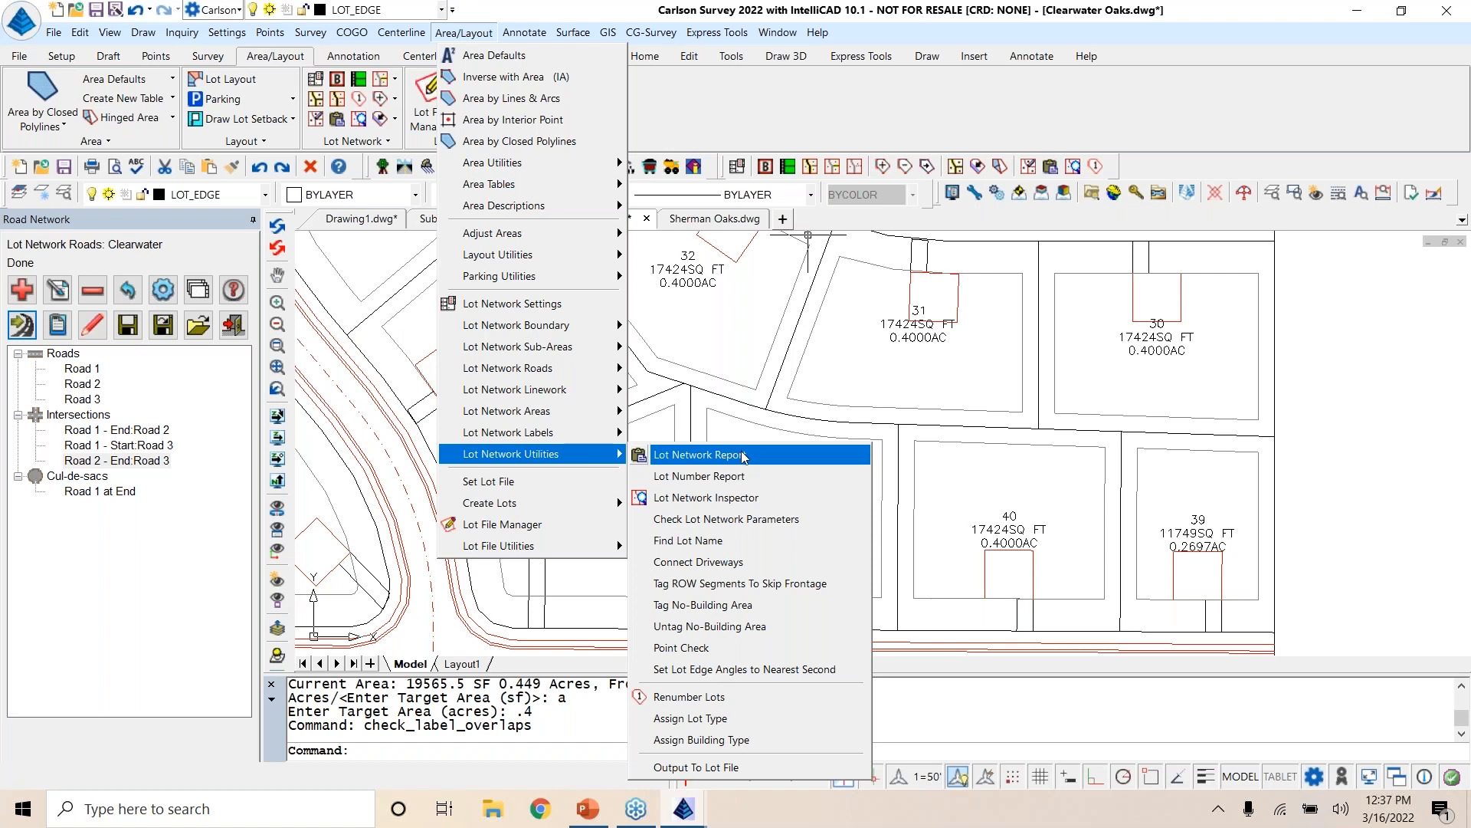
pyautogui.click(761, 630)
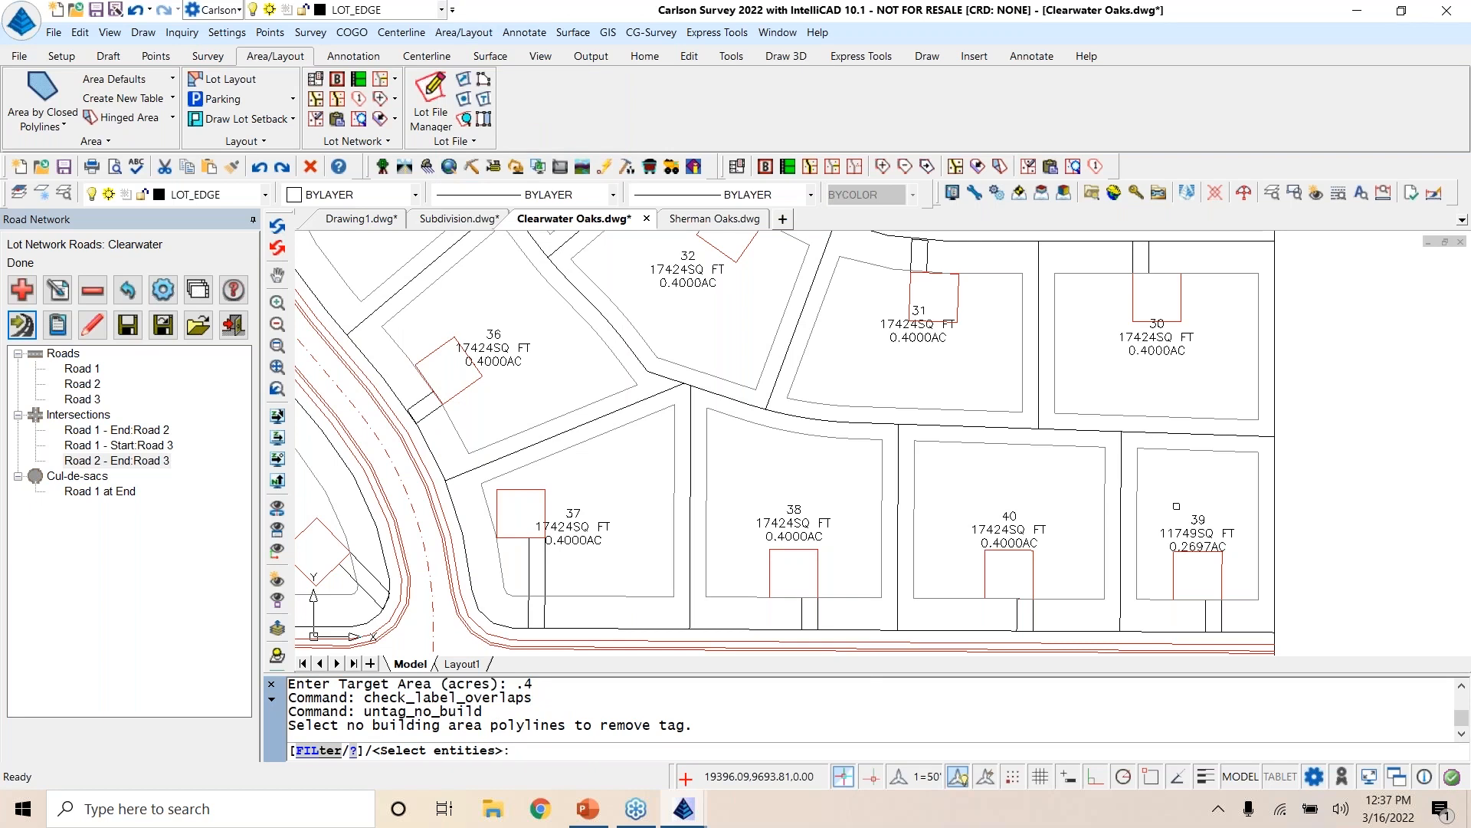
pyautogui.click(1121, 481)
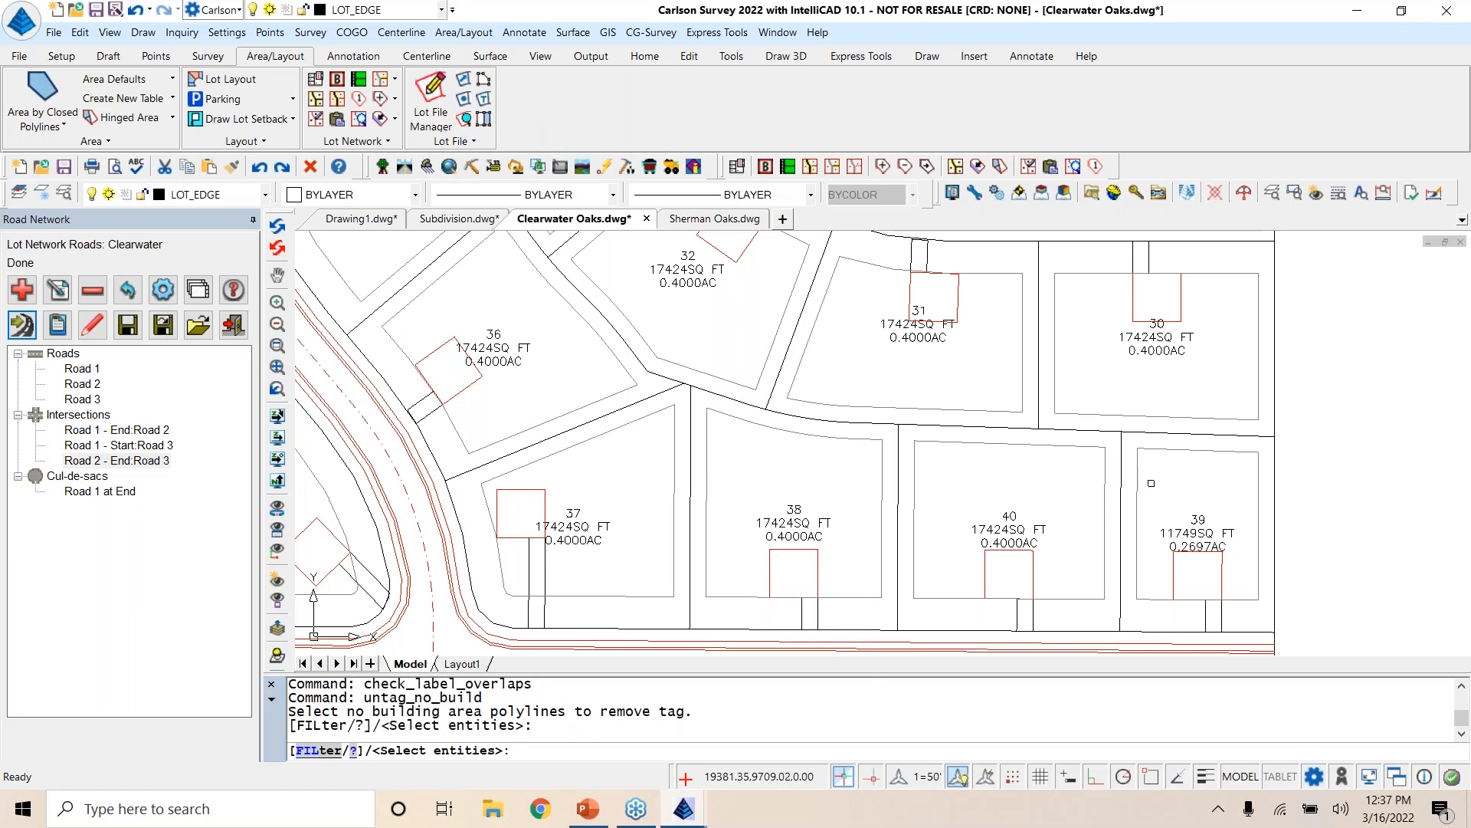
pyautogui.click(1193, 474)
pyautogui.click(1179, 502)
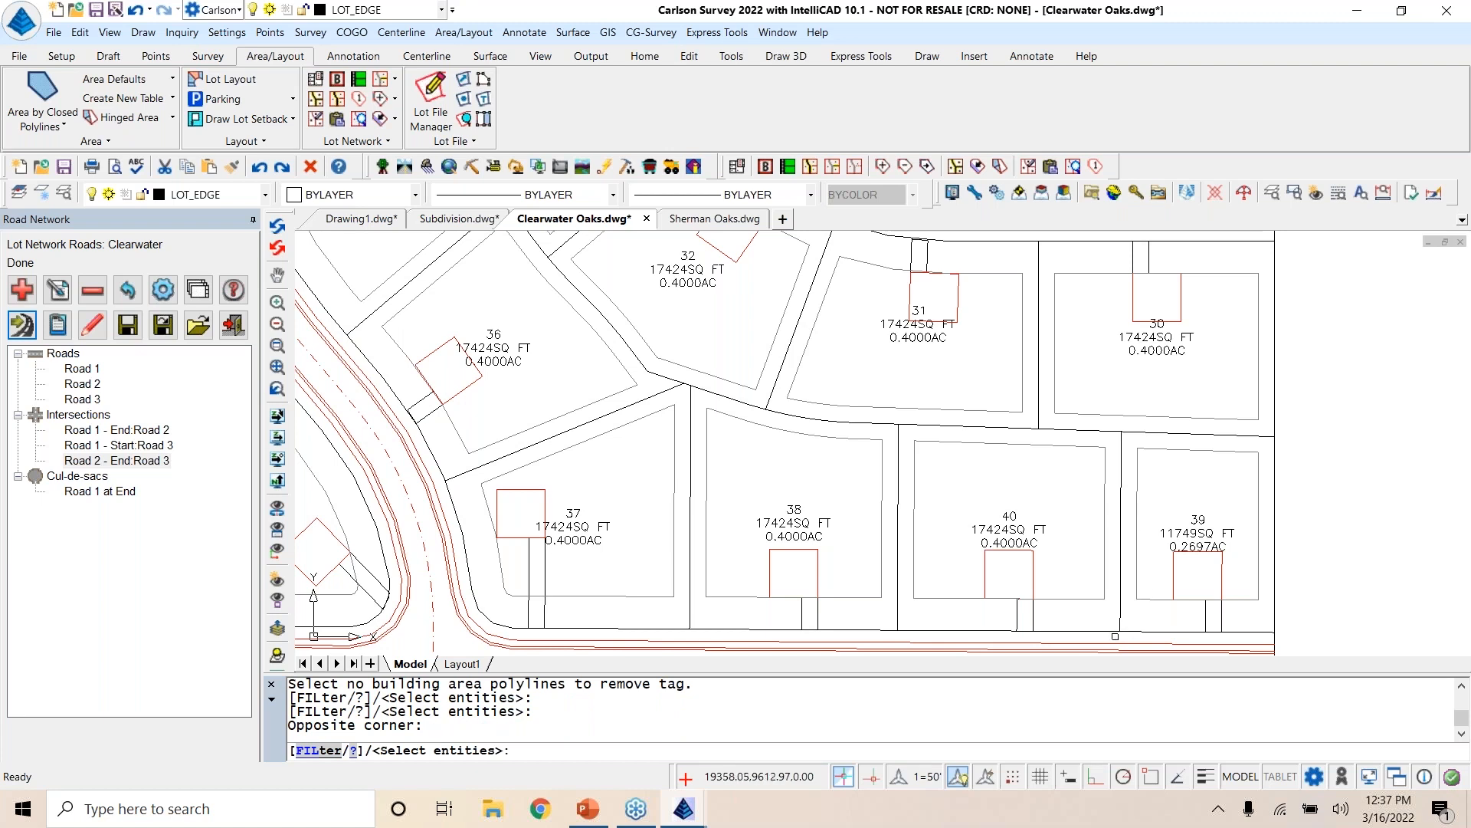
pyautogui.click(1115, 636)
pyautogui.click(1311, 403)
pyautogui.press('Return')
pyautogui.click(1189, 507)
pyautogui.click(1190, 507)
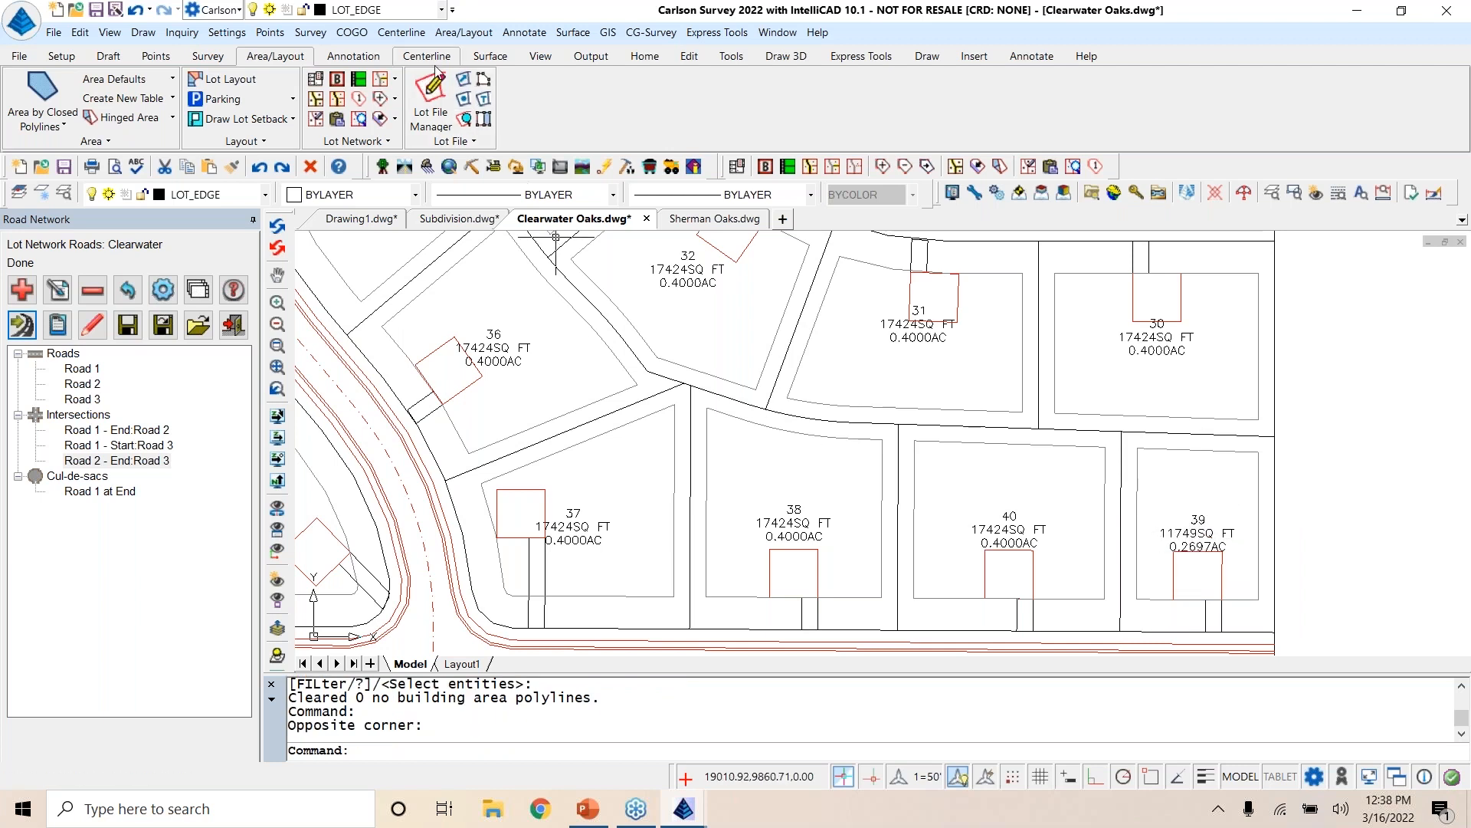
# Step: Try to tag the edge polyline between lots 40 and 39 as a lot network sub-area
pyautogui.click(465, 34)
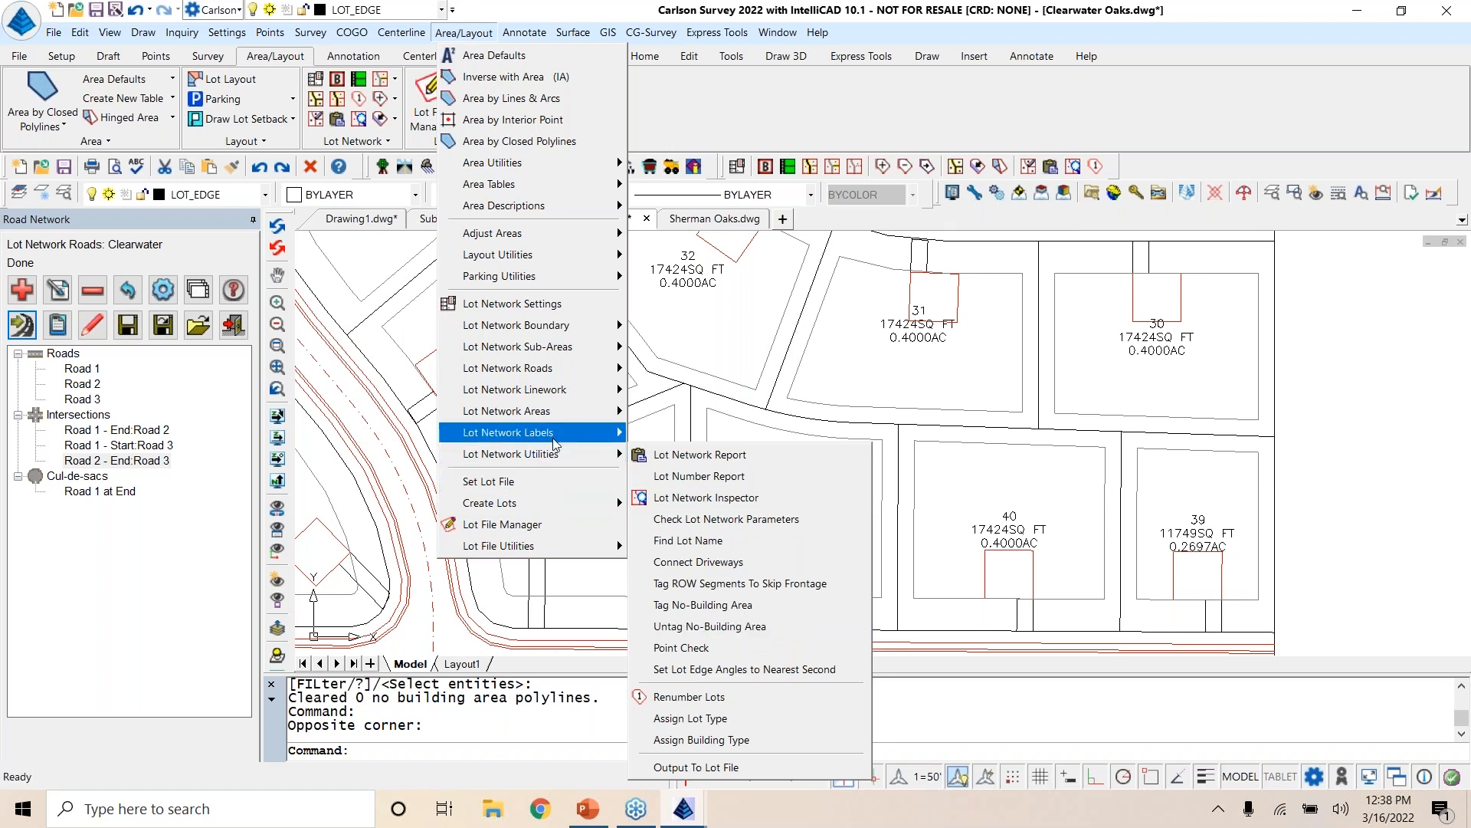
pyautogui.moveTo(563, 349)
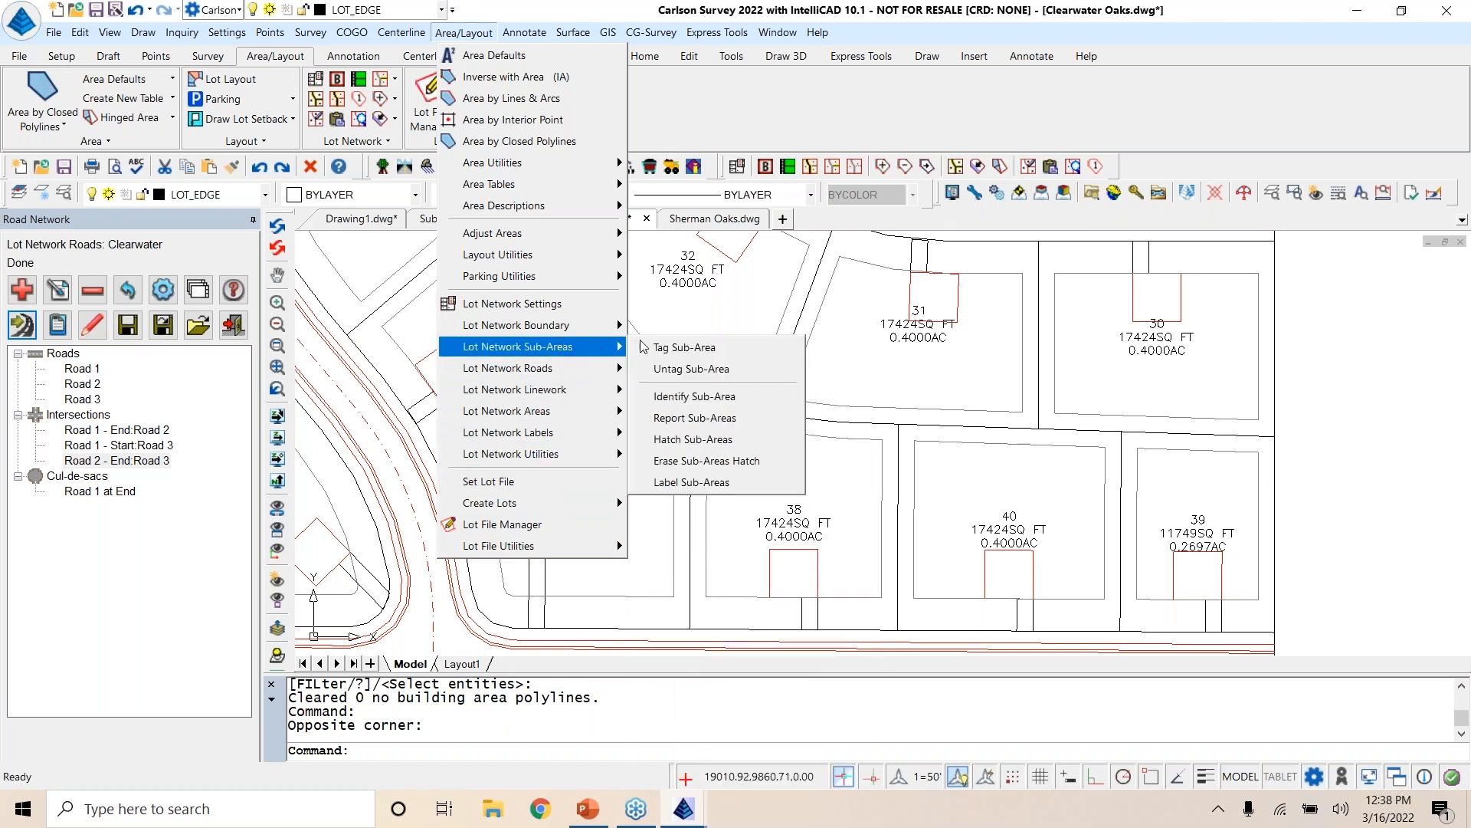
pyautogui.click(700, 349)
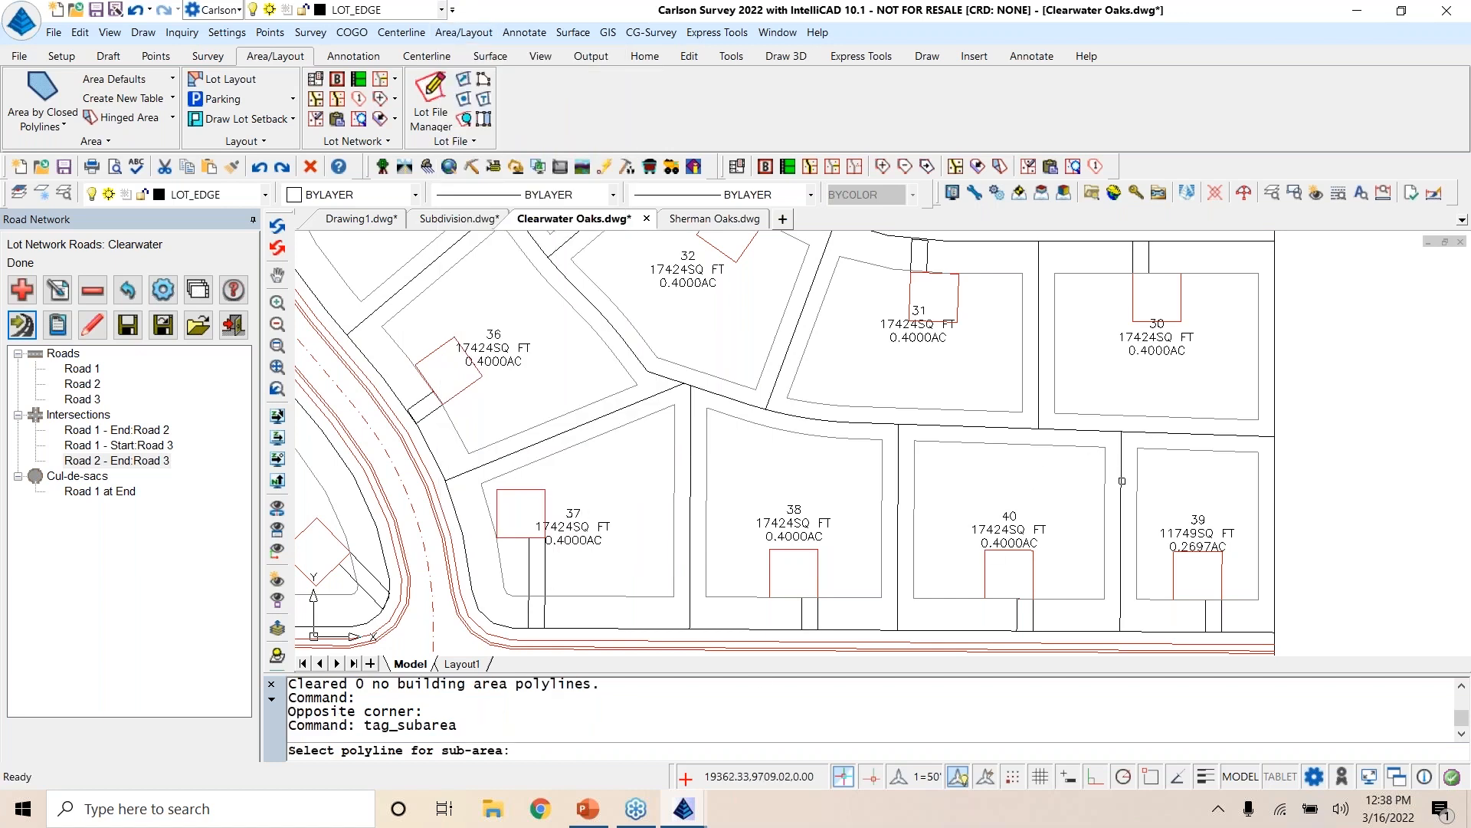
pyautogui.click(1122, 479)
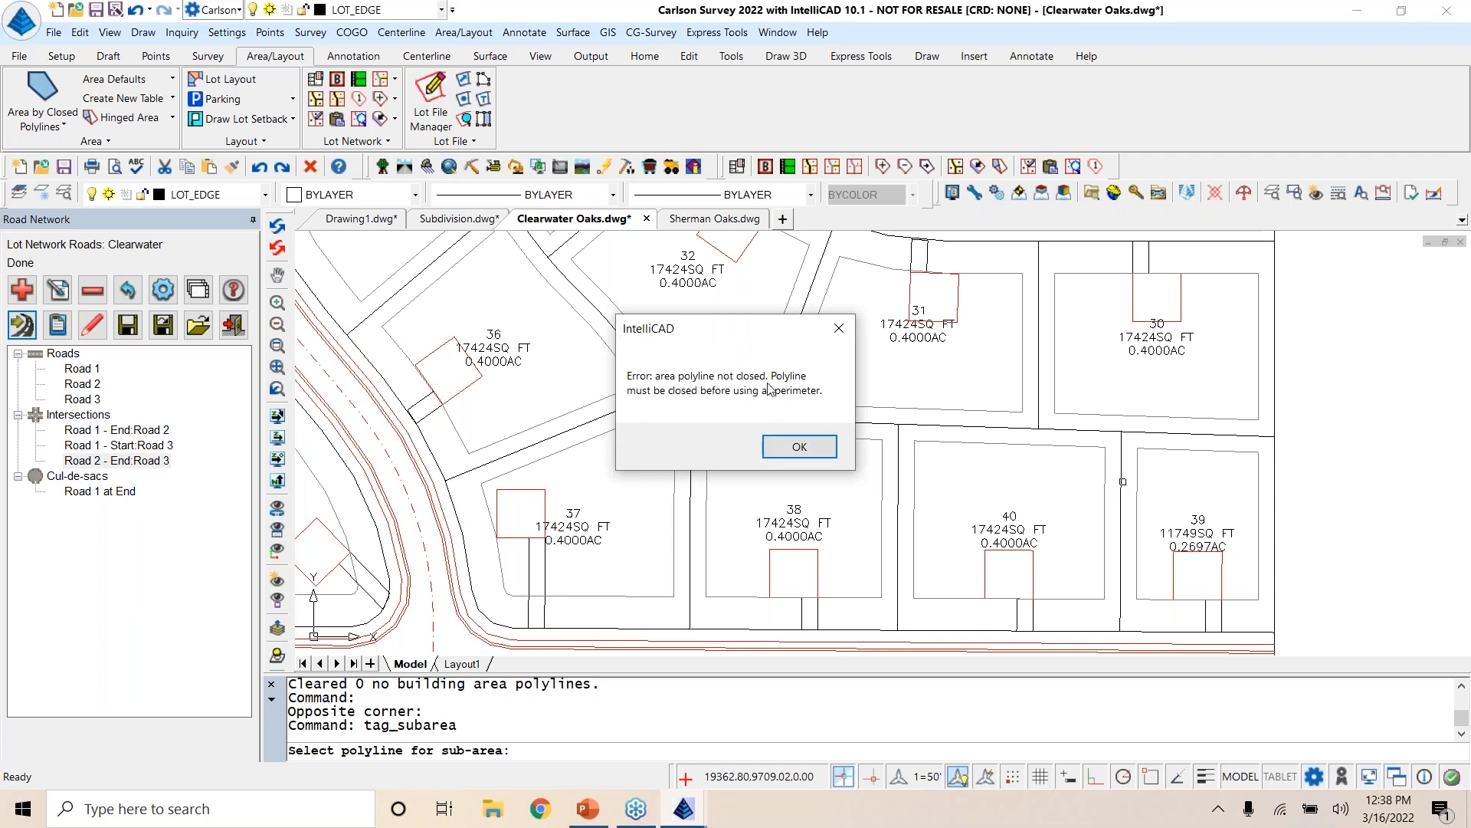
pyautogui.click(793, 442)
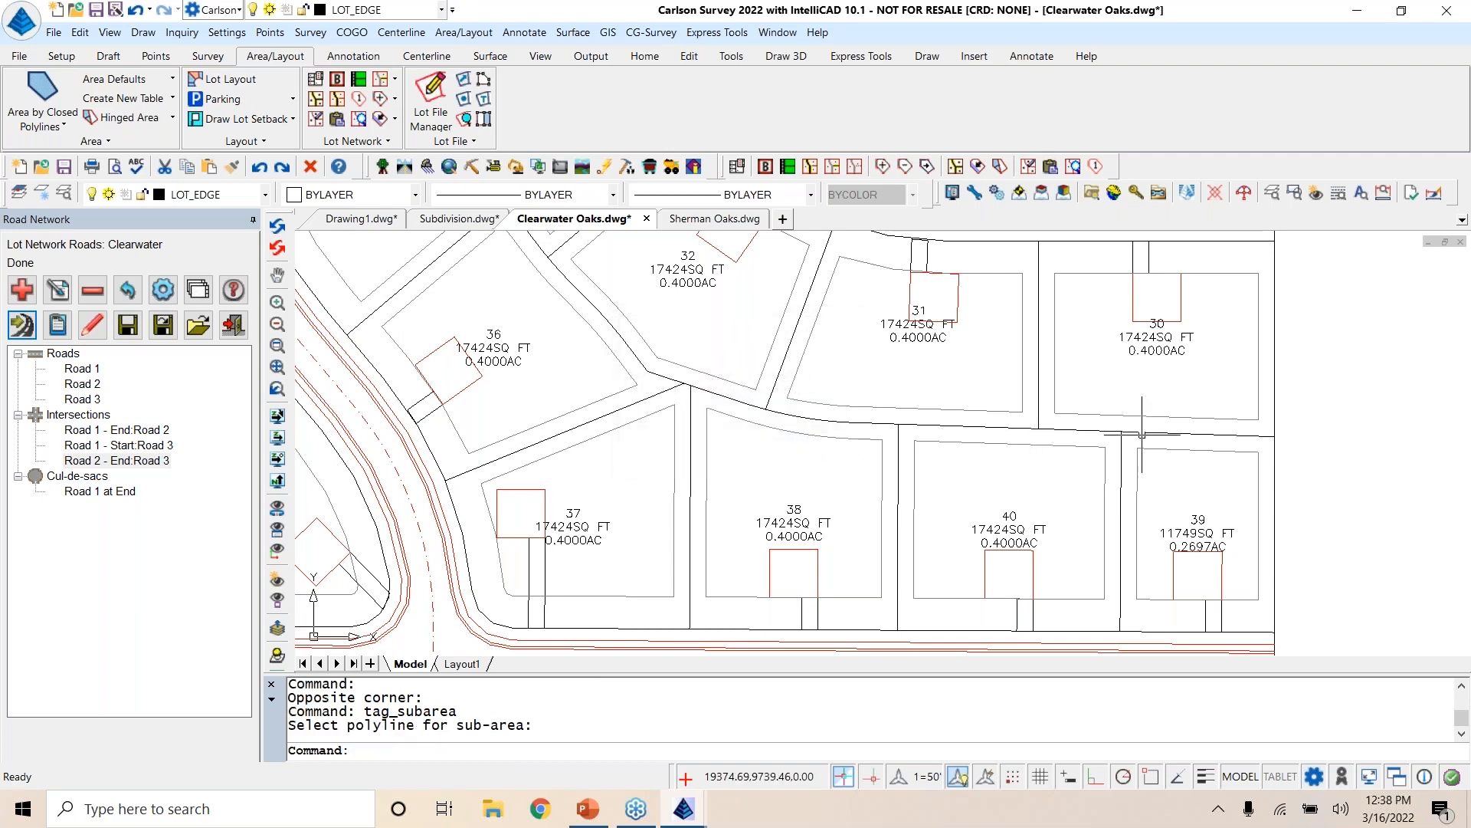
# Step: Erase lot 39's area label, setback outline, building and driveway lines
pyautogui.write('e')
pyautogui.press('Return')
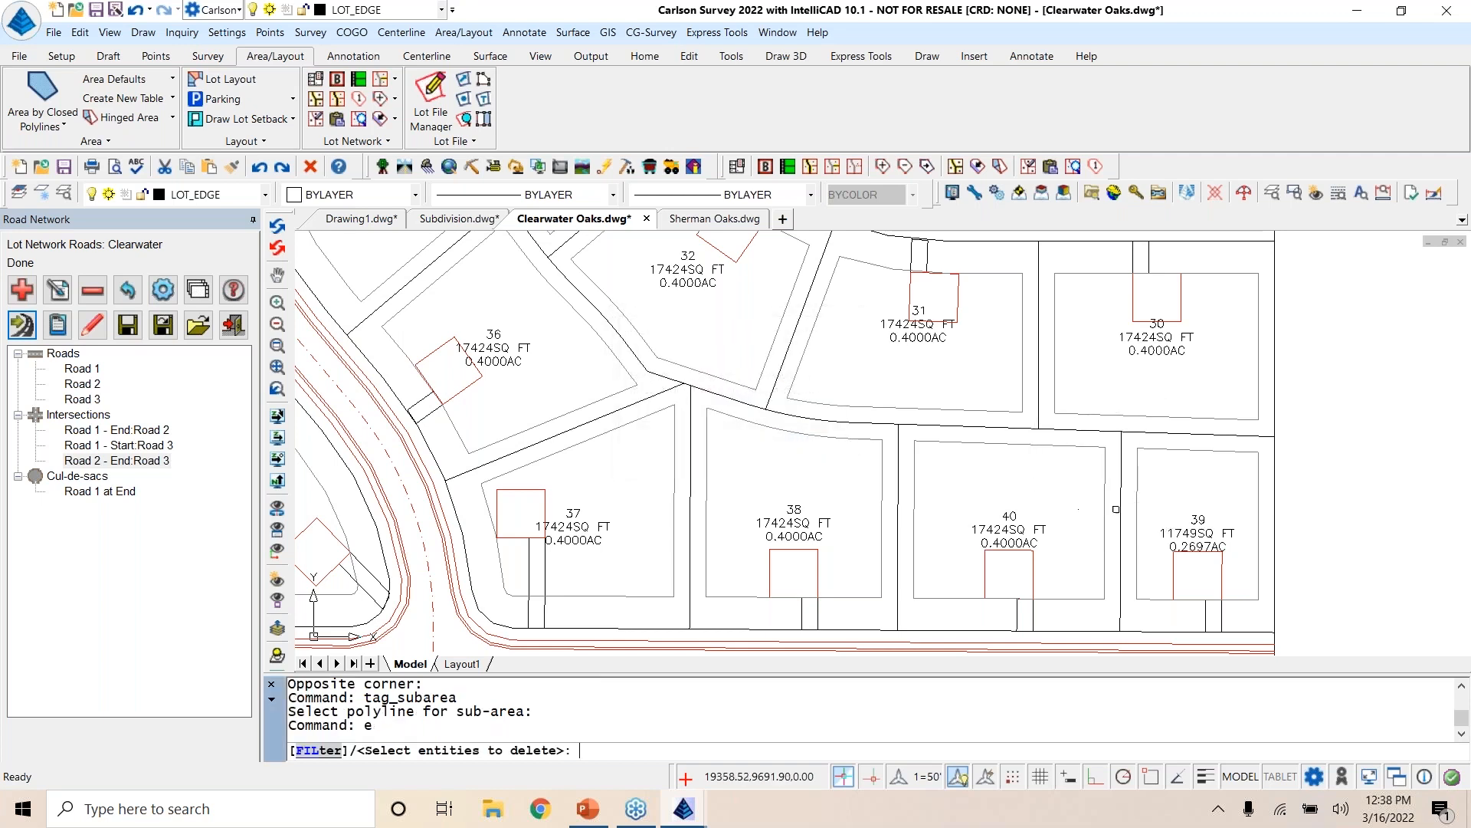
pyautogui.click(1265, 446)
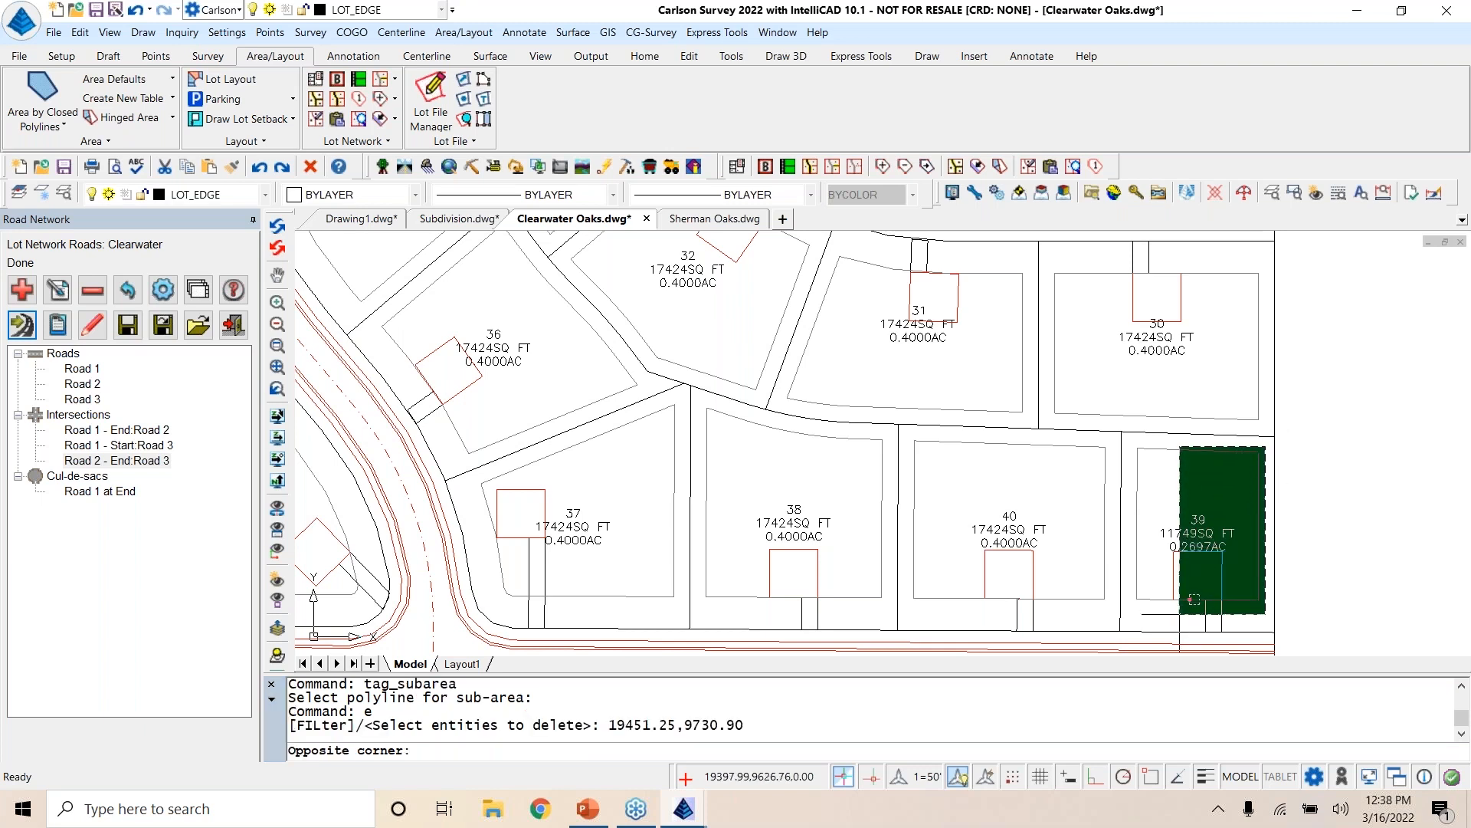
pyautogui.click(1156, 611)
pyautogui.press('Return')
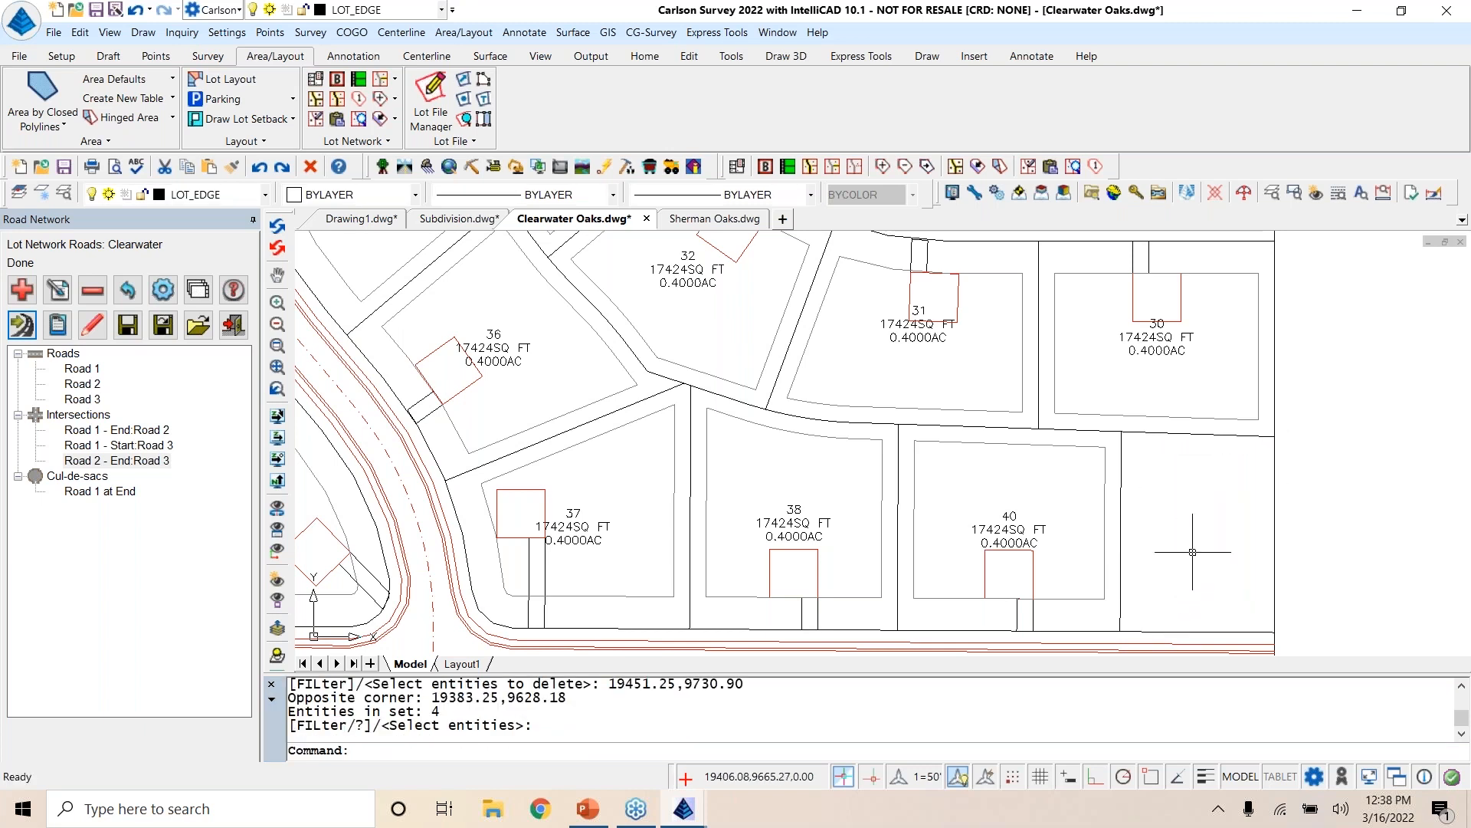
# Step: Create a 2D boundary polyline on layer BOUNDARY by picking inside the emptied lot east of lot 40, and check it by selecting it
pyautogui.click(141, 33)
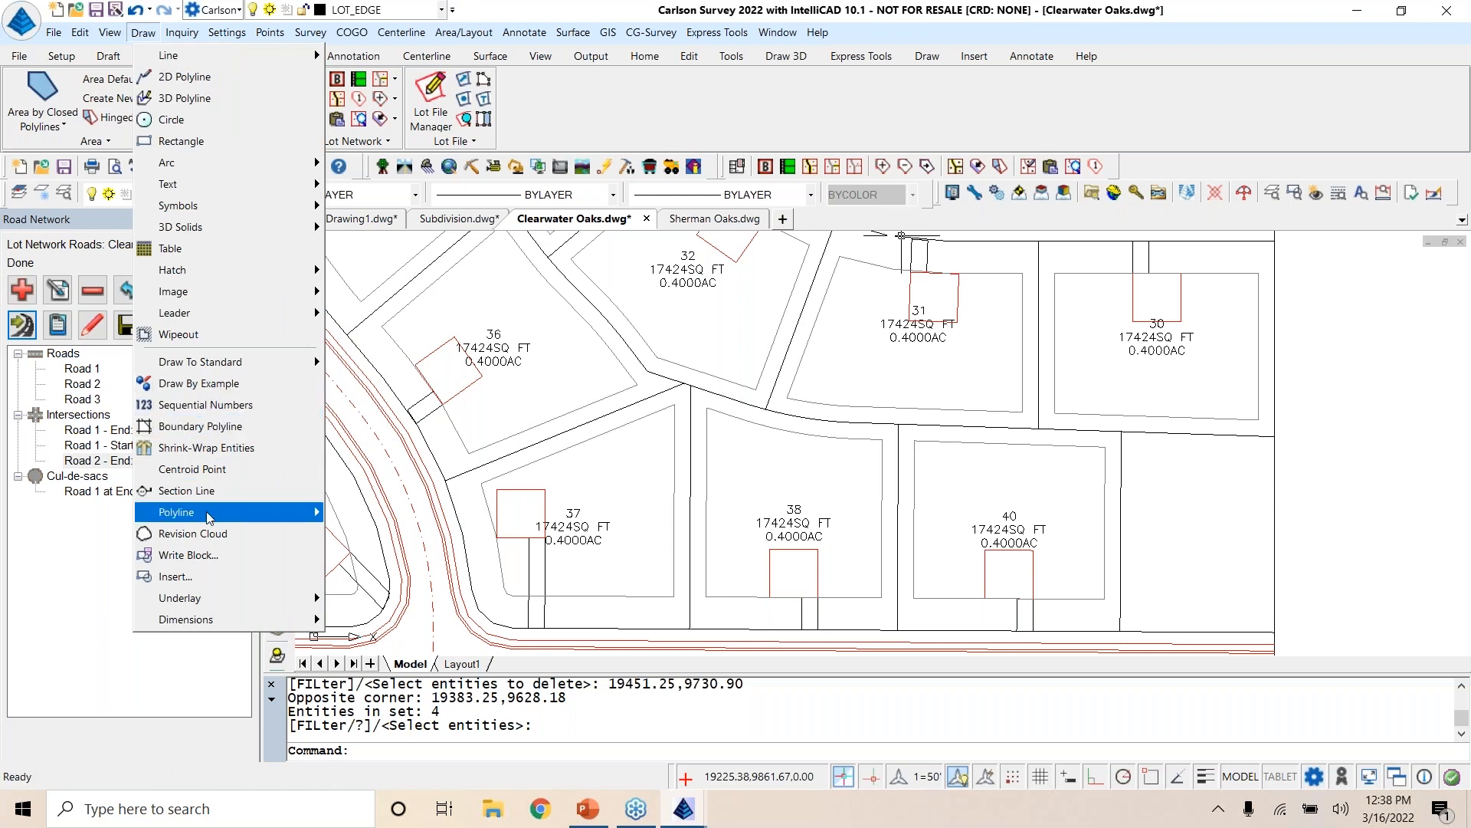
pyautogui.click(200, 426)
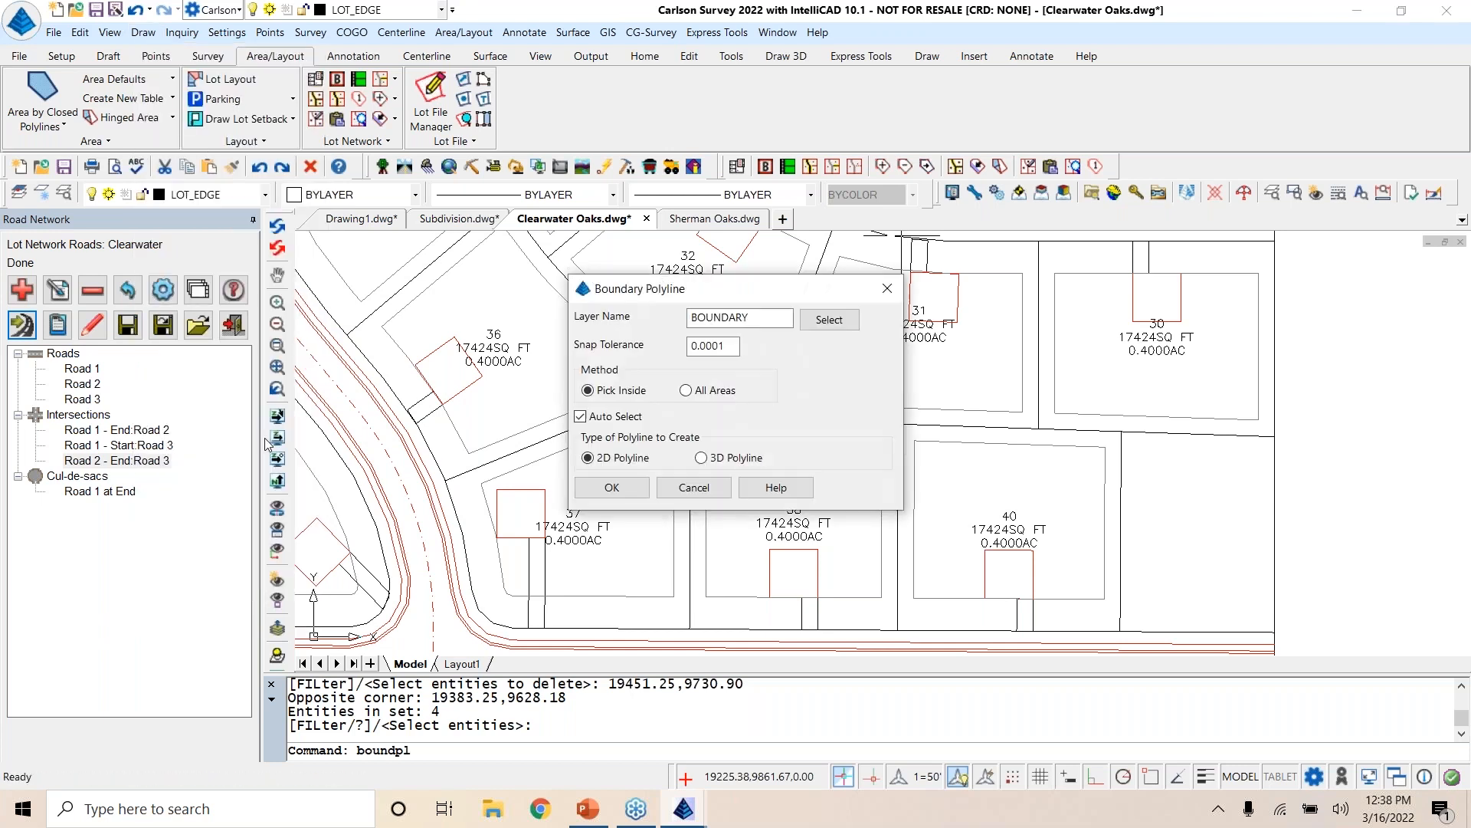
pyautogui.click(613, 488)
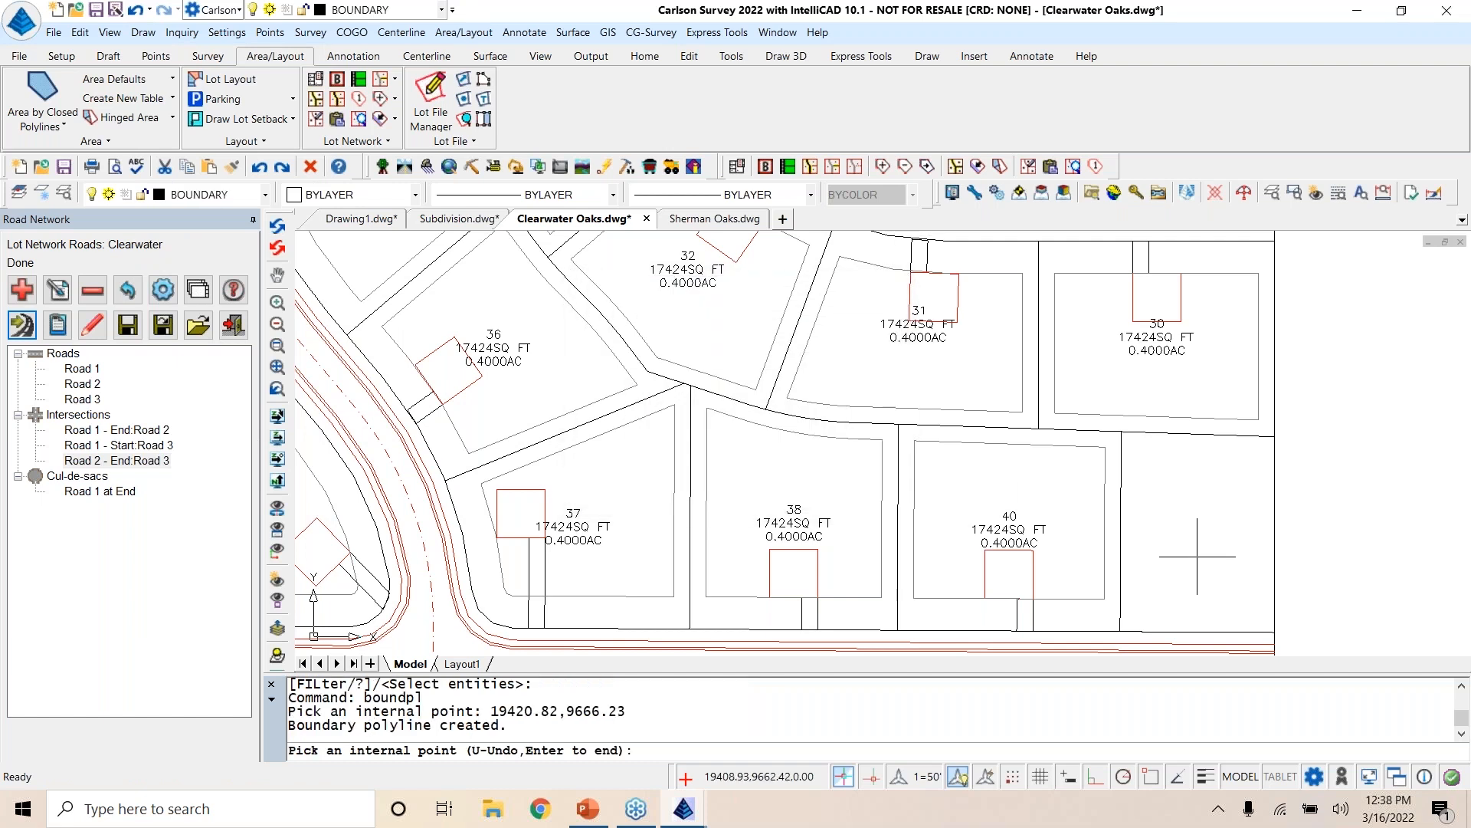
pyautogui.press('Return')
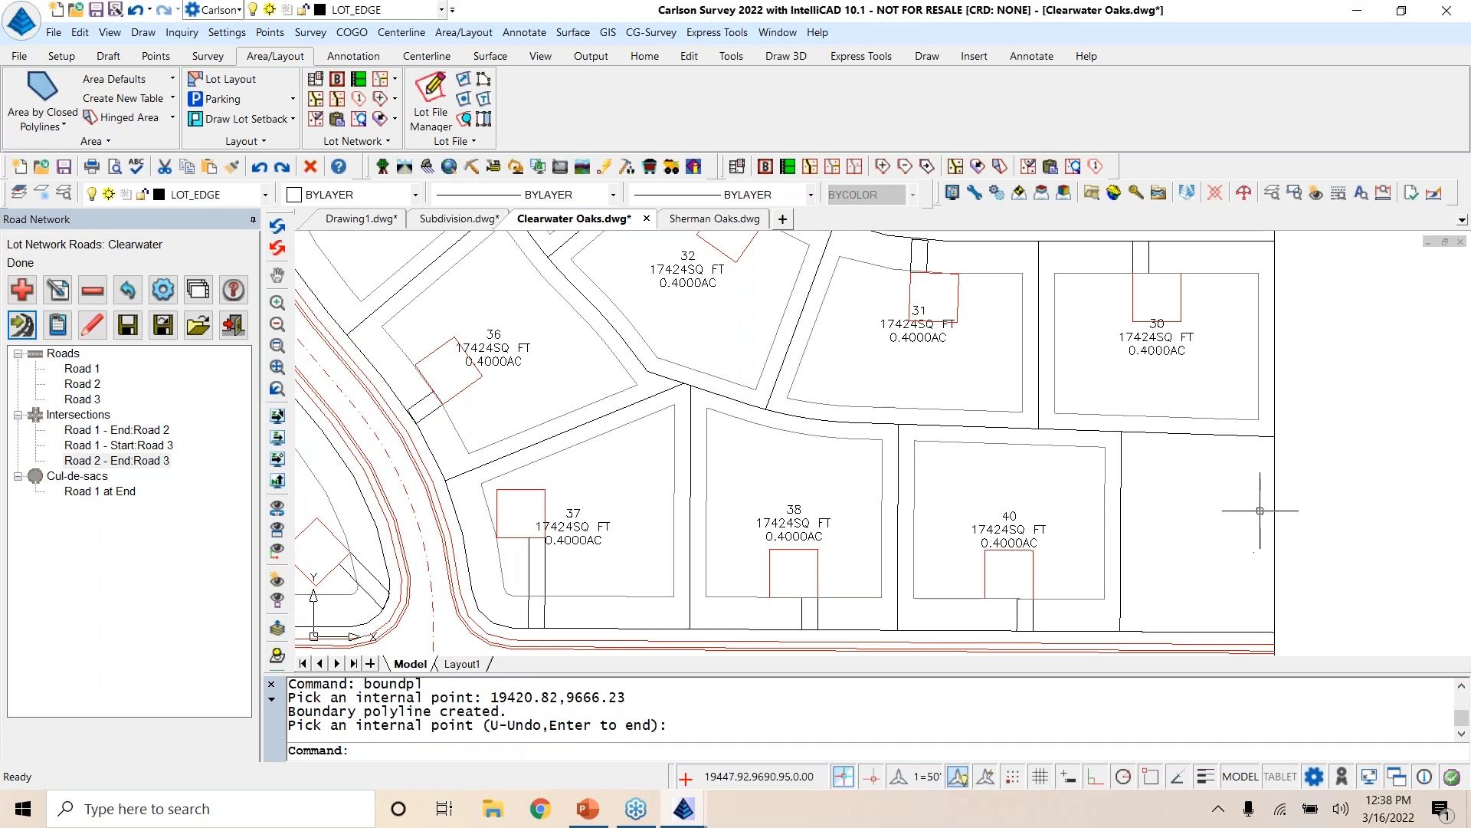
pyautogui.click(1275, 506)
pyautogui.click(1283, 502)
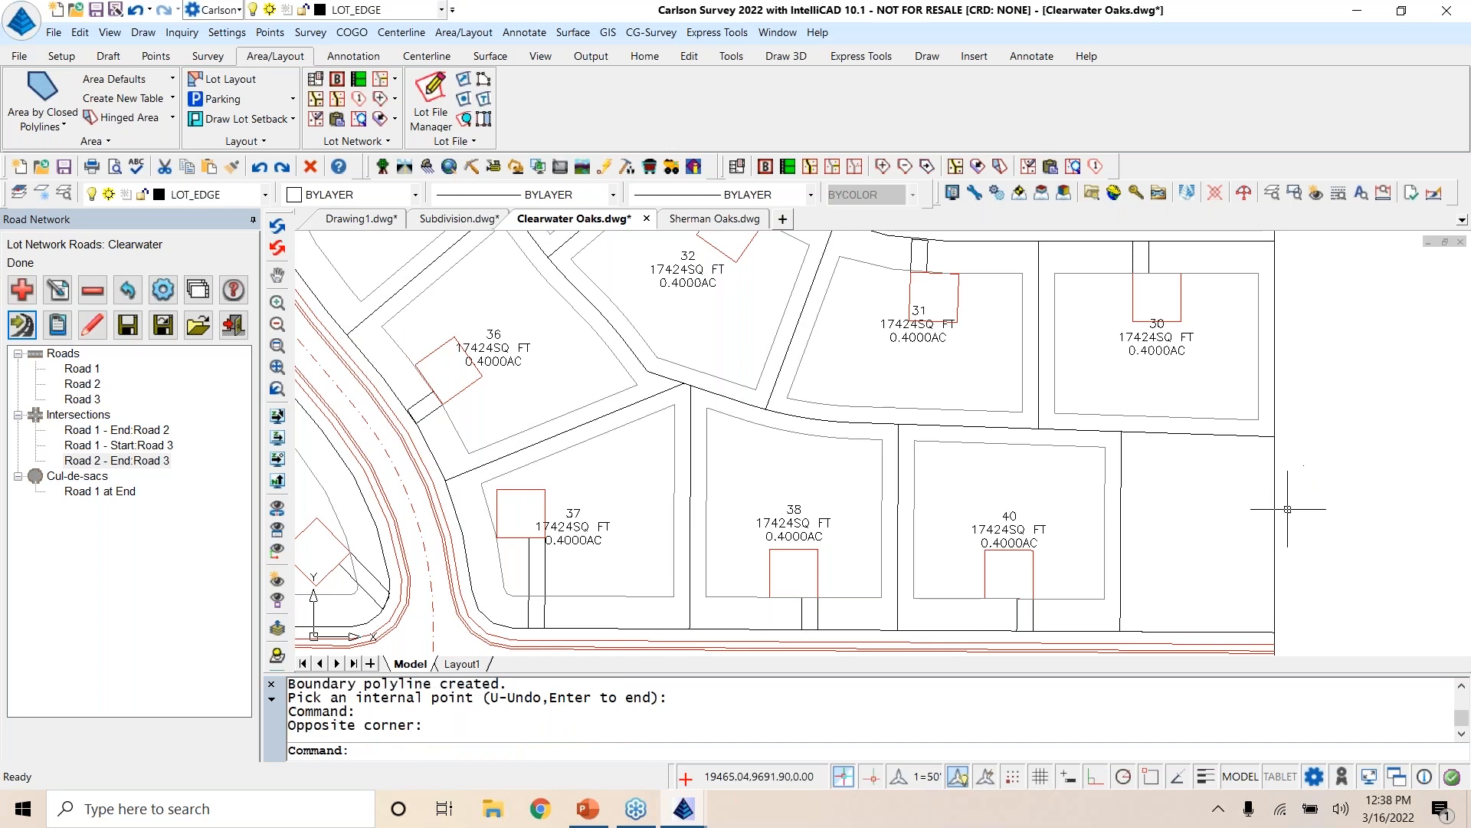
pyautogui.click(1273, 518)
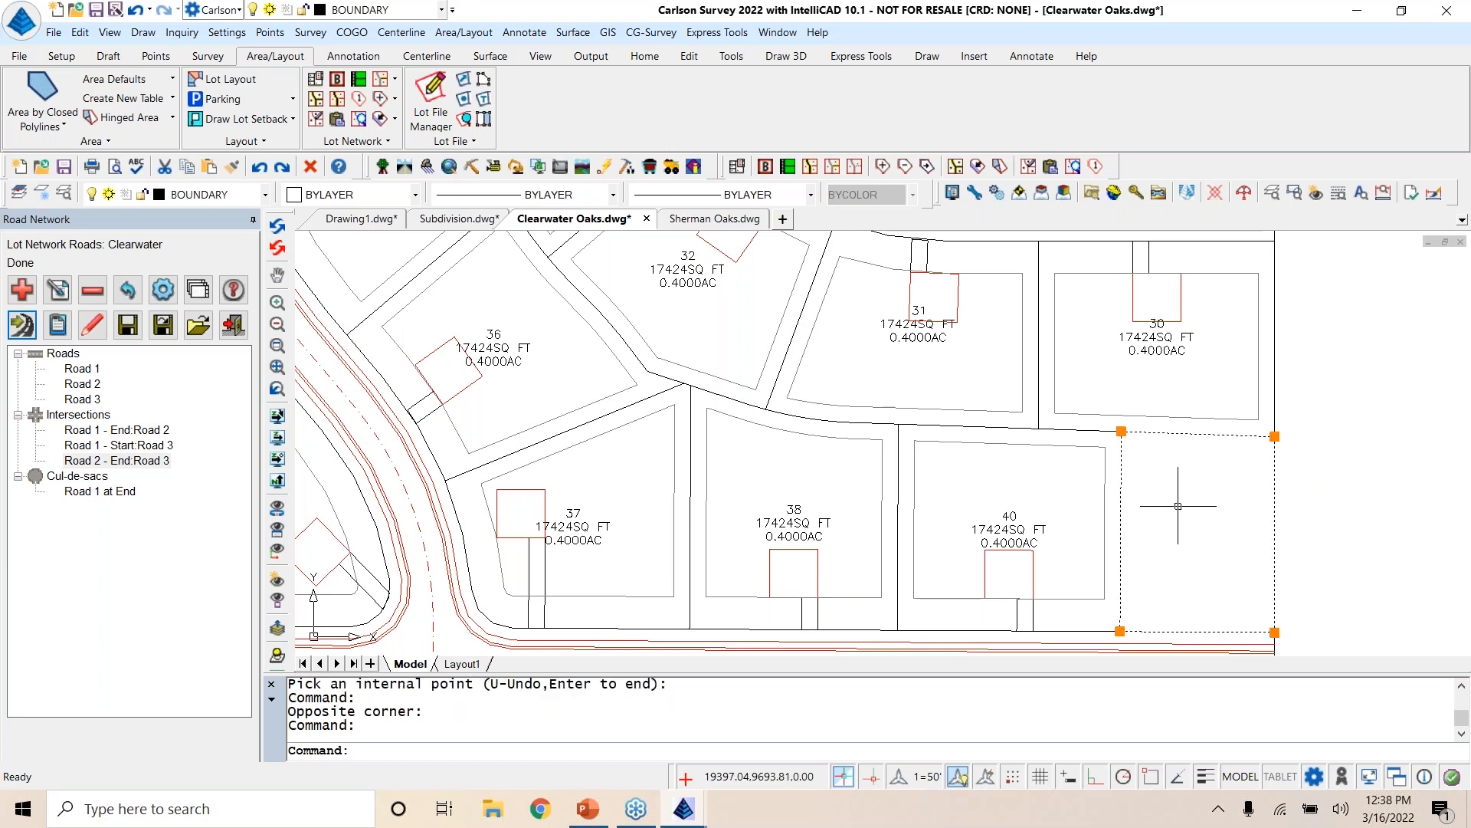
pyautogui.press('Escape')
pyautogui.press('Escape')
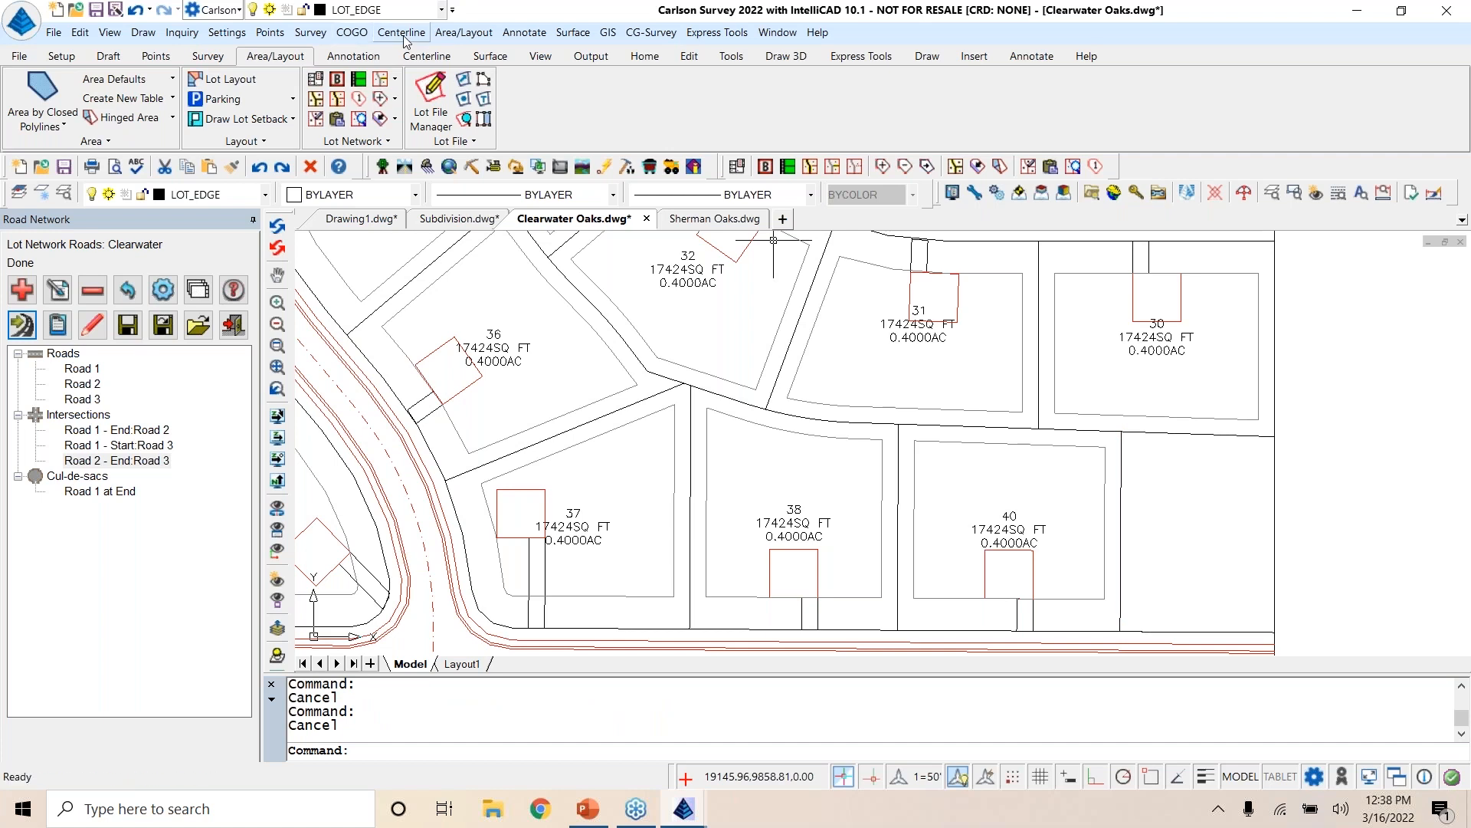
# Step: Tag the boundary polyline around the emptied lot east of lot 40 as a no-building area
pyautogui.click(460, 35)
pyautogui.moveTo(537, 454)
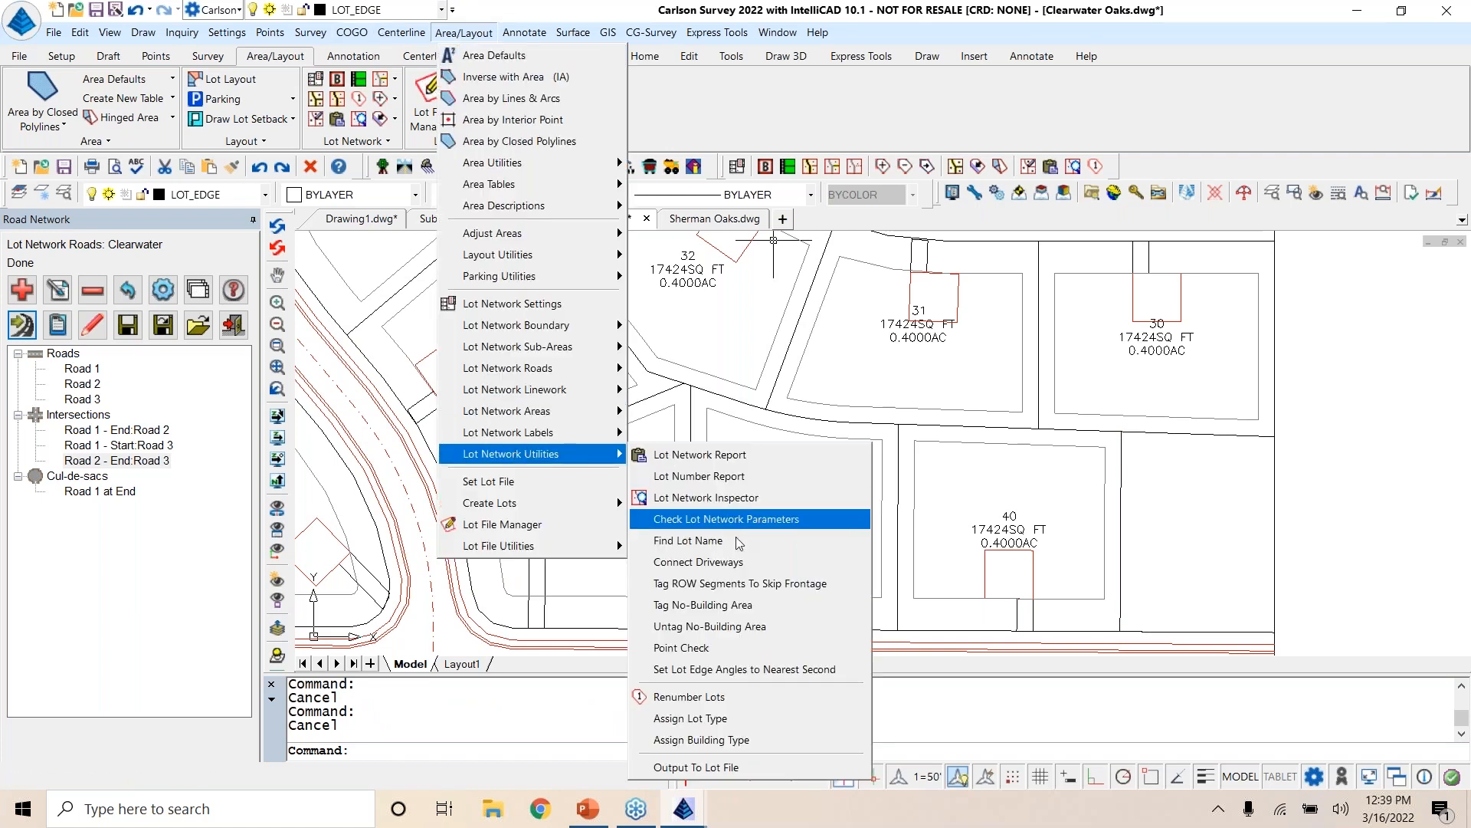
pyautogui.click(755, 605)
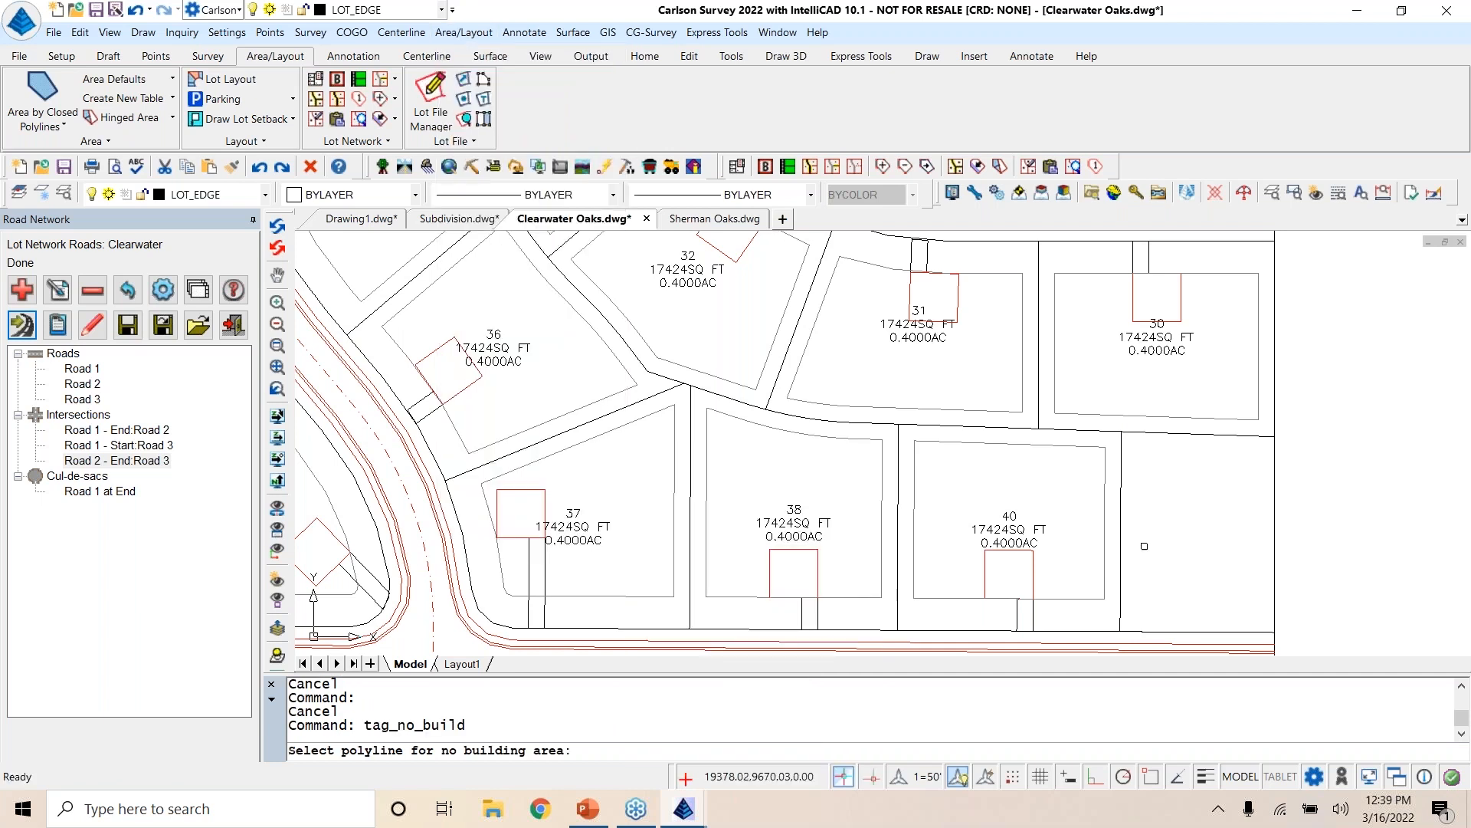
pyautogui.click(1272, 518)
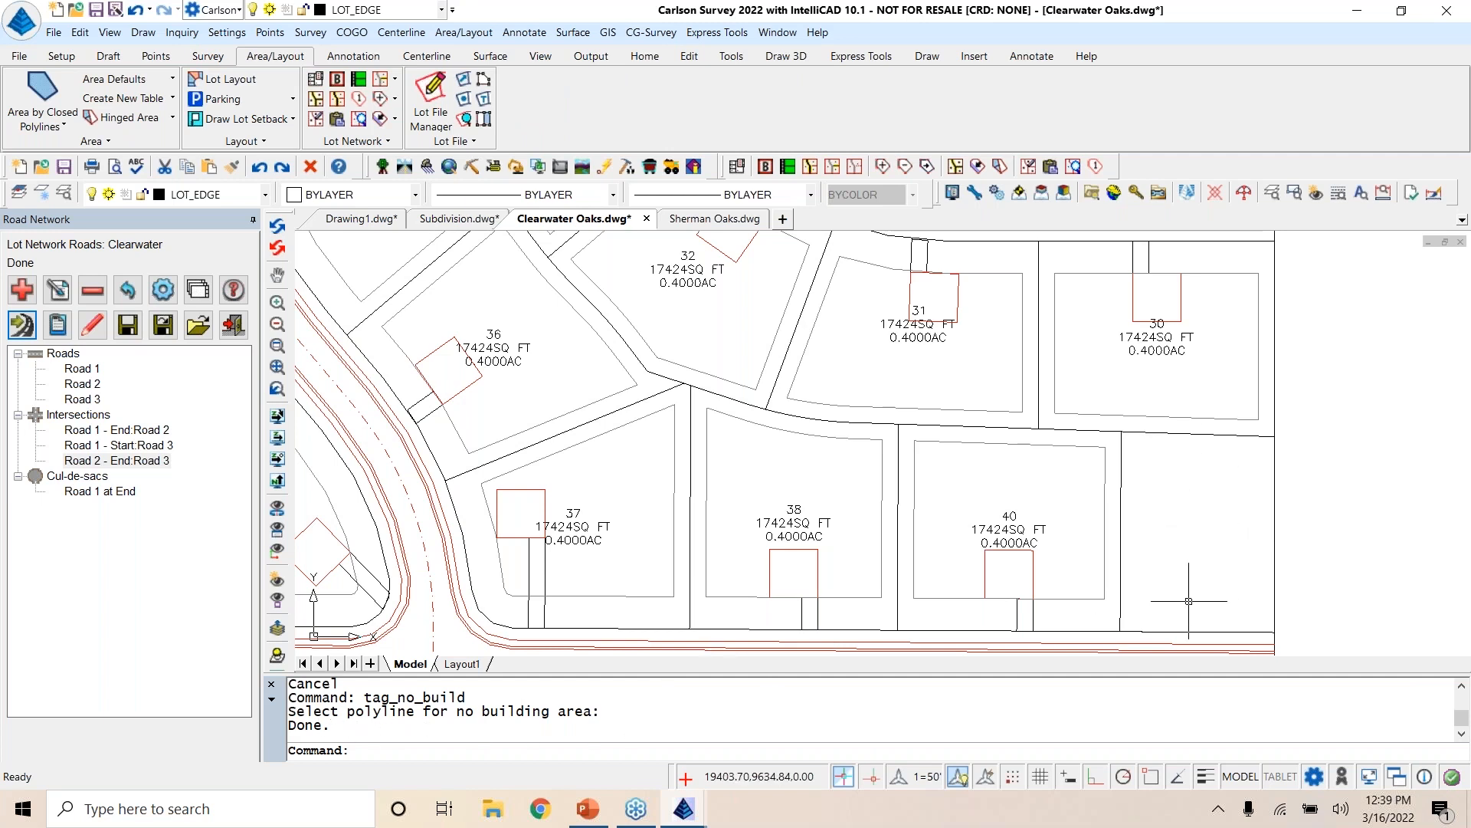
# Step: Examine the lot numbering across the subdivision, including the row along the south boundary
pyautogui.scroll(-4, 1448, 528)
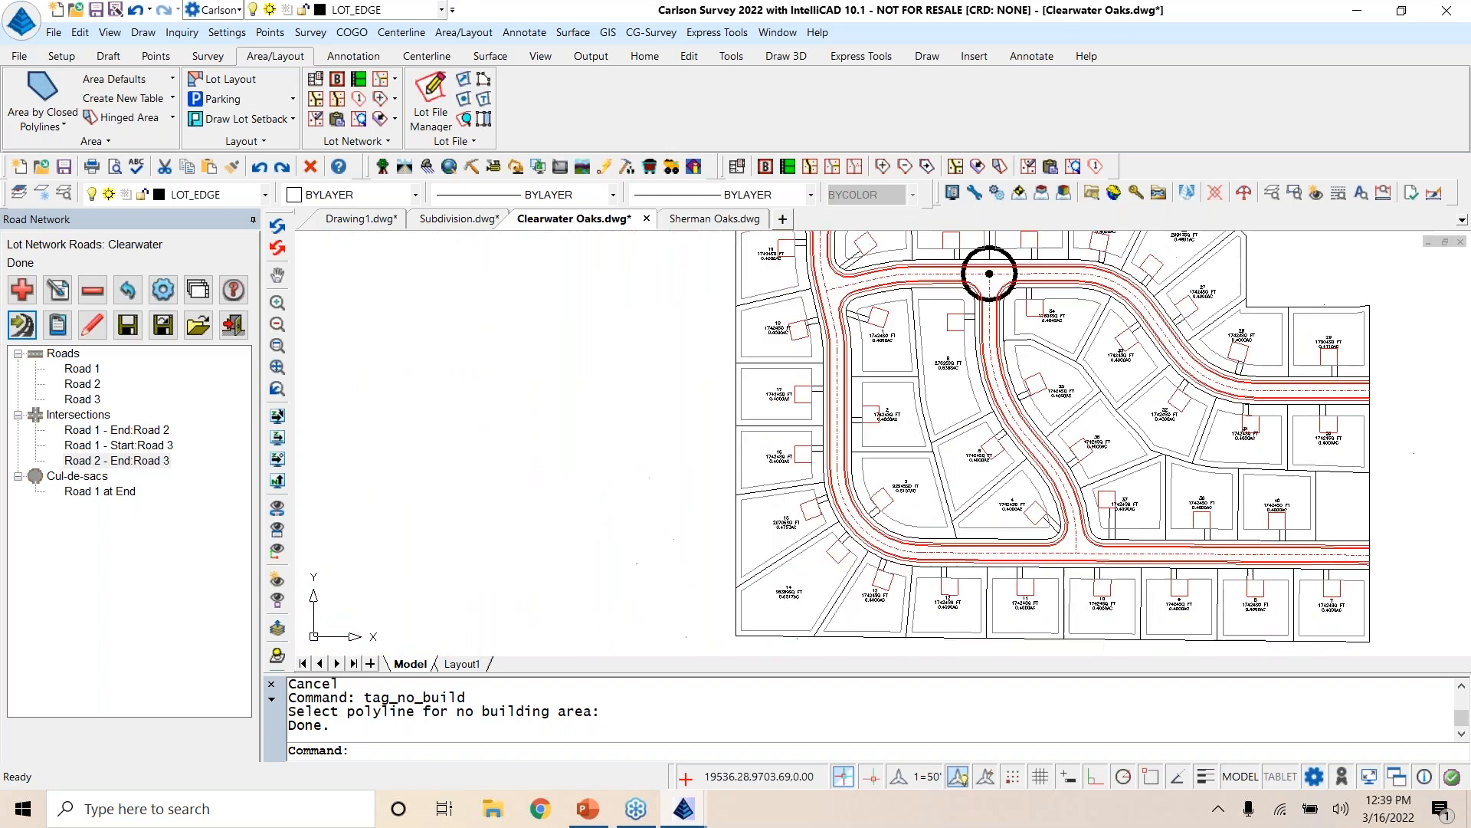
pyautogui.scroll(-1, 1414, 492)
pyautogui.moveTo(1413, 492); pyautogui.dragTo(1227, 473, button='middle')
pyautogui.scroll(-1, 1282, 445)
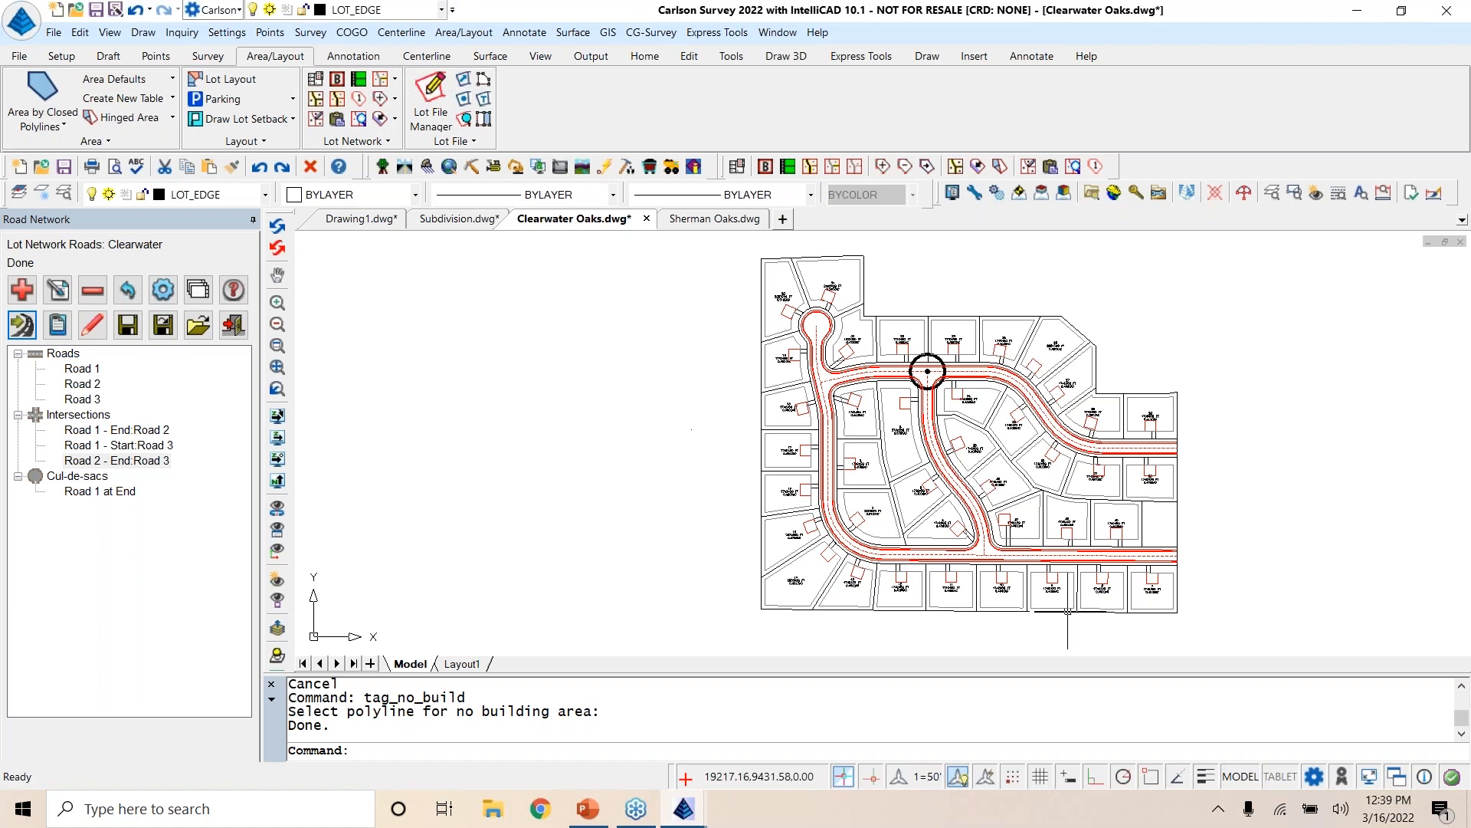
pyautogui.scroll(4, 1146, 599)
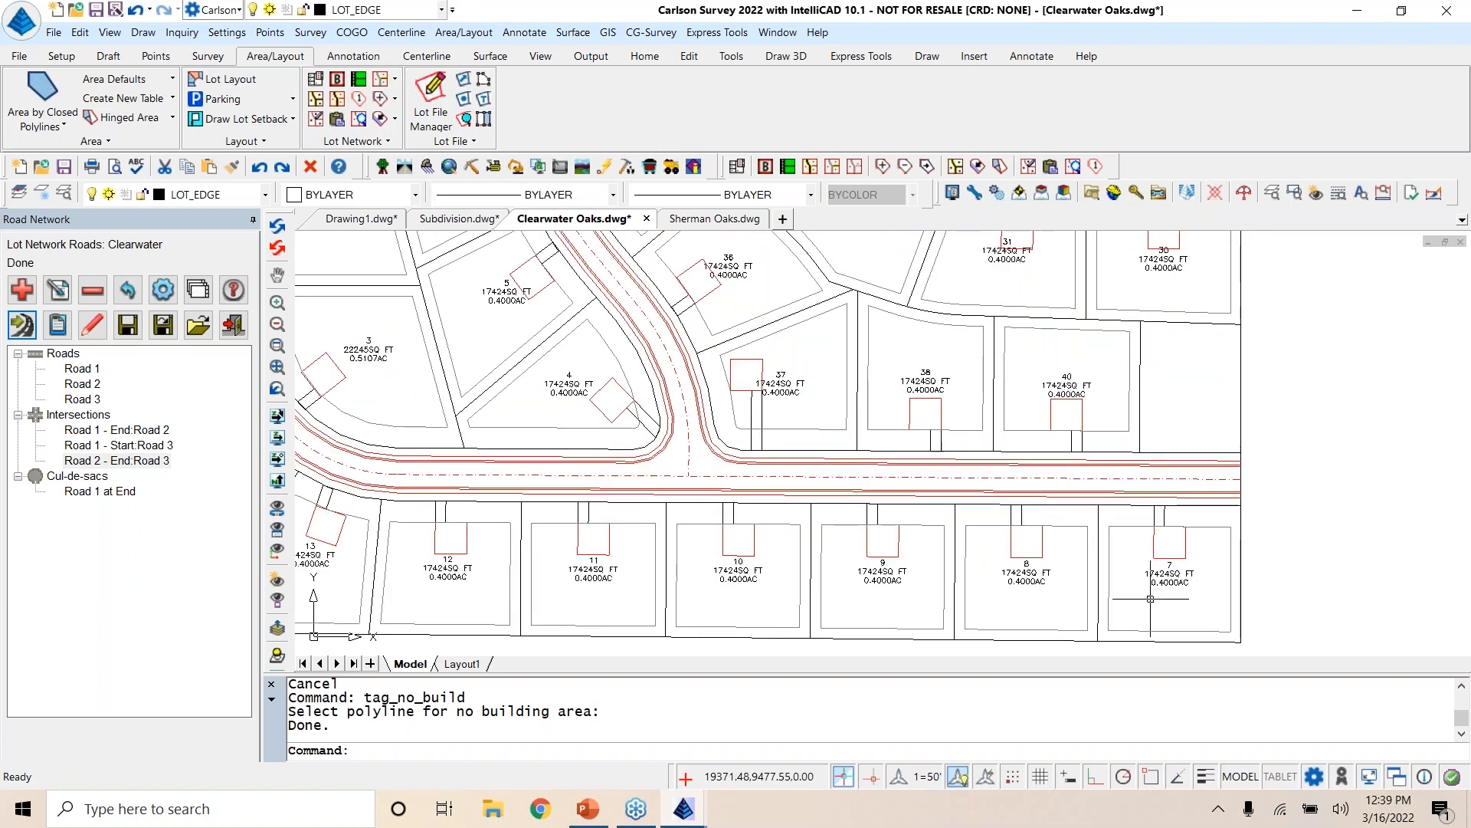
pyautogui.scroll(-4, 1150, 599)
pyautogui.scroll(-1, 497, 386)
pyautogui.scroll(-1, 485, 393)
pyautogui.moveTo(498, 434); pyautogui.dragTo(573, 540, button='middle')
pyautogui.moveTo(555, 481); pyautogui.dragTo(561, 468, button='middle')
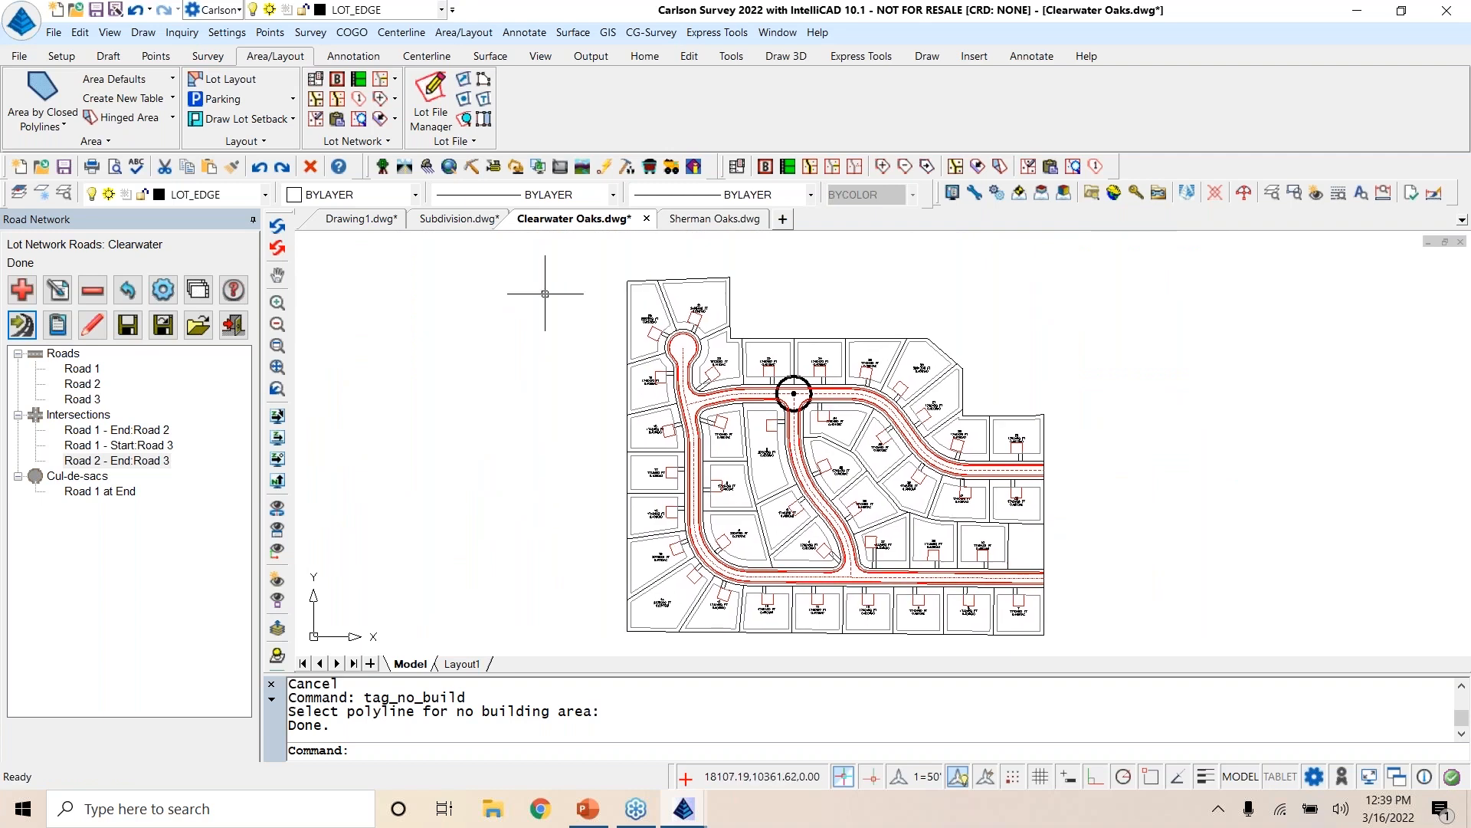
# Step: Start renumbering lots from 1 at the southeast corner lot, tracing the path west, north past the cul-de-sac and east to the northeast lot
pyautogui.click(479, 34)
pyautogui.moveTo(547, 460)
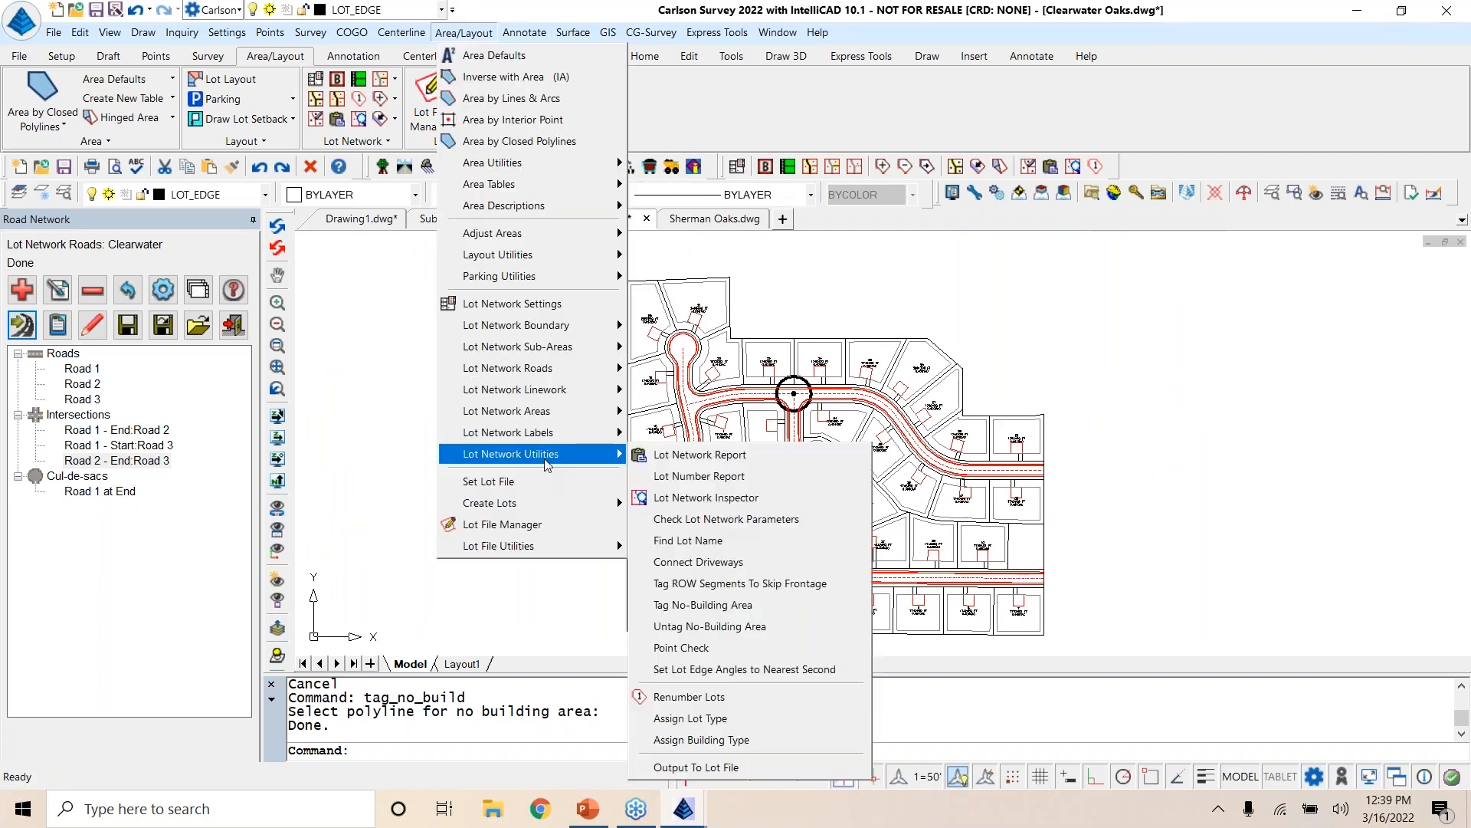
pyautogui.click(747, 696)
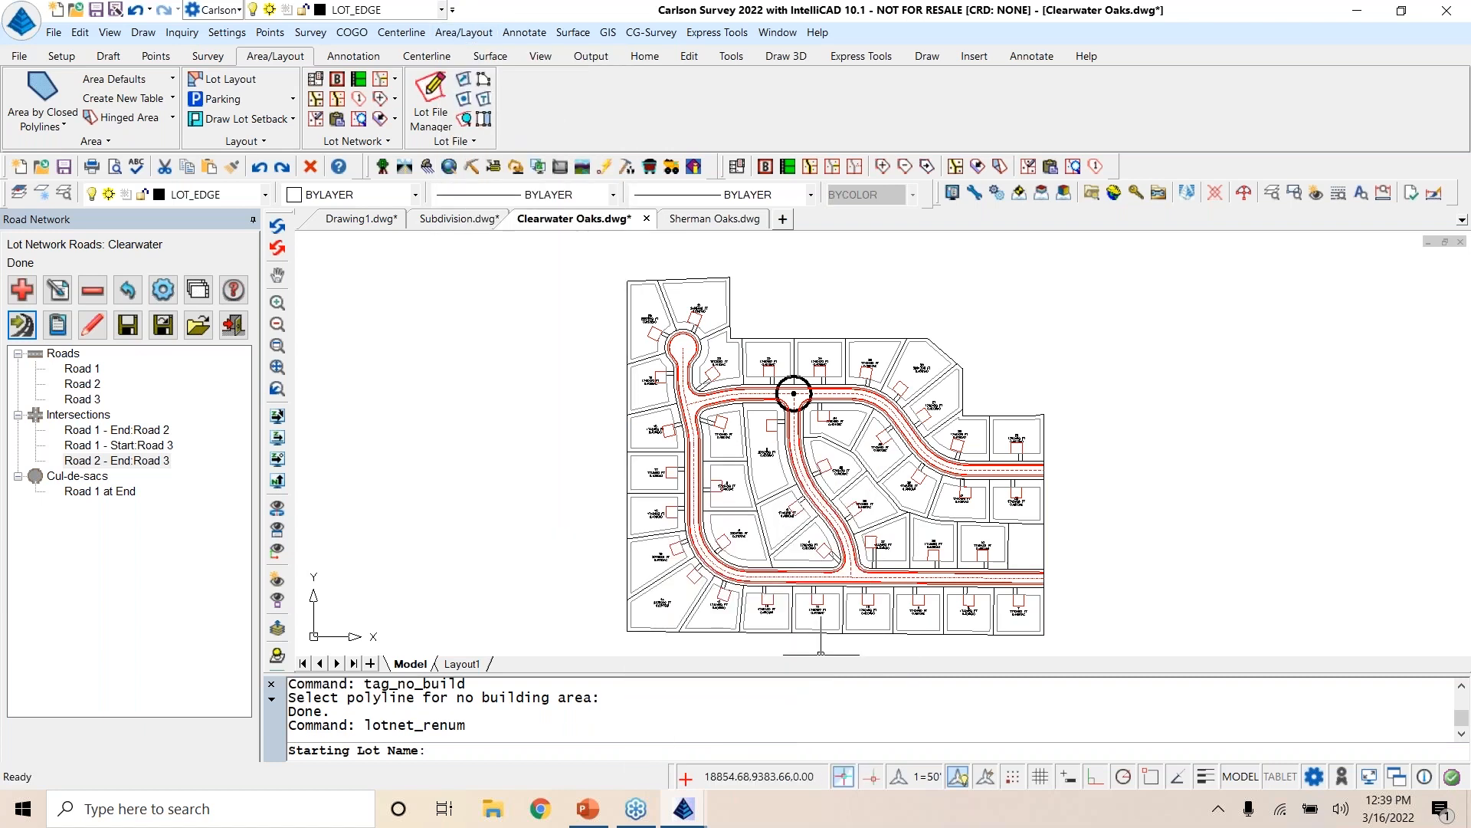
pyautogui.write('1')
pyautogui.press('Return')
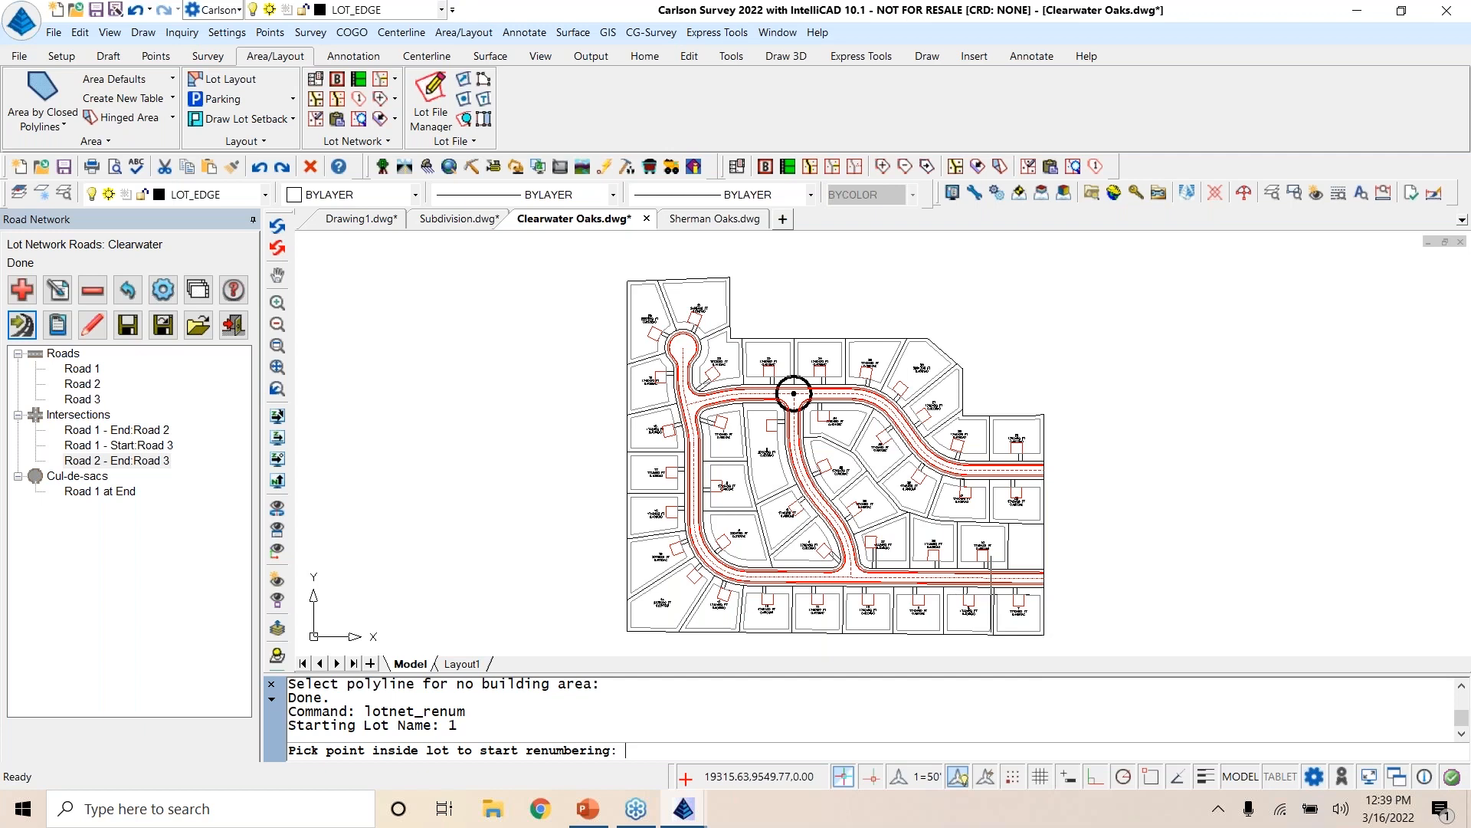
pyautogui.click(1019, 611)
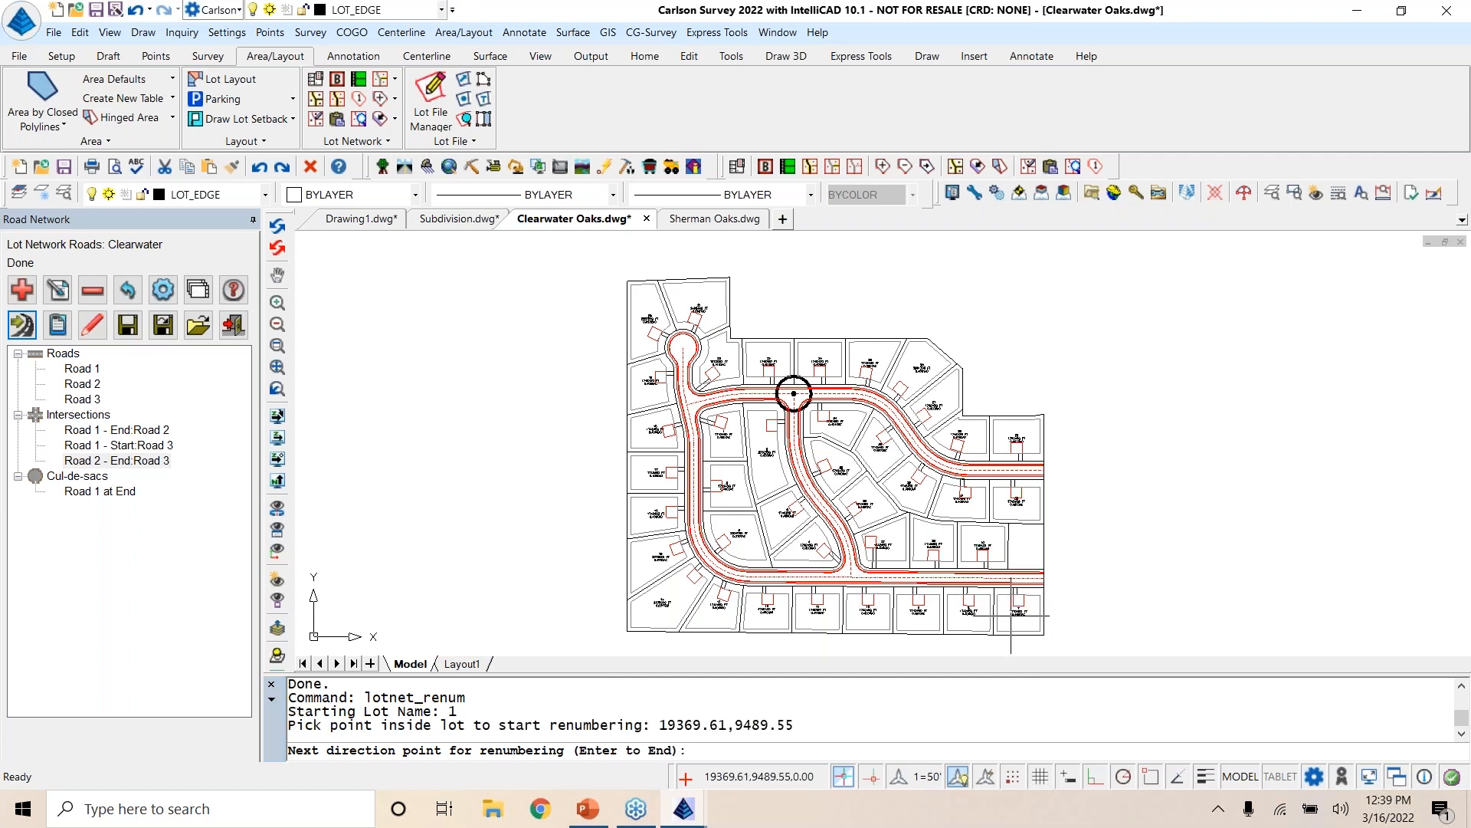
pyautogui.click(652, 599)
pyautogui.click(648, 307)
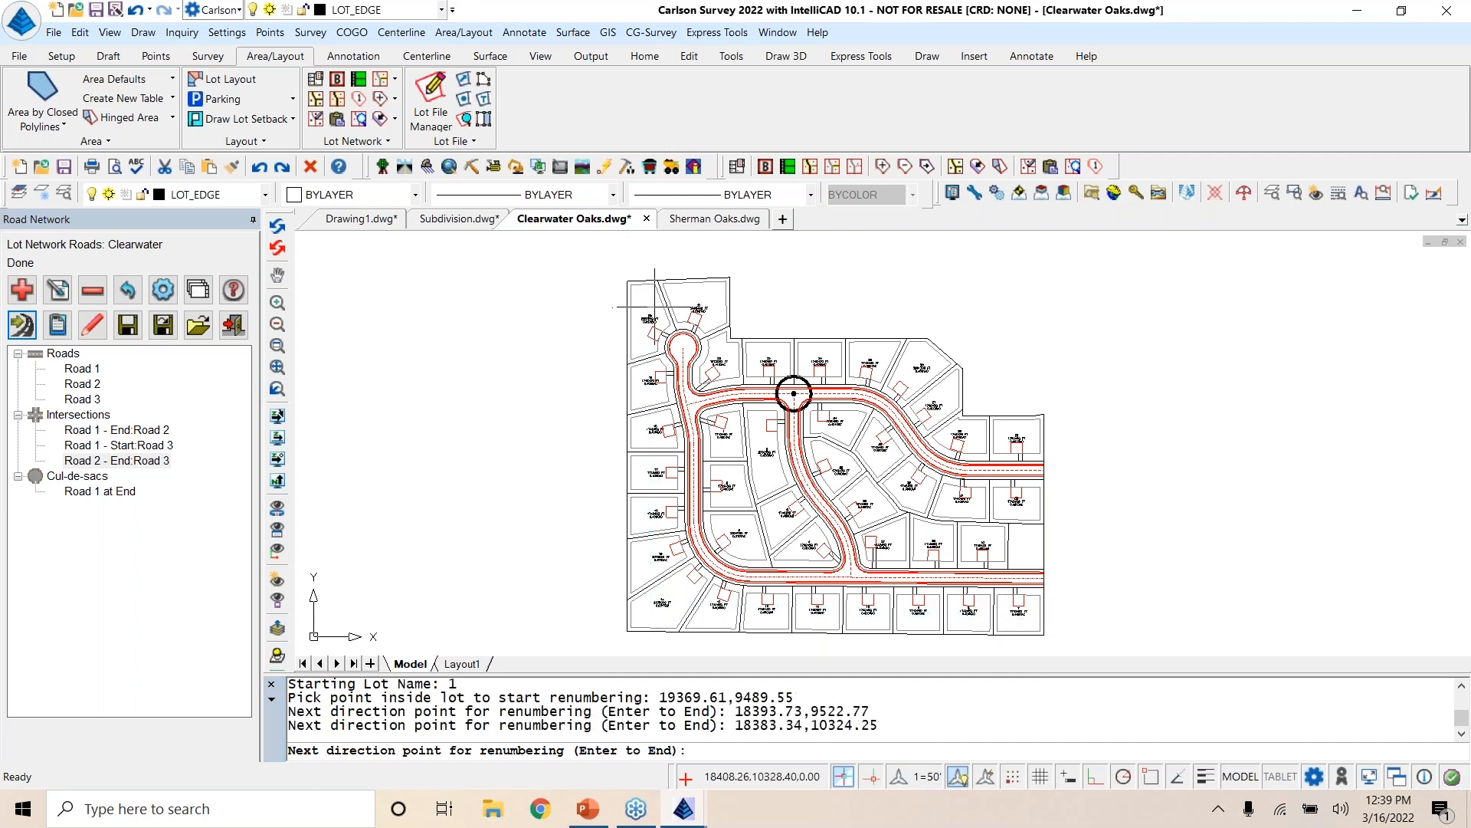
pyautogui.click(703, 294)
pyautogui.click(718, 354)
pyautogui.click(906, 370)
pyautogui.click(954, 440)
pyautogui.click(1021, 444)
# Step: Continue the renumbering path through the interior lots, ending at the row north of the southern road, and finish the renumbering
pyautogui.click(1017, 503)
pyautogui.click(895, 488)
pyautogui.click(837, 424)
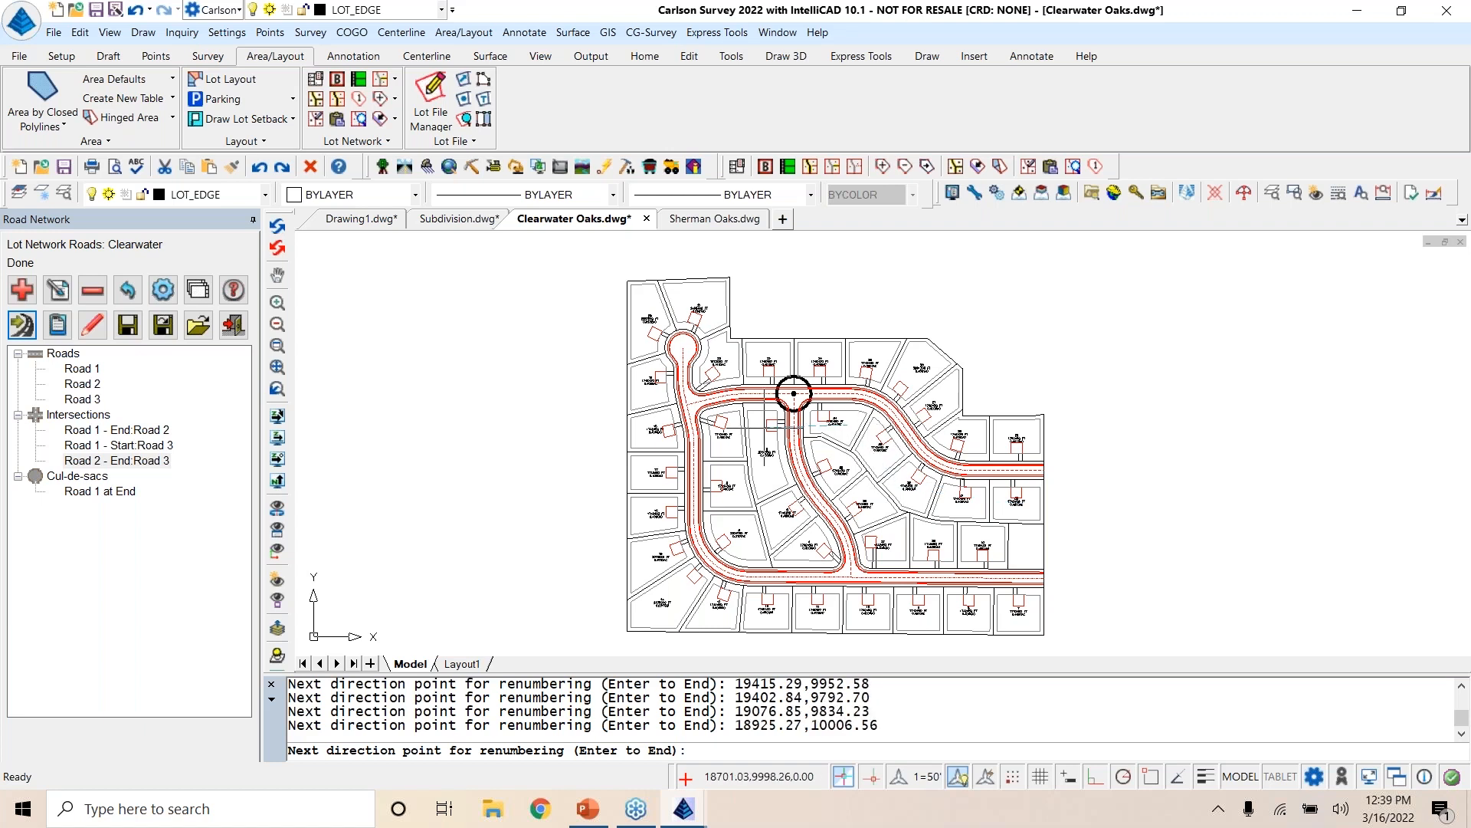
pyautogui.click(753, 427)
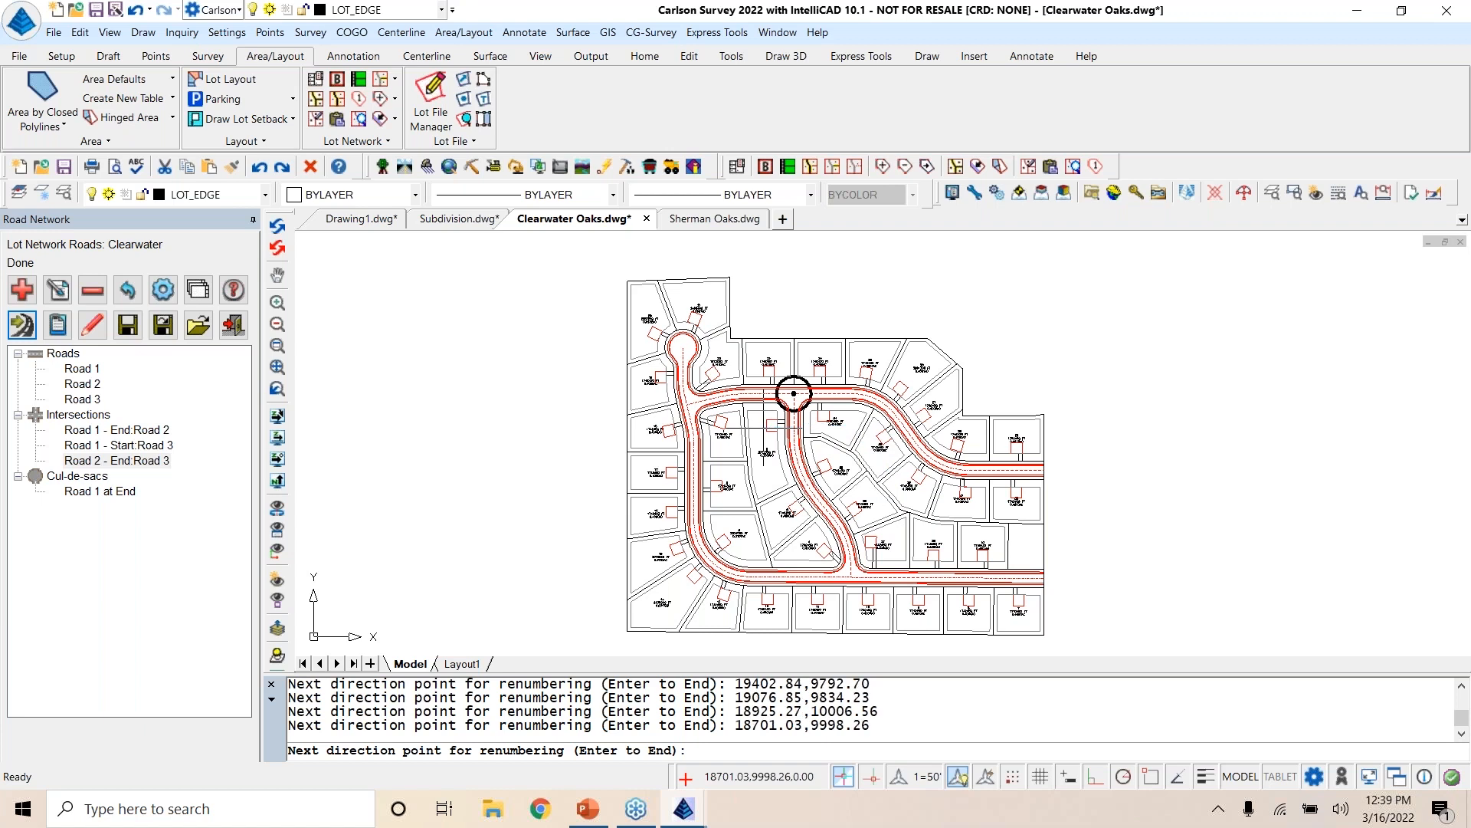
pyautogui.click(717, 429)
pyautogui.click(719, 538)
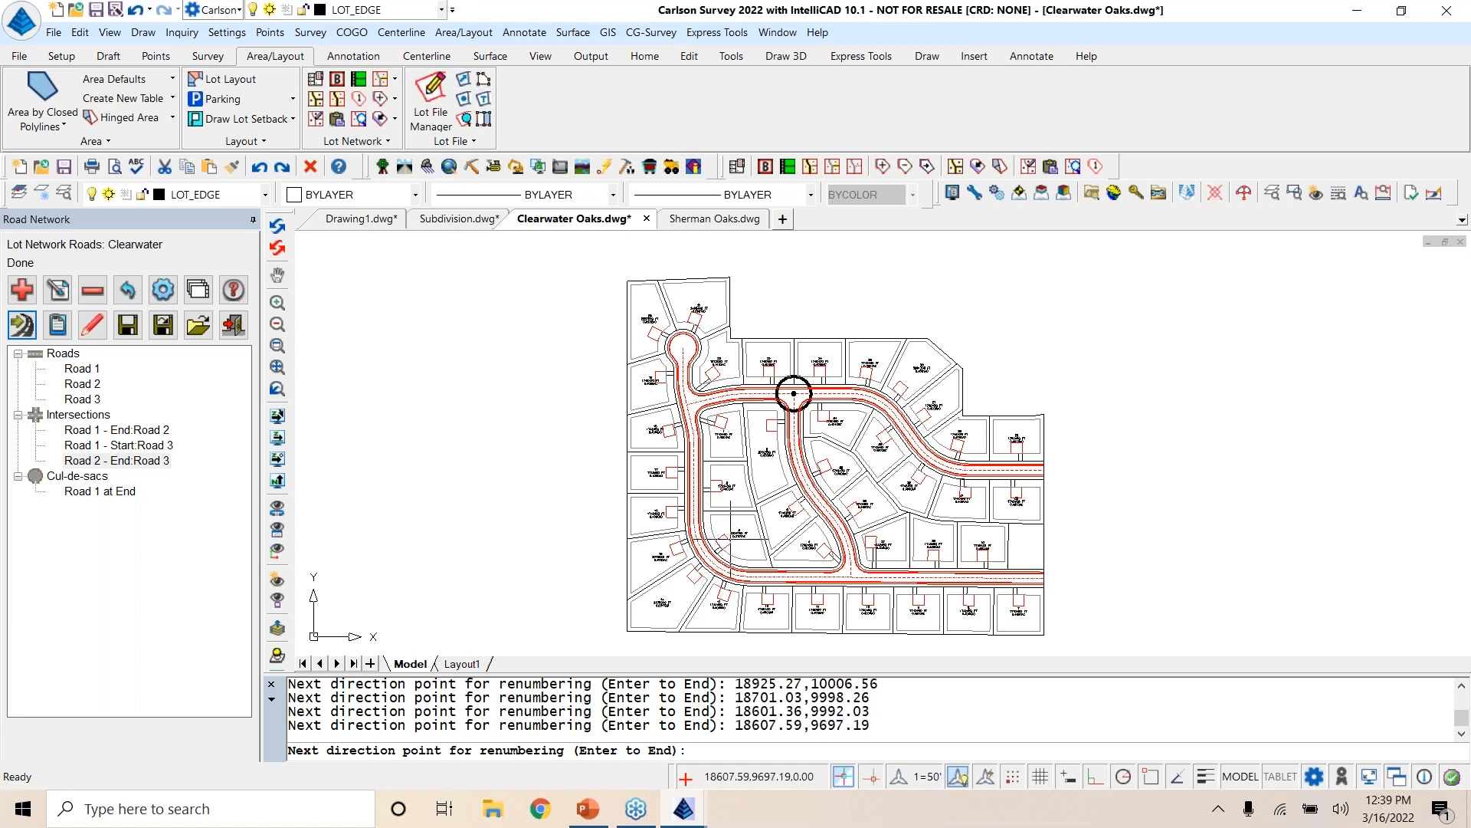
pyautogui.click(762, 516)
pyautogui.click(810, 551)
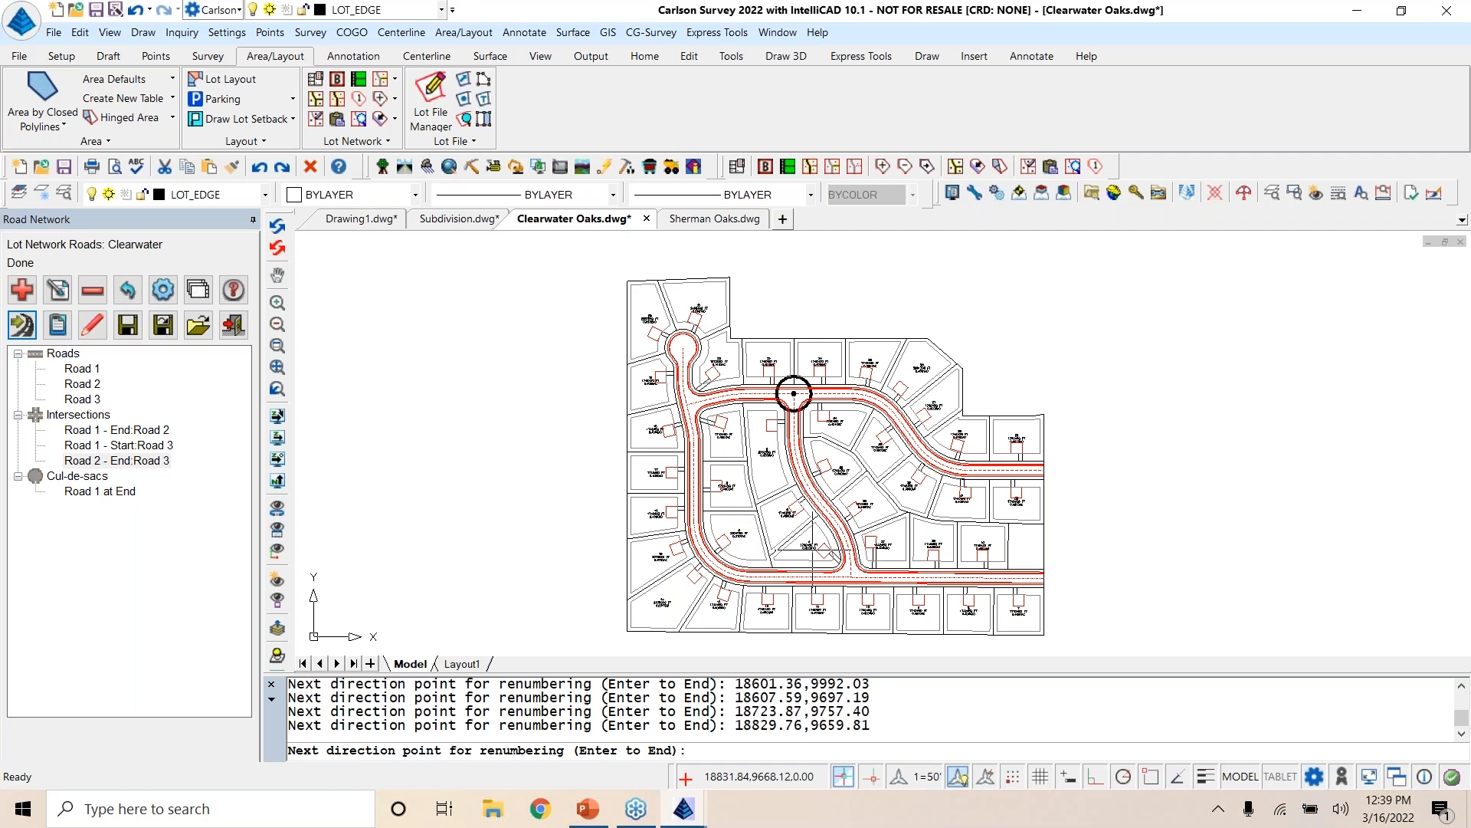
pyautogui.click(833, 450)
pyautogui.click(884, 537)
pyautogui.click(984, 541)
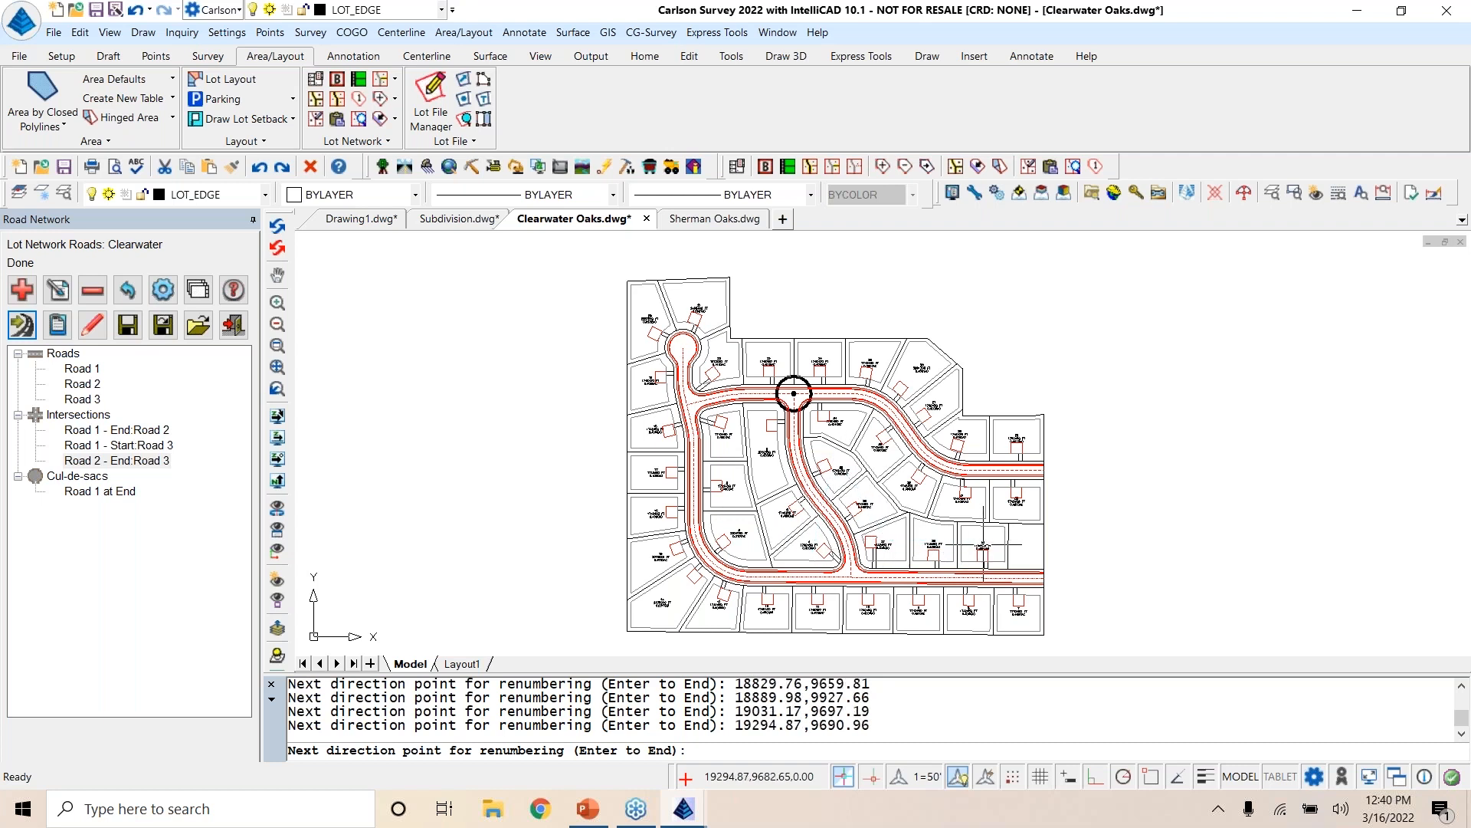
pyautogui.press('Return')
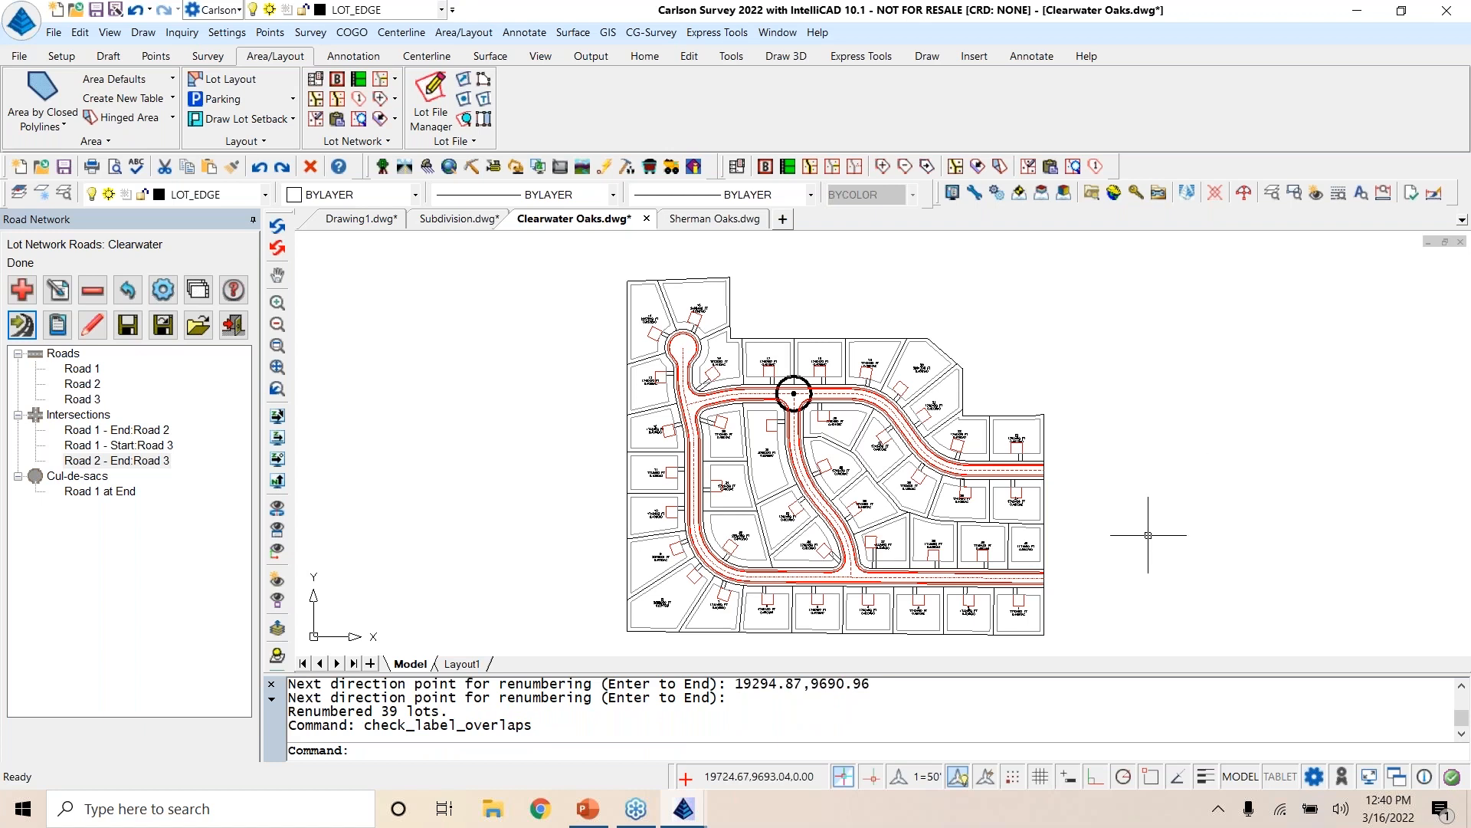
# Step: Enable Label Lines and Arcs in the lot network settings and update the lot network labels
pyautogui.scroll(8, 1058, 555)
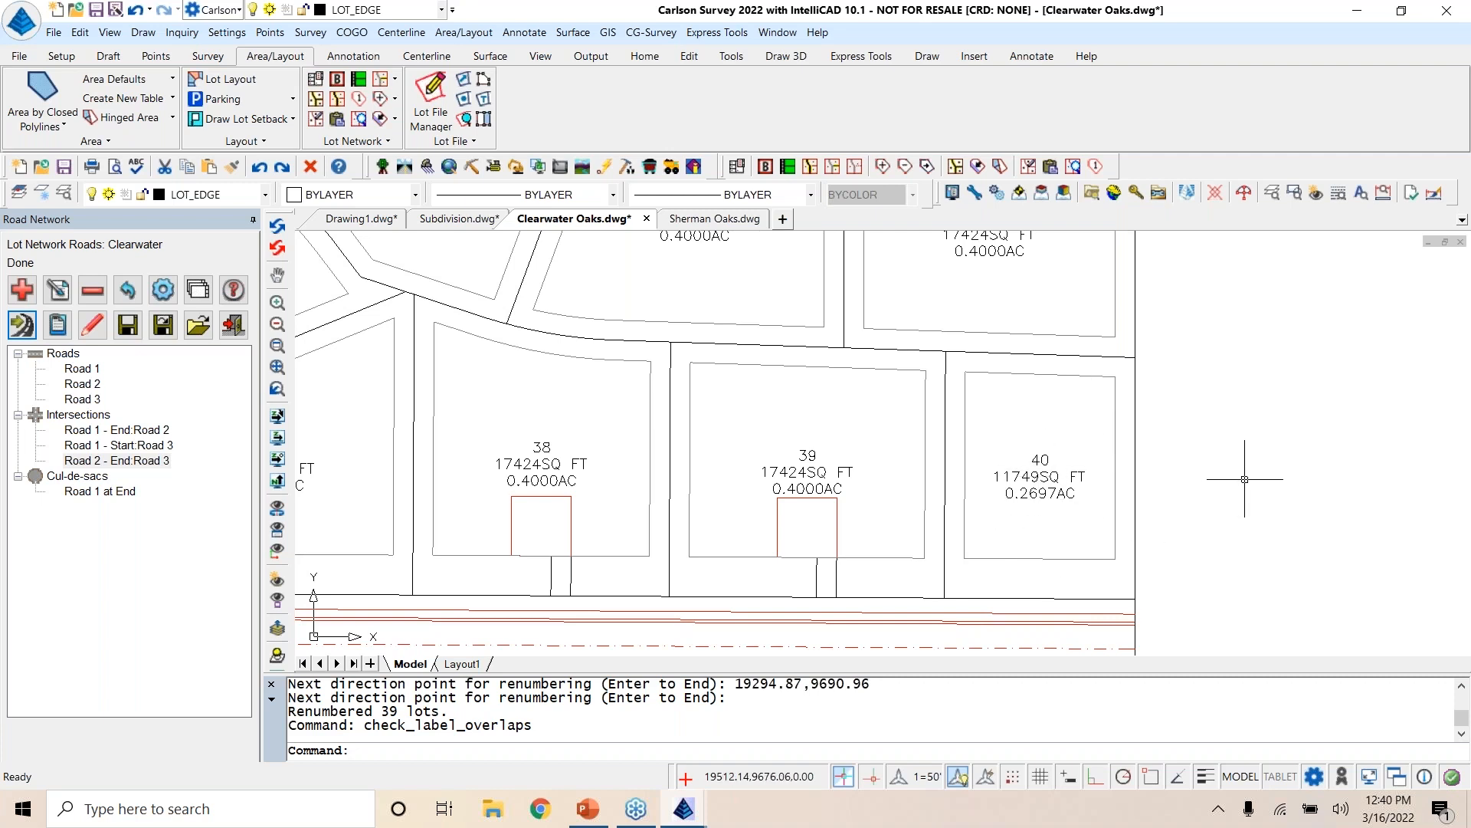
pyautogui.scroll(-8, 1245, 478)
pyautogui.moveTo(1251, 479)
pyautogui.mouseDown(button='middle')
pyautogui.moveTo(1176, 503)
pyautogui.moveTo(1168, 485)
pyautogui.mouseUp(button='middle')
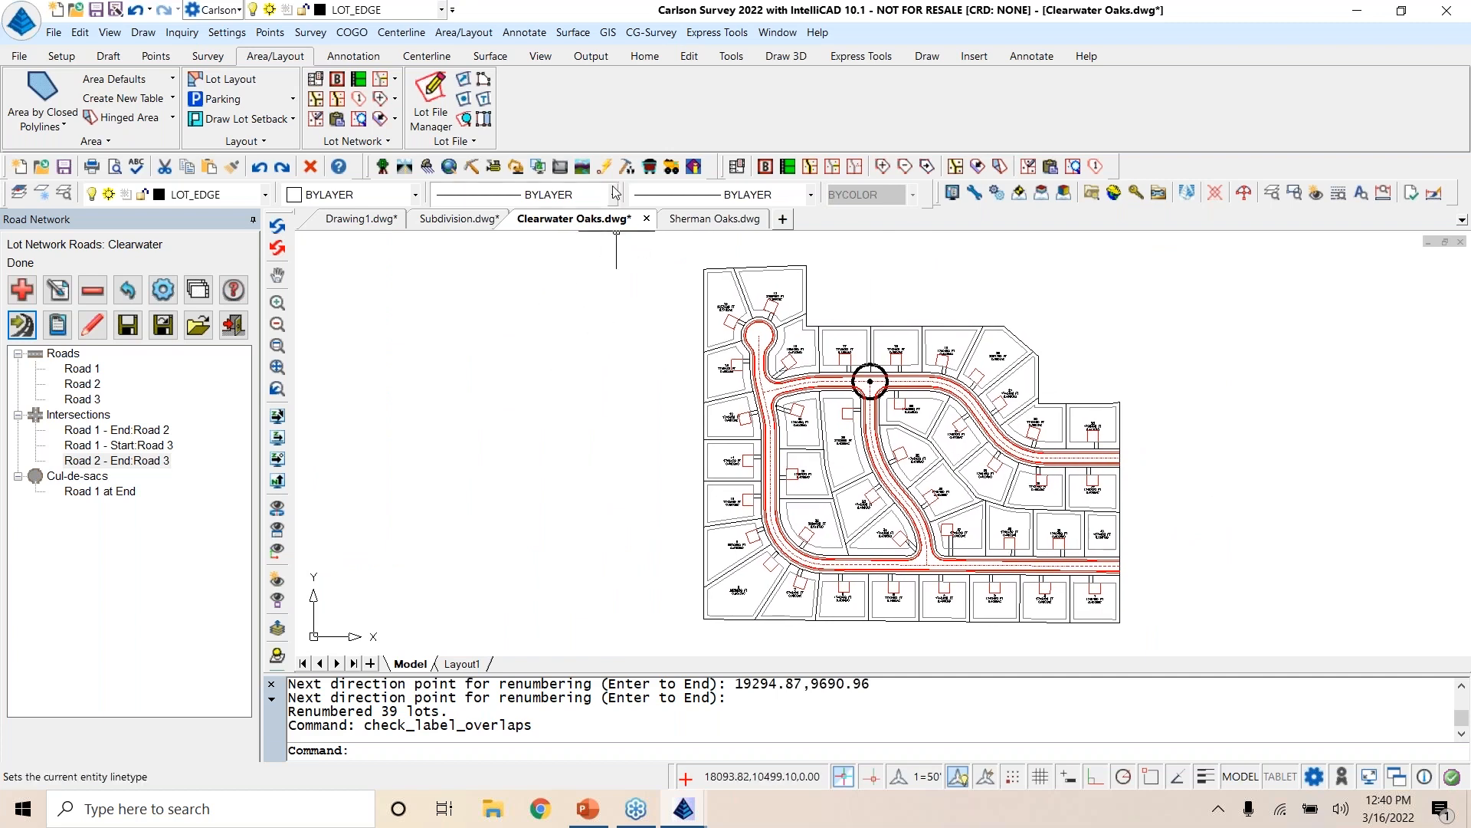
pyautogui.click(737, 166)
pyautogui.click(588, 388)
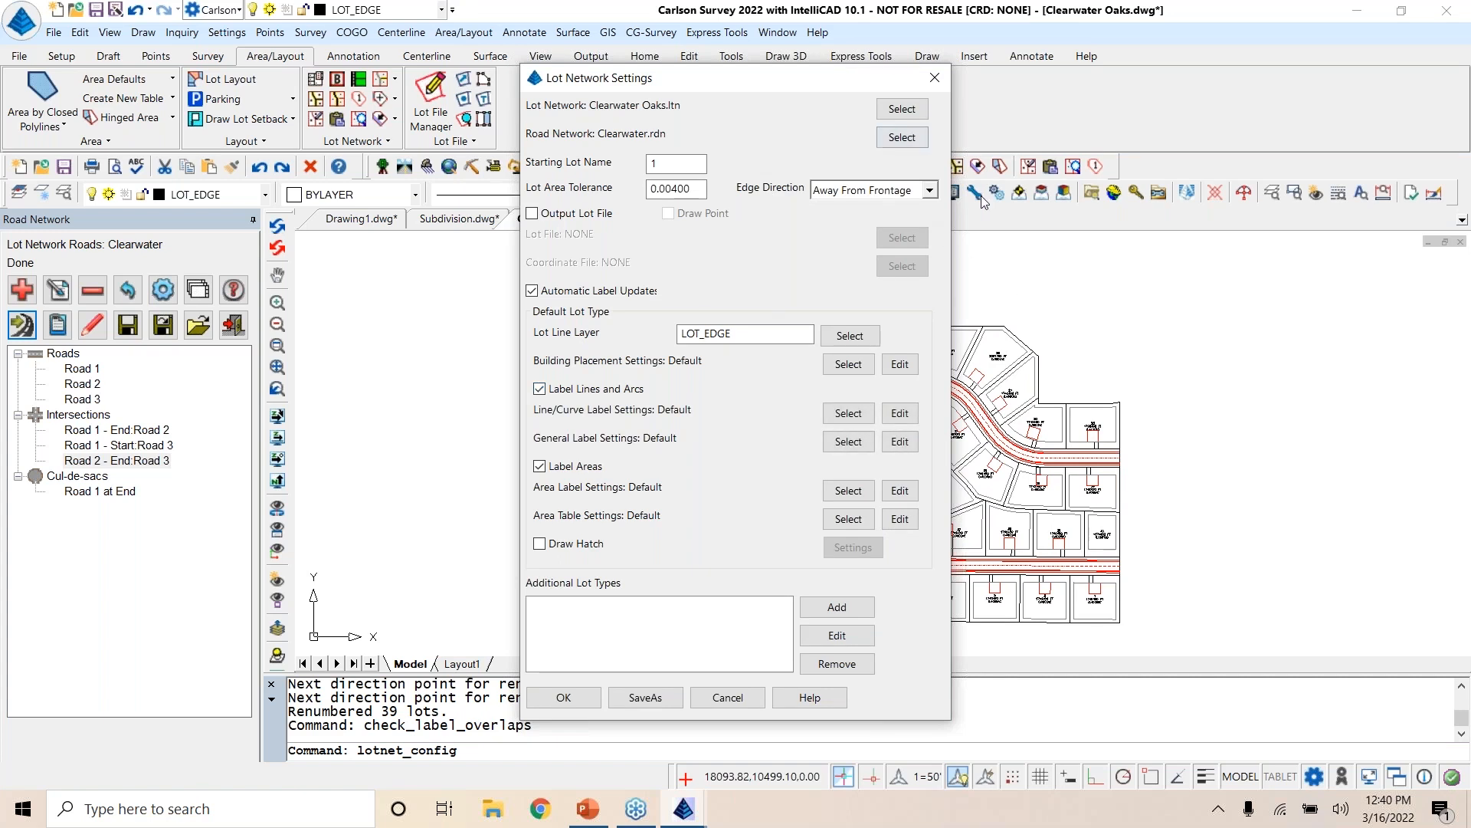
pyautogui.click(564, 698)
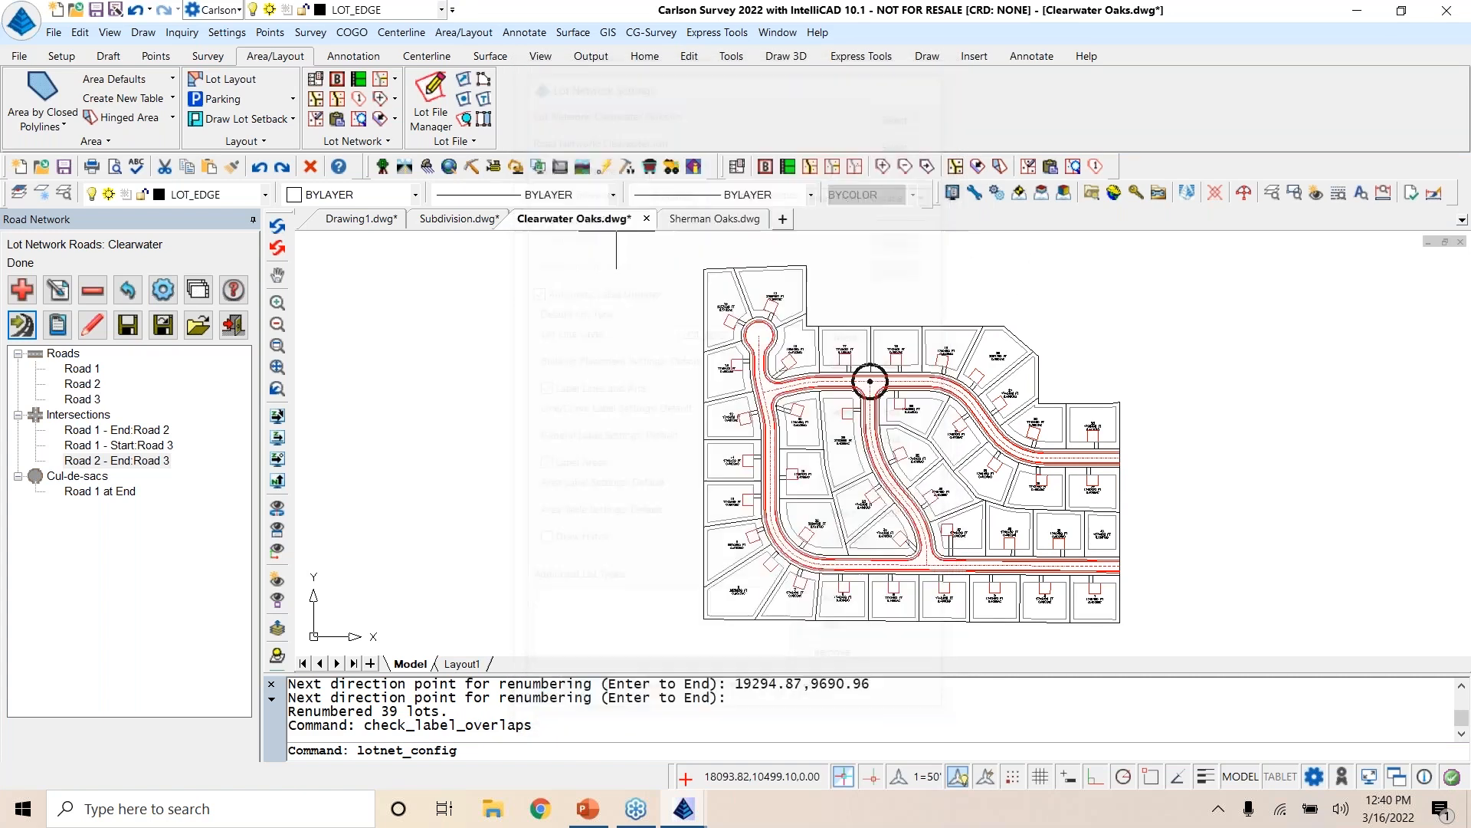
pyautogui.click(1027, 167)
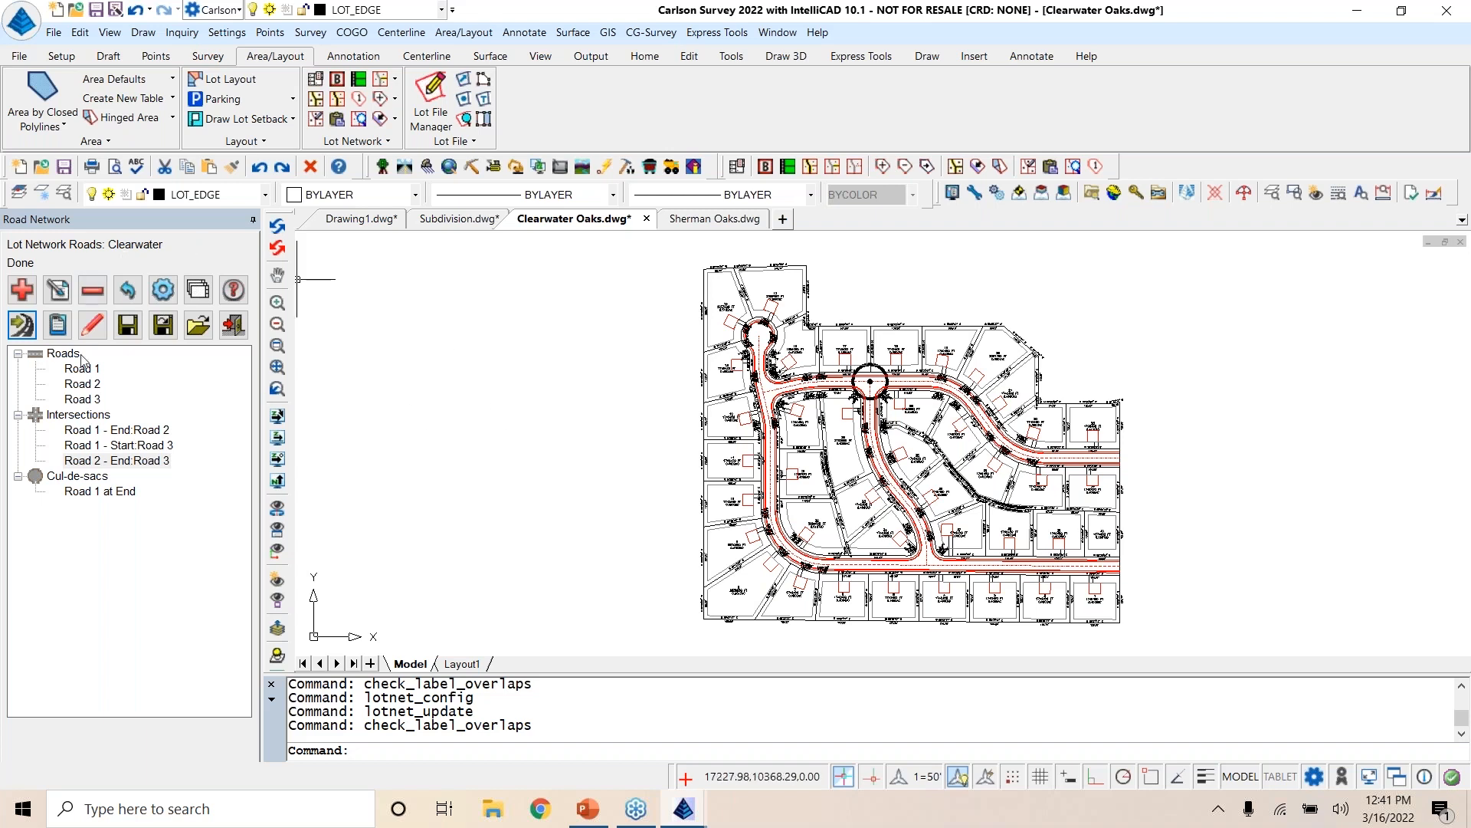
# Step: Exit the Clearwater road network editor and show the whole labelled subdivision
pyautogui.click(236, 324)
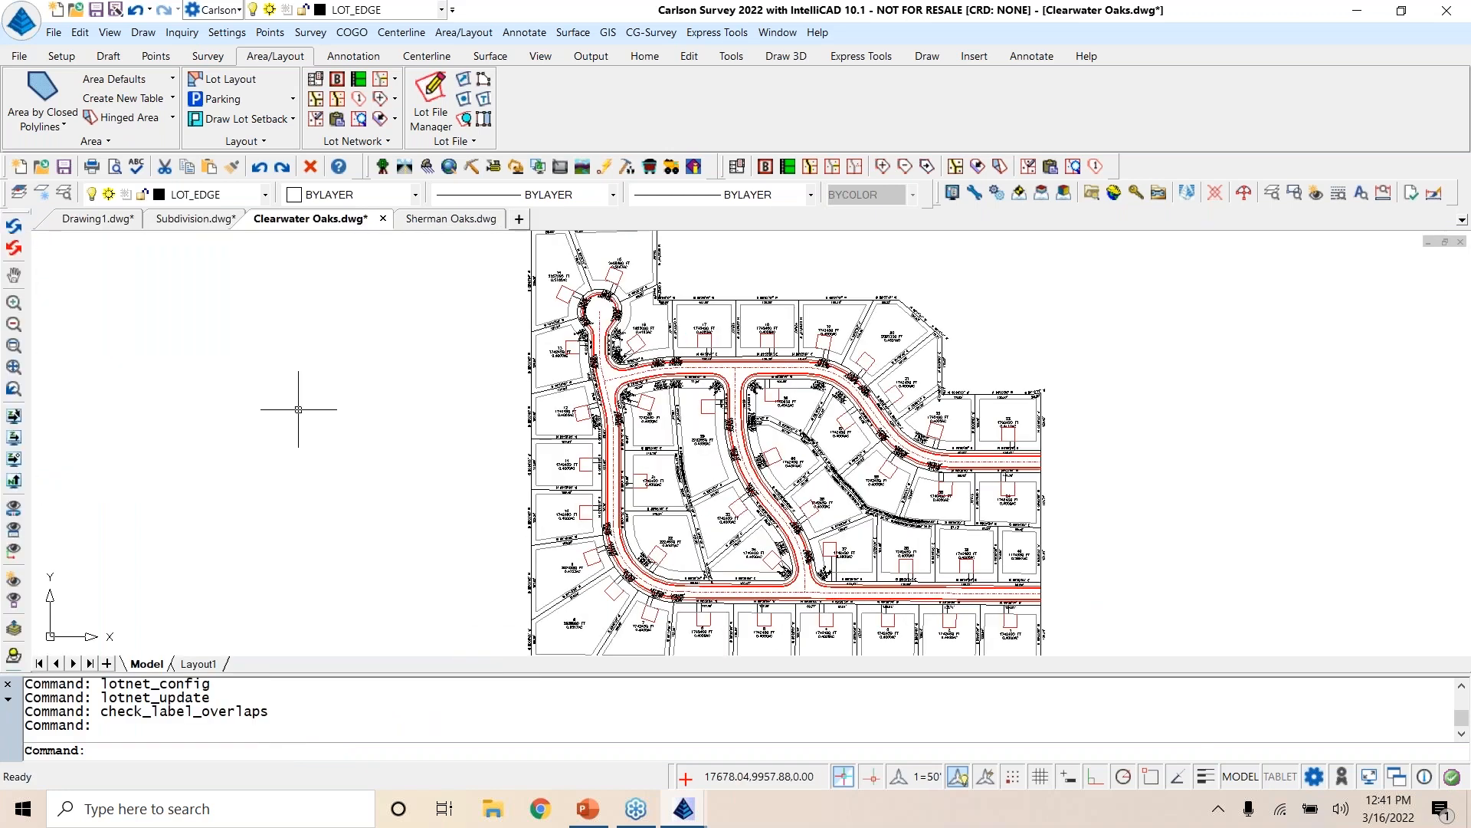
pyautogui.scroll(-2, 383, 414)
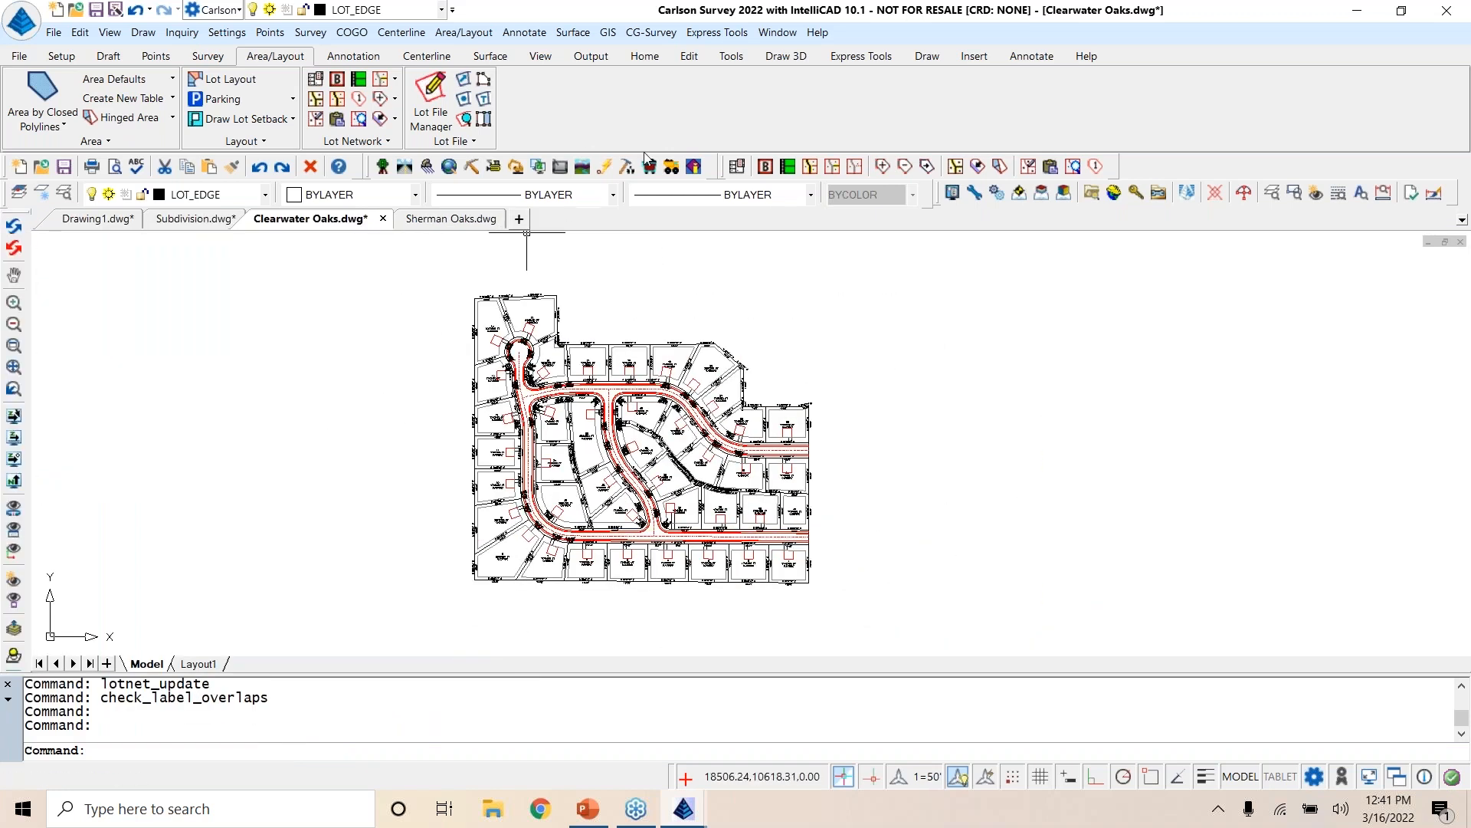
# Step: Switch to the Civil menus and open the existing Clearwater.rdn road network for processing
pyautogui.click(403, 167)
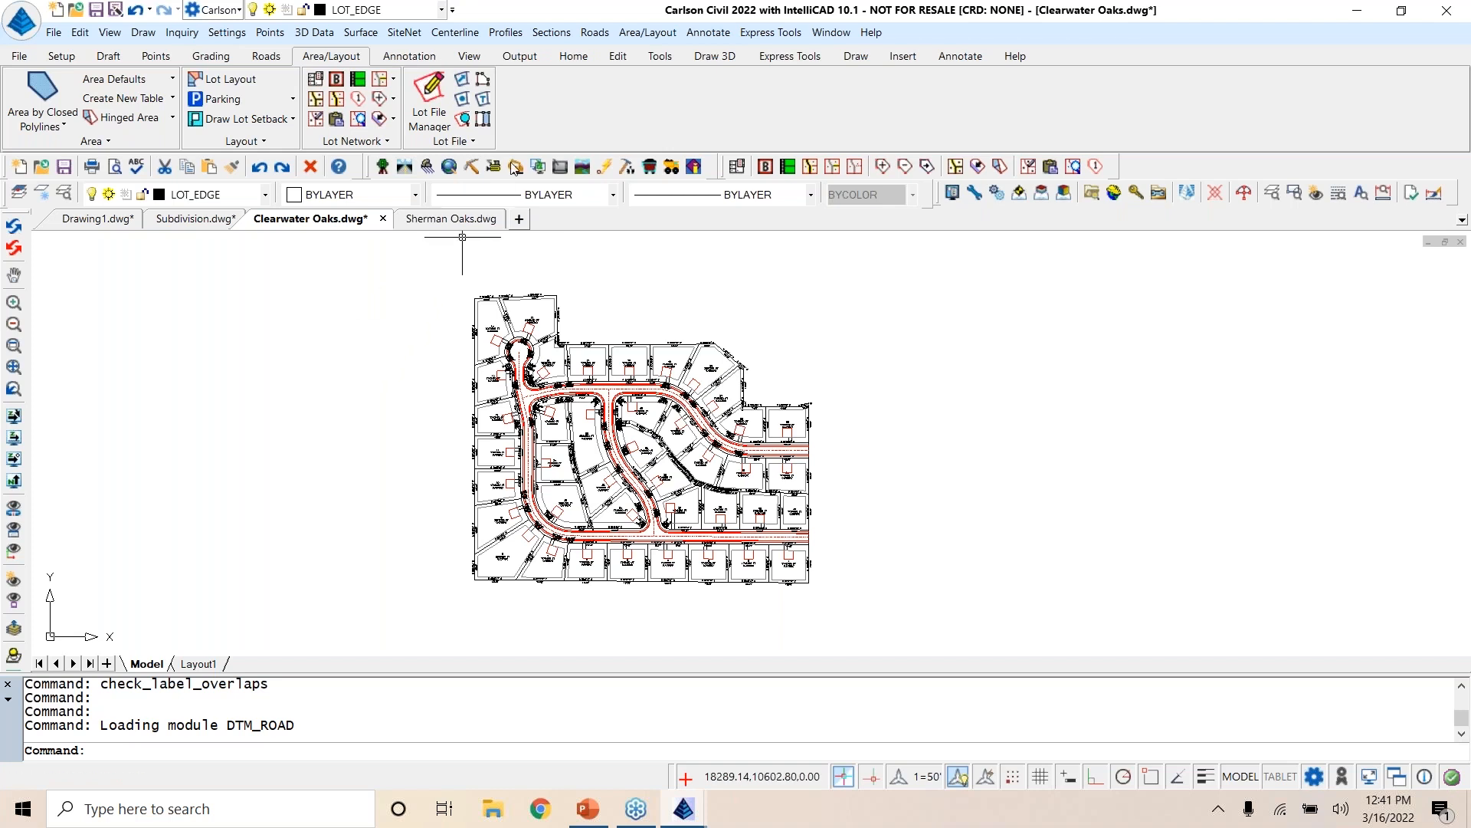
pyautogui.click(595, 32)
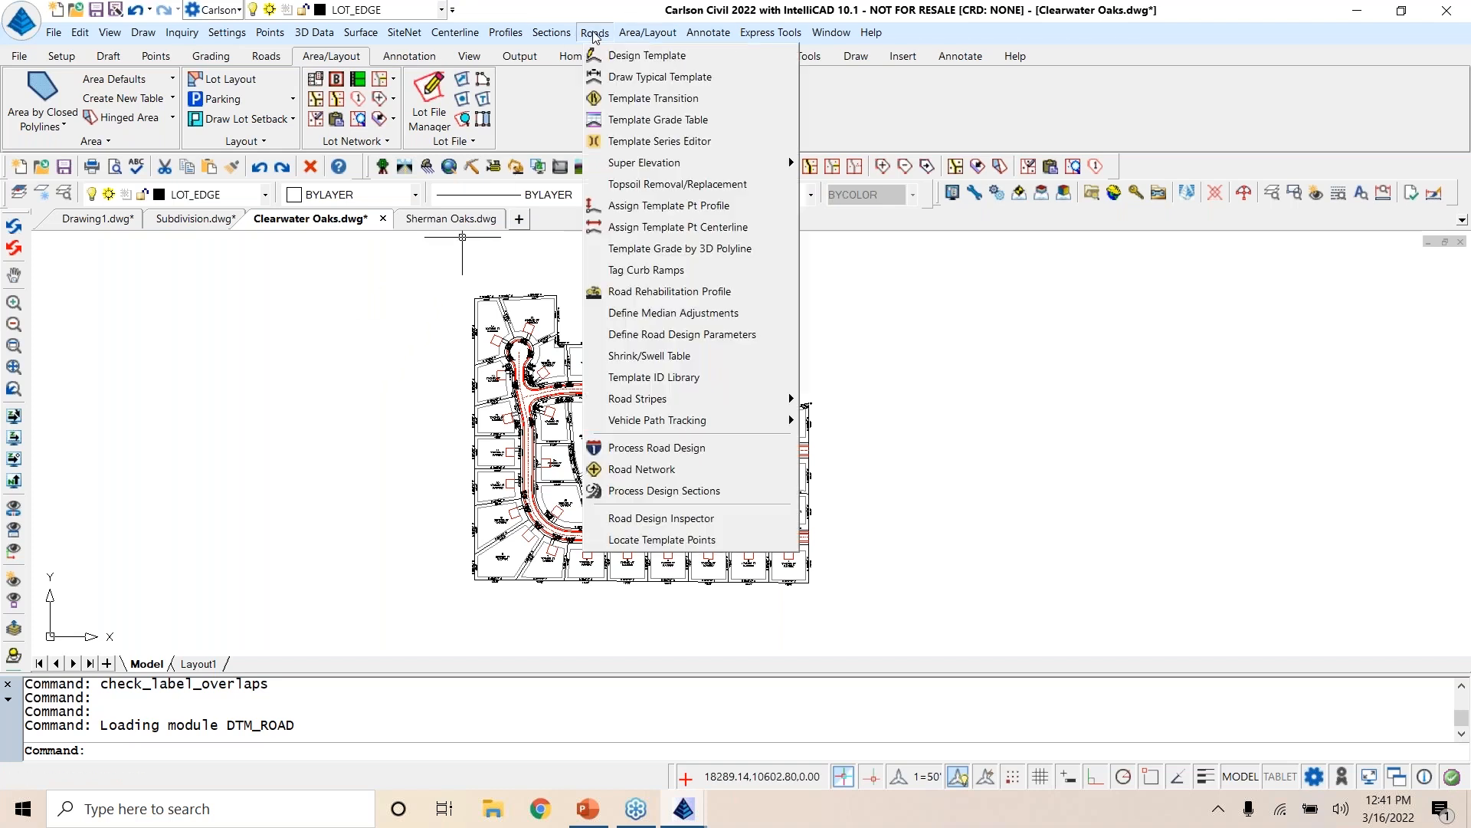
pyautogui.click(659, 470)
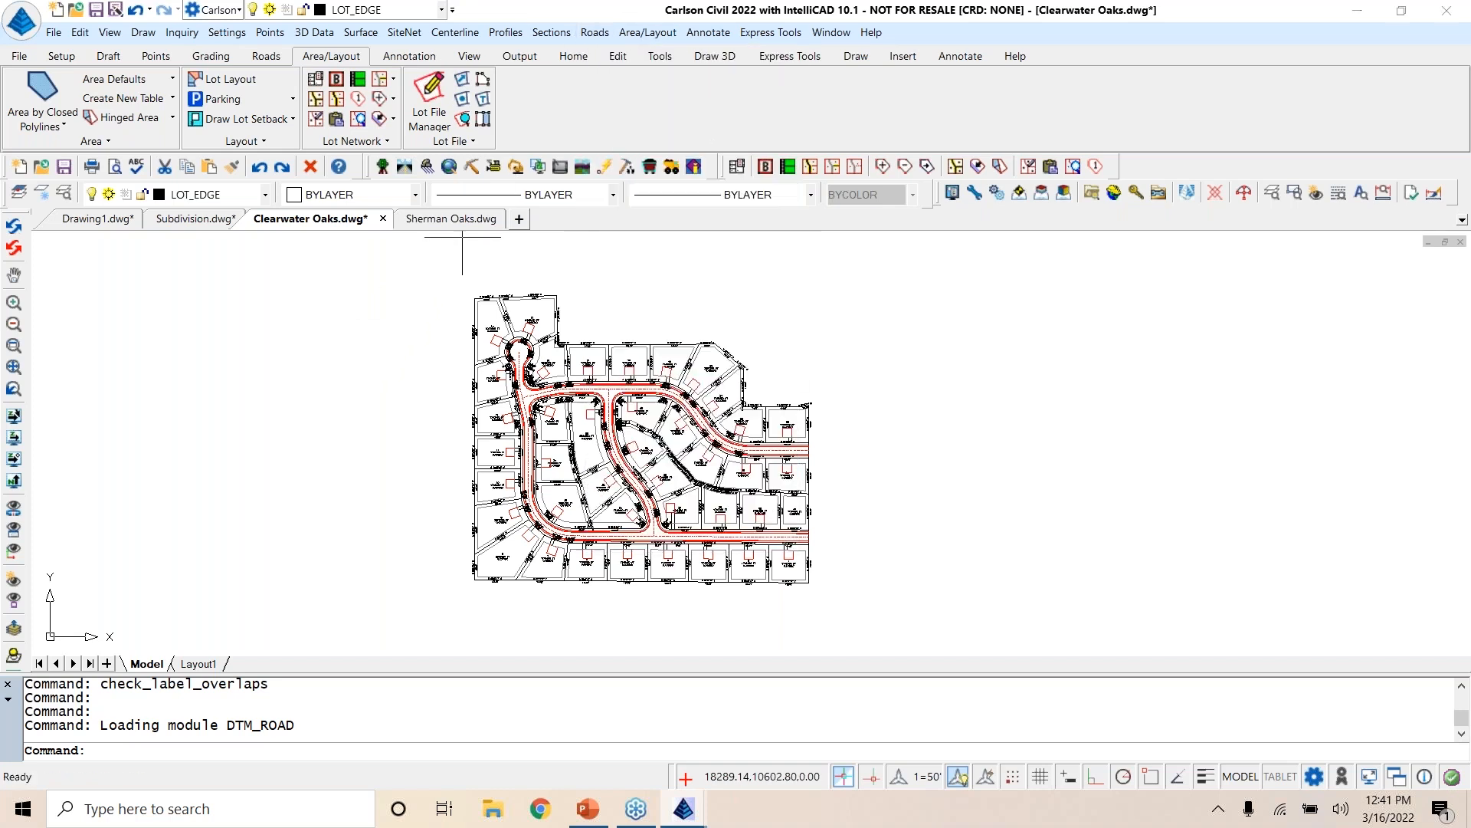
pyautogui.click(331, 274)
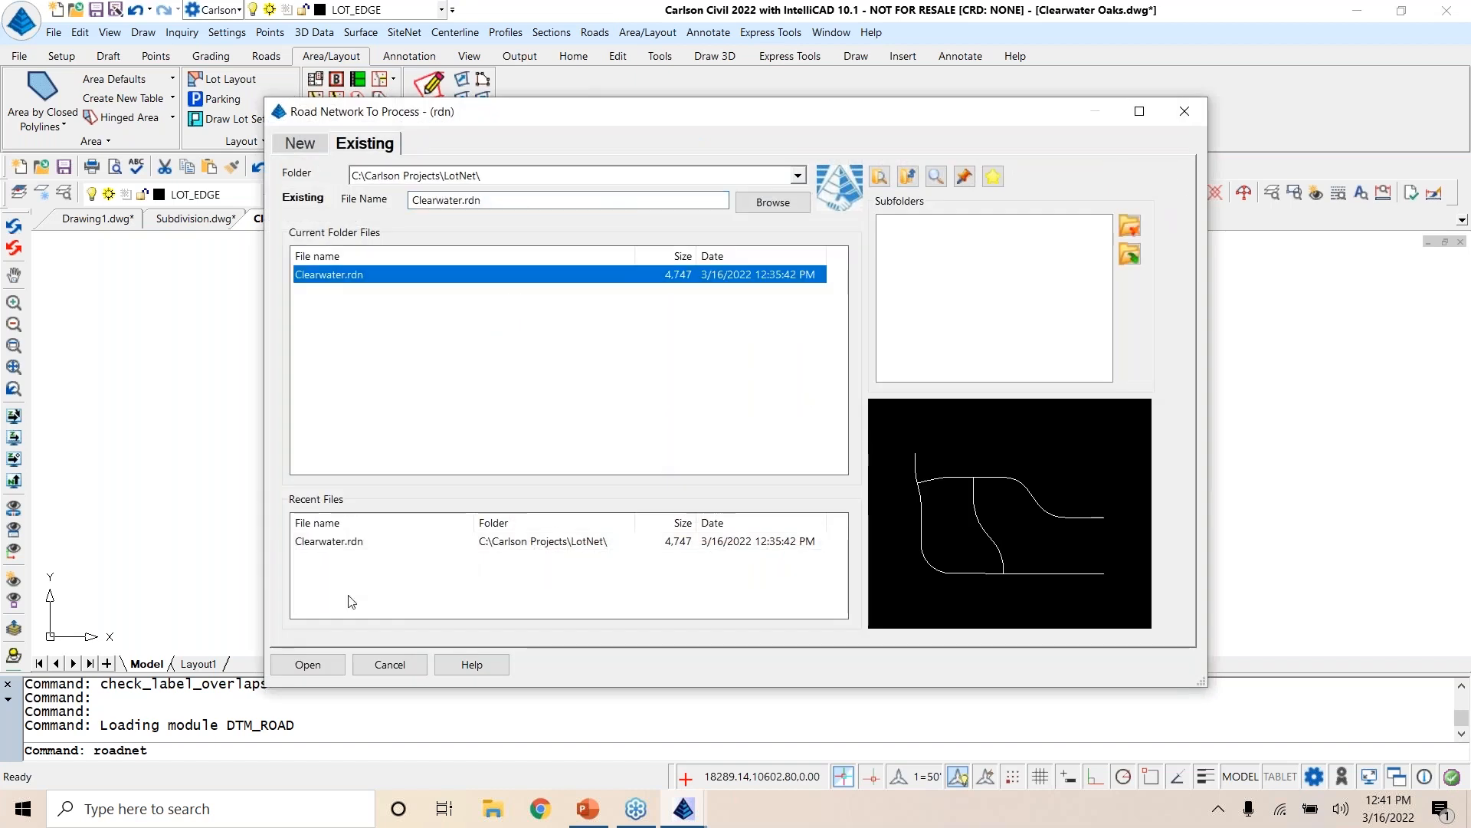
pyautogui.click(326, 668)
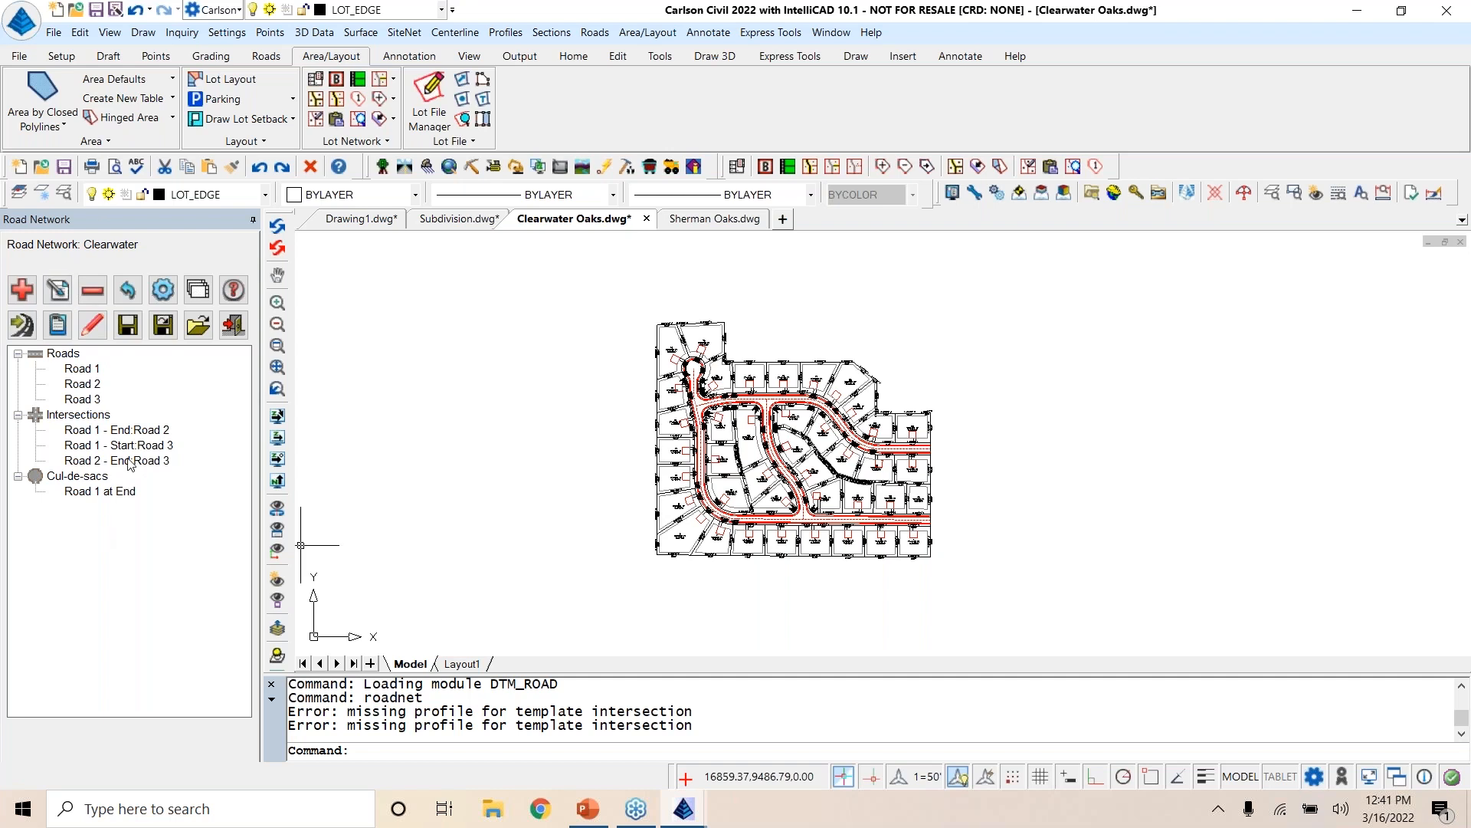
# Step: Enable Elevate Pads in the road network output options and examine its setup, including the reference elevation choices
pyautogui.click(161, 291)
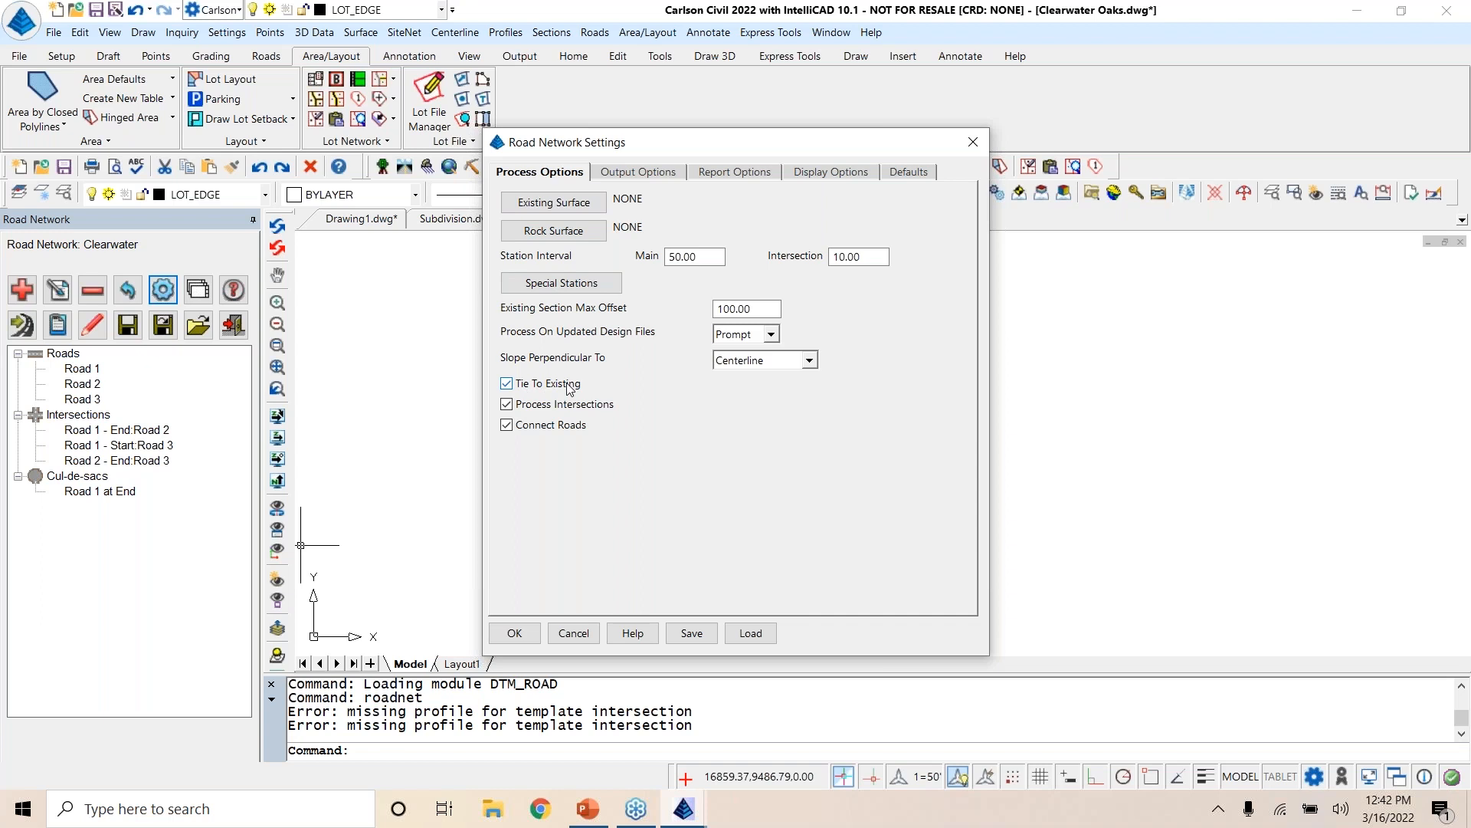
pyautogui.click(653, 178)
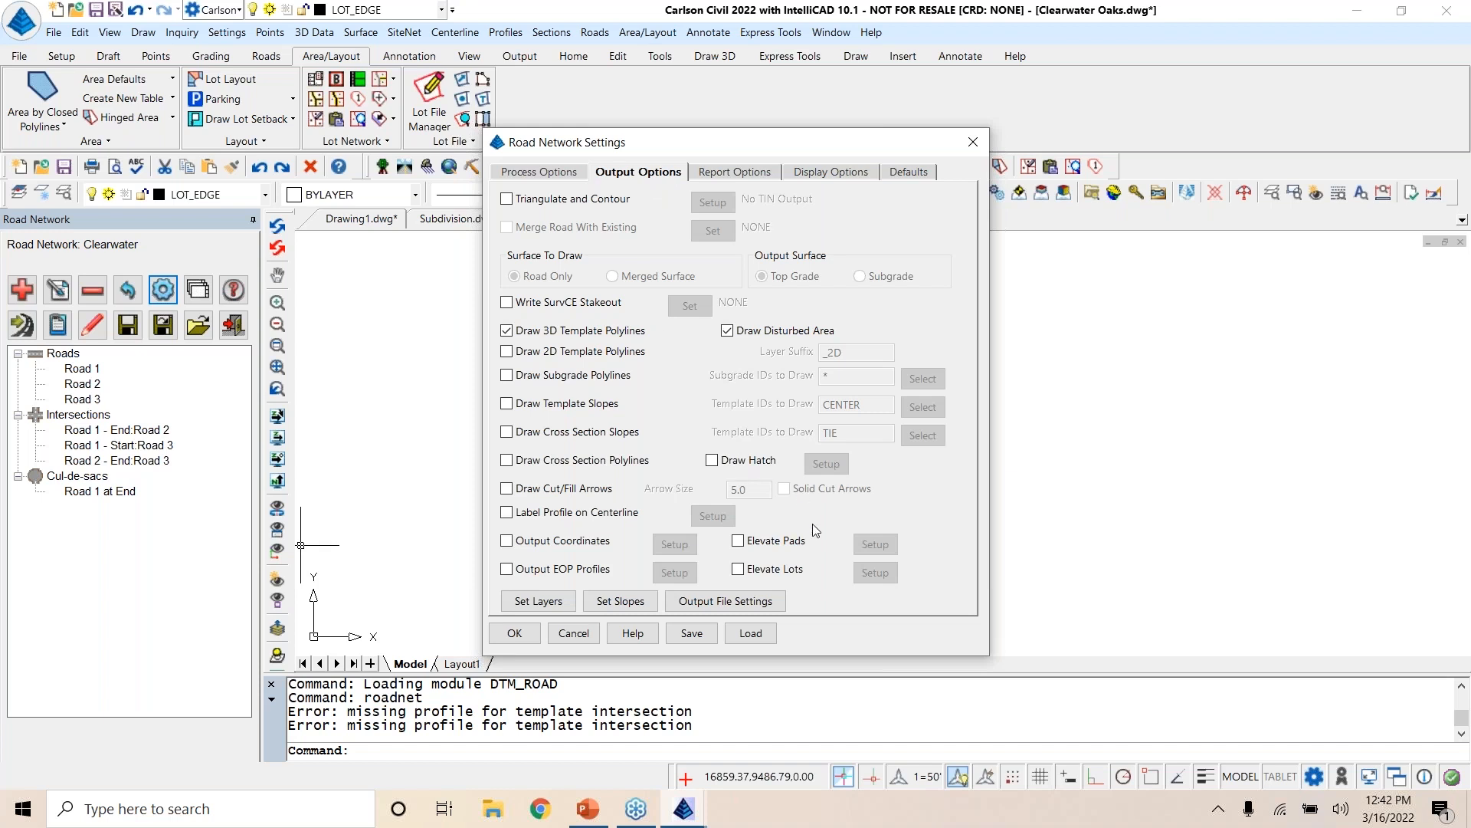
pyautogui.click(738, 541)
pyautogui.click(874, 545)
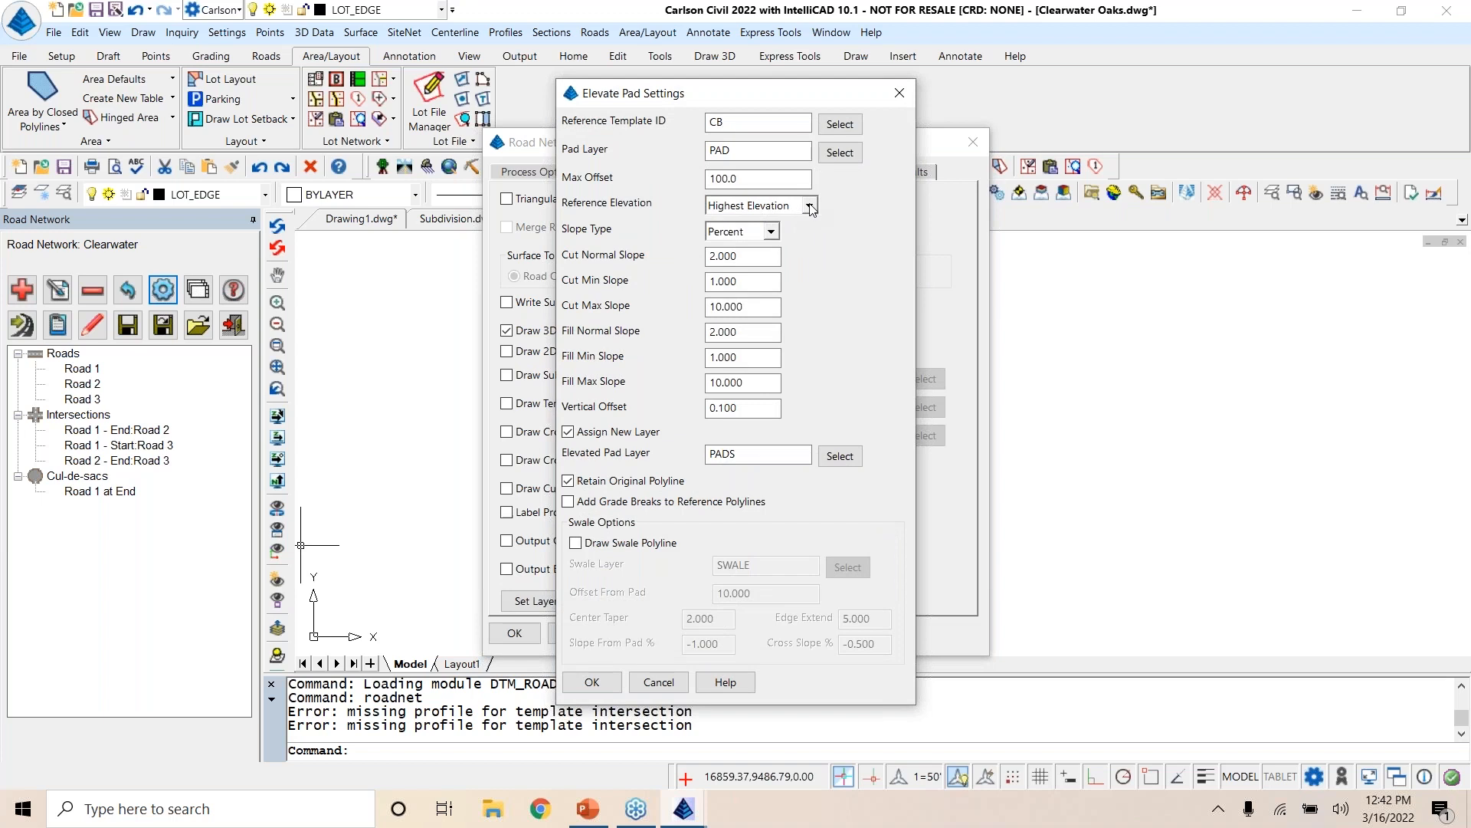
pyautogui.click(810, 206)
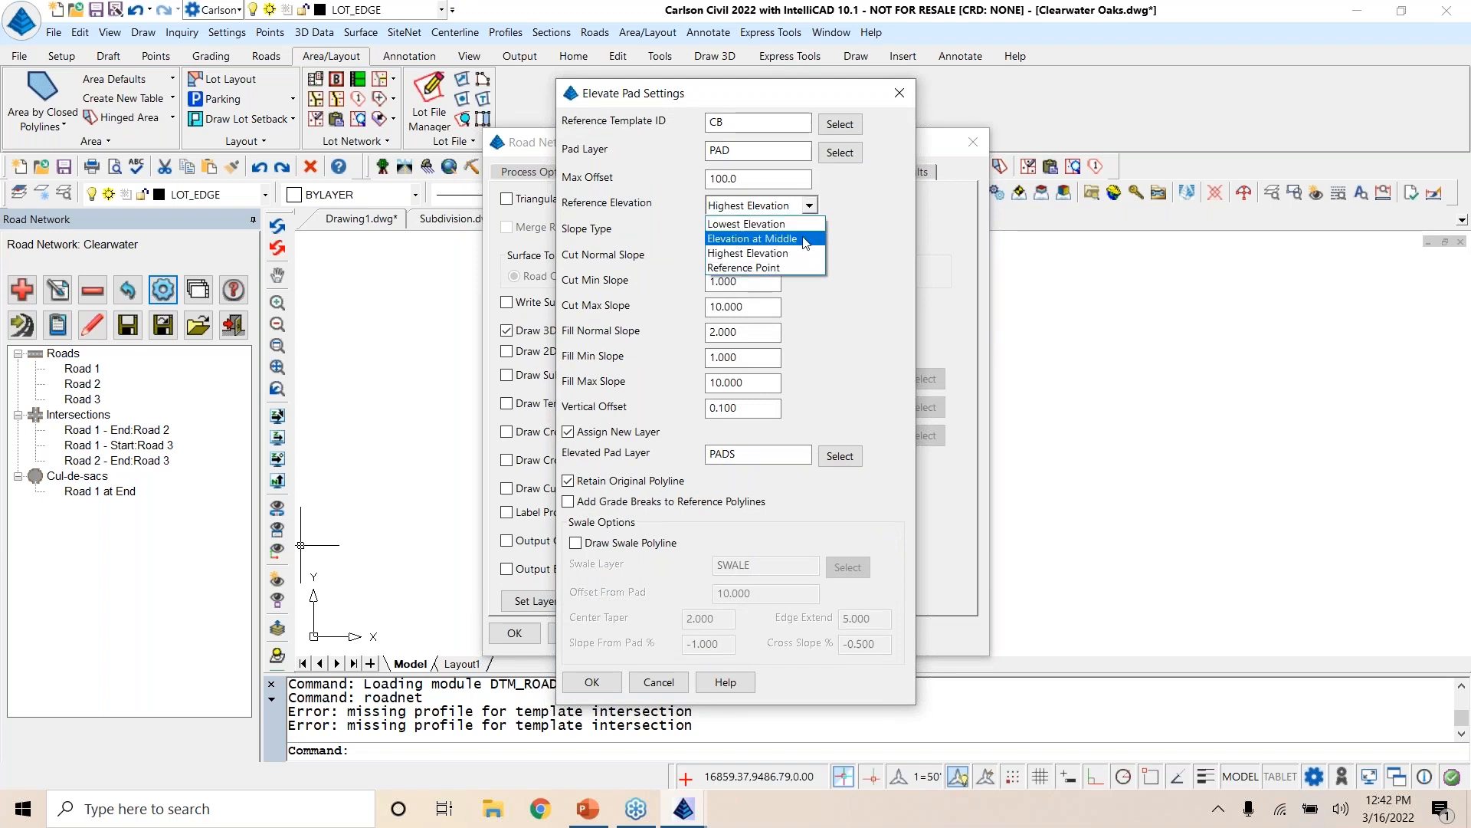
pyautogui.click(902, 101)
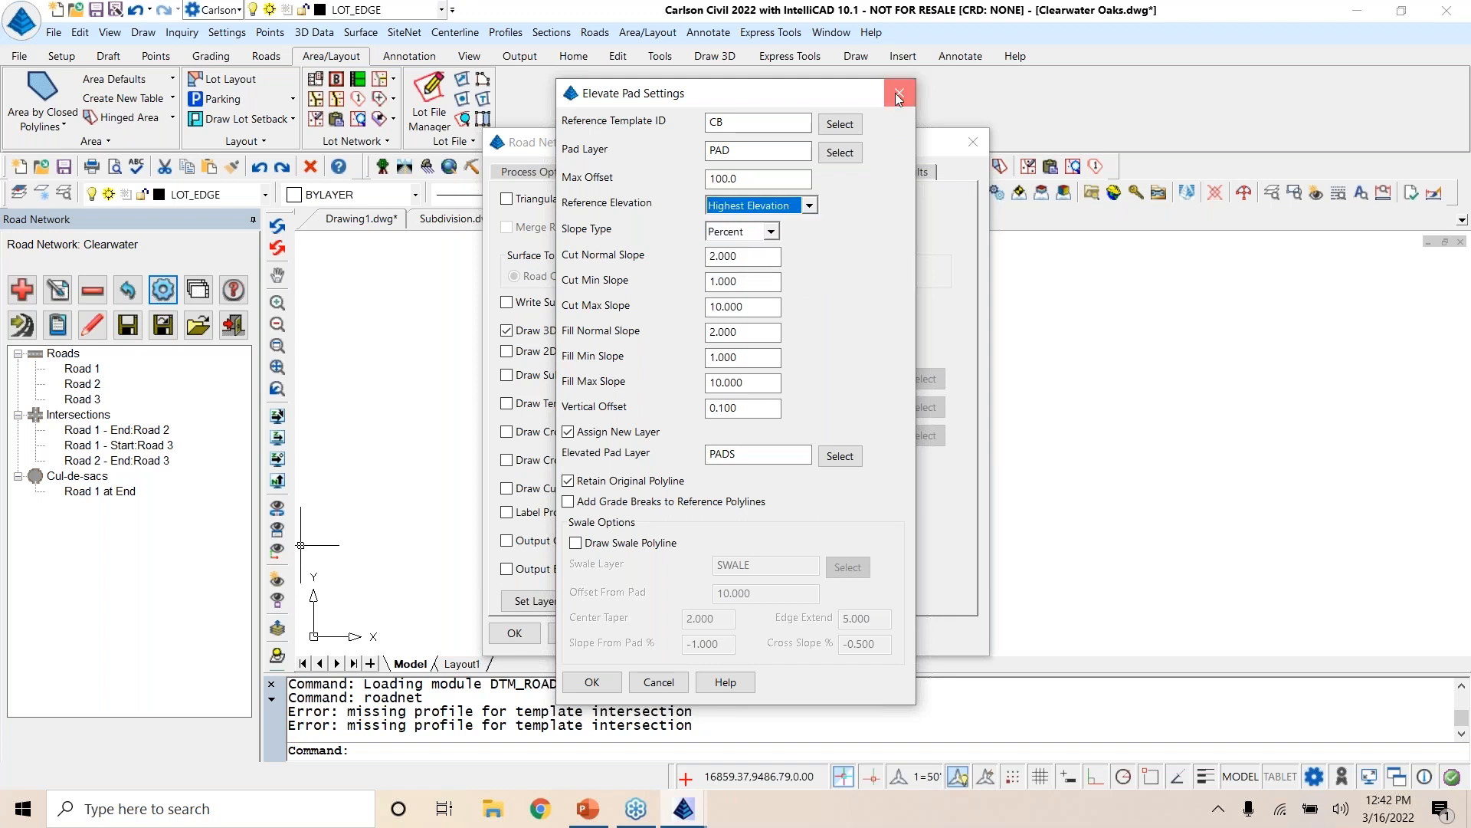
pyautogui.click(898, 95)
# Step: Turn off Elevate Pads, enable Elevate Lots, review its setup and accept the road network settings
pyautogui.click(753, 542)
pyautogui.click(756, 570)
pyautogui.click(866, 573)
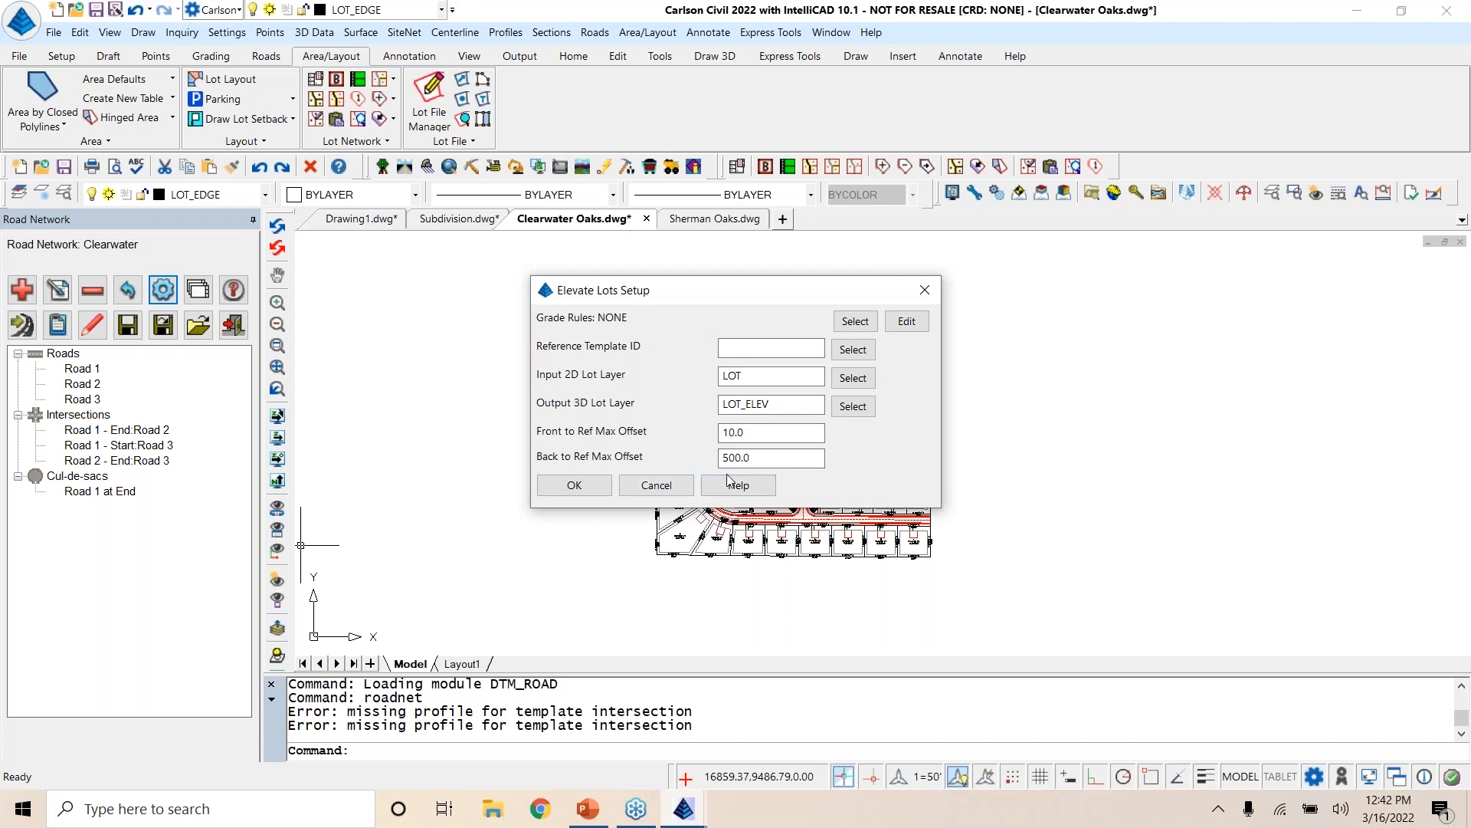
pyautogui.click(924, 291)
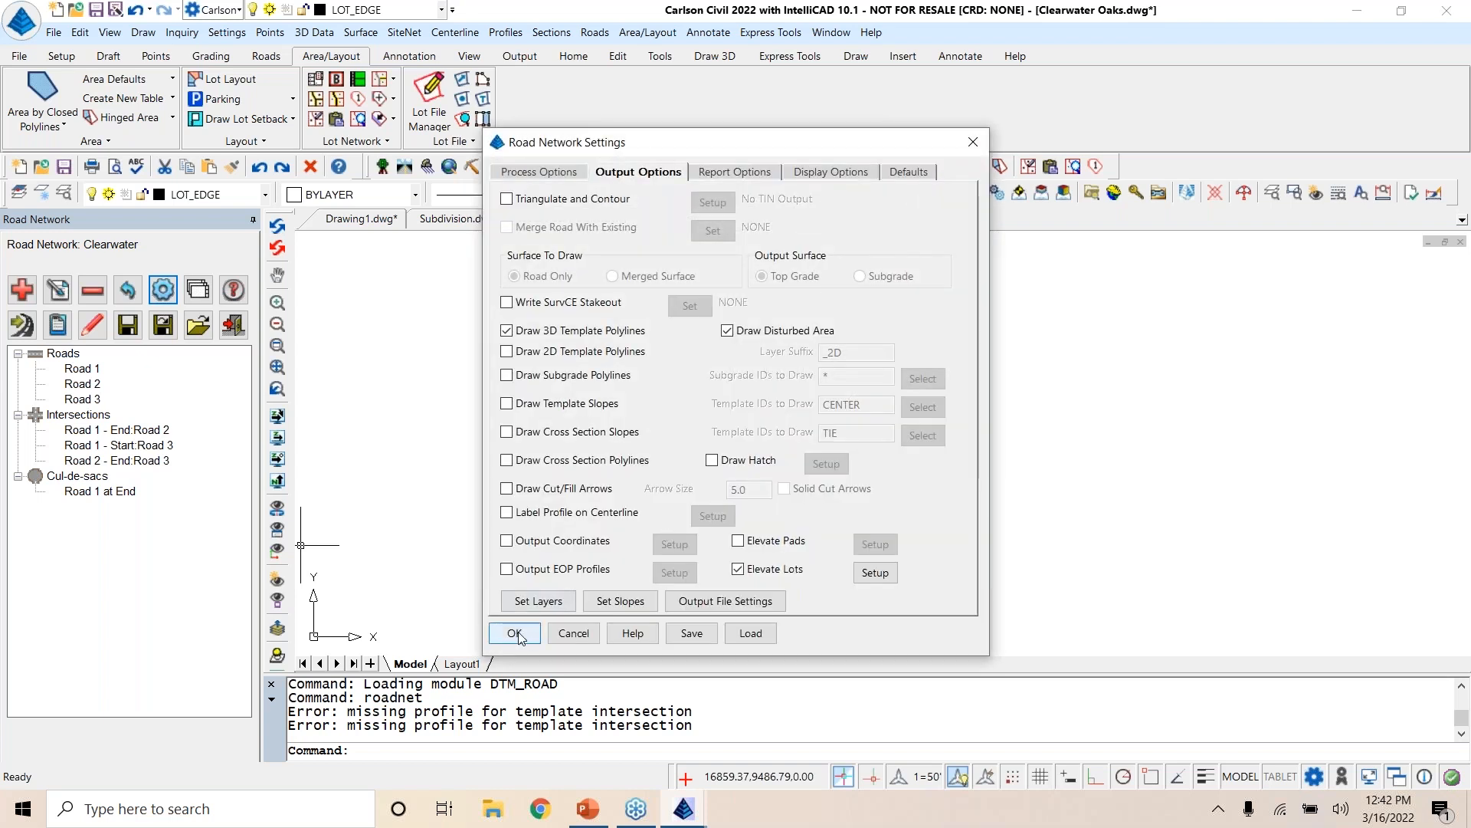
pyautogui.click(515, 634)
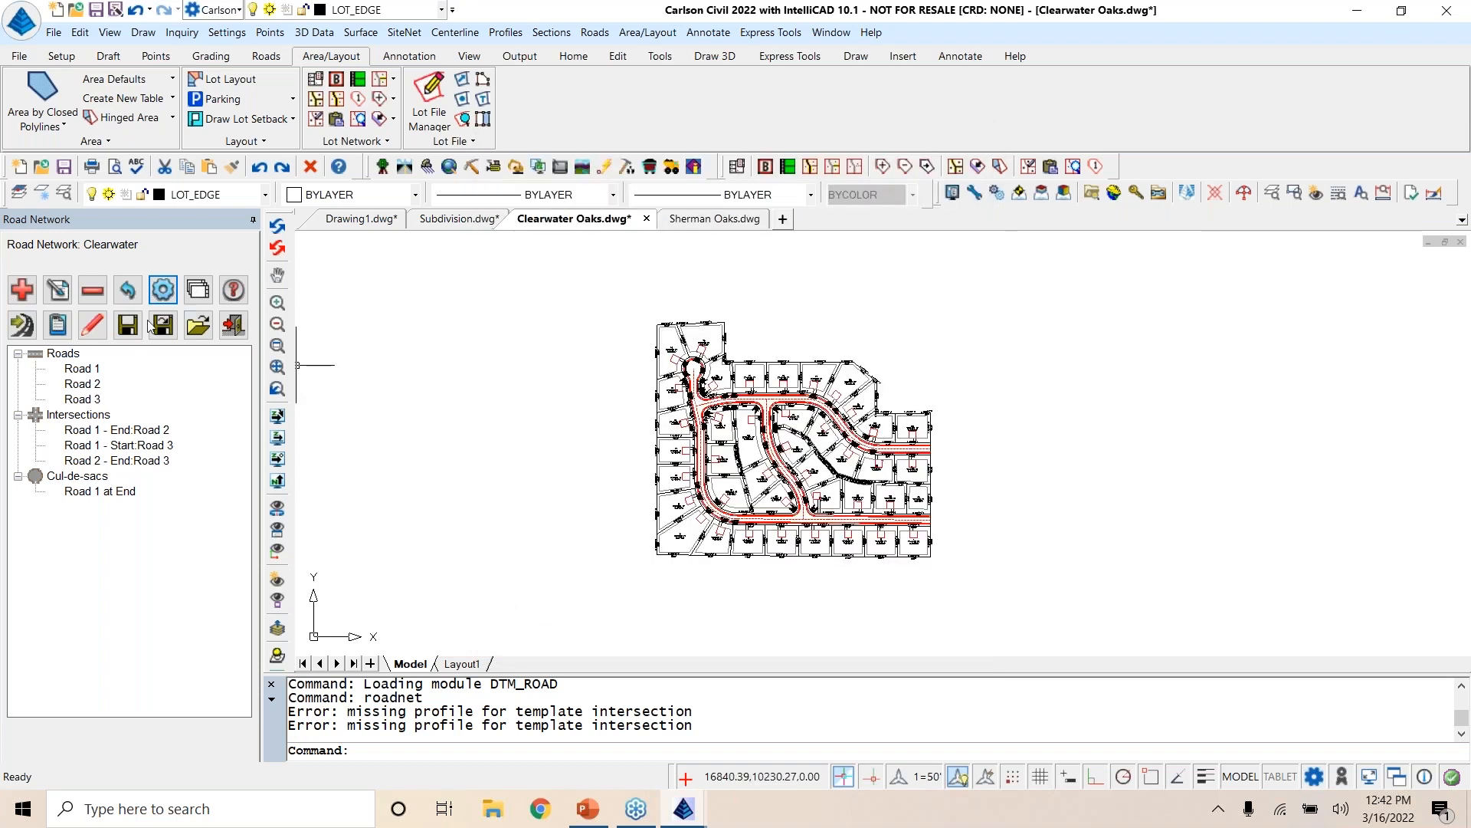
# Step: Examine the required and optional input files of Road 1, leaving the road unchanged
pyautogui.click(93, 371)
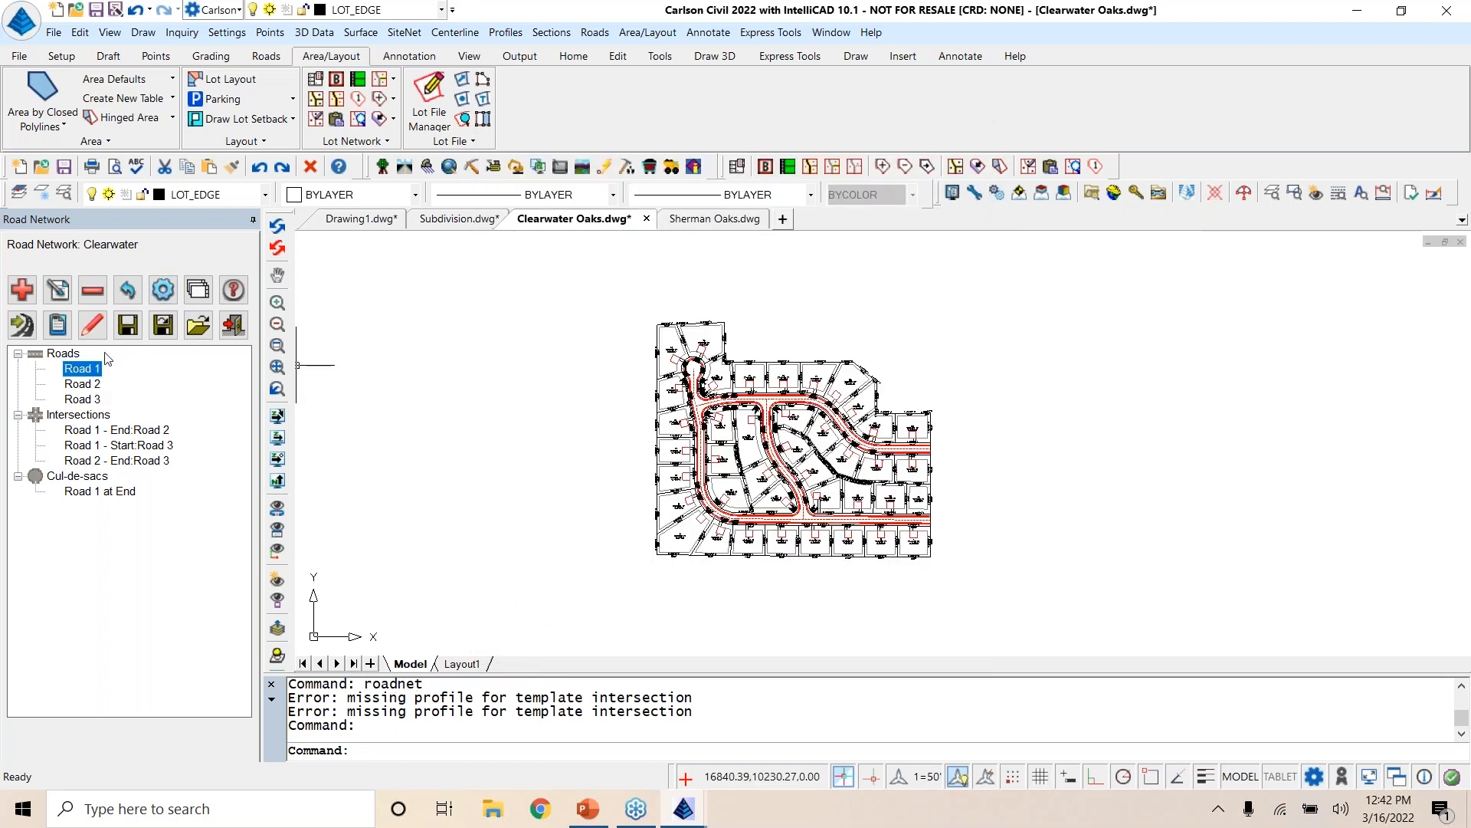
pyautogui.click(58, 290)
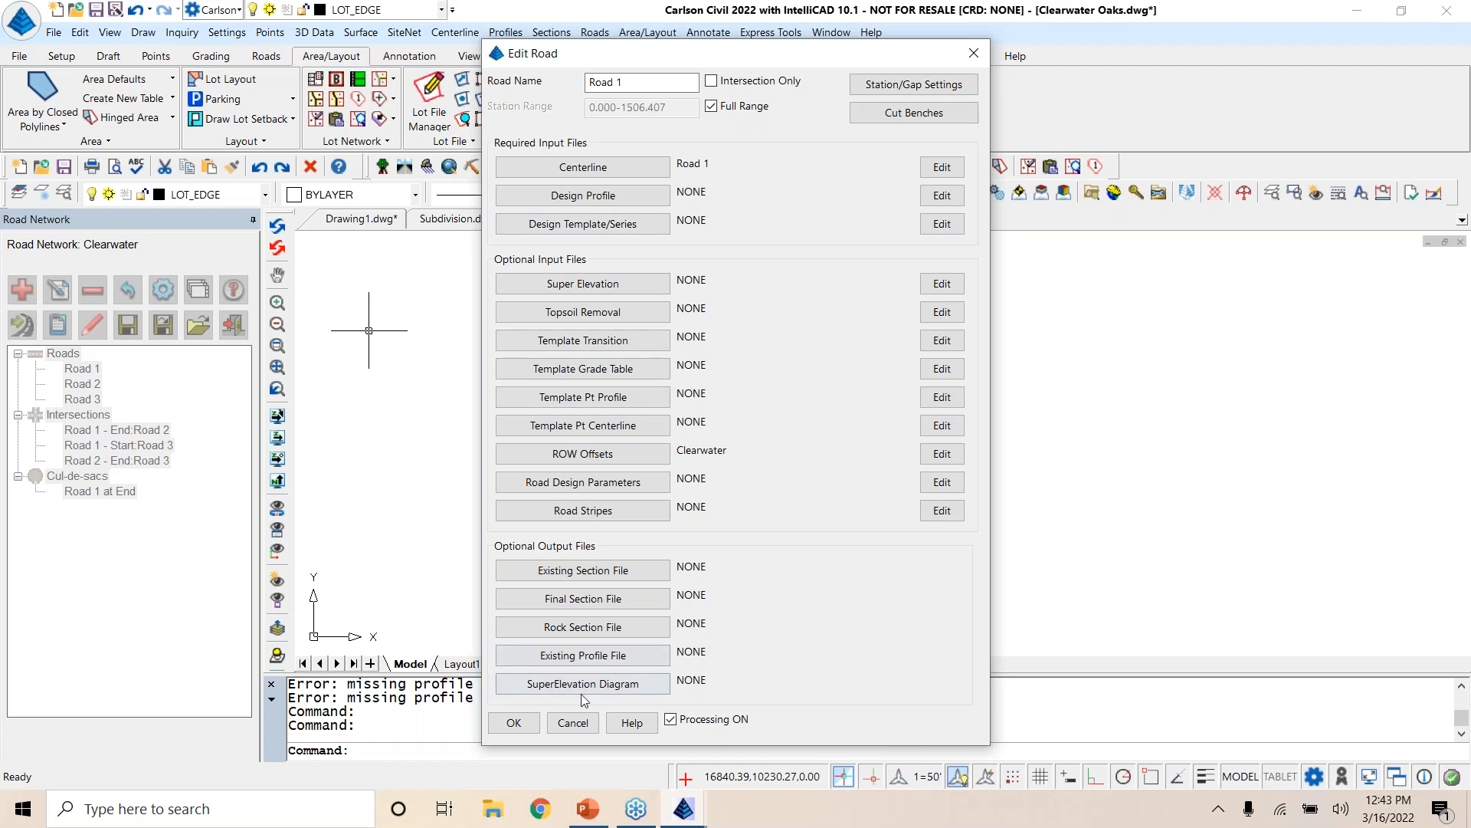
pyautogui.click(499, 720)
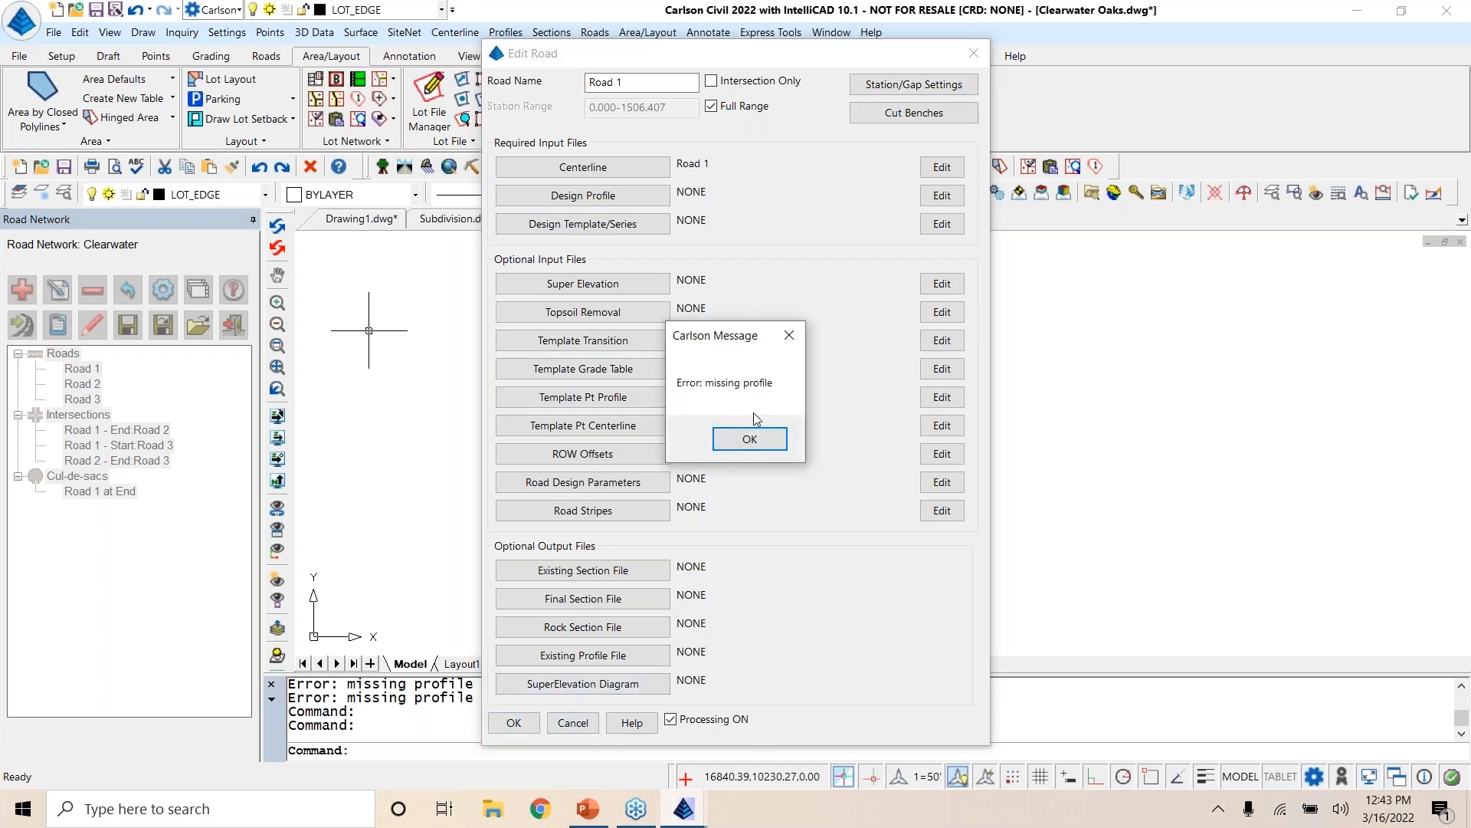
pyautogui.click(763, 440)
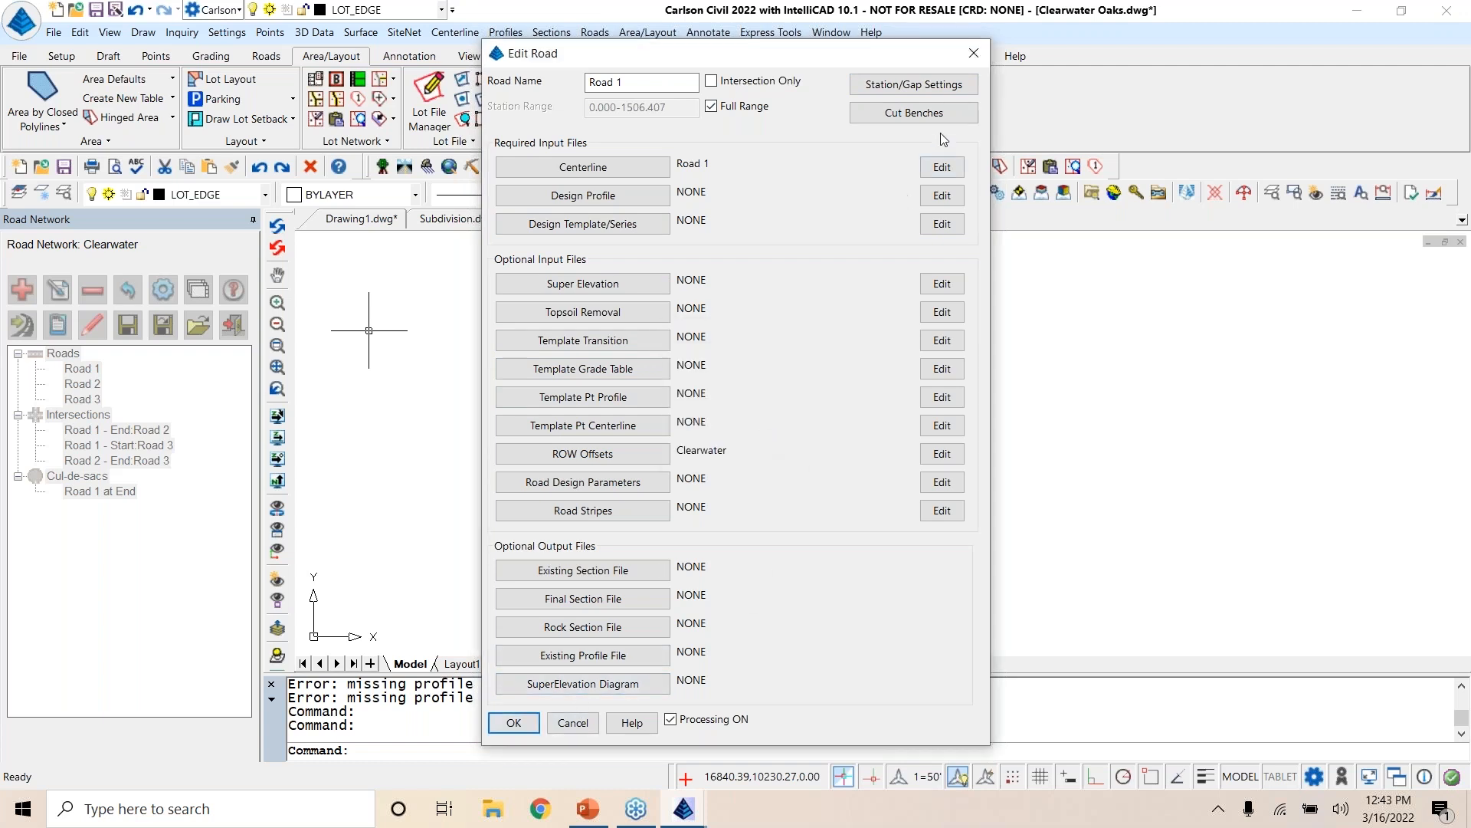
pyautogui.click(975, 53)
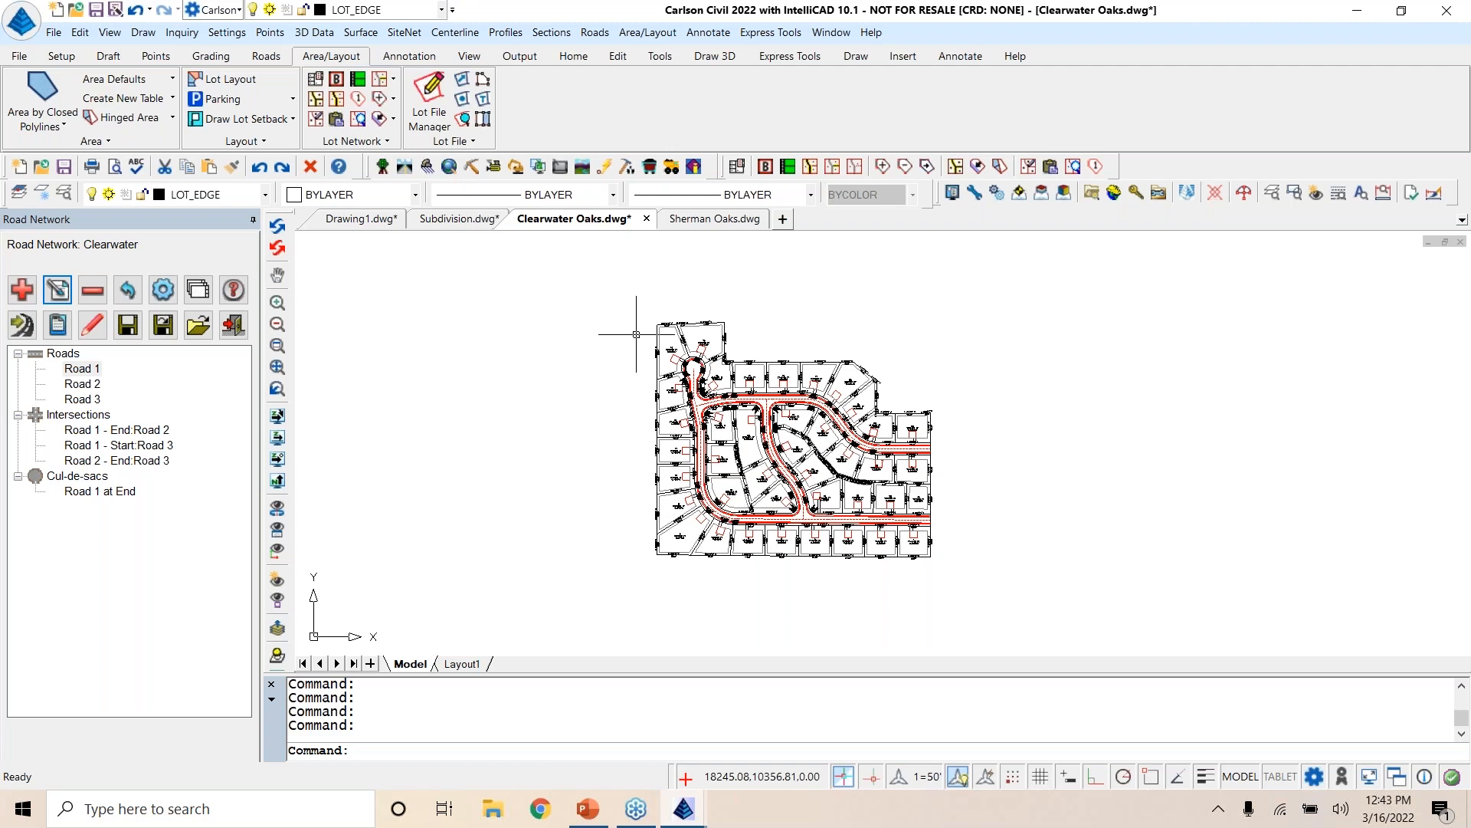
# Step: Exit the Clearwater road network without saving its changes and save the Clearwater Oaks drawing
pyautogui.click(239, 326)
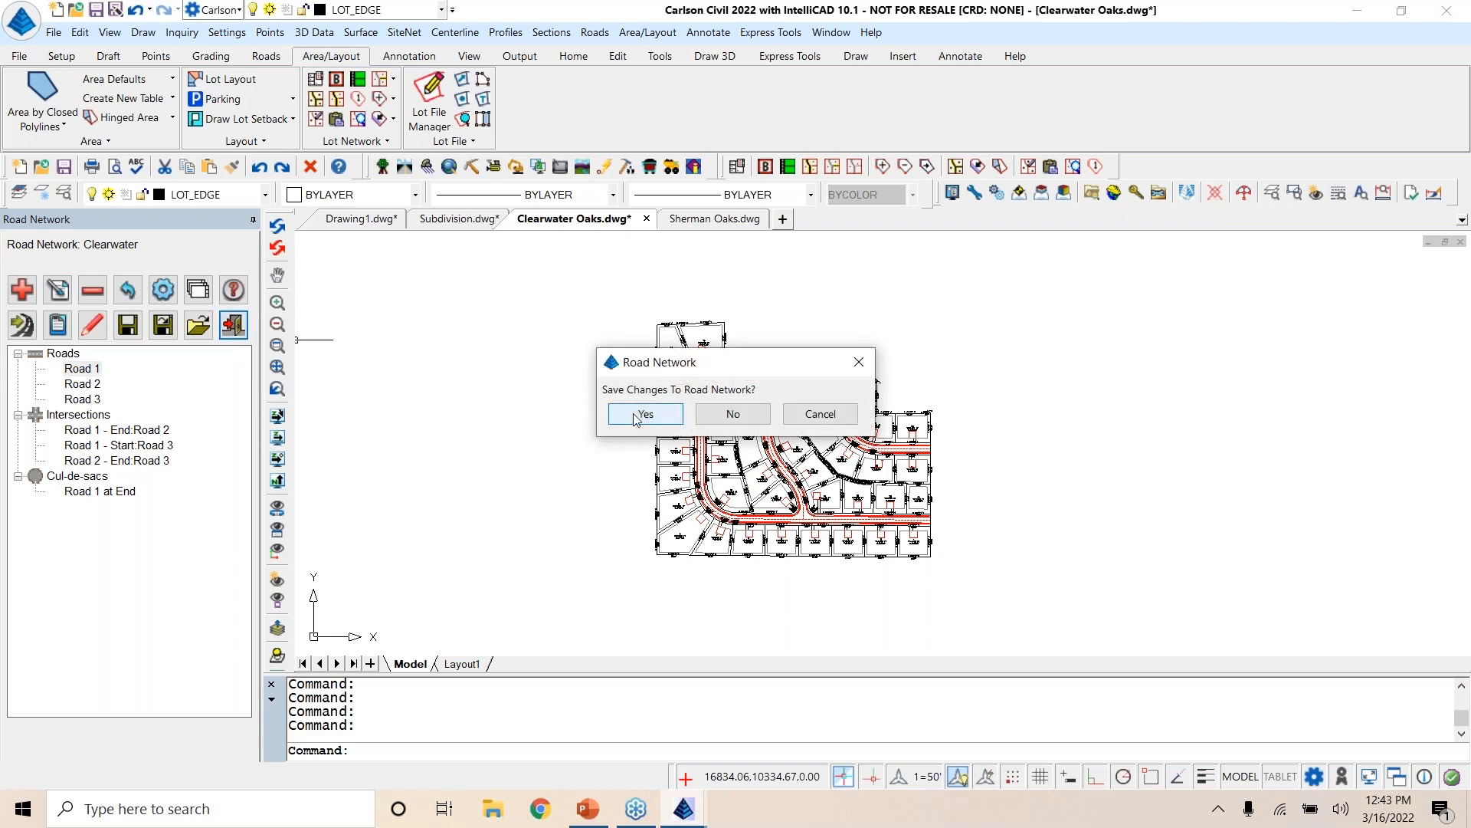
pyautogui.click(728, 415)
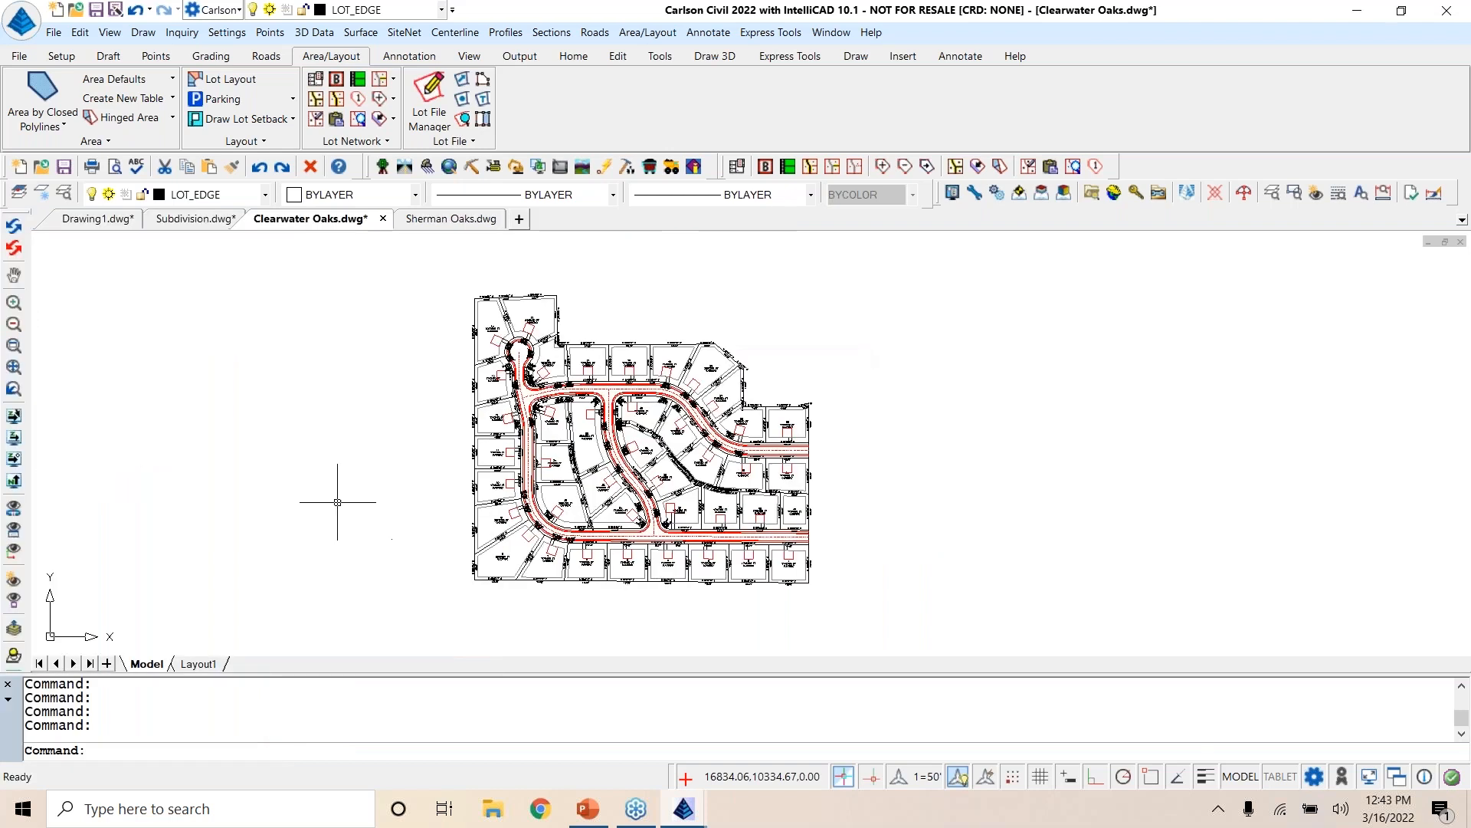
pyautogui.moveTo(355, 437); pyautogui.dragTo(463, 456, button='middle')
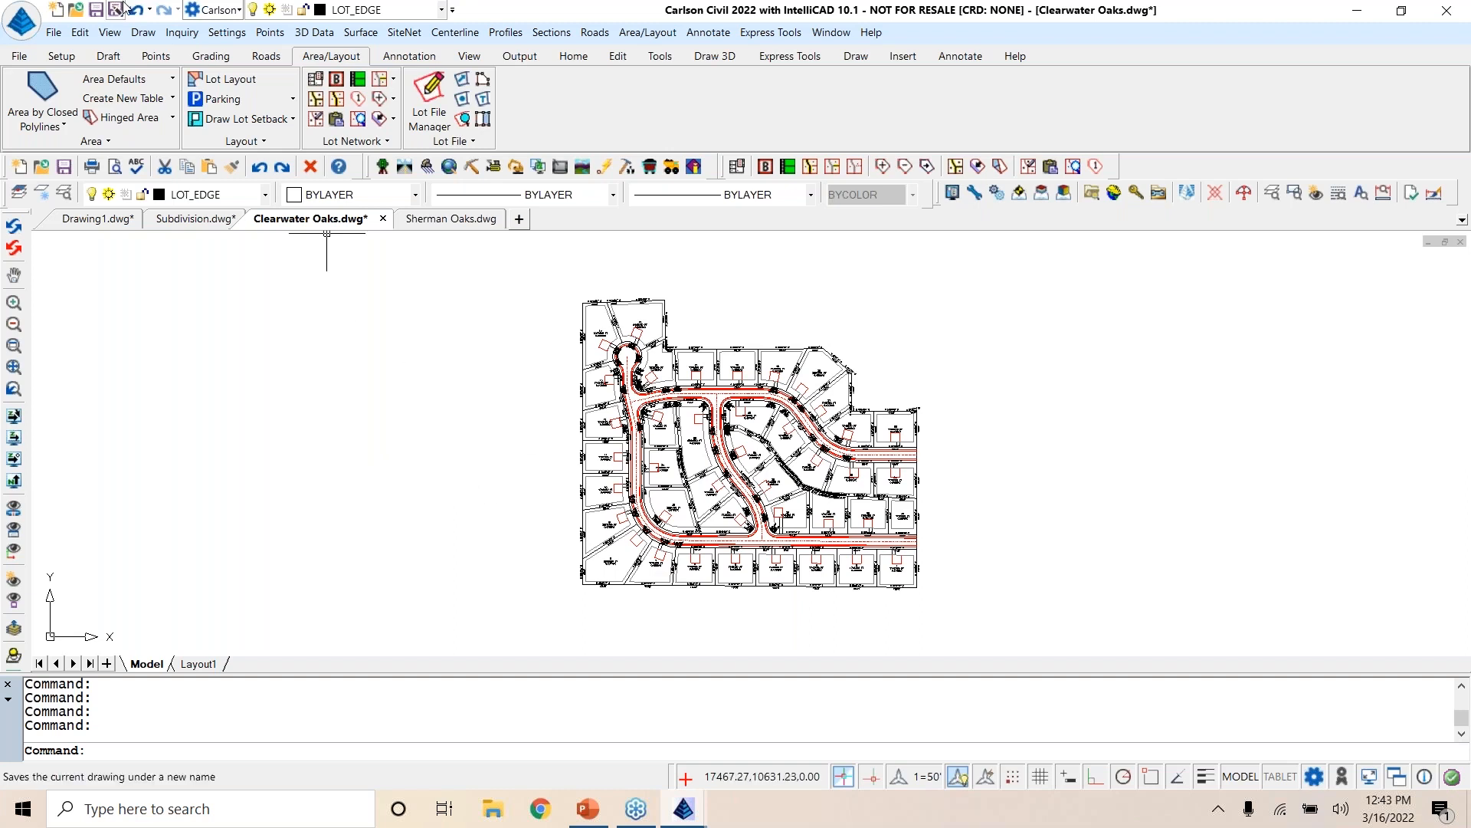
pyautogui.click(97, 11)
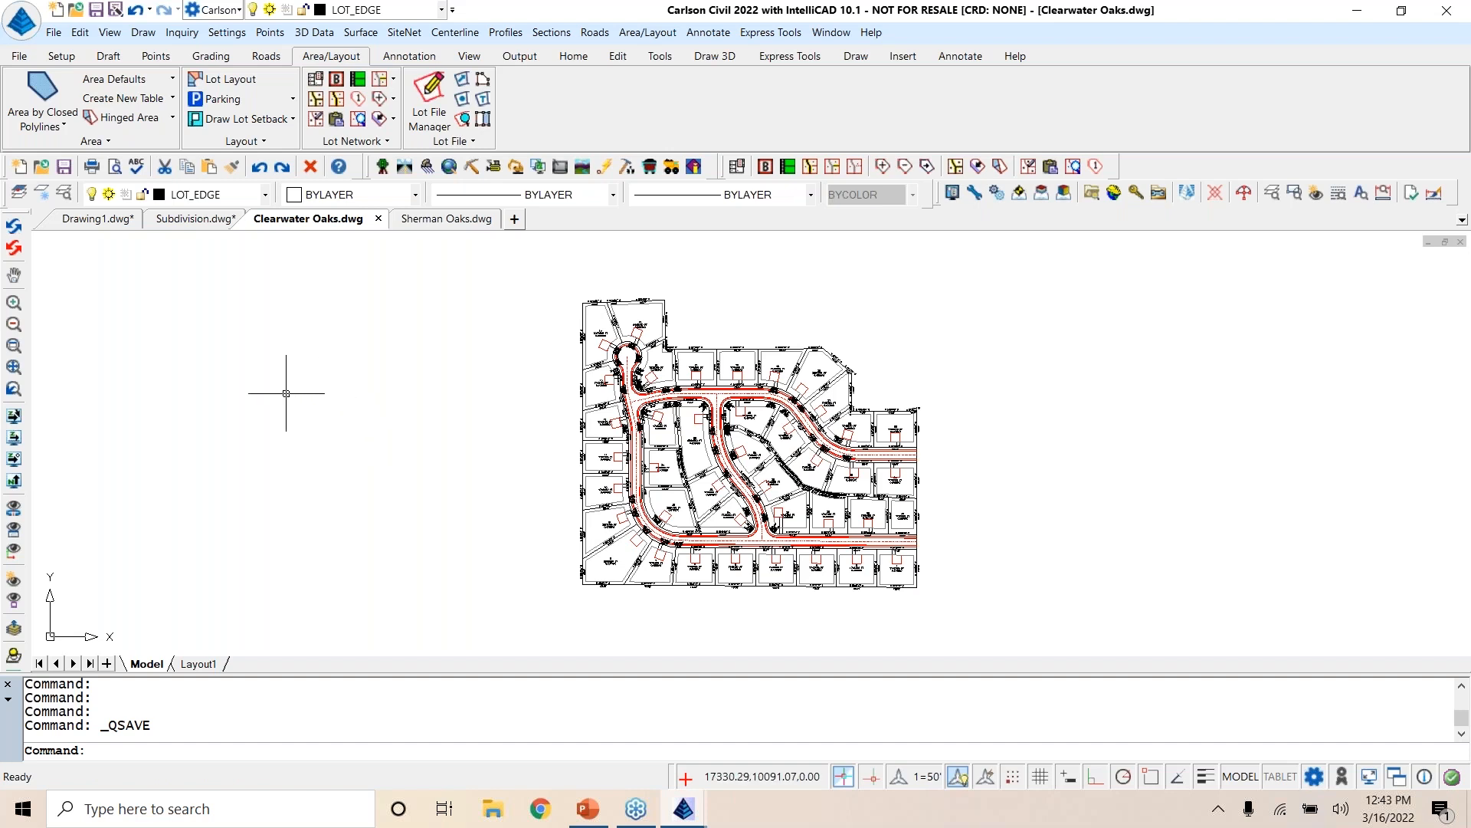
# Step: Switch to the Subdivision drawing and show the cul-de-sac lots along its northern boundary
pyautogui.click(204, 220)
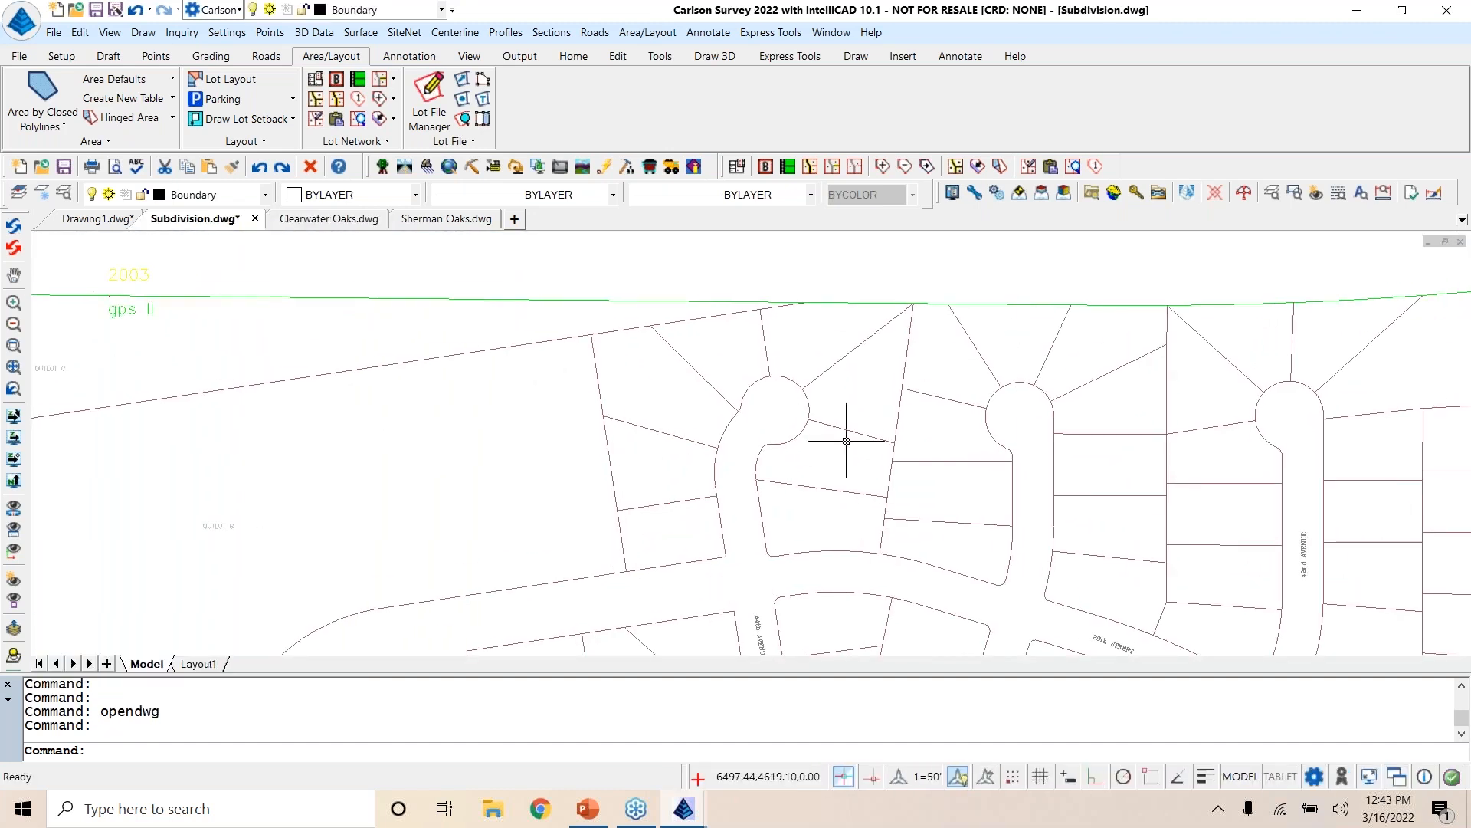
pyautogui.moveTo(964, 478); pyautogui.dragTo(851, 485, button='middle')
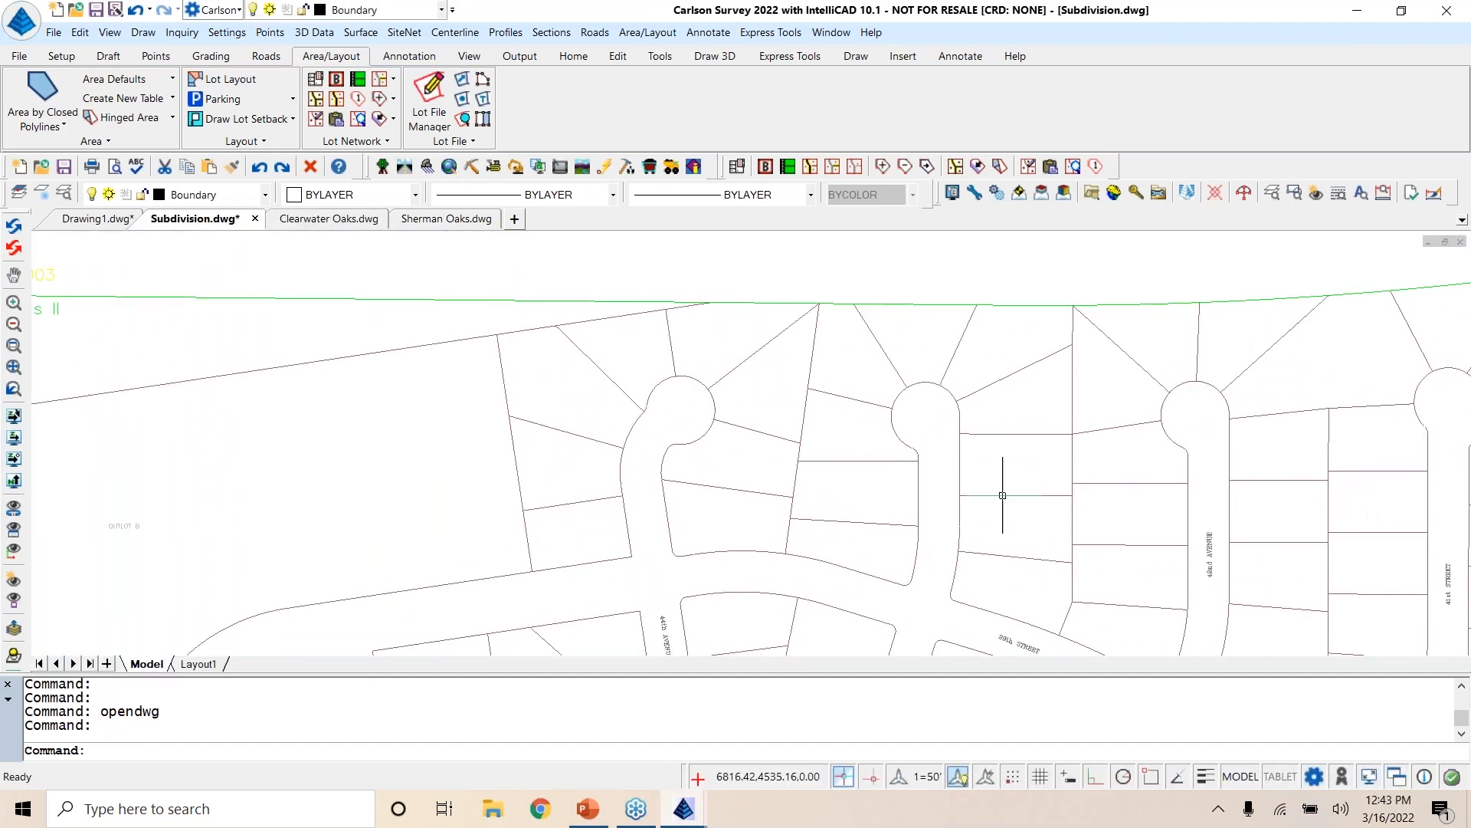
pyautogui.scroll(-4, 979, 495)
pyautogui.moveTo(979, 480)
pyautogui.mouseDown(button='middle')
pyautogui.moveTo(978, 314)
pyautogui.moveTo(951, 528)
pyautogui.mouseUp(button='middle')
pyautogui.scroll(4, 821, 414)
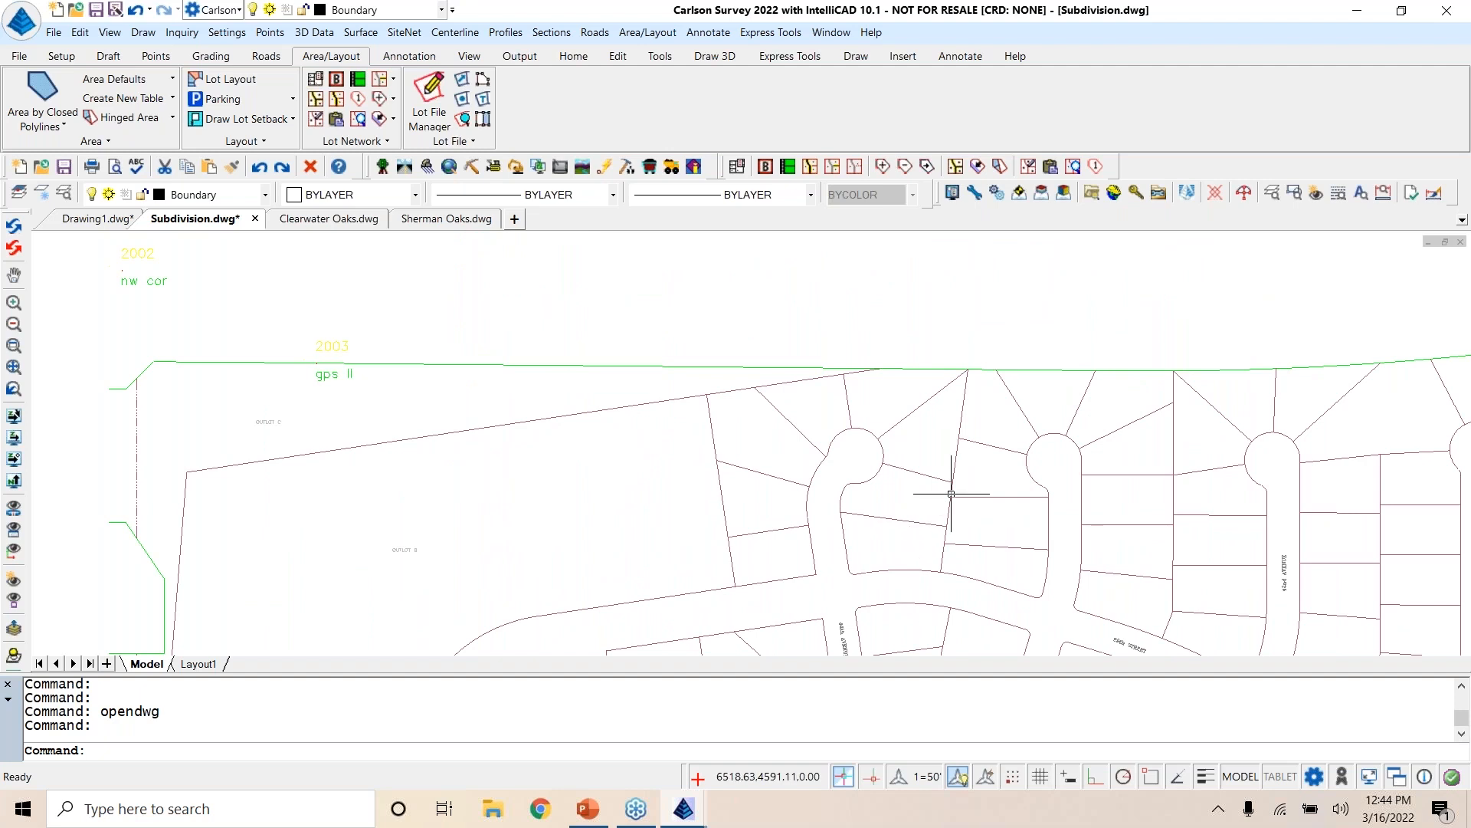
pyautogui.click(418, 33)
pyautogui.click(684, 108)
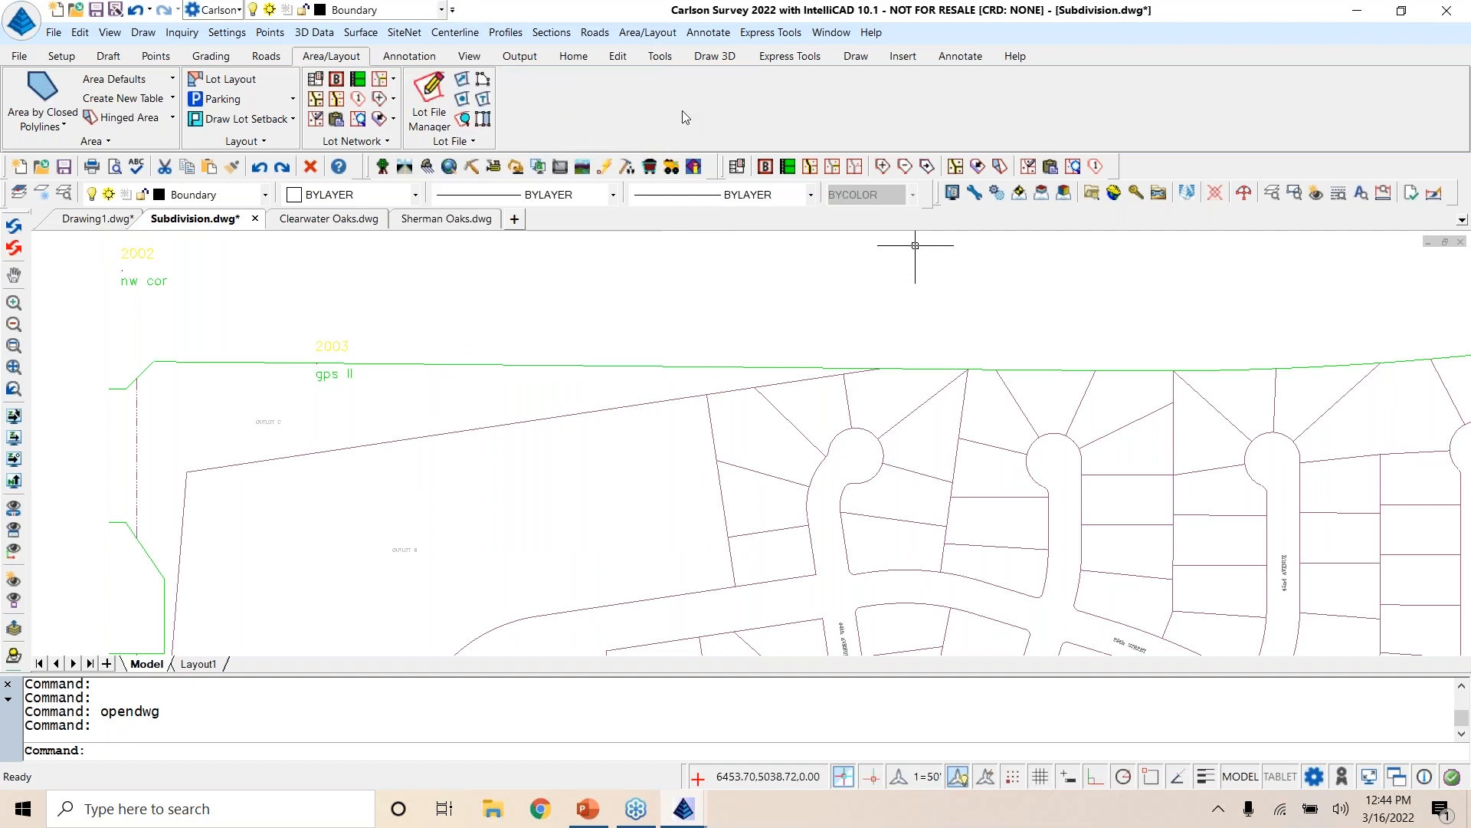
pyautogui.click(382, 166)
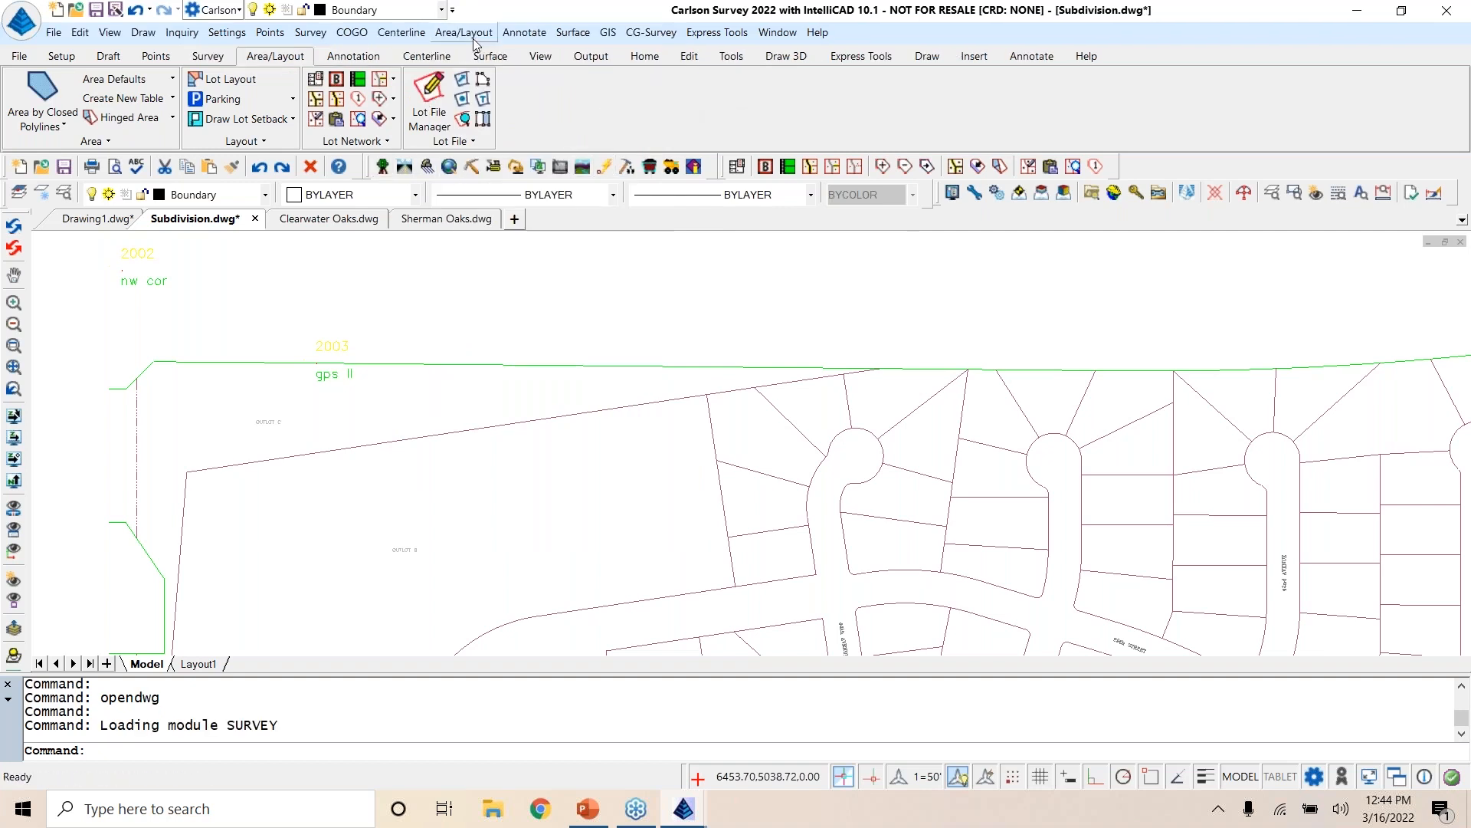
pyautogui.click(404, 166)
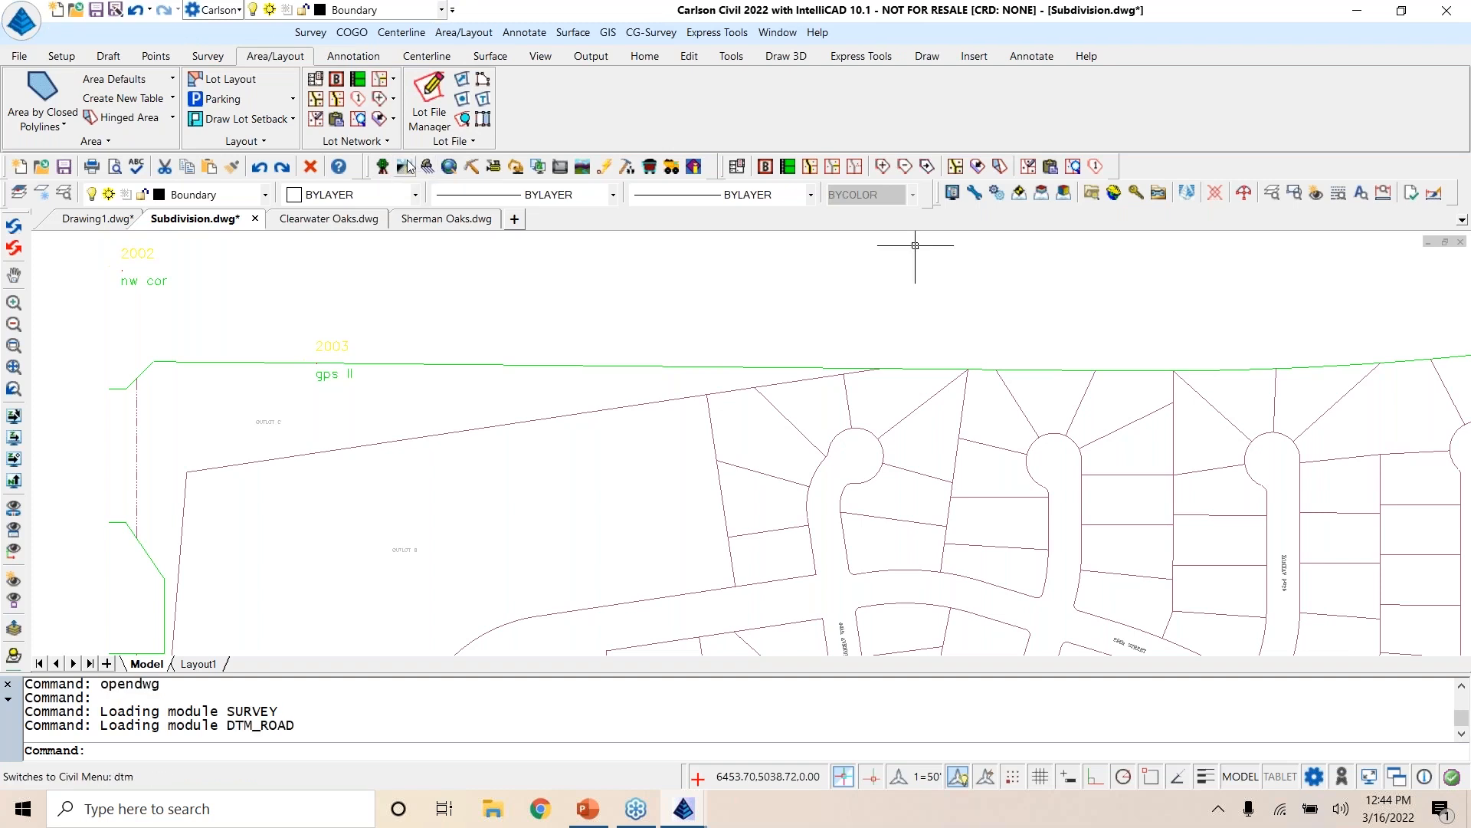
pyautogui.click(648, 32)
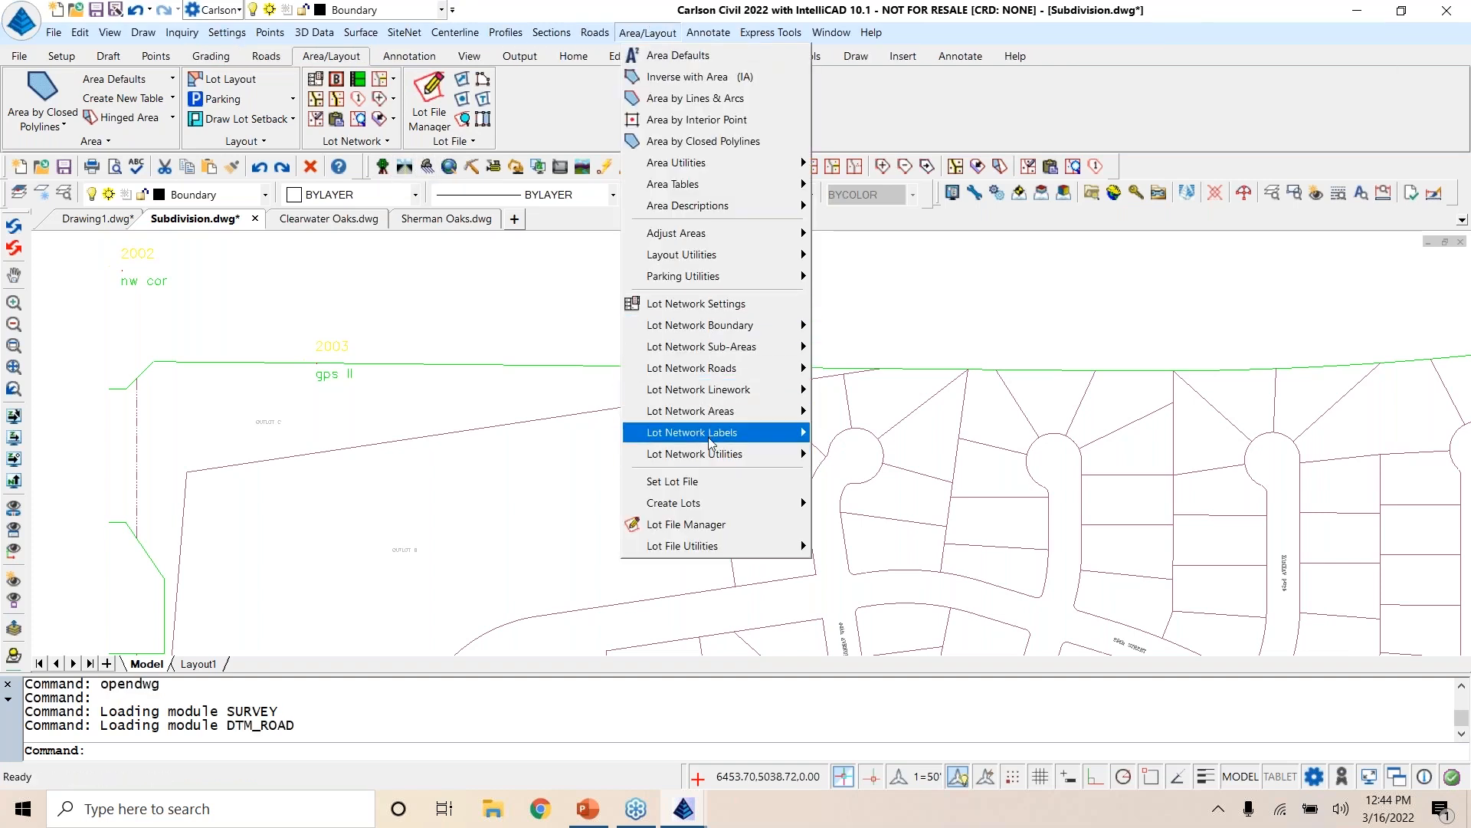
pyautogui.moveTo(445, 35)
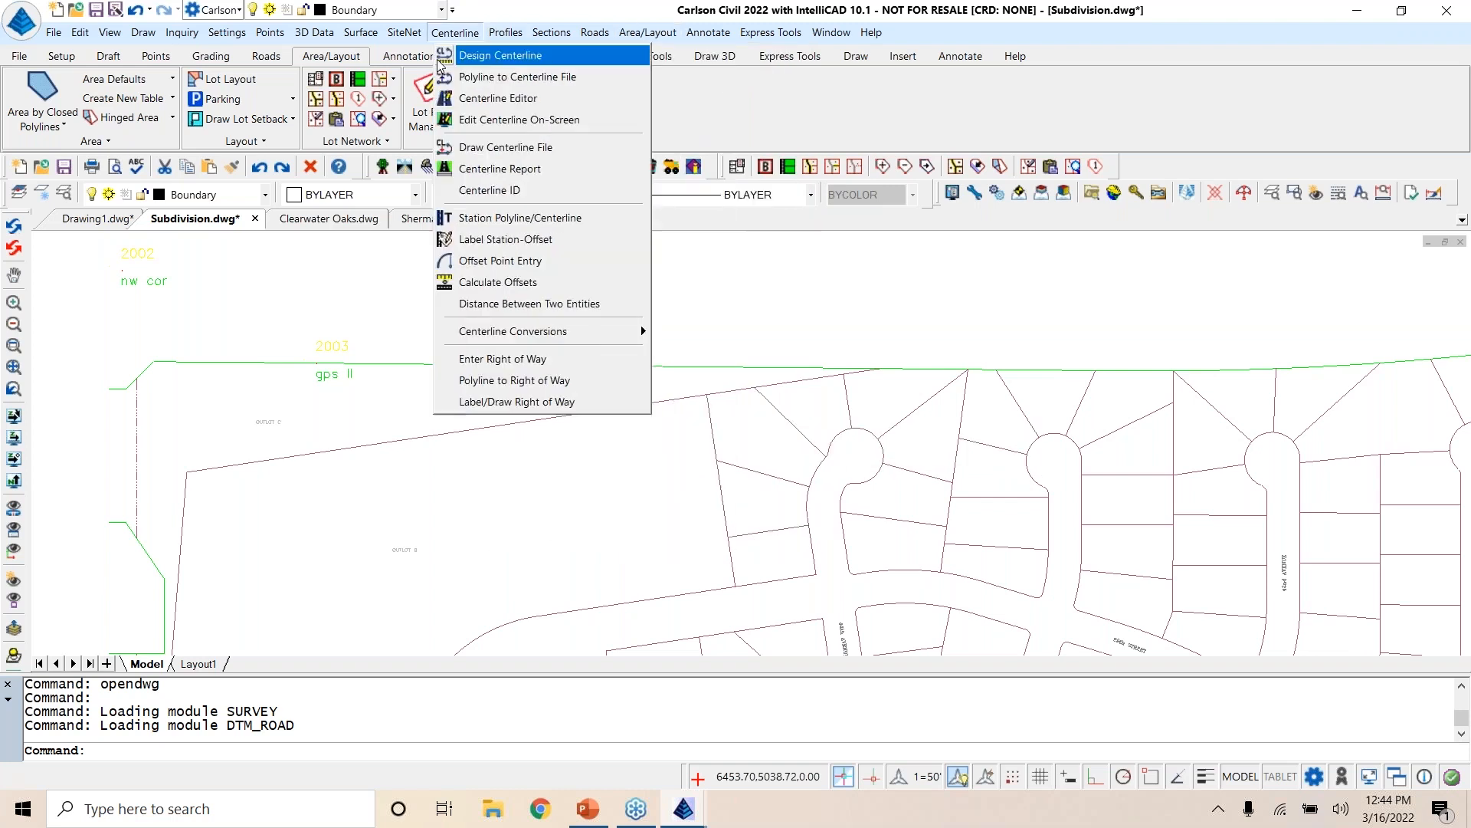
pyautogui.click(673, 98)
# Step: Switch to the Survey menus and start Lot File By Pick Interior with a new lot file named Subdivision.lot
pyautogui.click(383, 167)
pyautogui.click(457, 34)
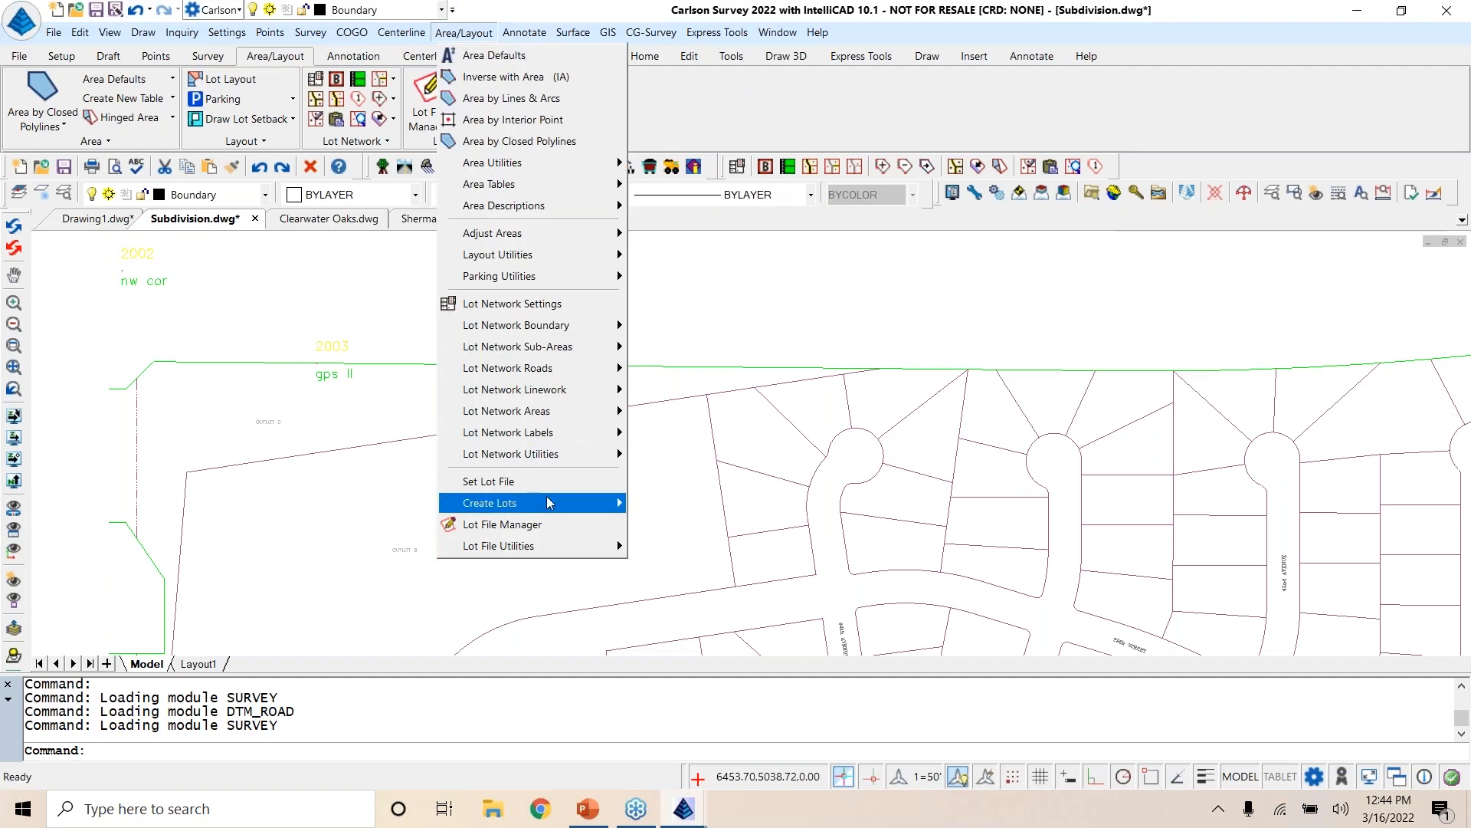
pyautogui.moveTo(548, 503)
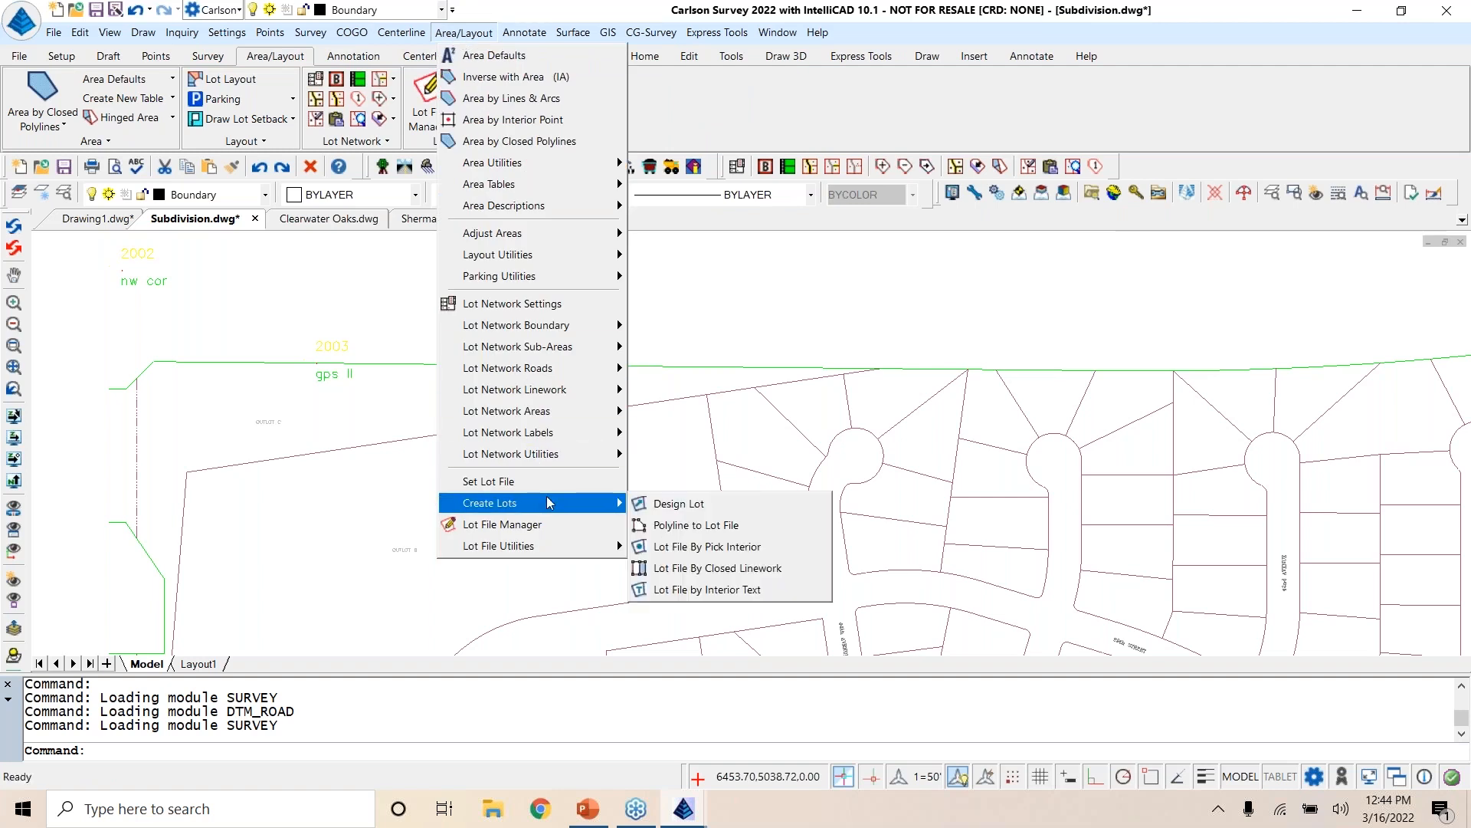
pyautogui.click(761, 549)
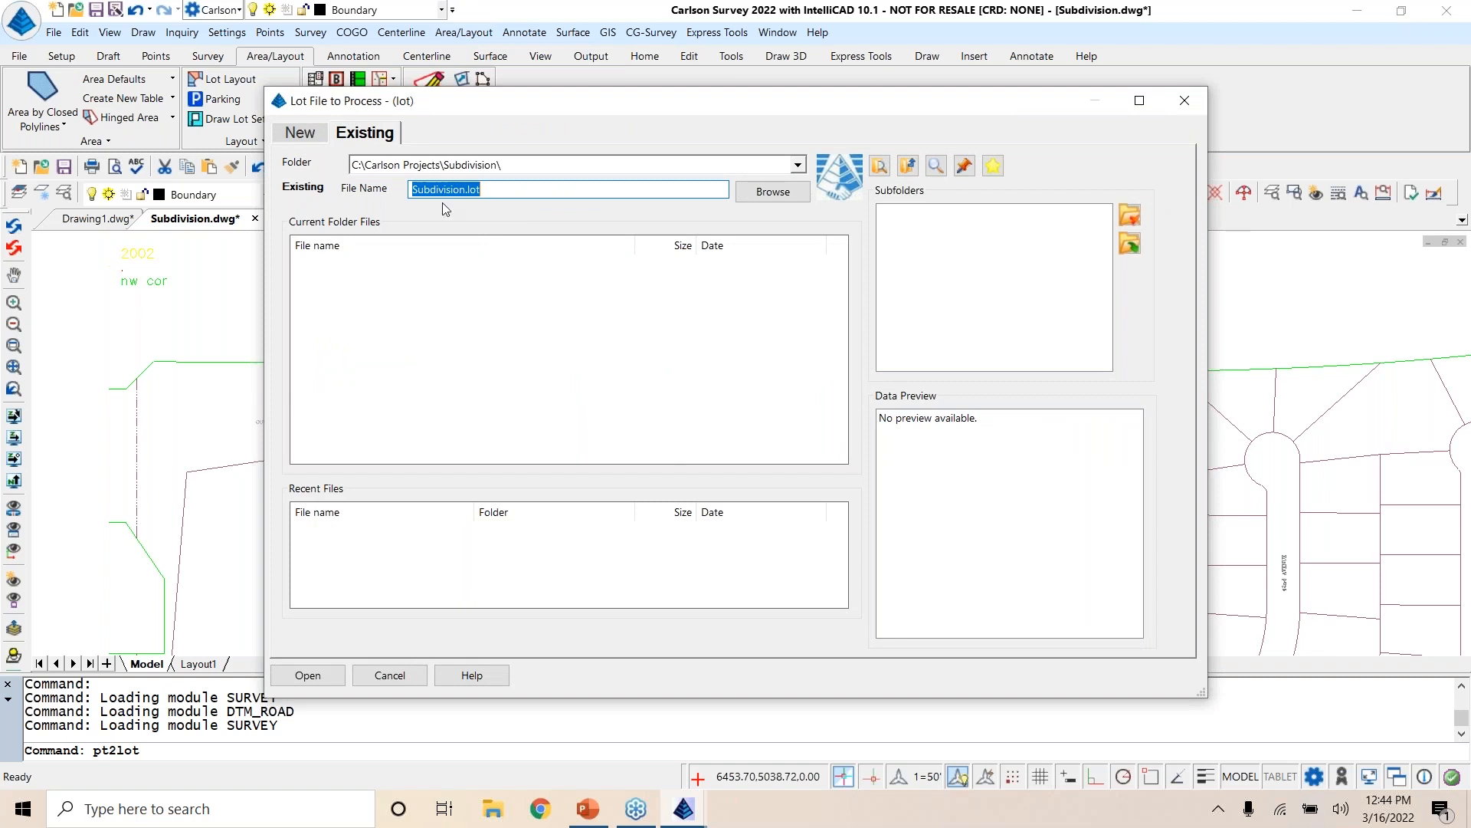
pyautogui.click(299, 134)
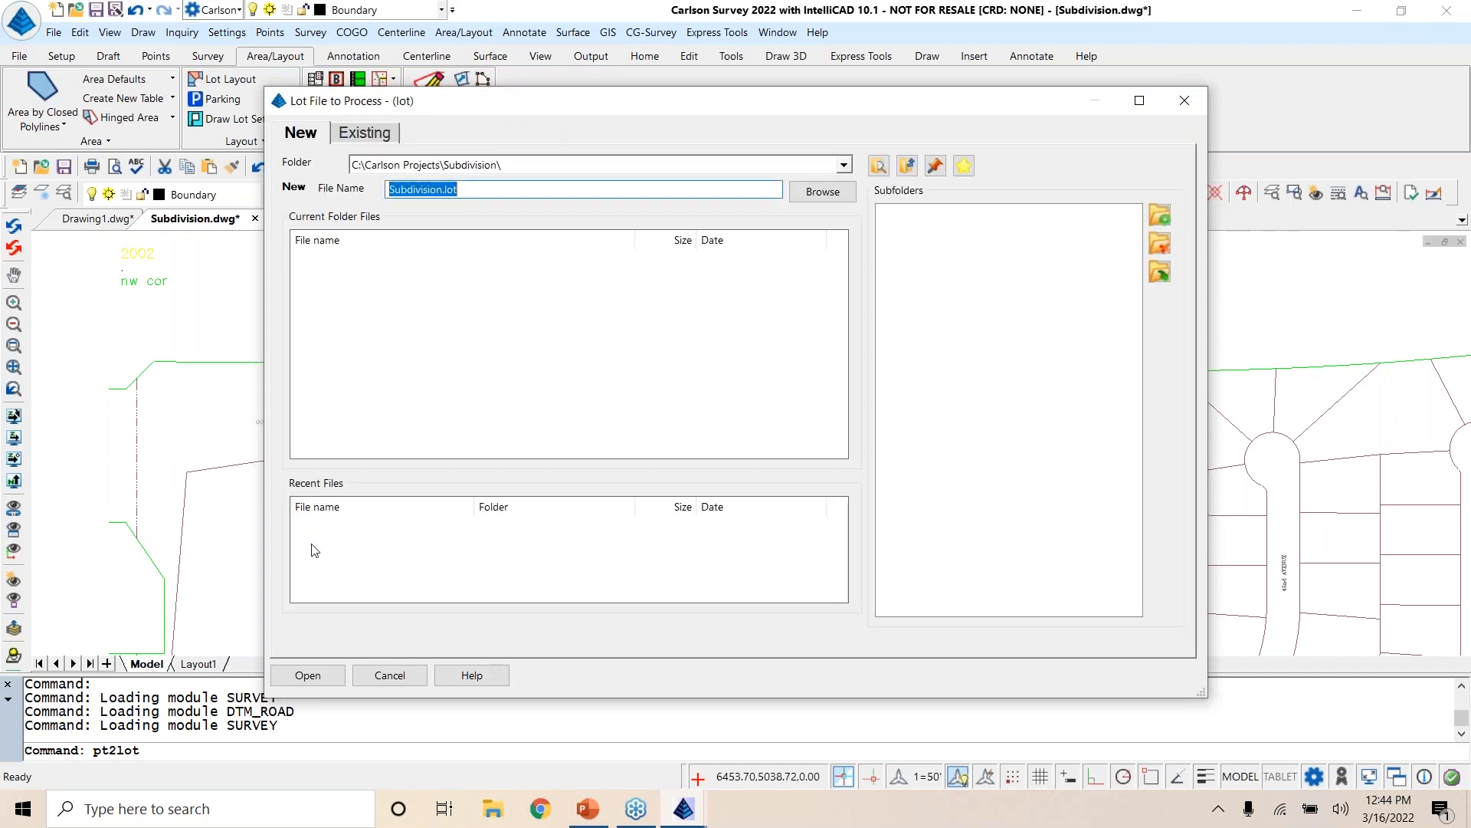
pyautogui.click(303, 675)
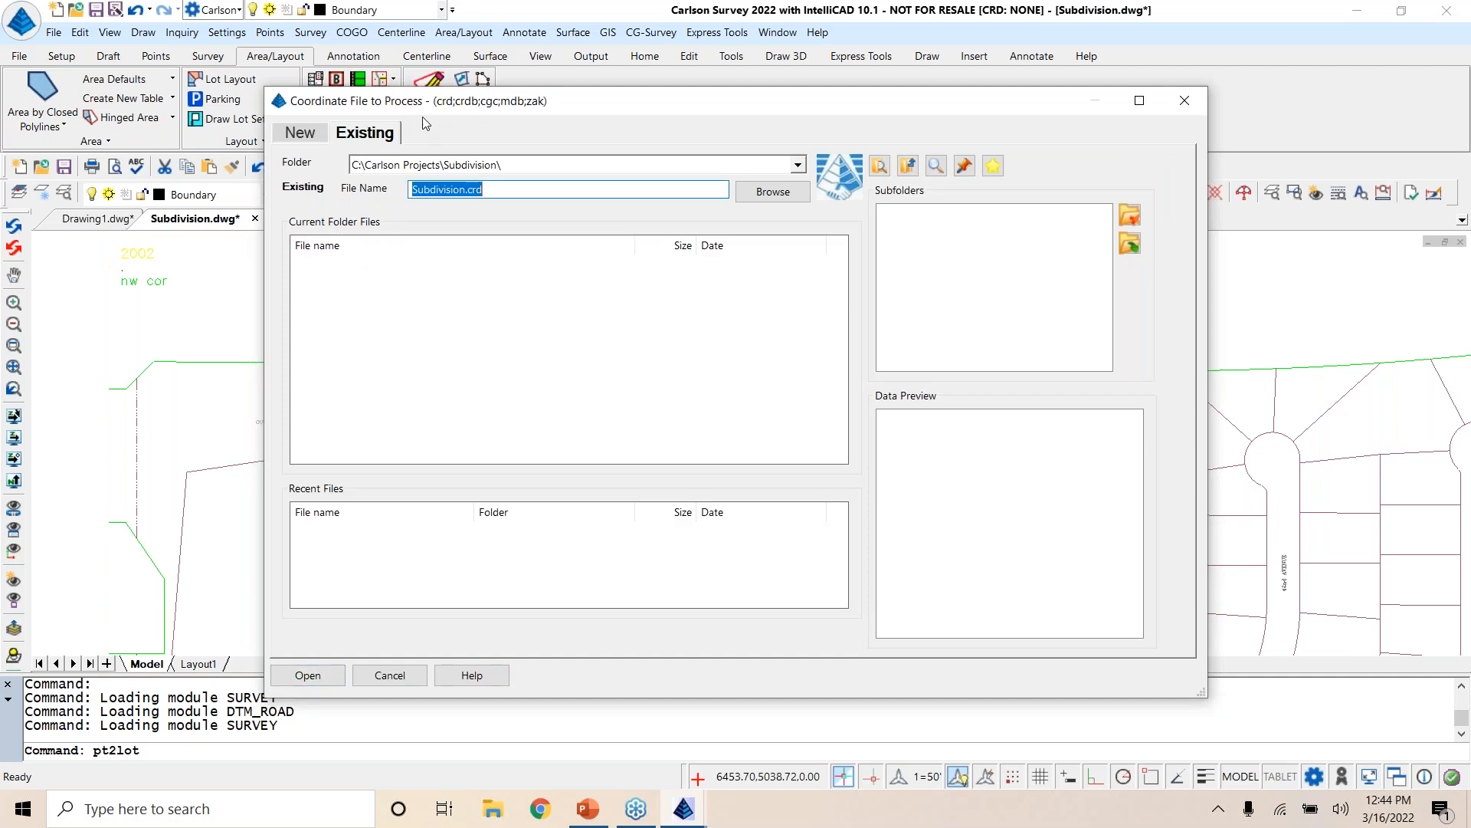
# Step: Create the new coordinate file Subdivision.crd and accept starting point 1, description COR, block 1 and combined common angles
pyautogui.click(301, 133)
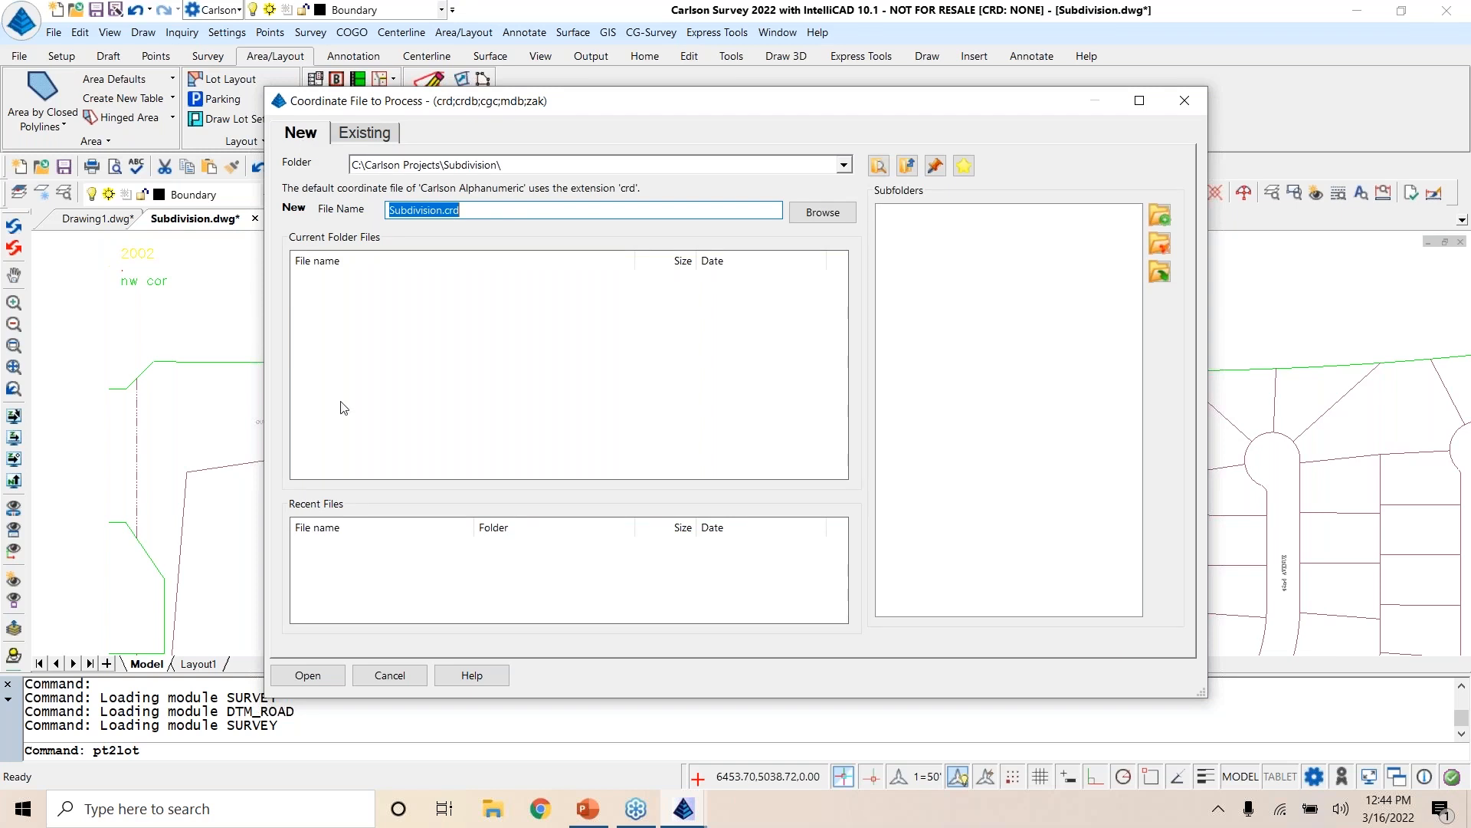
pyautogui.click(317, 676)
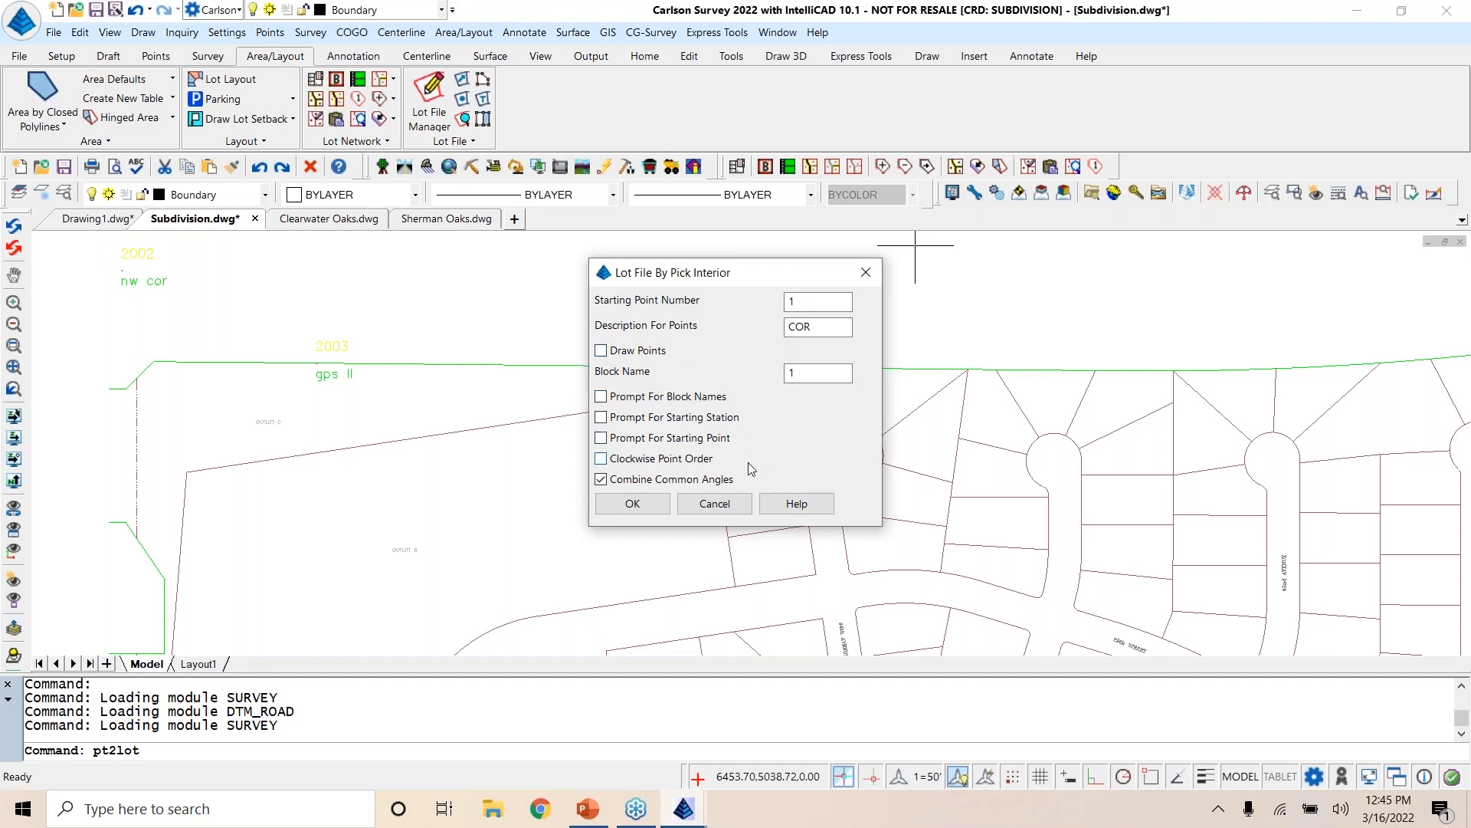
pyautogui.click(634, 503)
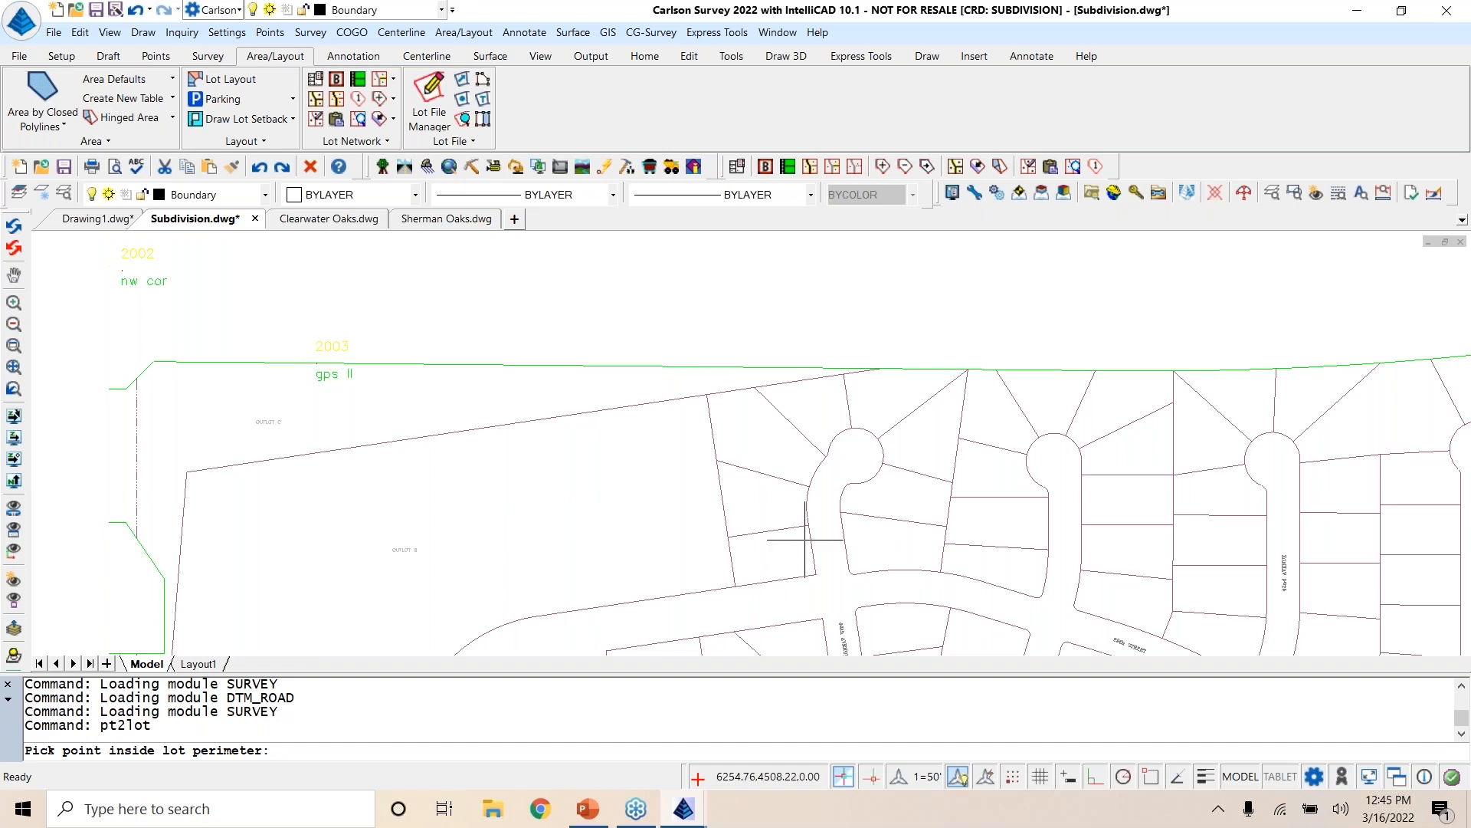
# Step: Add the three lots along the west side of the westernmost cul-de-sac as lots 1 to 3, from south to north
pyautogui.click(777, 556)
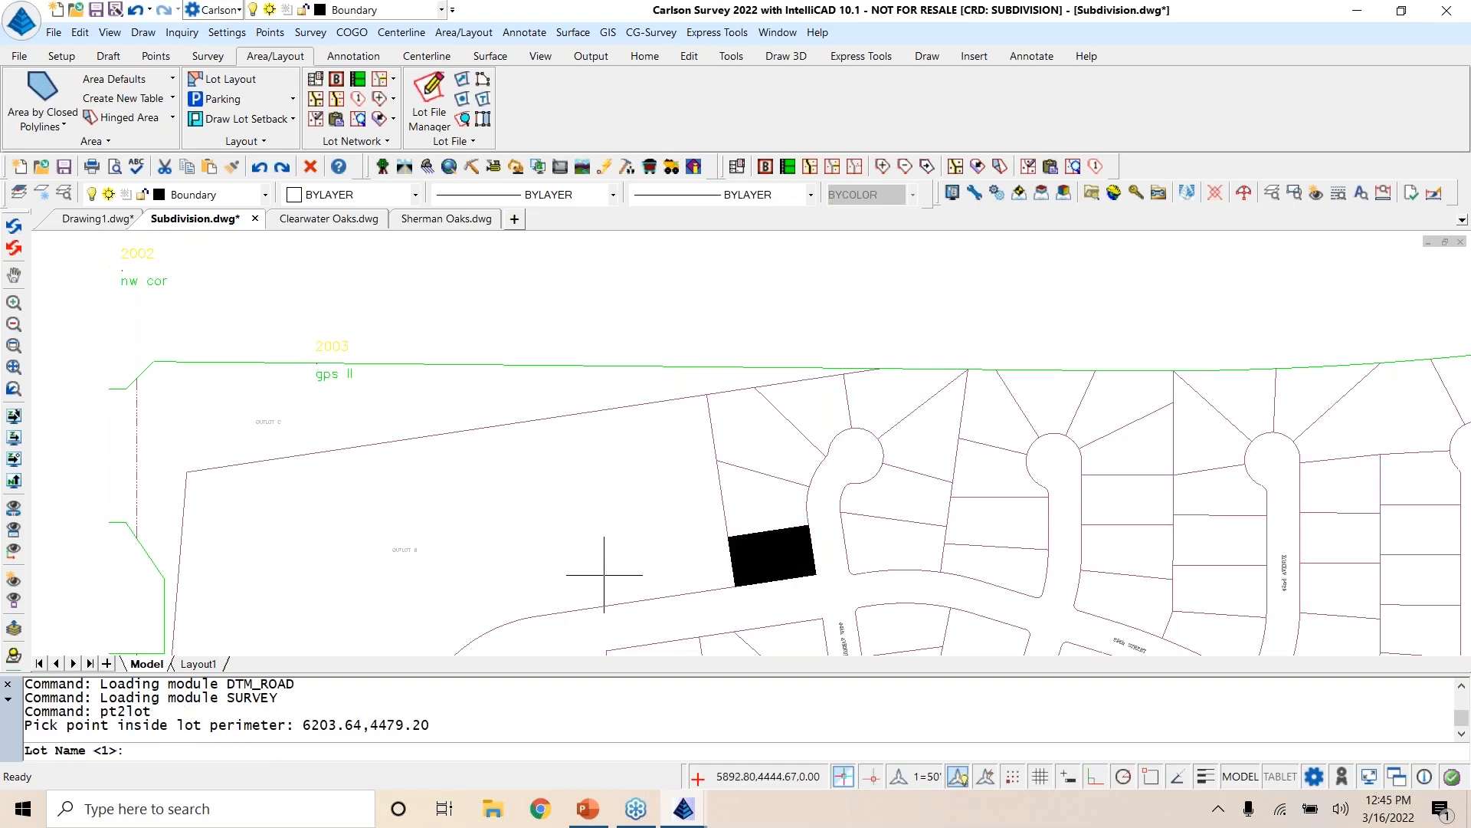
pyautogui.press('Return')
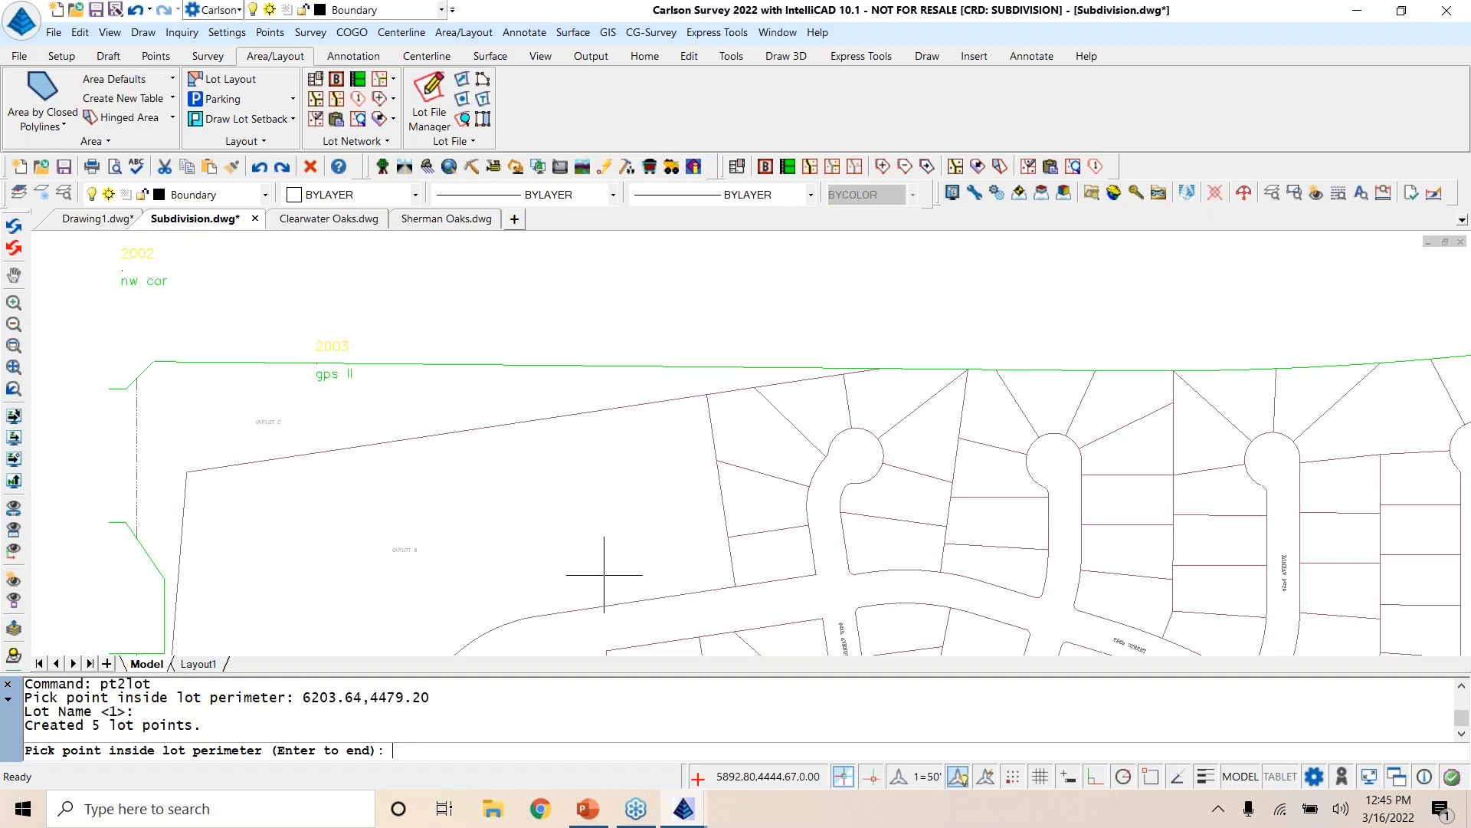
pyautogui.click(747, 506)
pyautogui.press('Return')
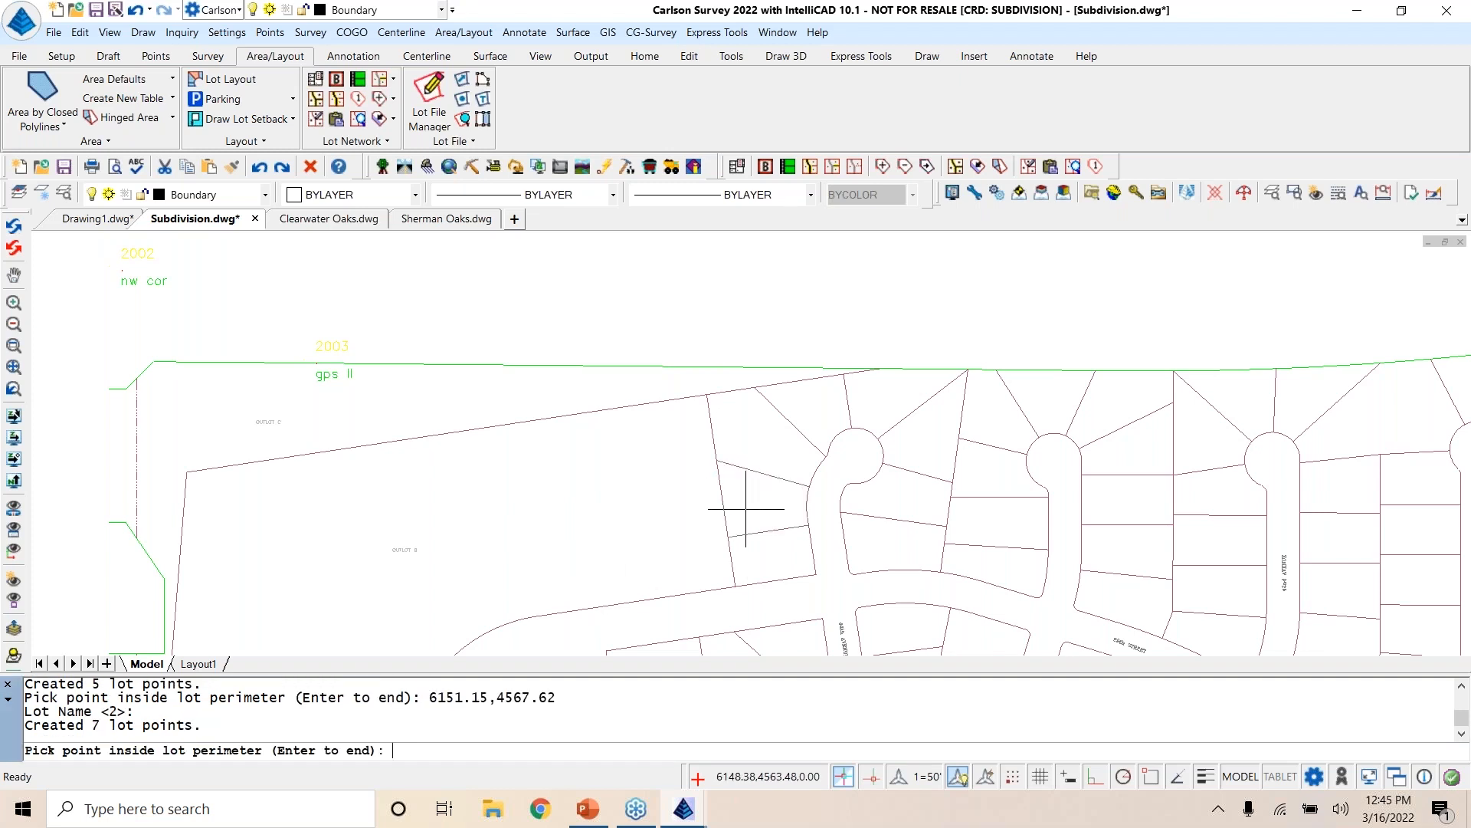
pyautogui.click(751, 431)
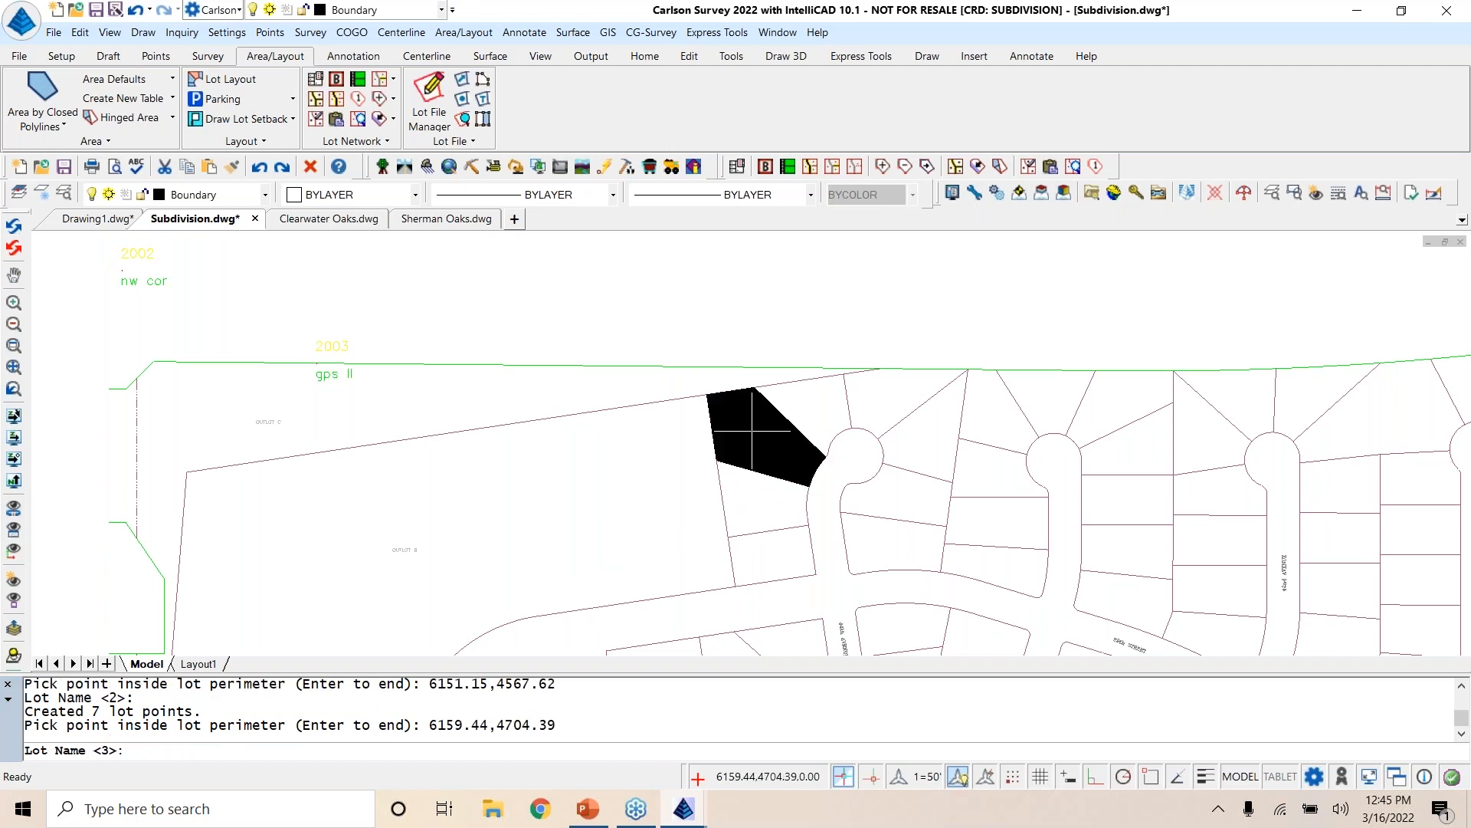
pyautogui.press('Return')
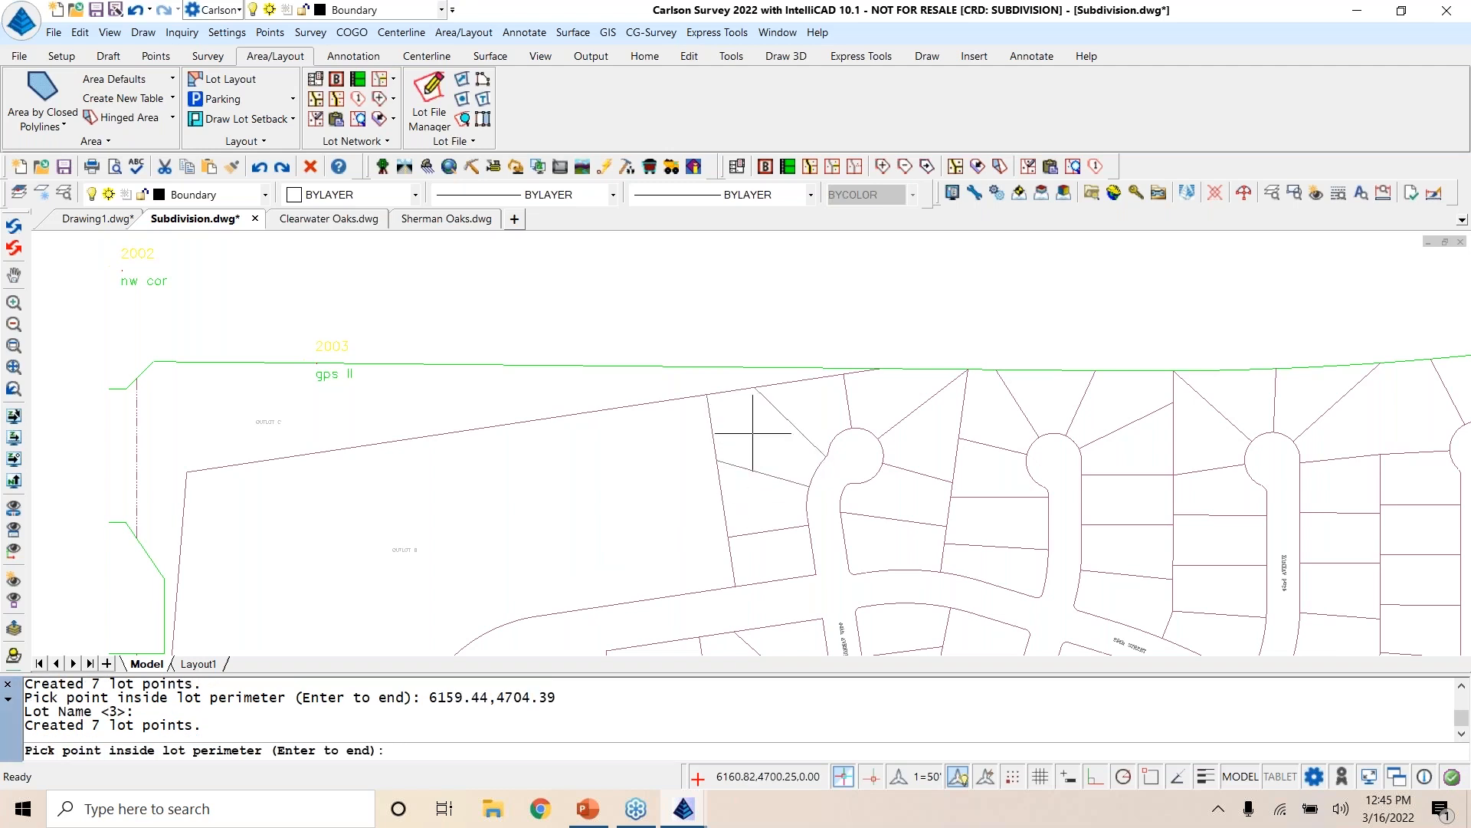
# Step: Add lots 4 to 8 clockwise around the cul-de-sac head and down its east side, and end the lot picking
pyautogui.click(820, 404)
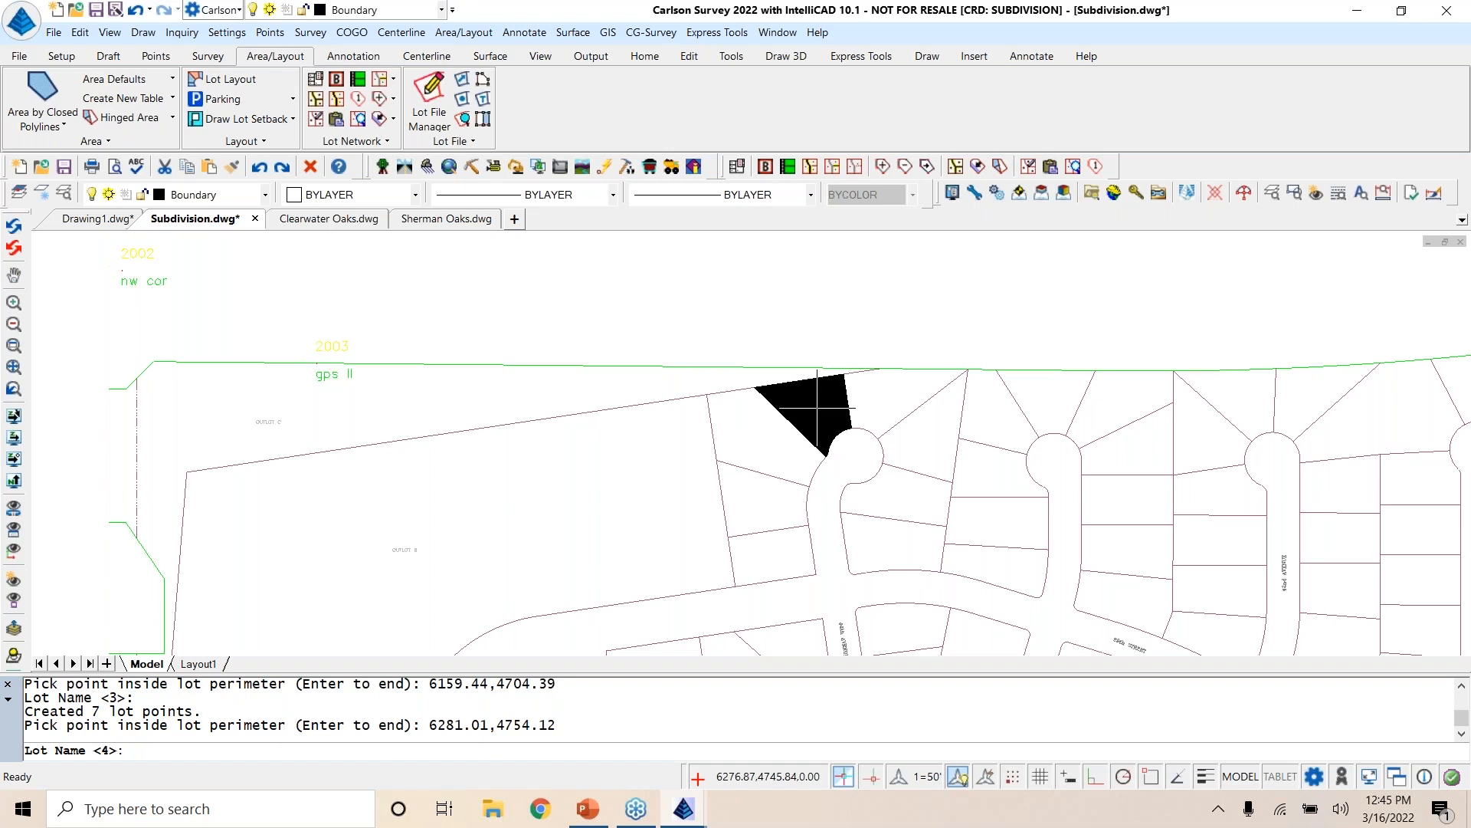
pyautogui.press('Return')
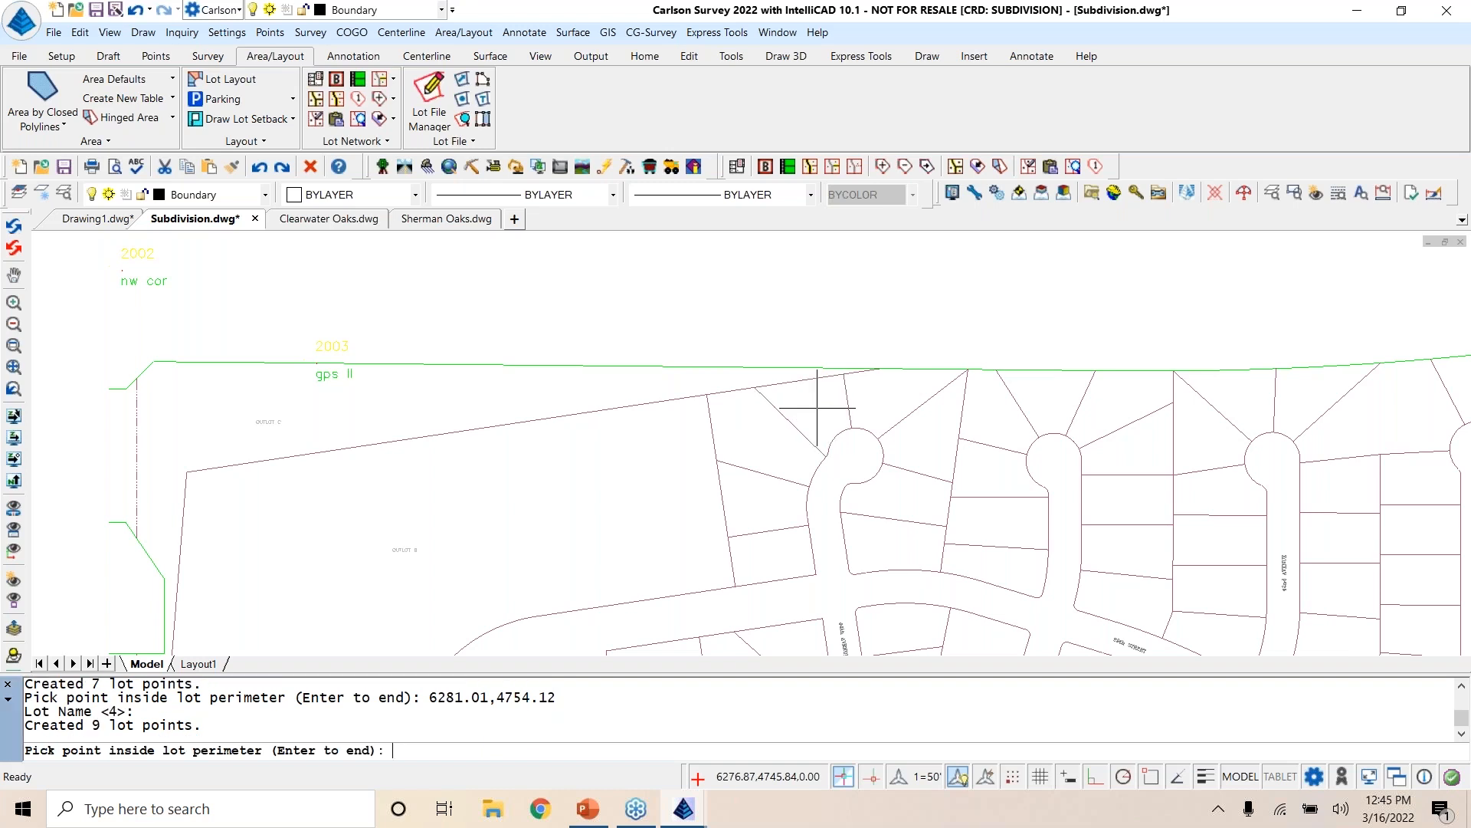
pyautogui.click(889, 395)
pyautogui.press('Return')
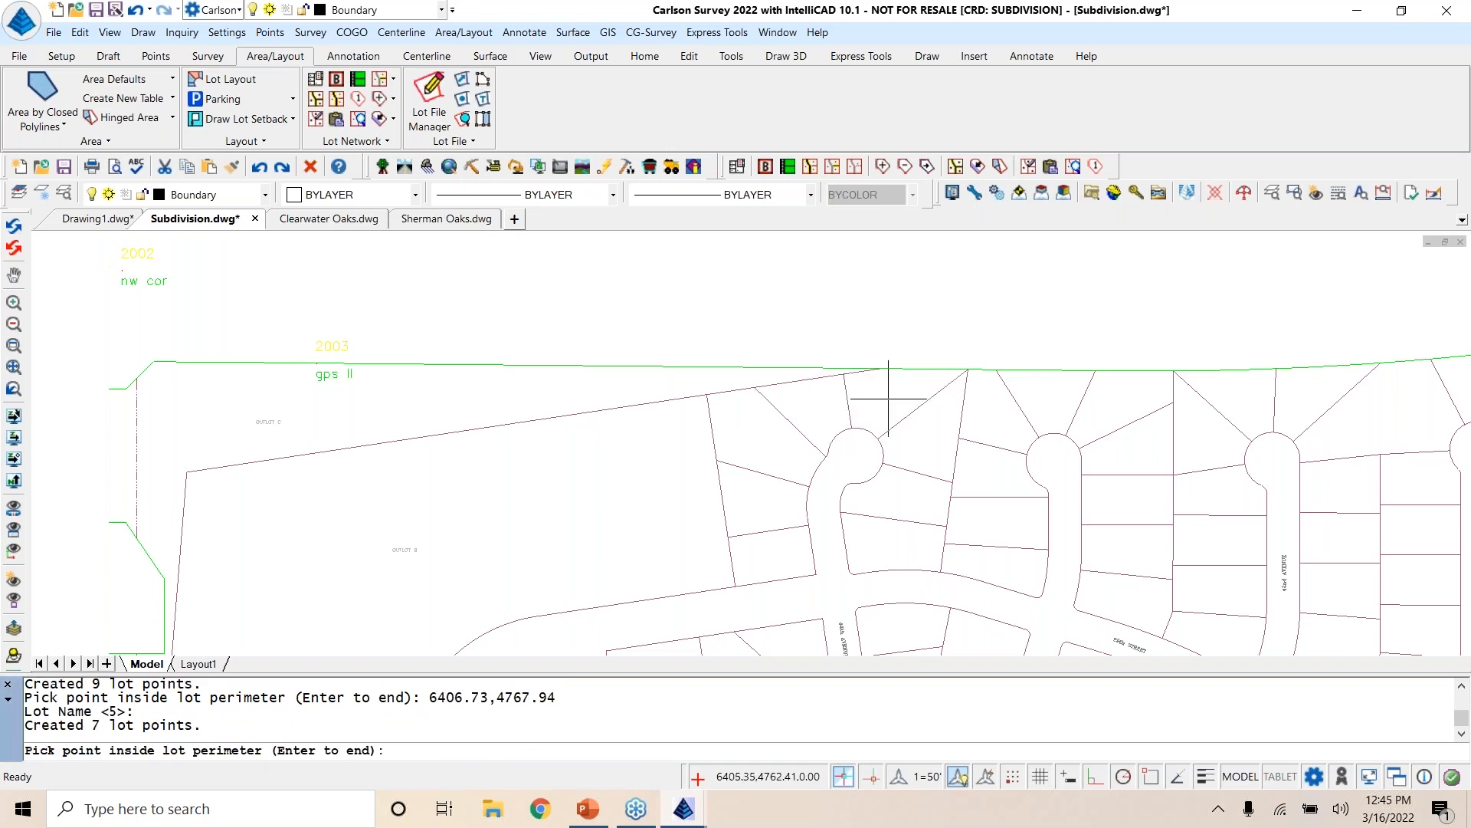
pyautogui.click(935, 457)
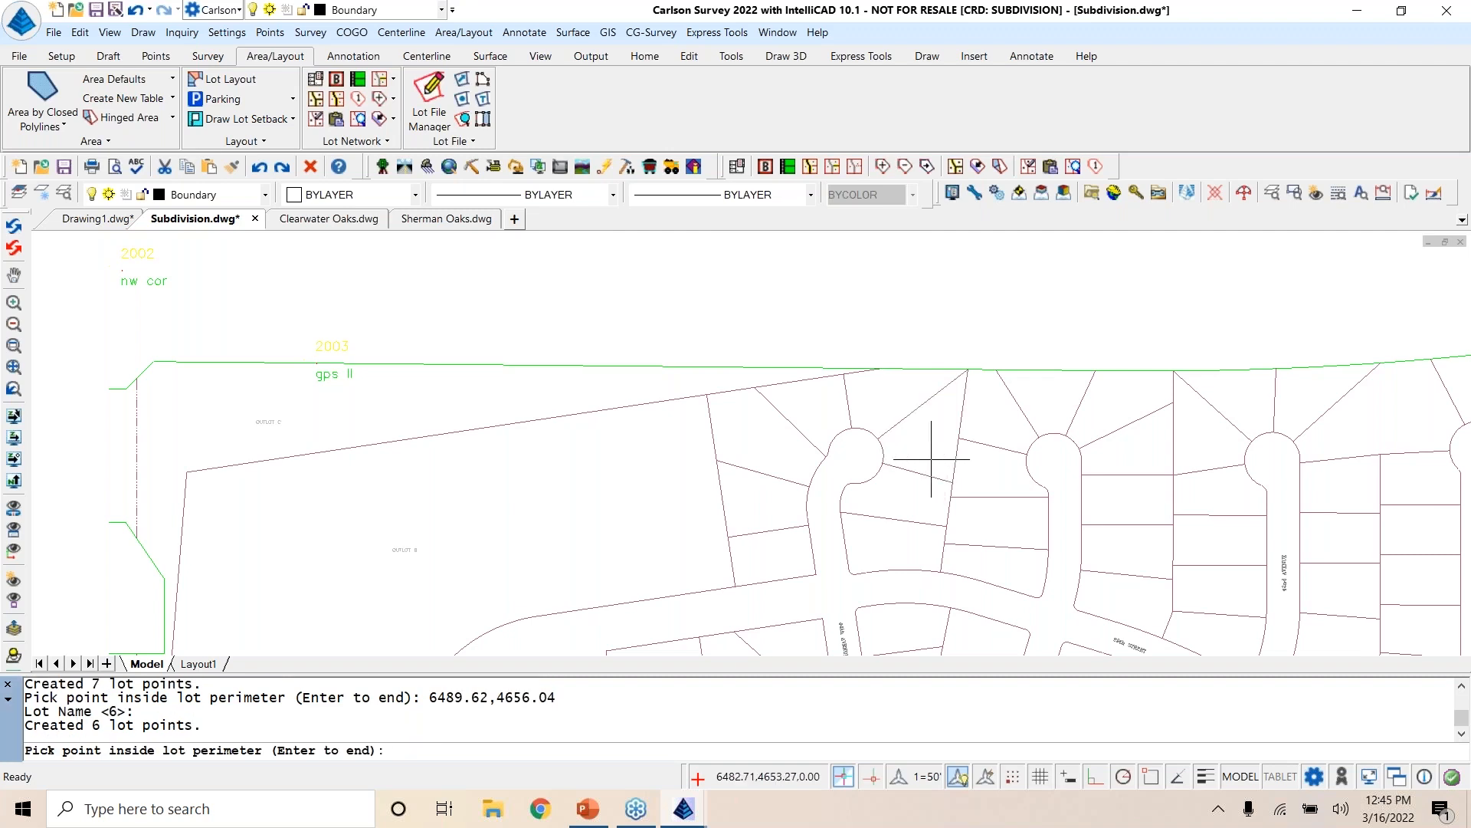
pyautogui.click(917, 508)
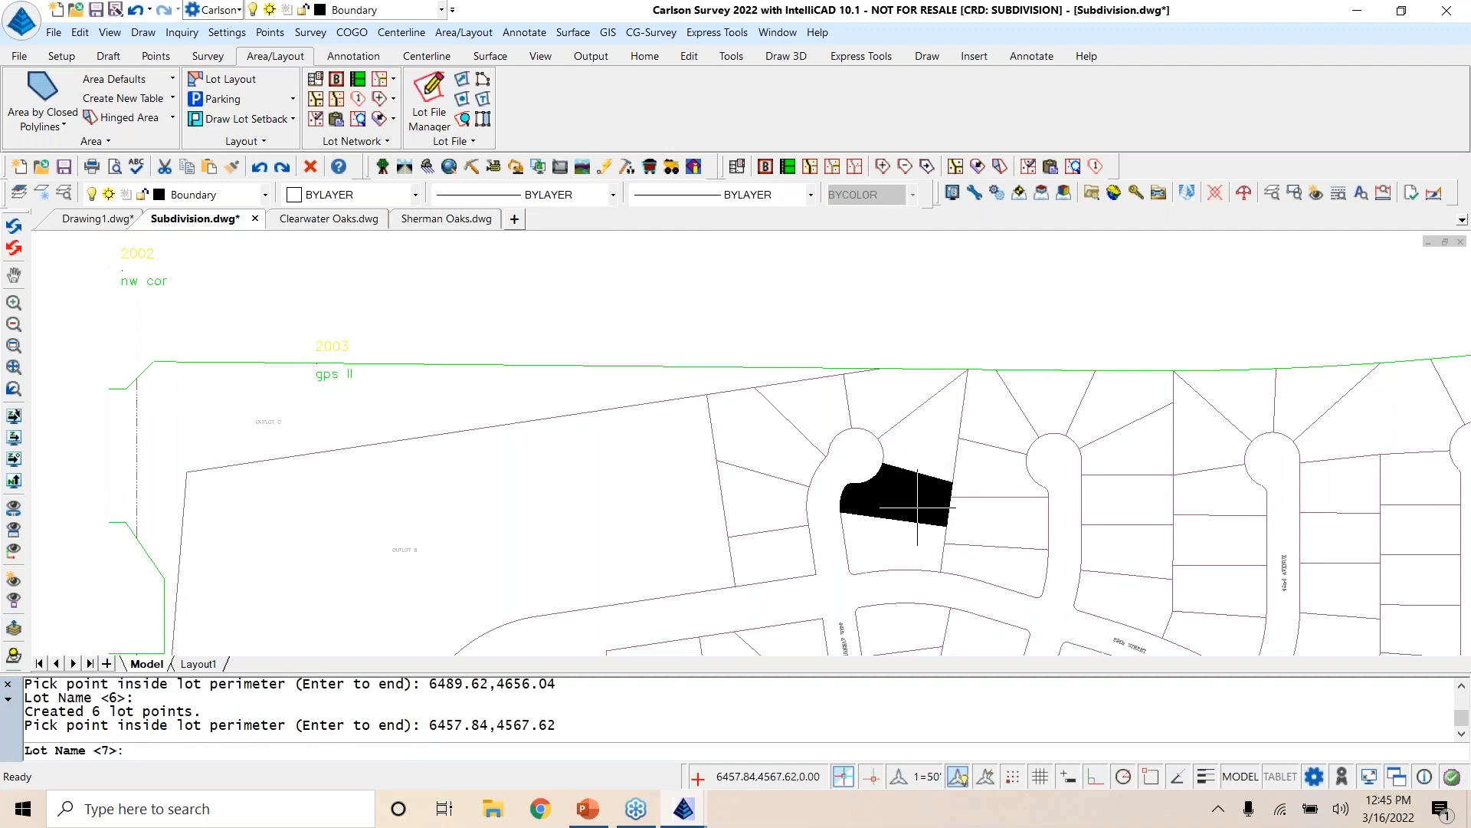
pyautogui.press('Return')
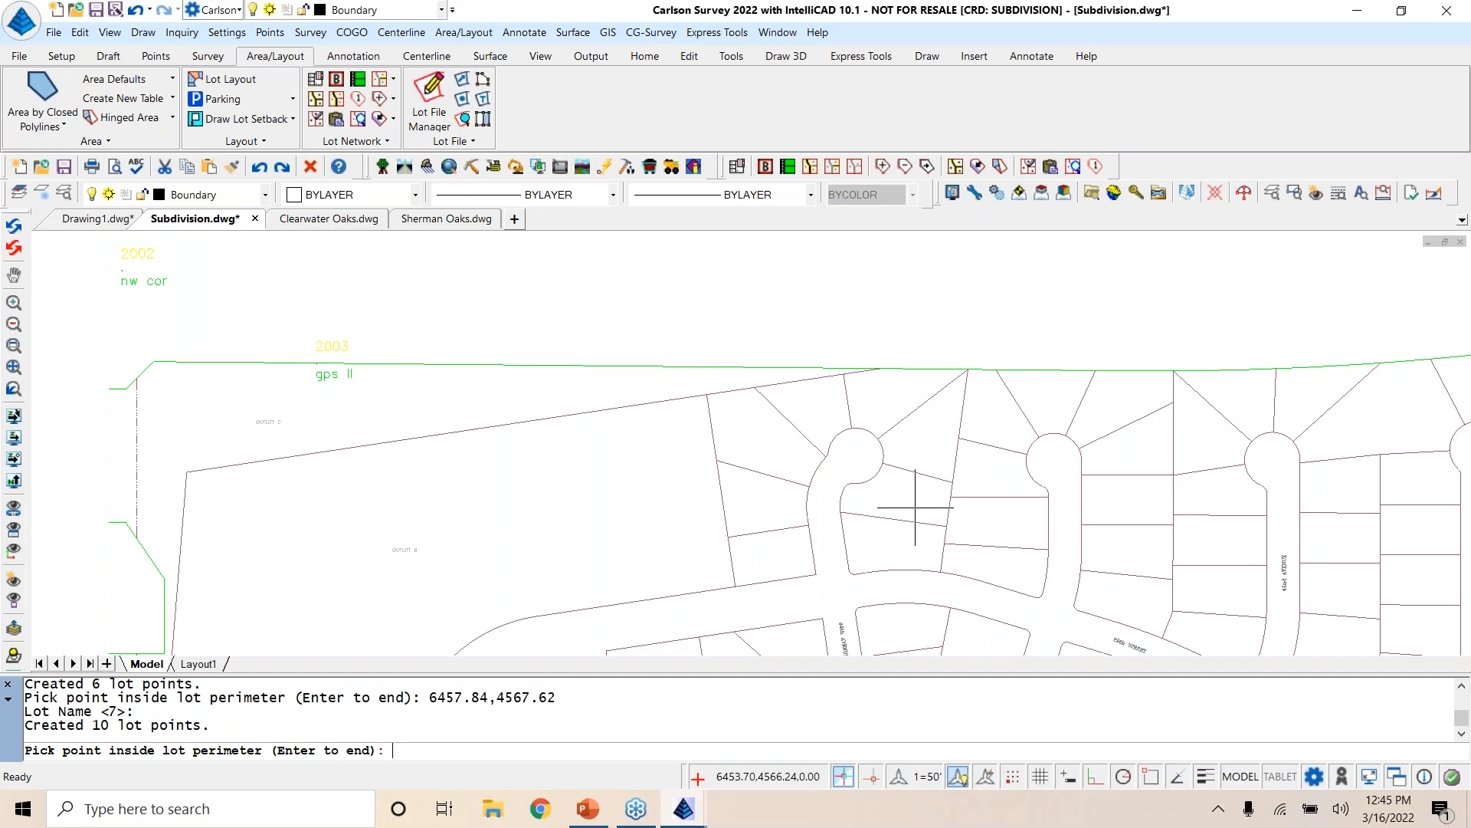
pyautogui.click(872, 545)
pyautogui.press('Return')
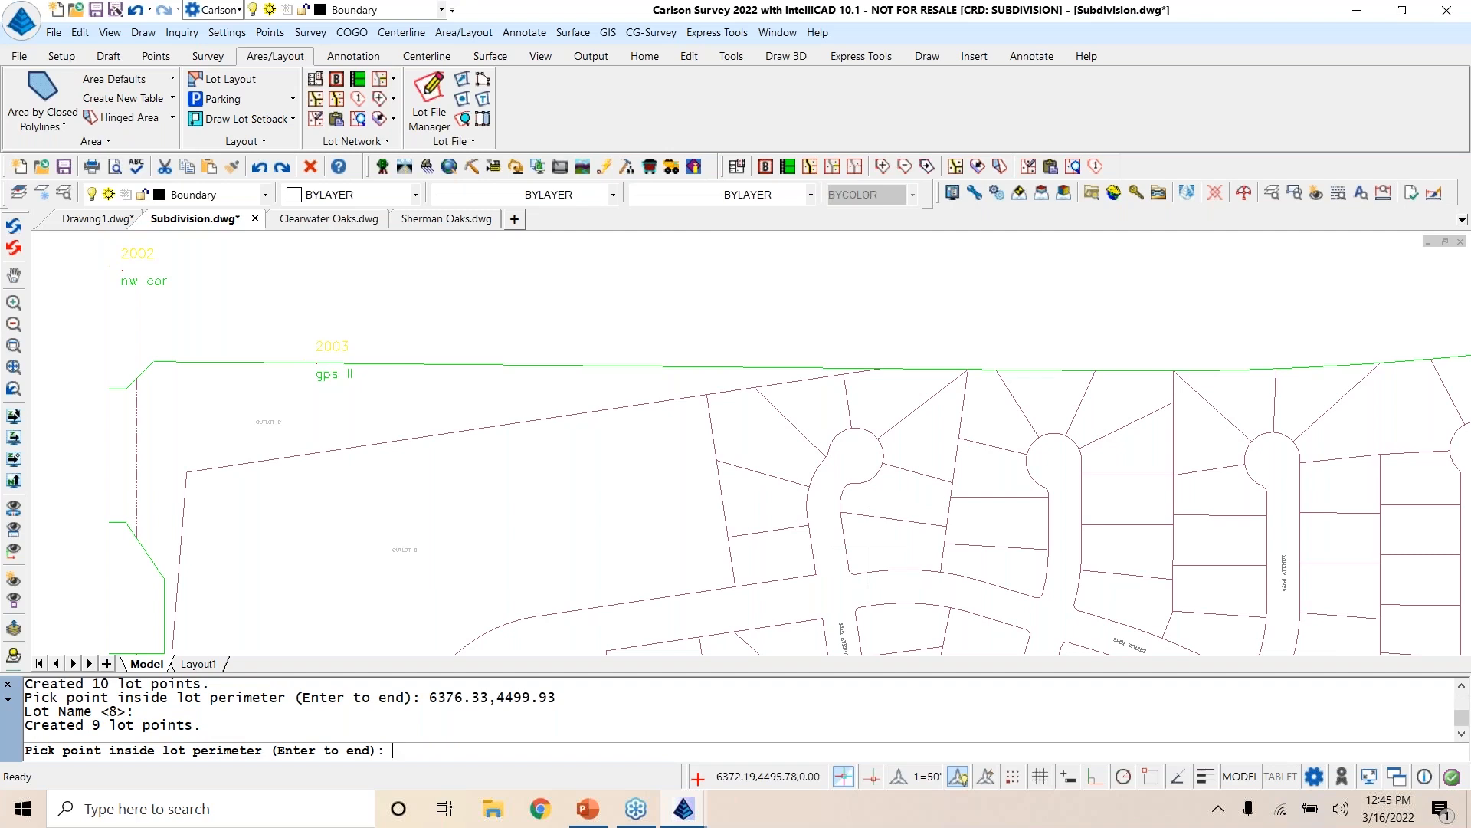
pyautogui.press('Return')
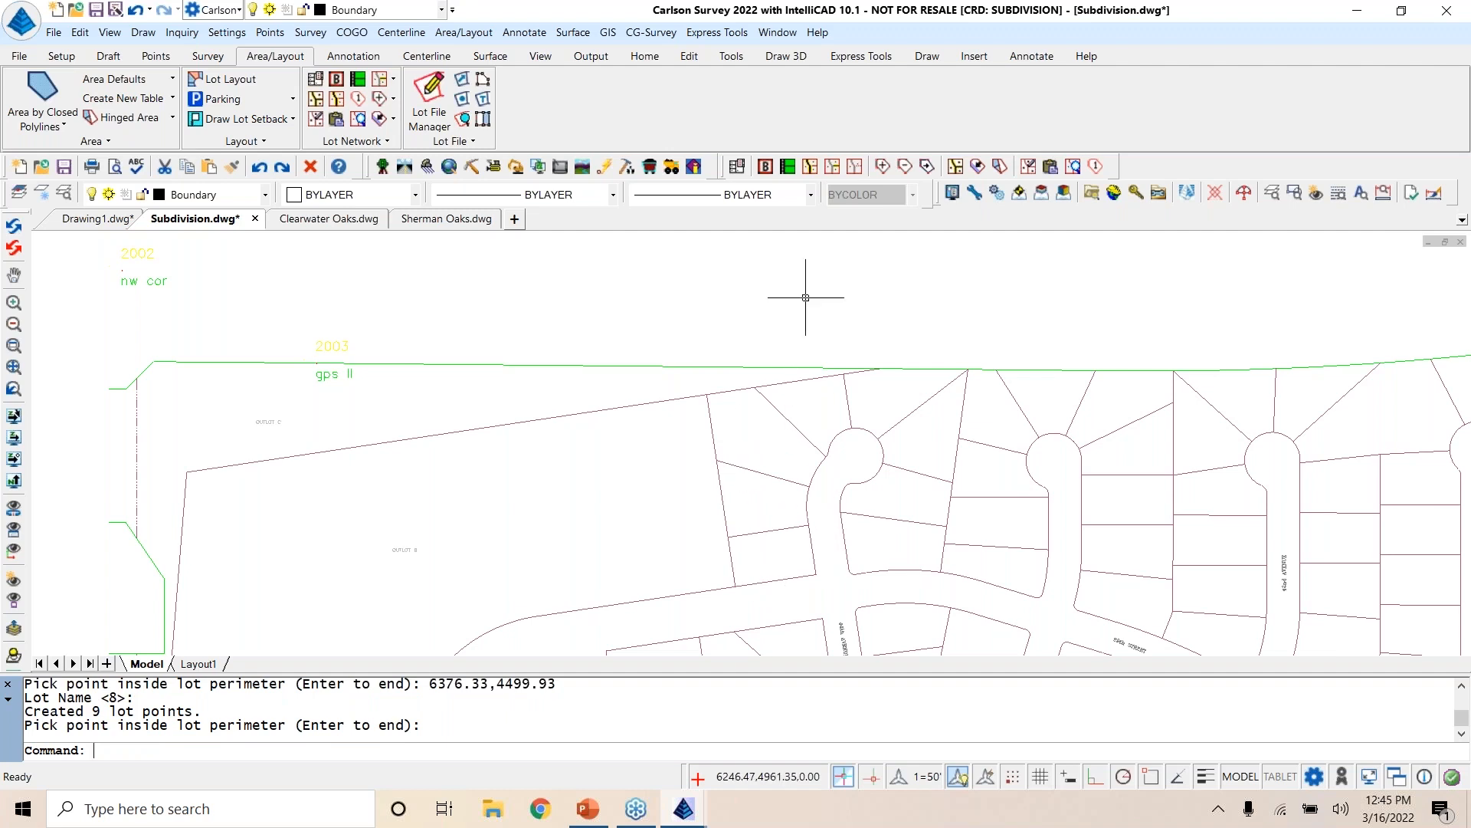
# Step: Draw all eight lots from the Lot File Manager as closed polylines with line, arc and area labels, erasing previous entities
pyautogui.click(458, 33)
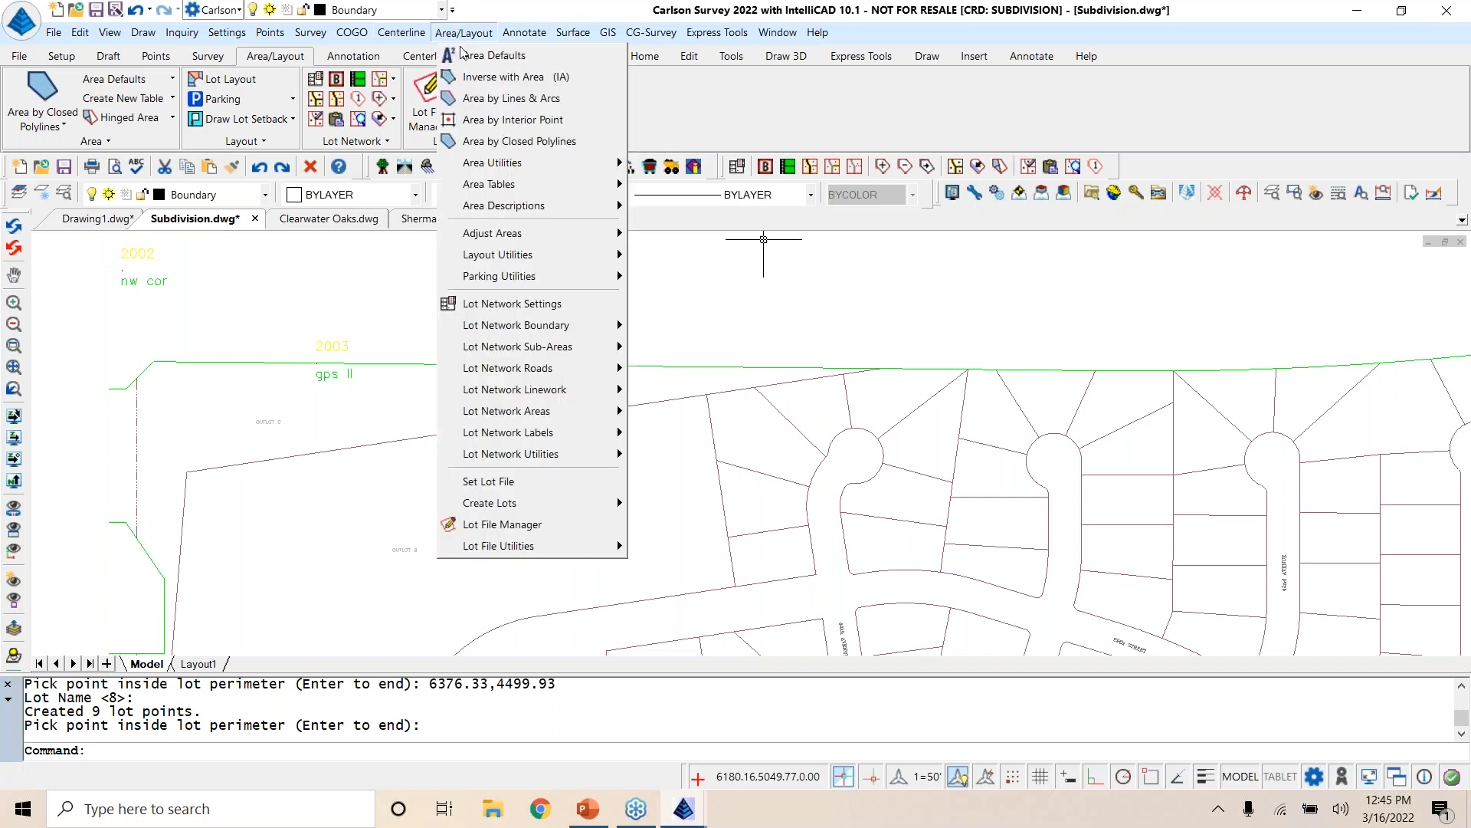
pyautogui.click(515, 527)
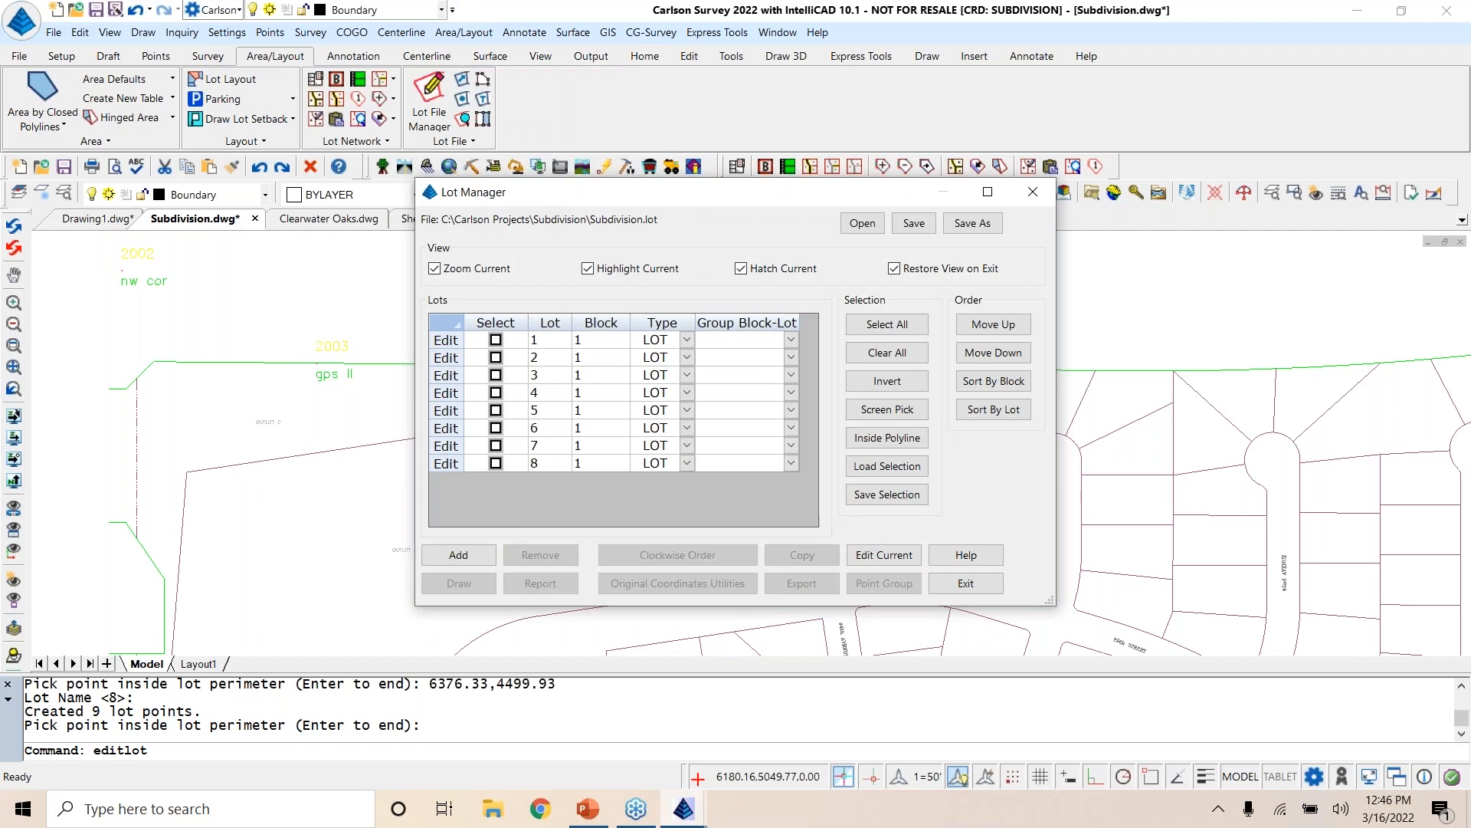
pyautogui.click(895, 325)
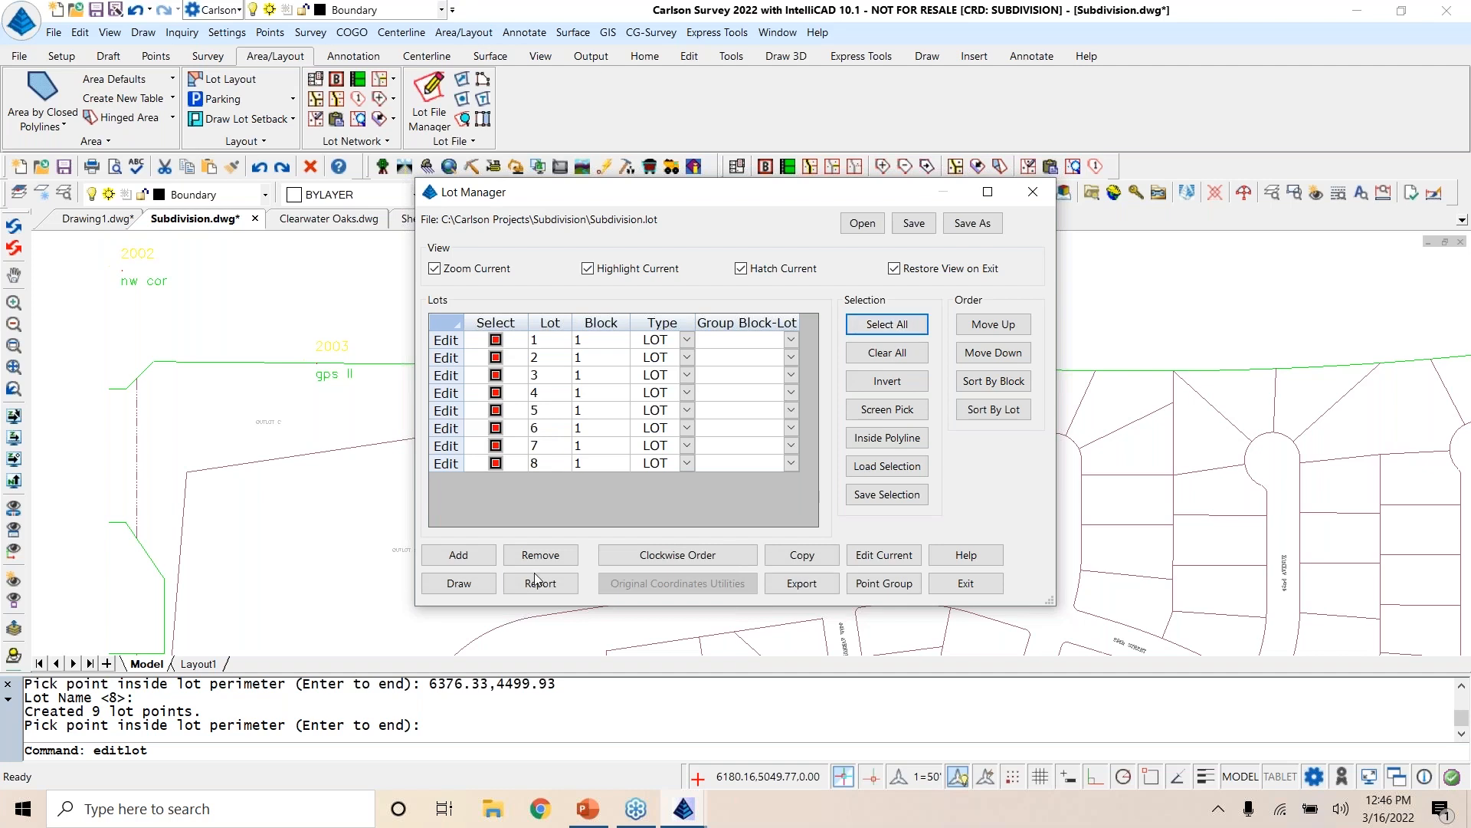
pyautogui.click(453, 585)
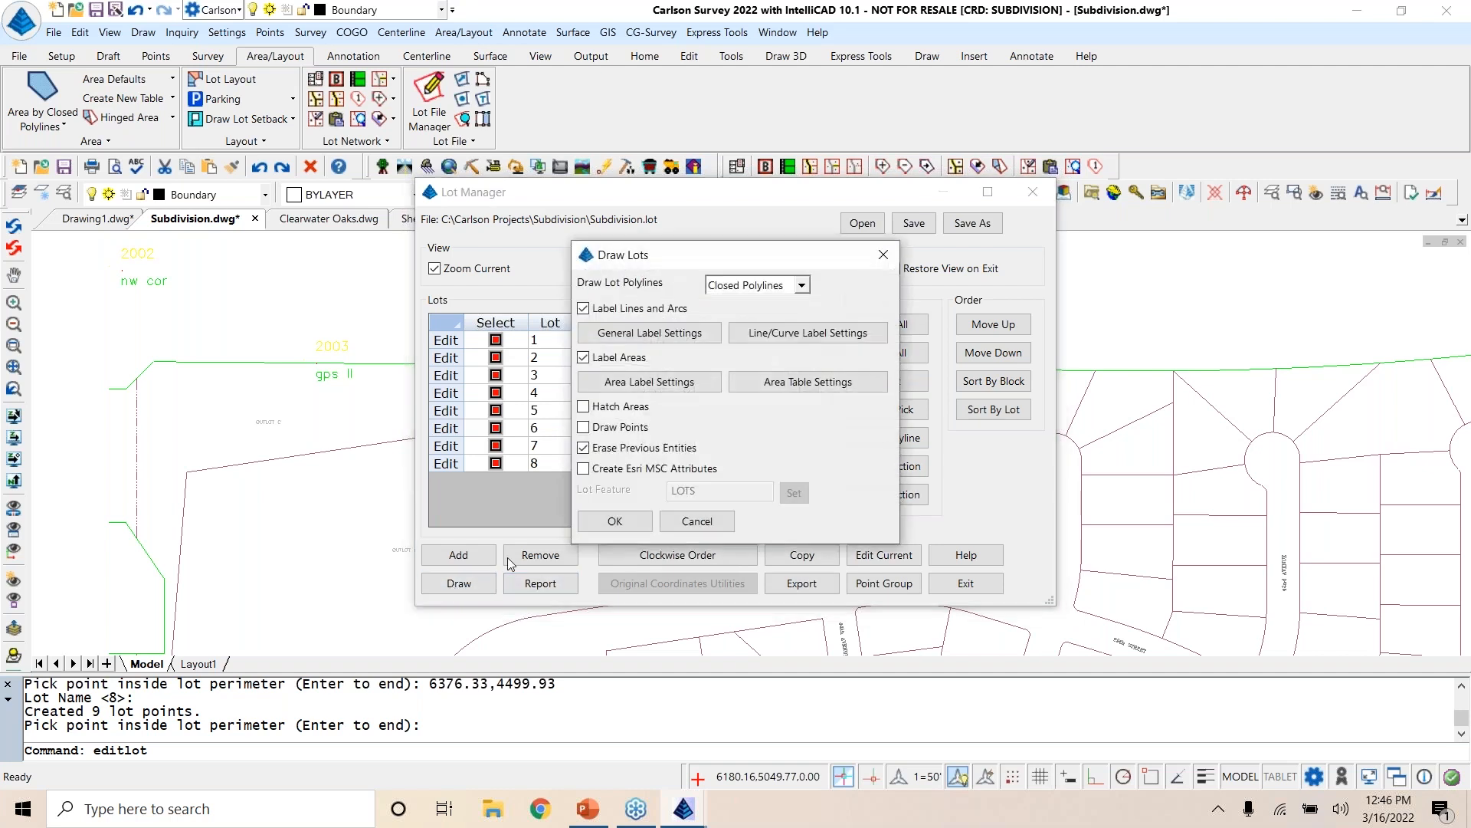
pyautogui.click(609, 522)
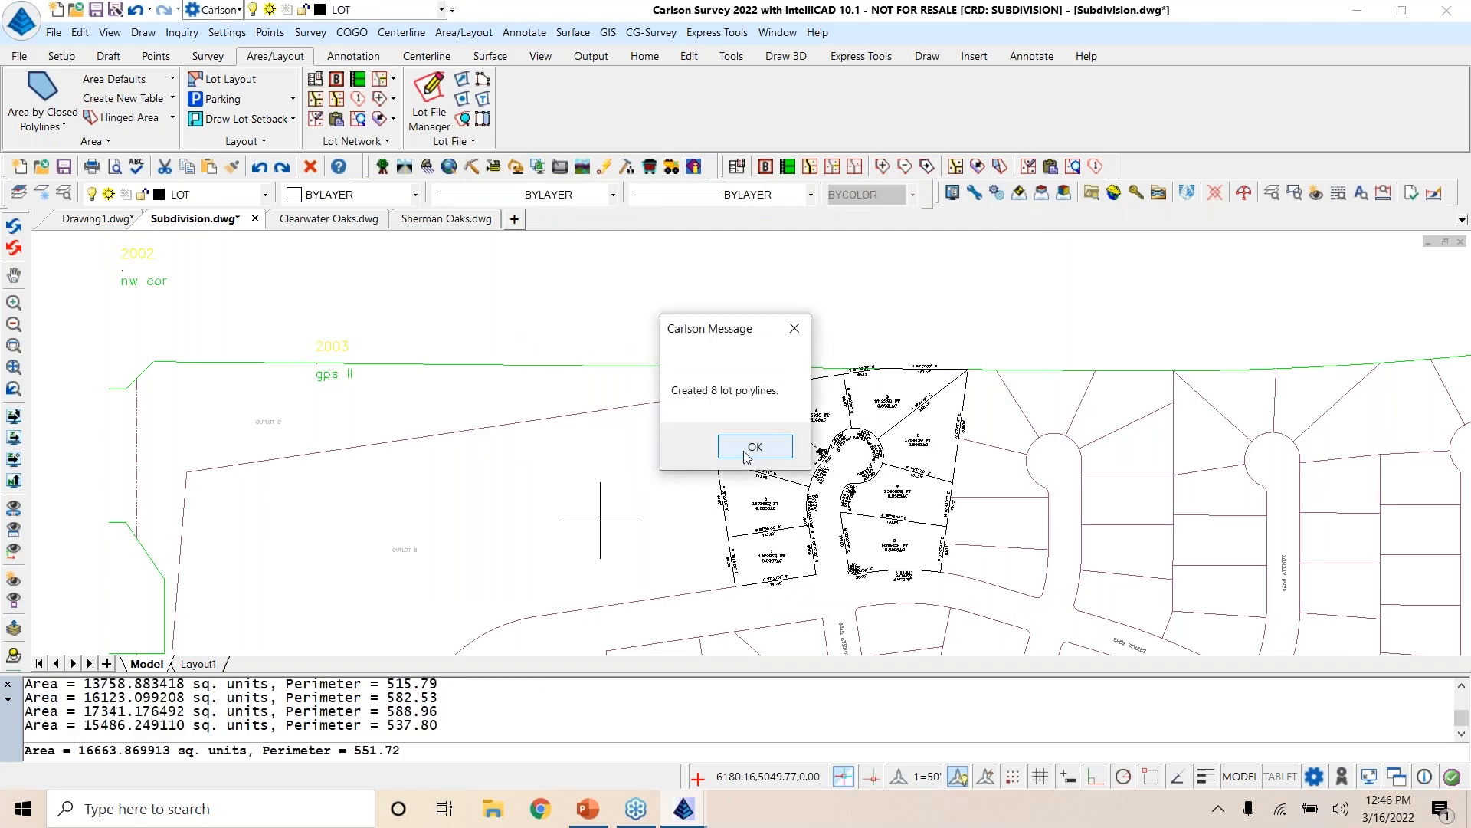
pyautogui.click(751, 453)
pyautogui.click(966, 583)
# Step: Move the illegible short-curve label at the cul-de-sac throat into lot 3 with a leader
pyautogui.scroll(5, 774, 563)
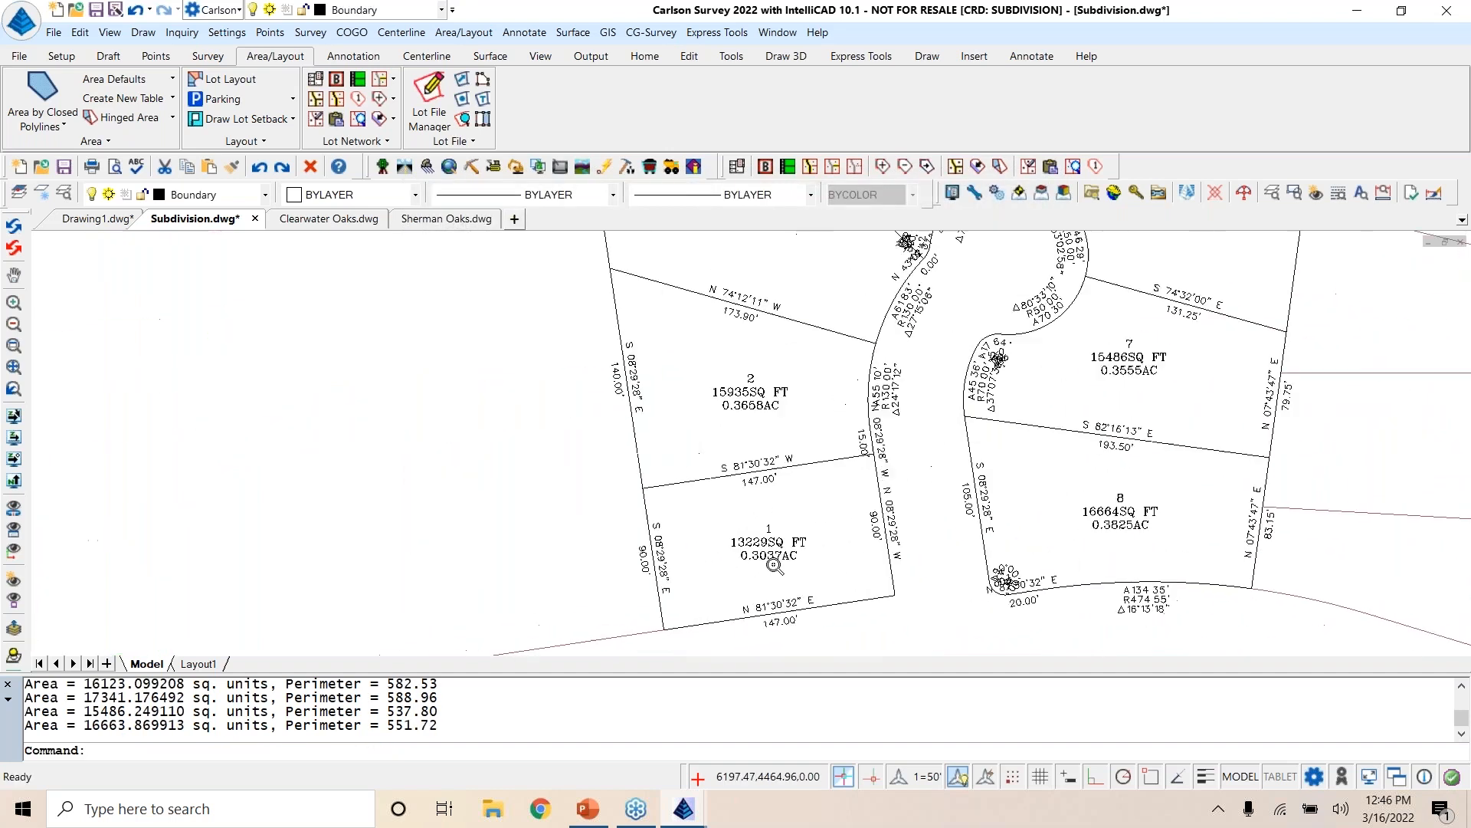
pyautogui.moveTo(672, 387); pyautogui.dragTo(706, 527, button='middle')
pyautogui.moveTo(745, 359); pyautogui.dragTo(700, 590, button='middle')
pyautogui.moveTo(902, 364)
pyautogui.mouseDown(button='middle')
pyautogui.moveTo(706, 442)
pyautogui.moveTo(712, 317)
pyautogui.mouseUp(button='middle')
pyautogui.moveTo(911, 605)
pyautogui.mouseDown(button='middle')
pyautogui.moveTo(969, 351)
pyautogui.moveTo(998, 511)
pyautogui.mouseUp(button='middle')
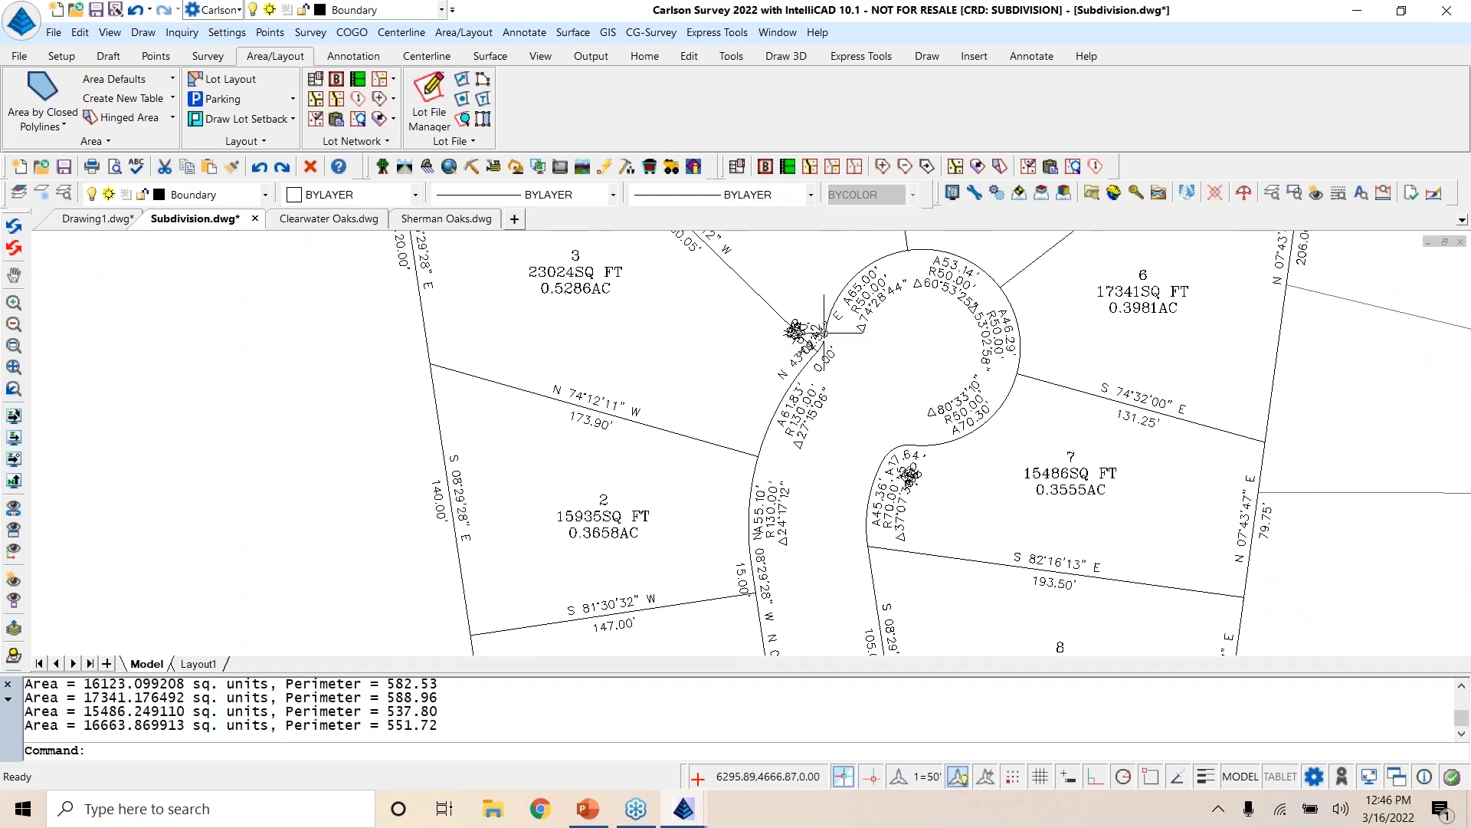
pyautogui.moveTo(672, 369); pyautogui.dragTo(740, 457, button='middle')
pyautogui.click(521, 34)
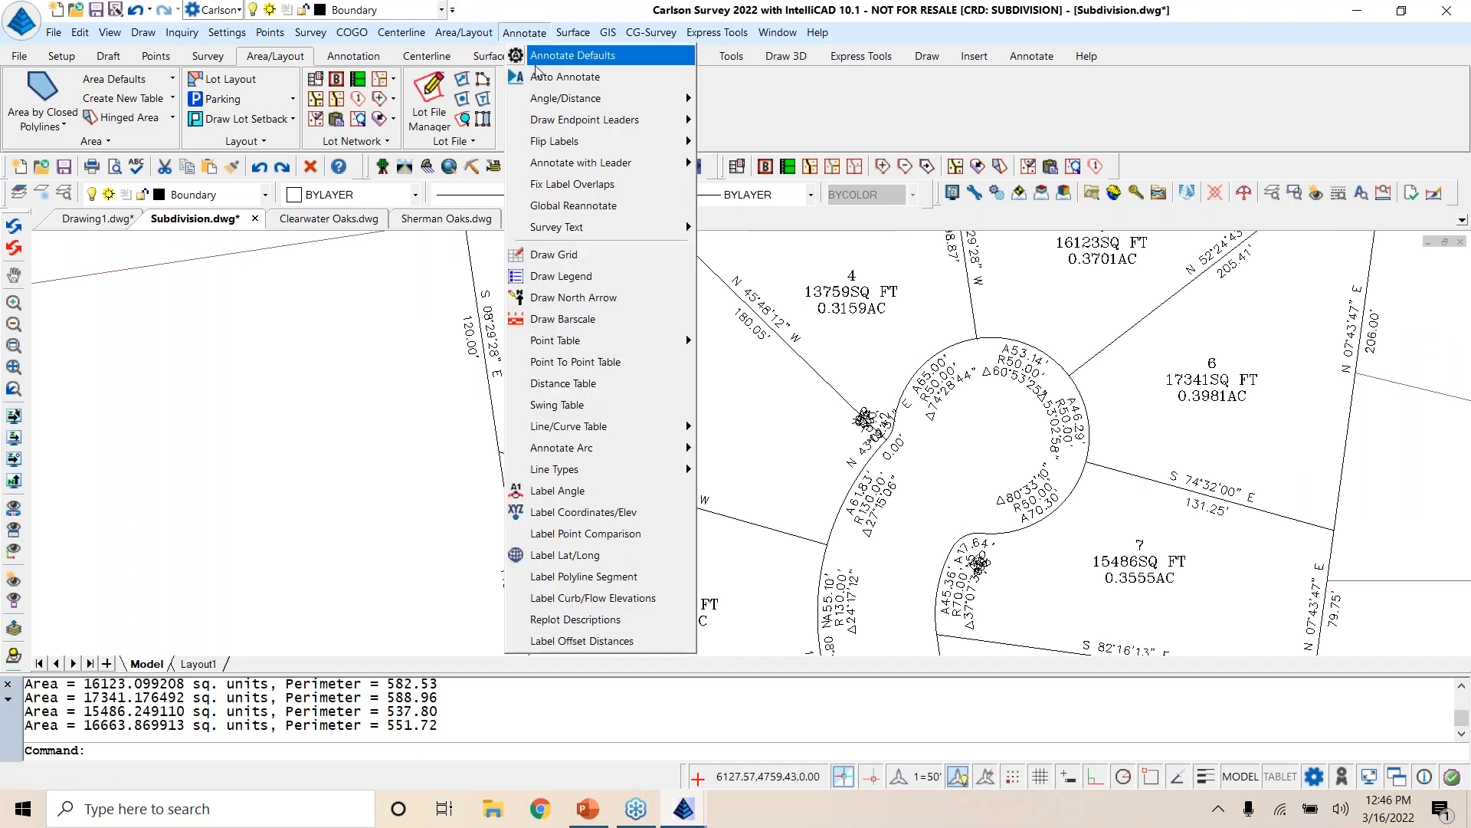
pyautogui.moveTo(566, 170)
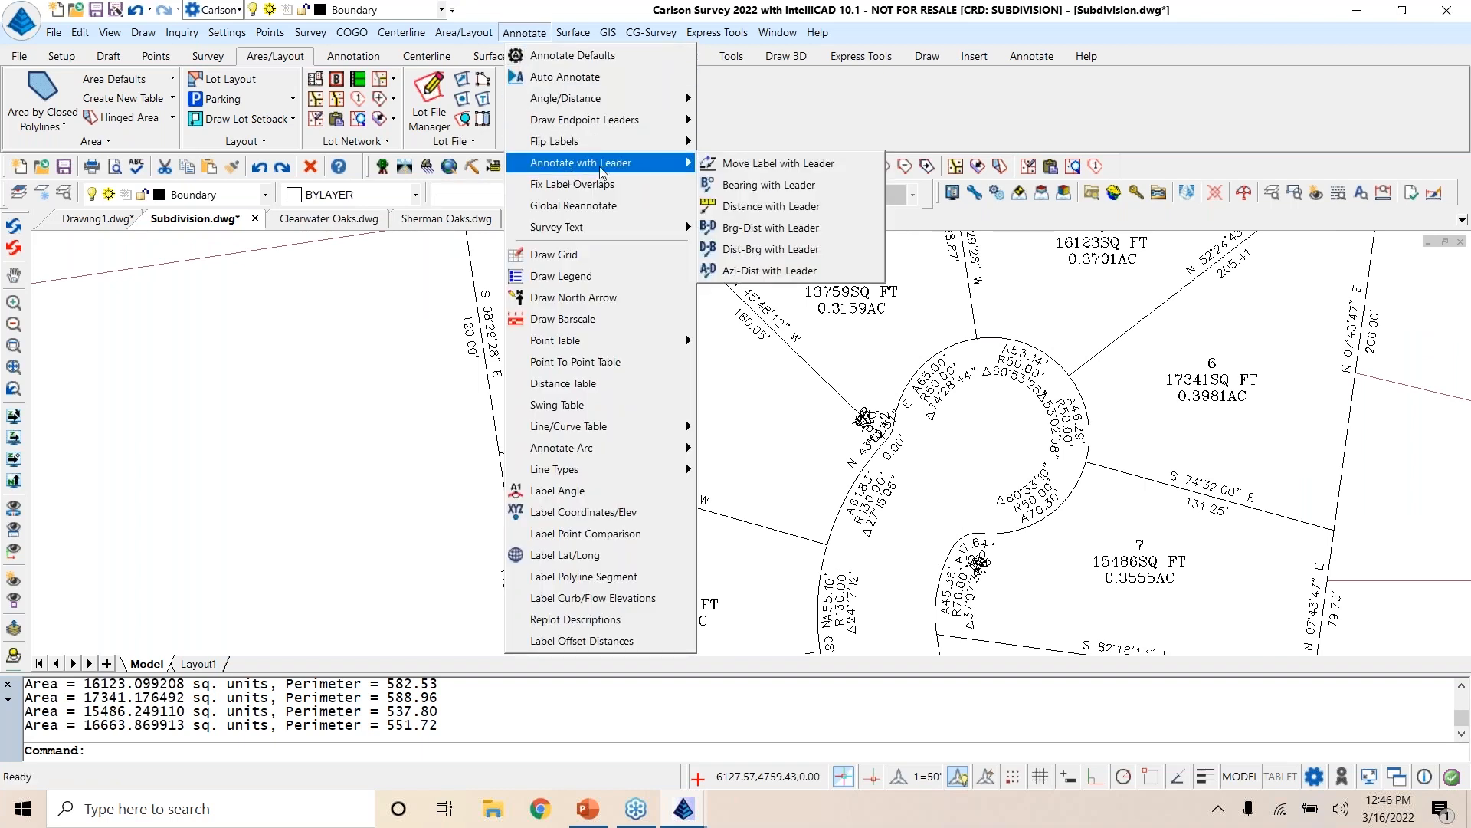
pyautogui.click(788, 168)
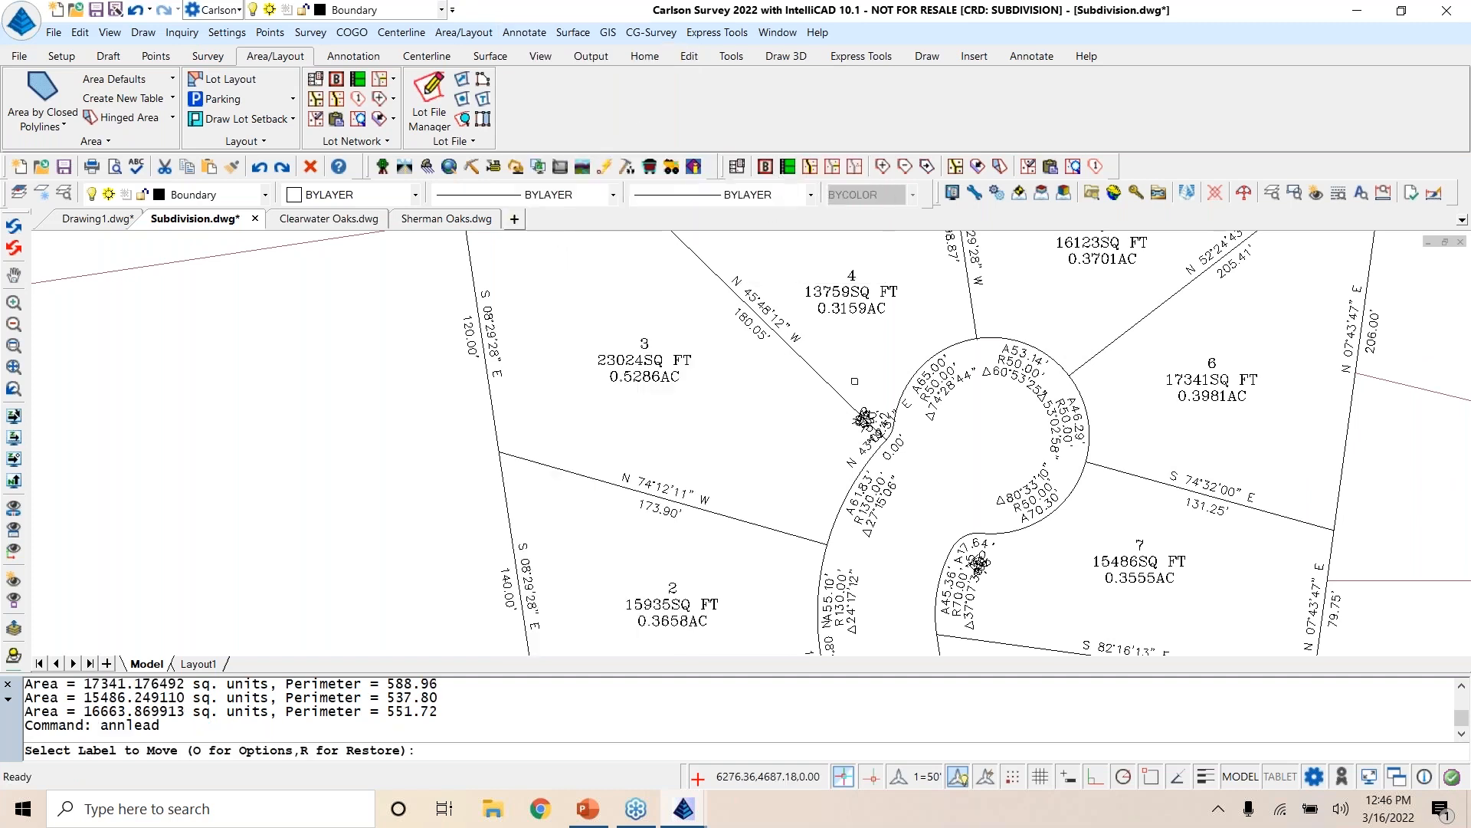
pyautogui.click(866, 418)
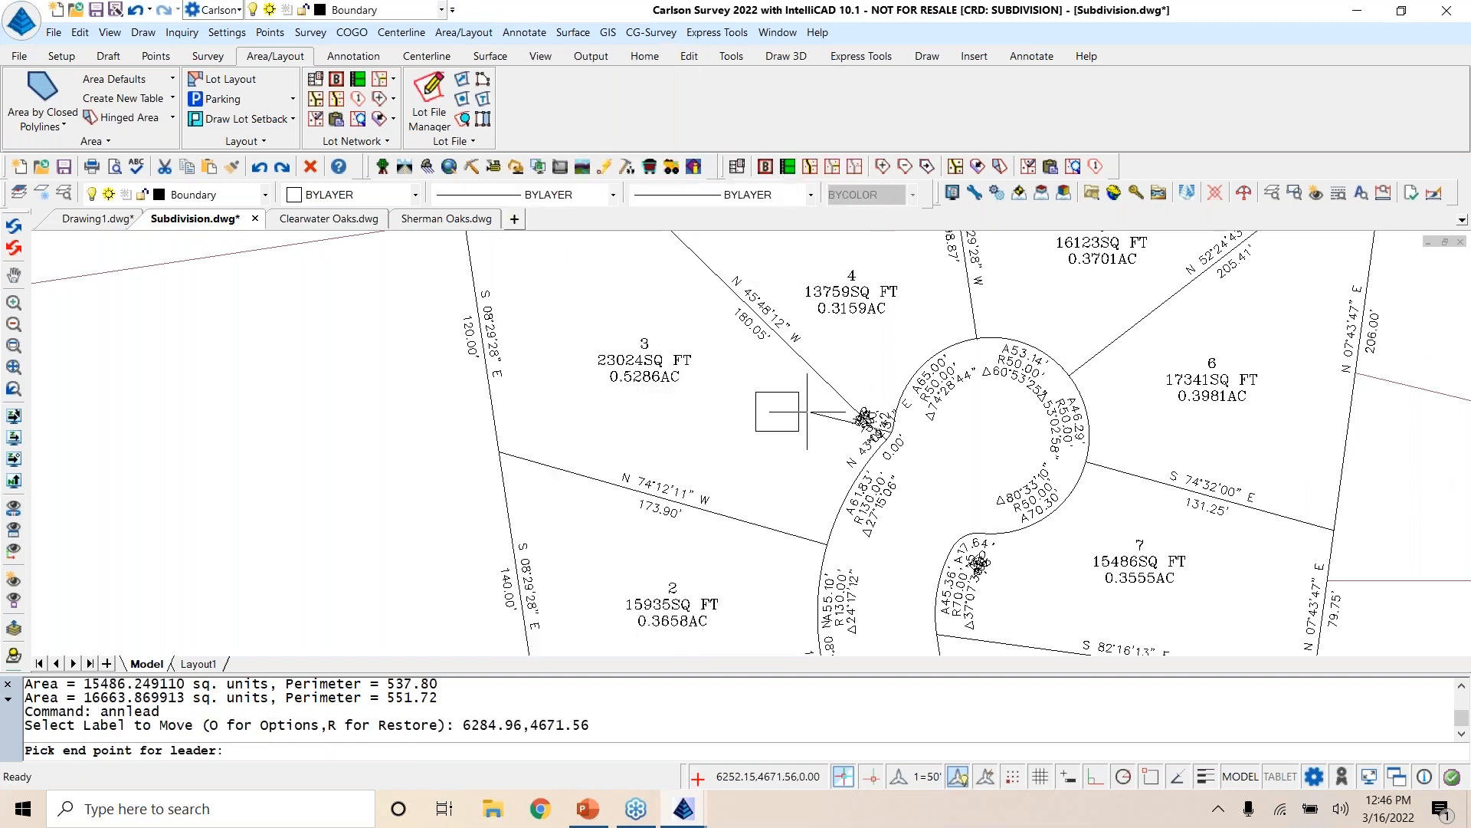
pyautogui.click(807, 411)
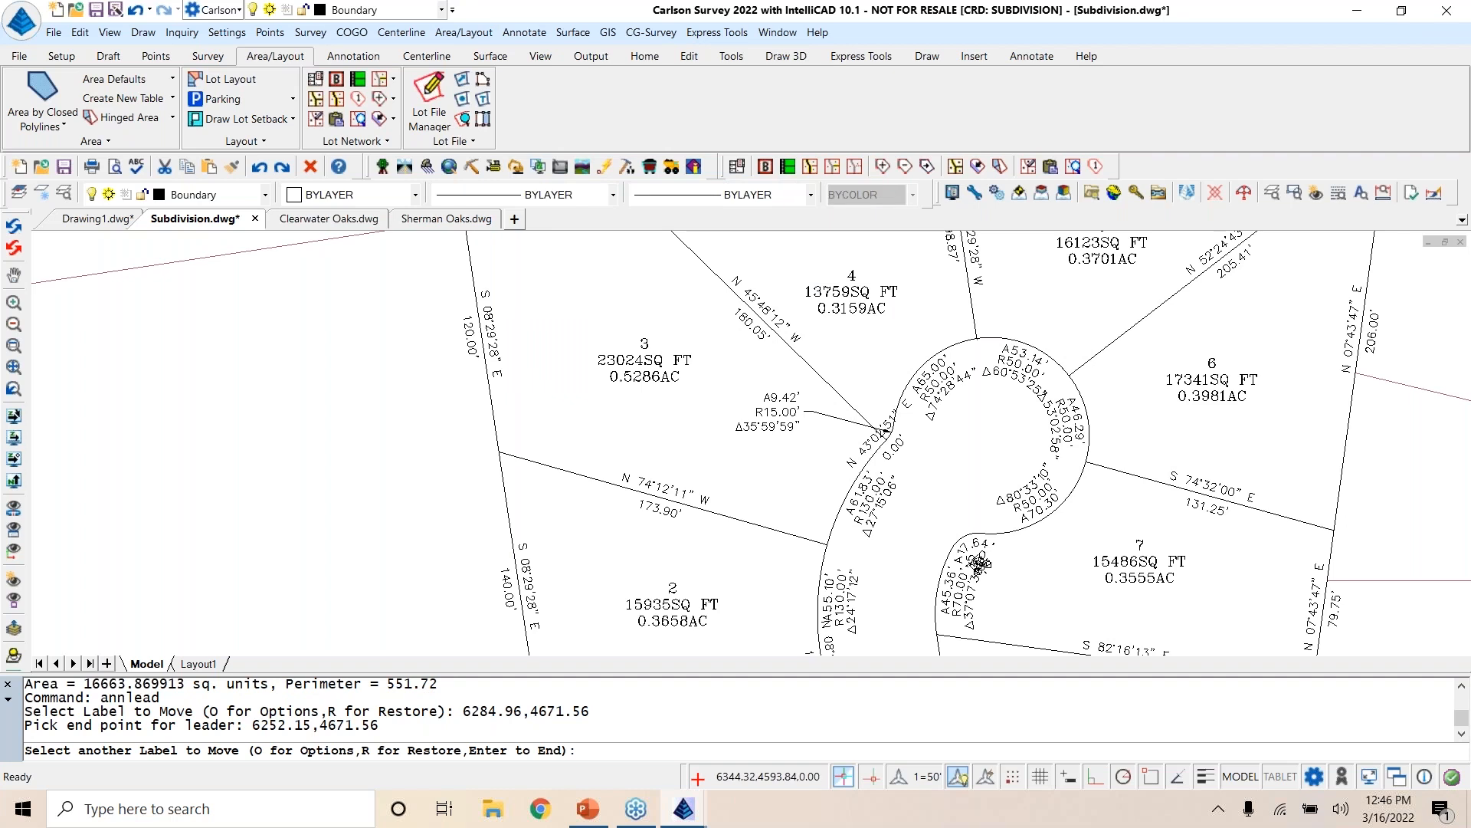
# Step: Move the illegible short-curve labels at lot 7's northwest corner and lot 8's southwest corner into those lots with leaders
pyautogui.click(990, 563)
pyautogui.click(1023, 568)
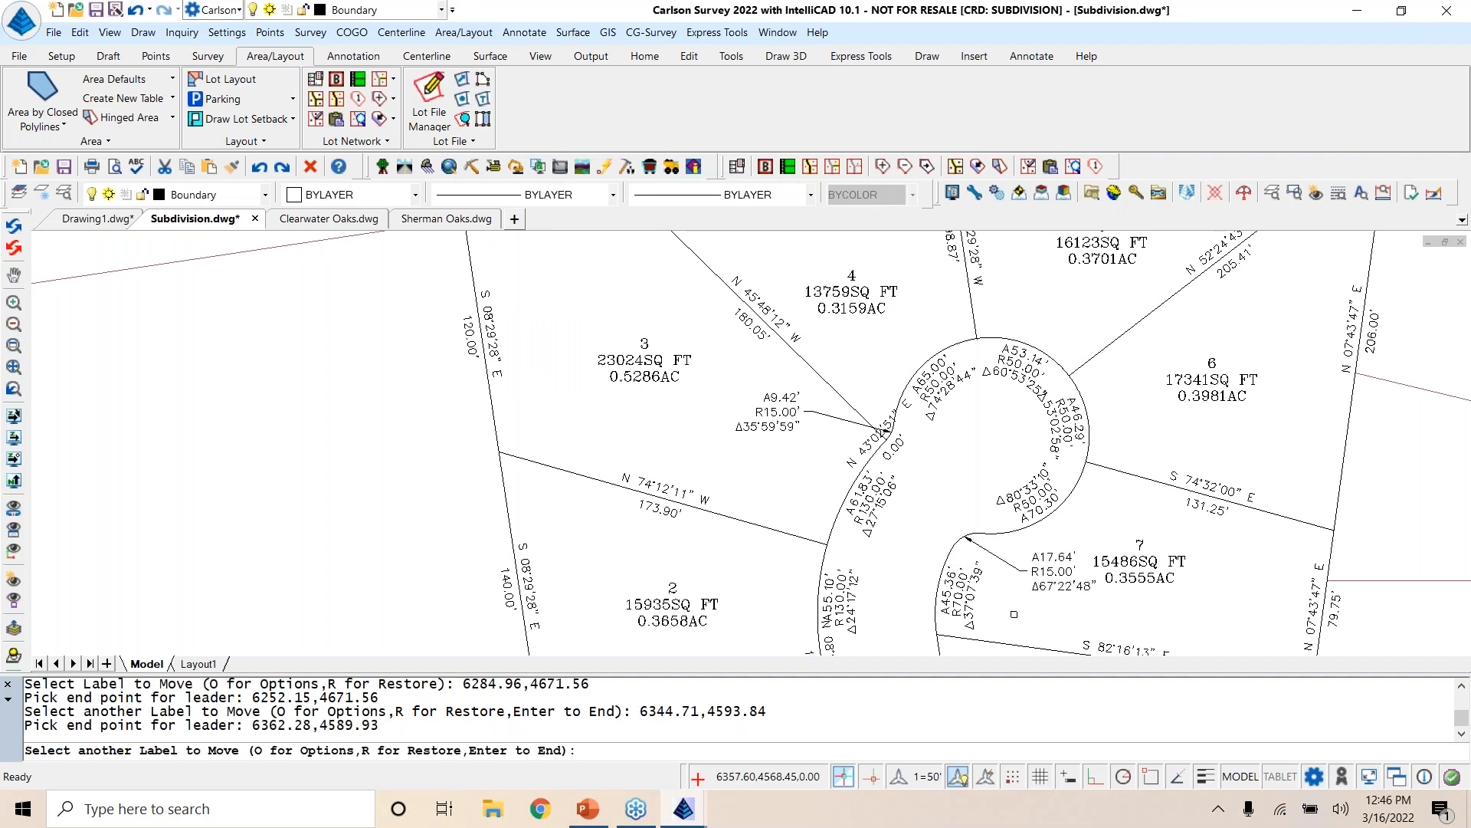
pyautogui.moveTo(997, 558); pyautogui.dragTo(903, 224, button='middle')
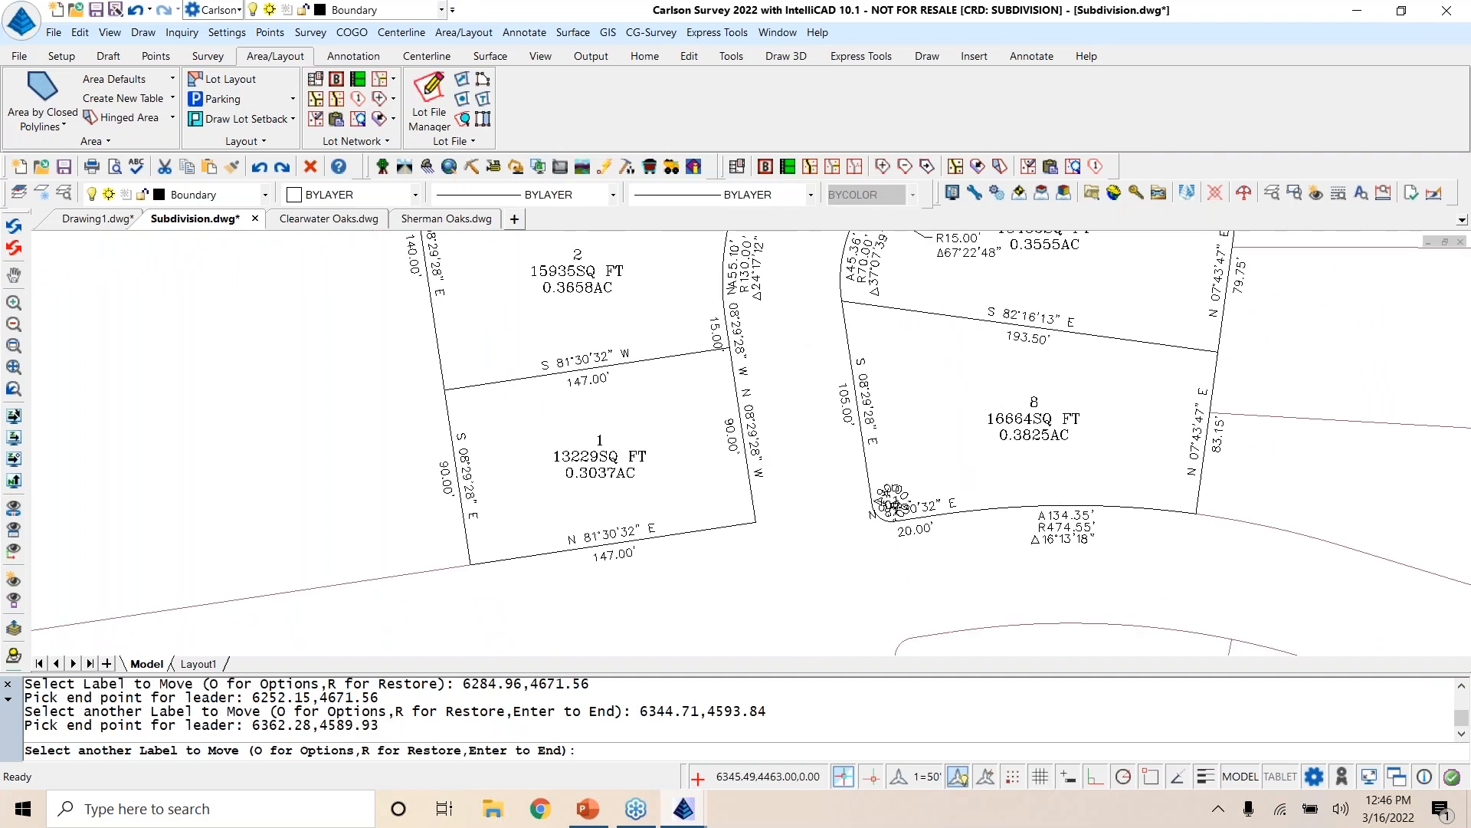
pyautogui.click(886, 504)
pyautogui.click(903, 456)
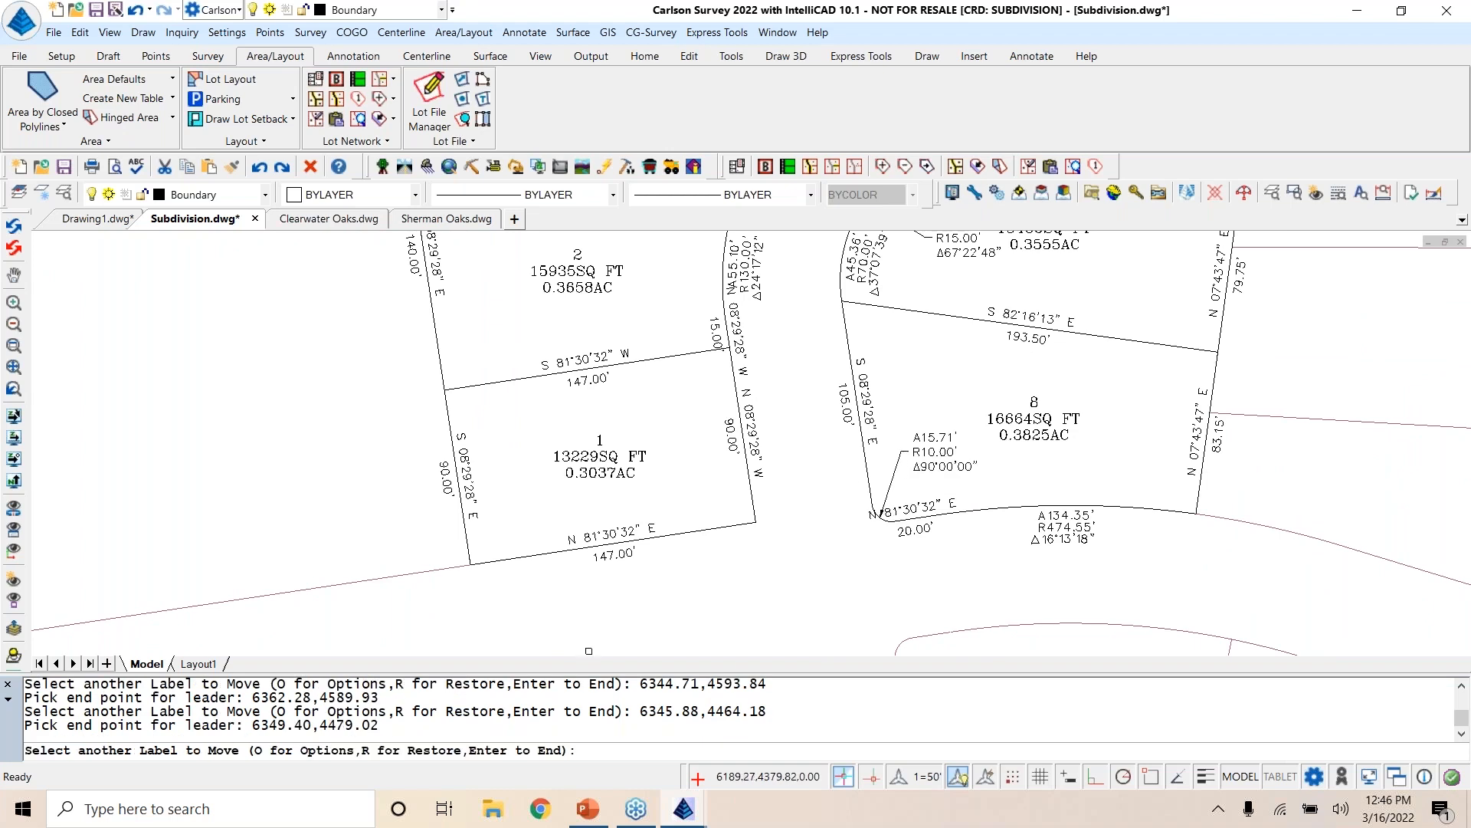
# Step: End the label moving and save the Subdivision drawing
pyautogui.scroll(-5, 762, 569)
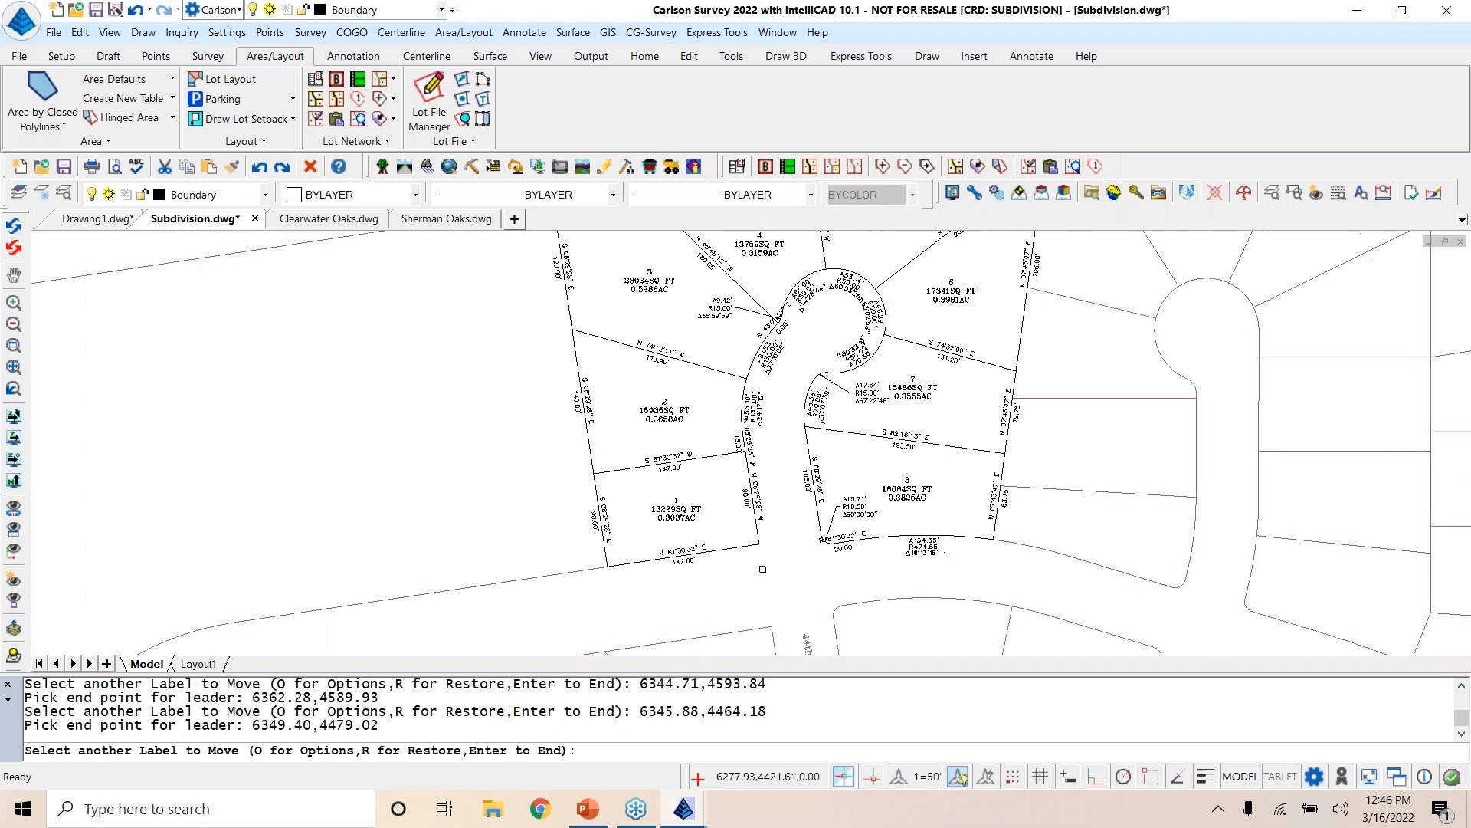
pyautogui.moveTo(768, 577); pyautogui.dragTo(763, 592, button='middle')
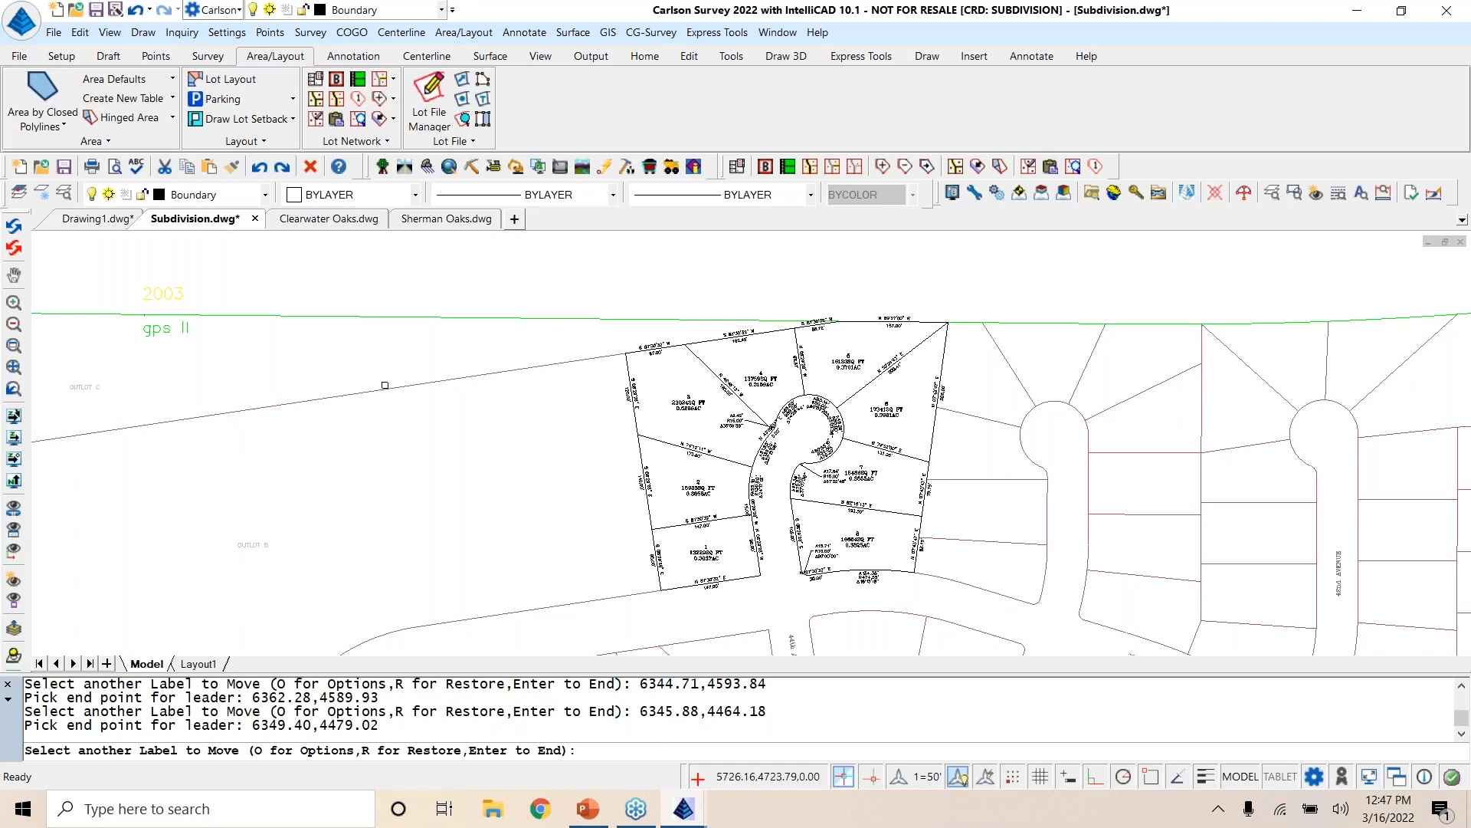
pyautogui.press('Return')
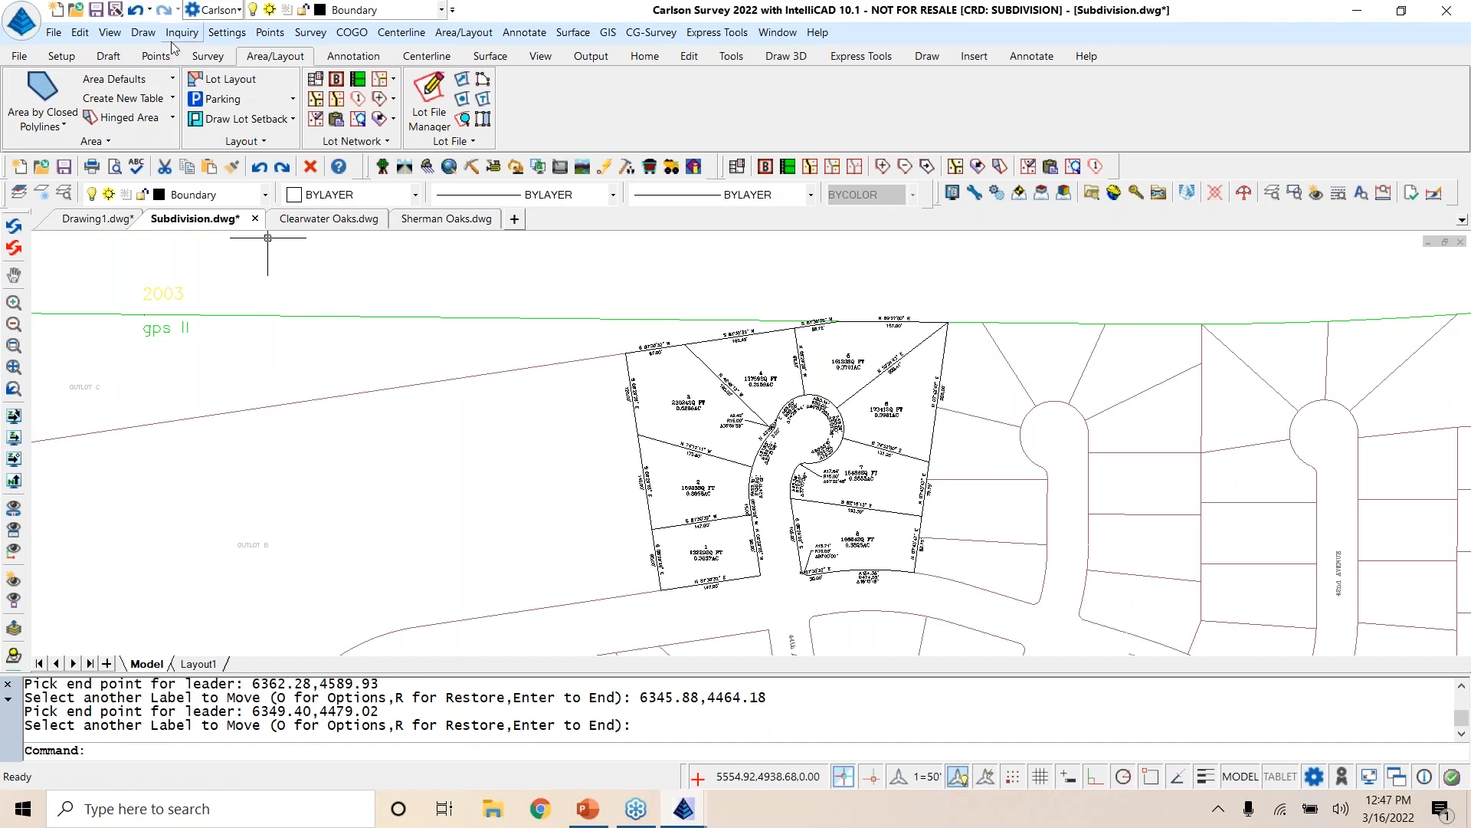
pyautogui.click(98, 11)
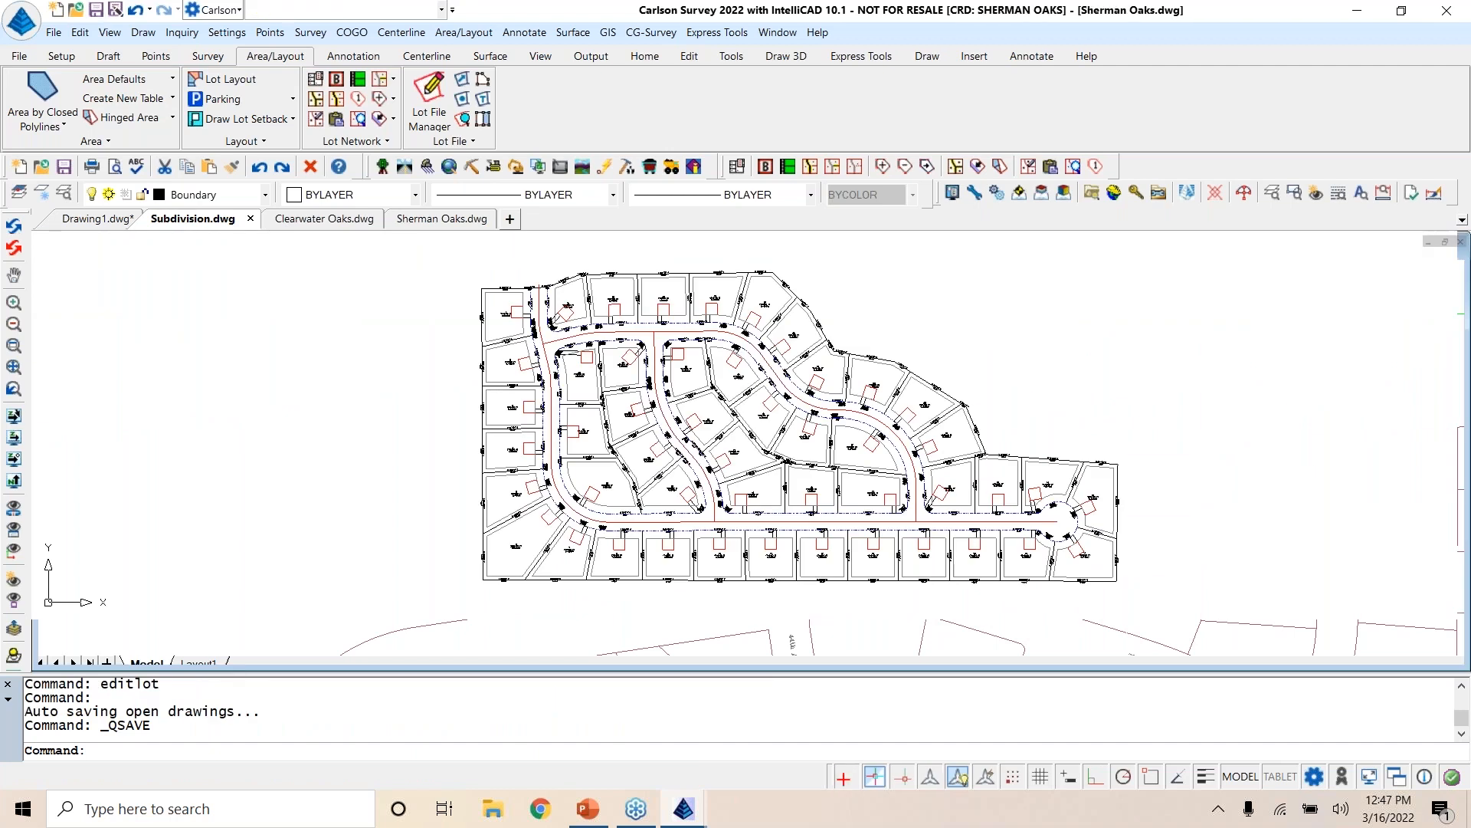
# Step: In the Sherman Oaks drawing, start a Lot Network Report with the Report Formatter and remove the Current Building and Type fields from it
pyautogui.click(442, 220)
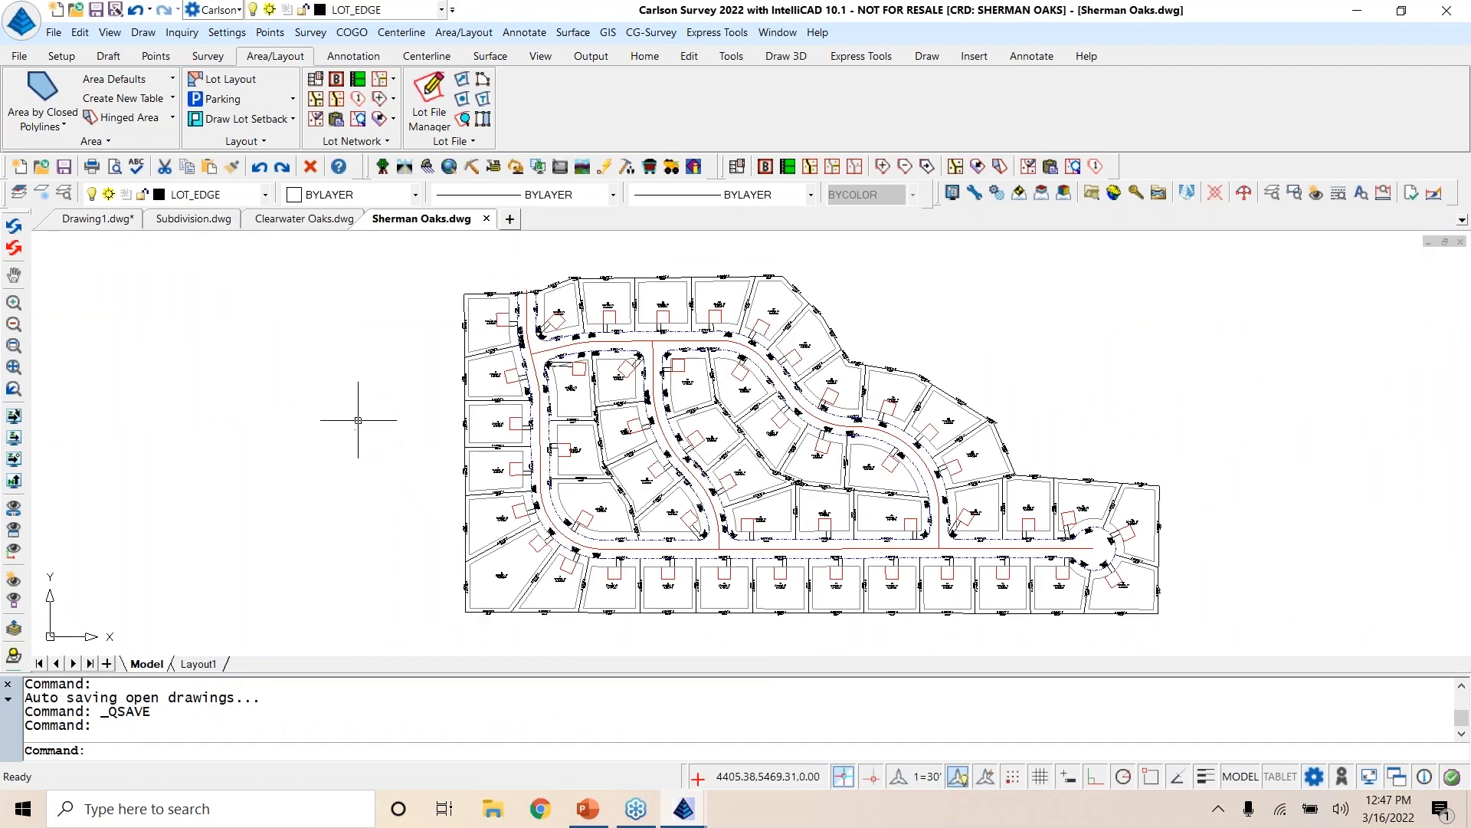
pyautogui.click(1051, 170)
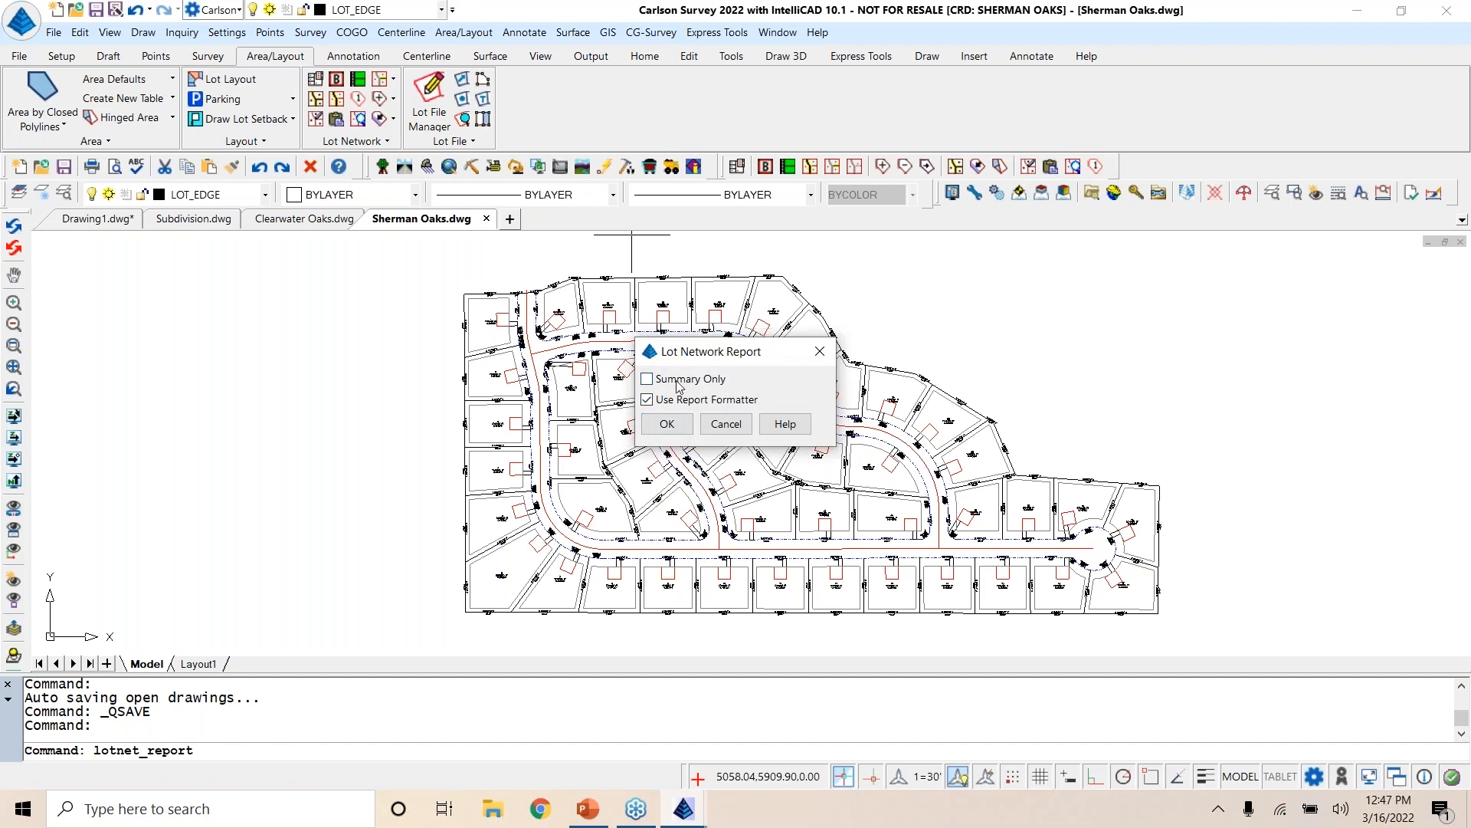
pyautogui.click(675, 424)
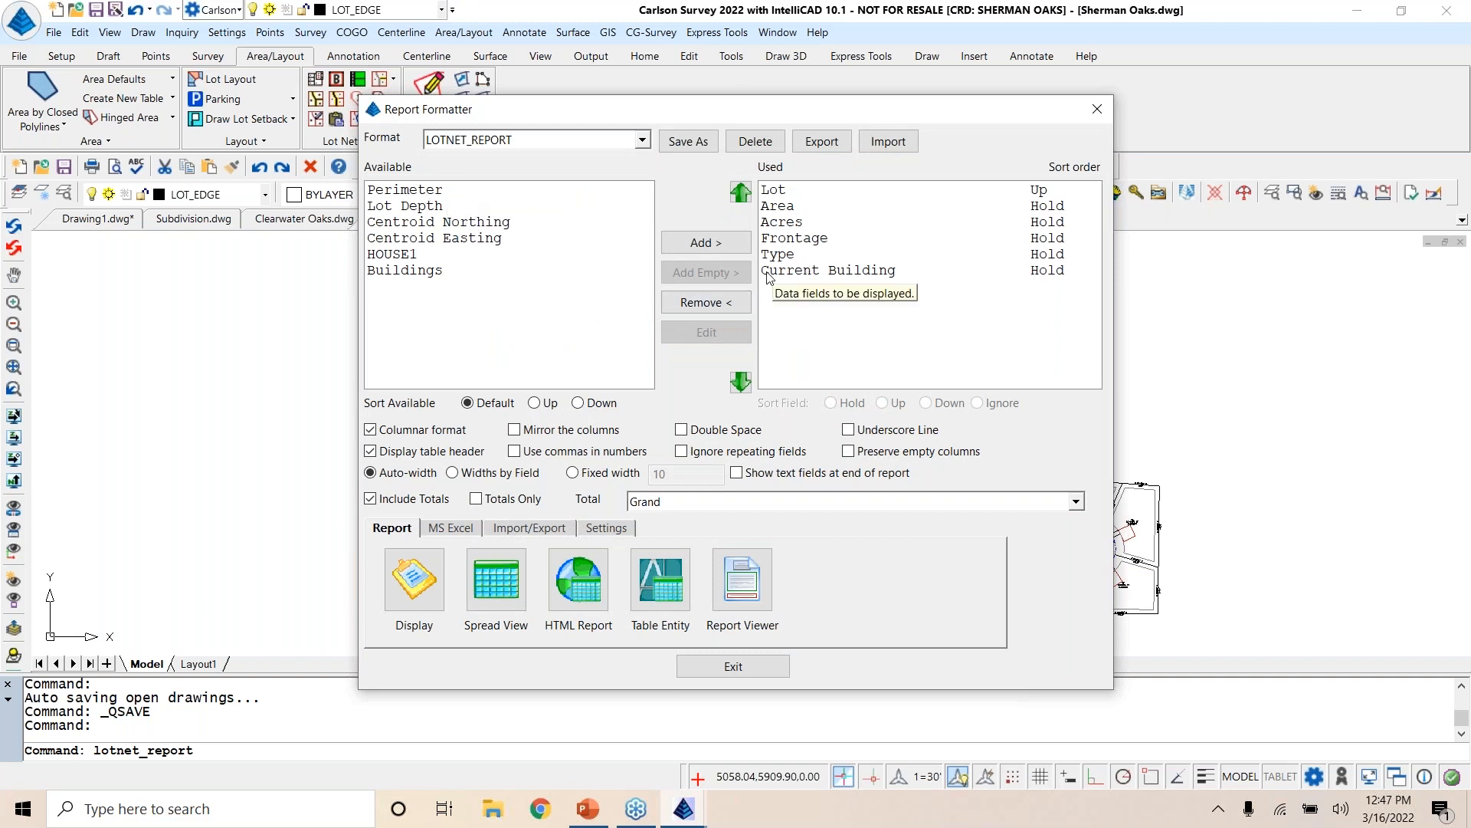
pyautogui.click(793, 273)
pyautogui.click(706, 302)
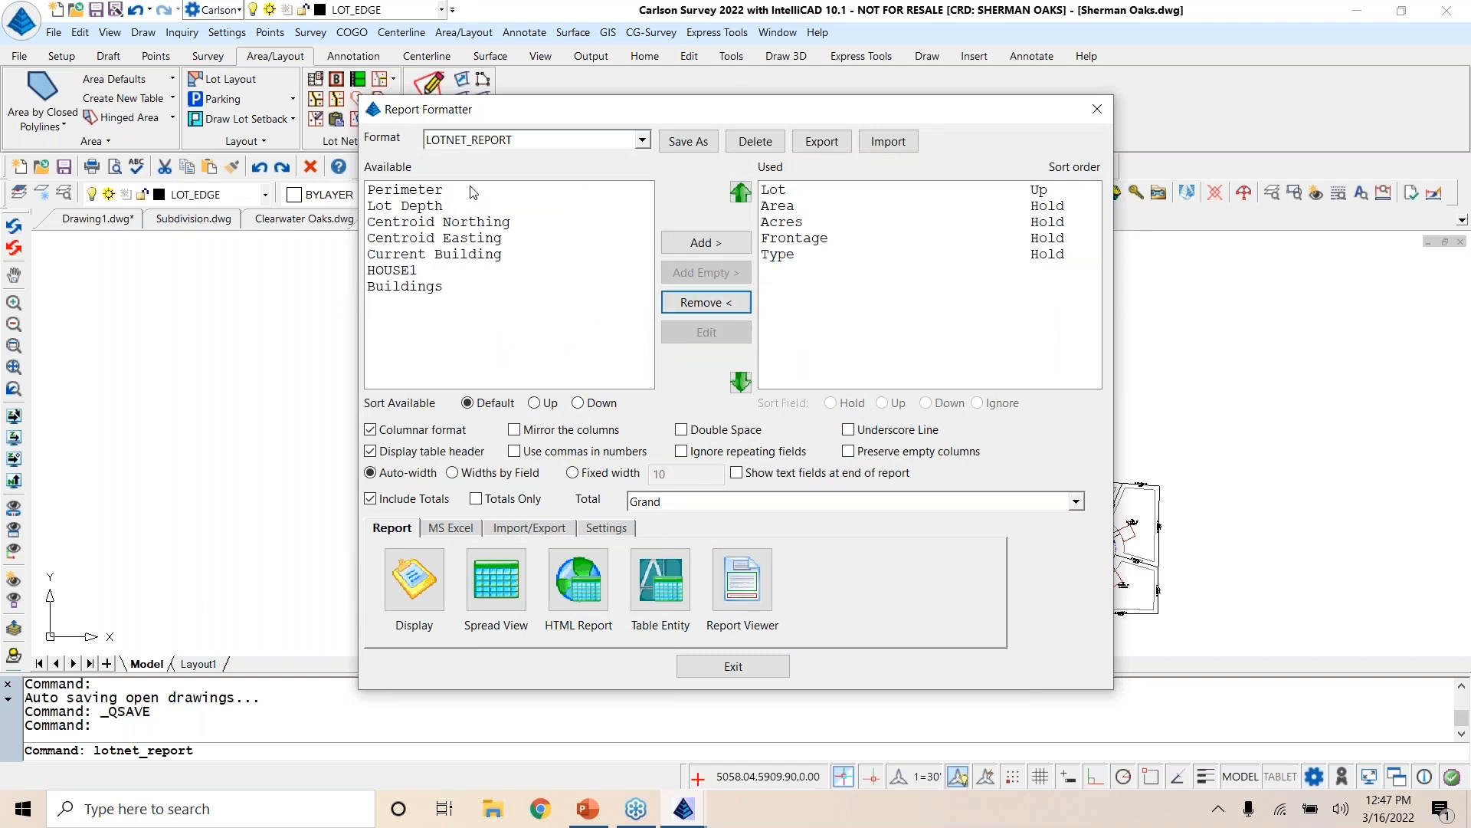
pyautogui.click(817, 255)
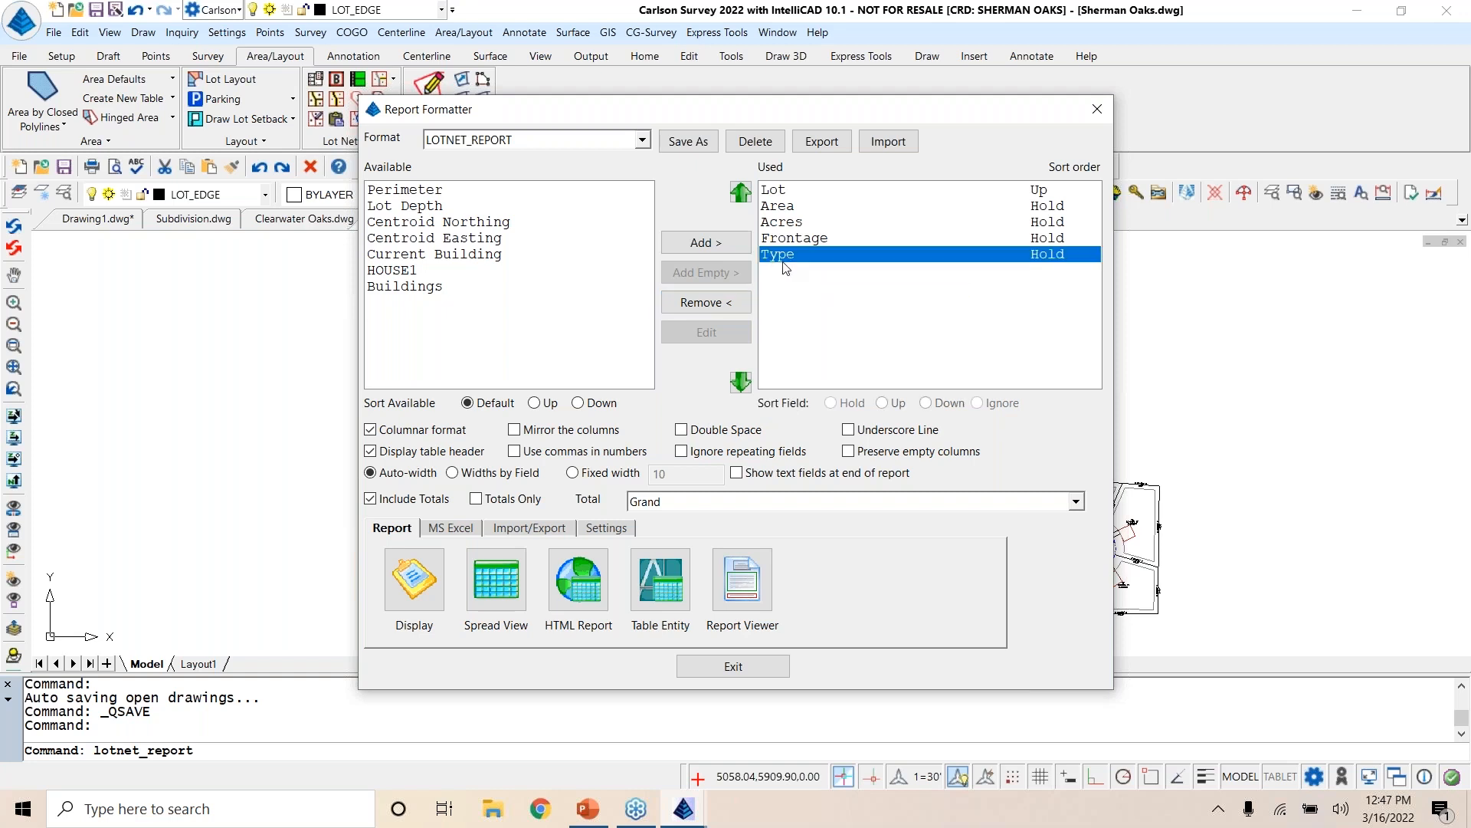
pyautogui.click(706, 302)
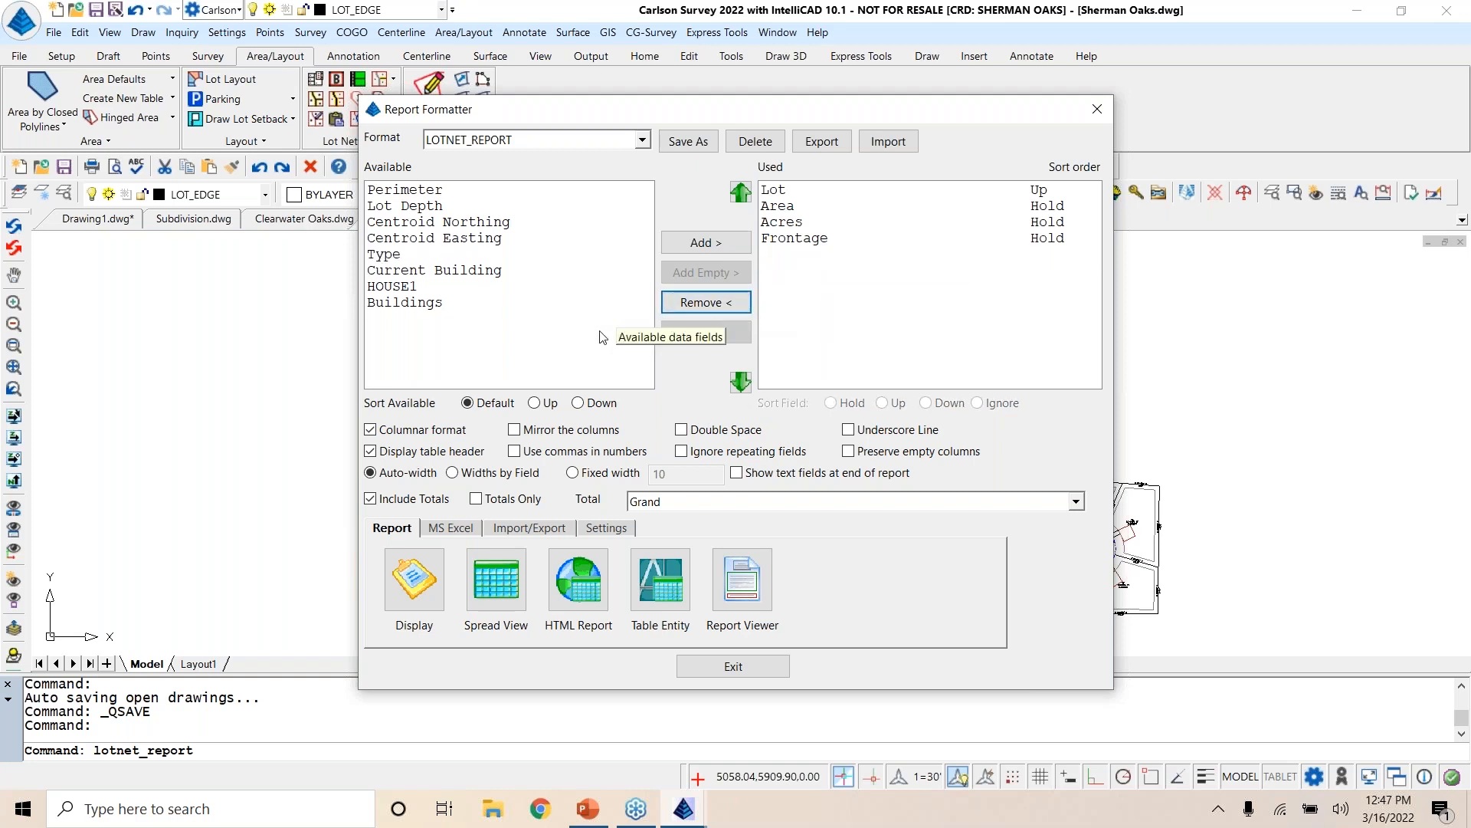
# Step: Display the formatted lot network report, review each lot's area, acreage and frontage, and close the report and formatter
pyautogui.click(414, 578)
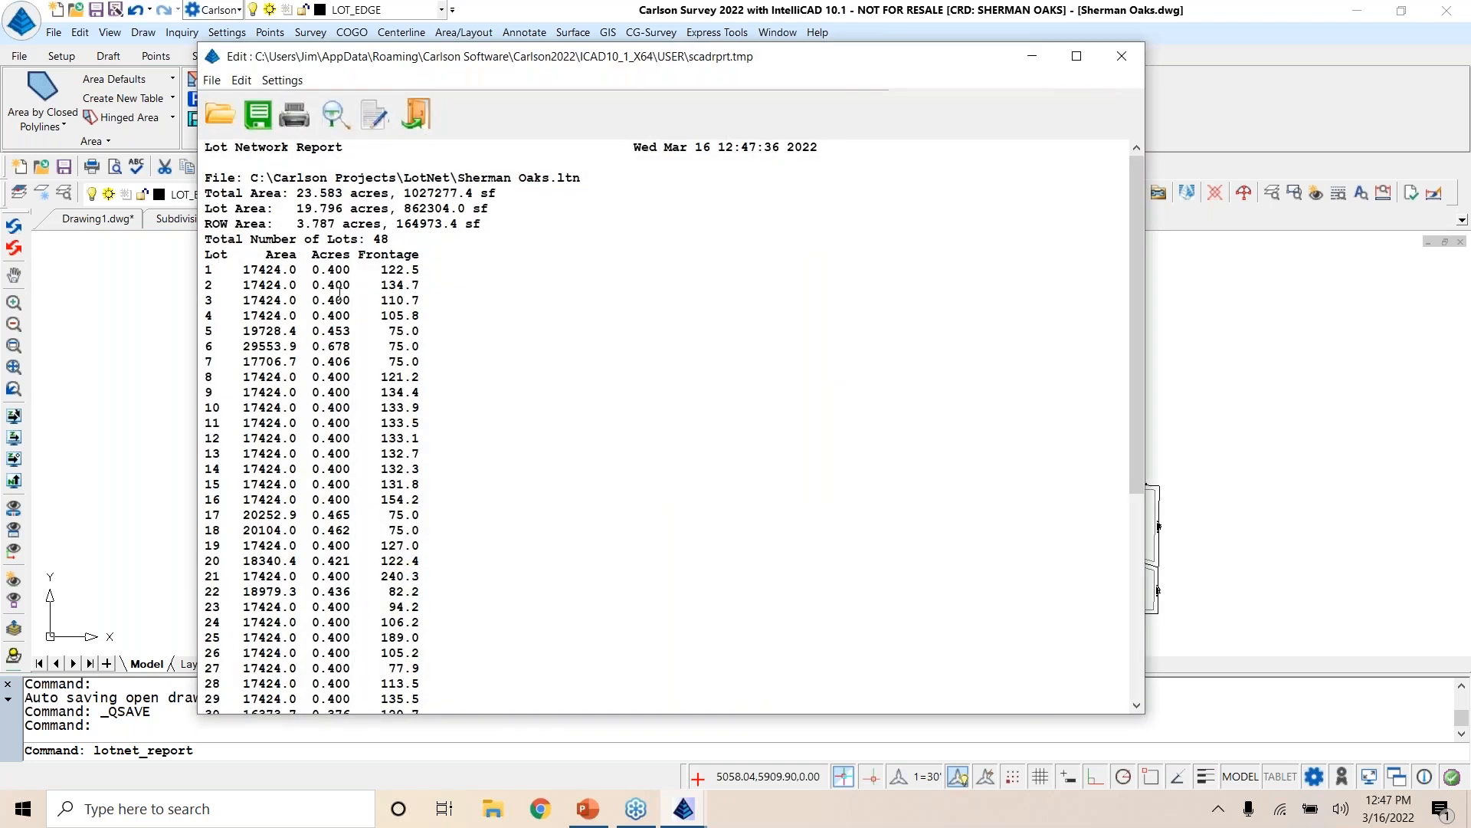
pyautogui.scroll(-8, 407, 422)
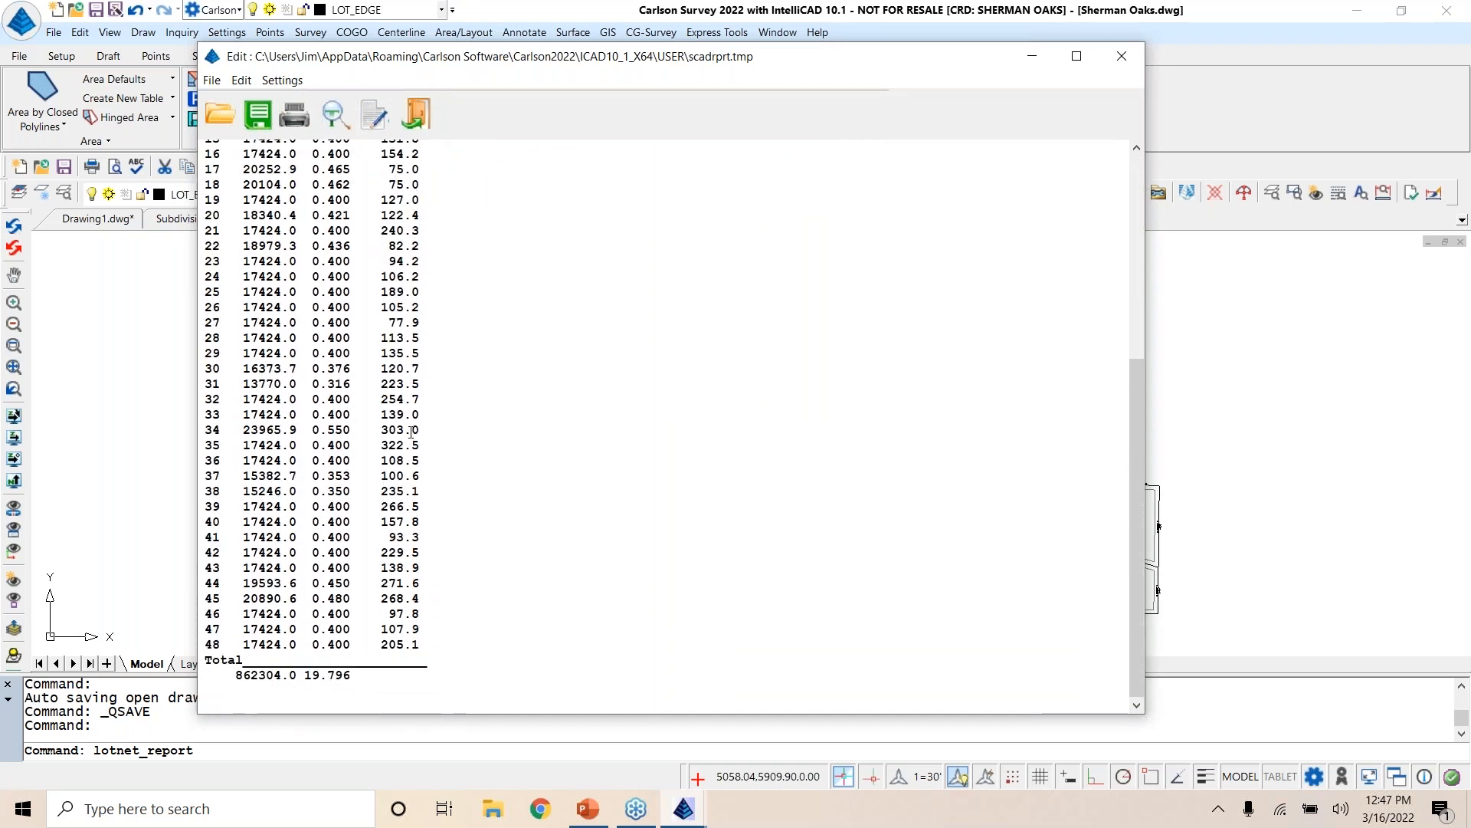
pyautogui.scroll(8, 412, 431)
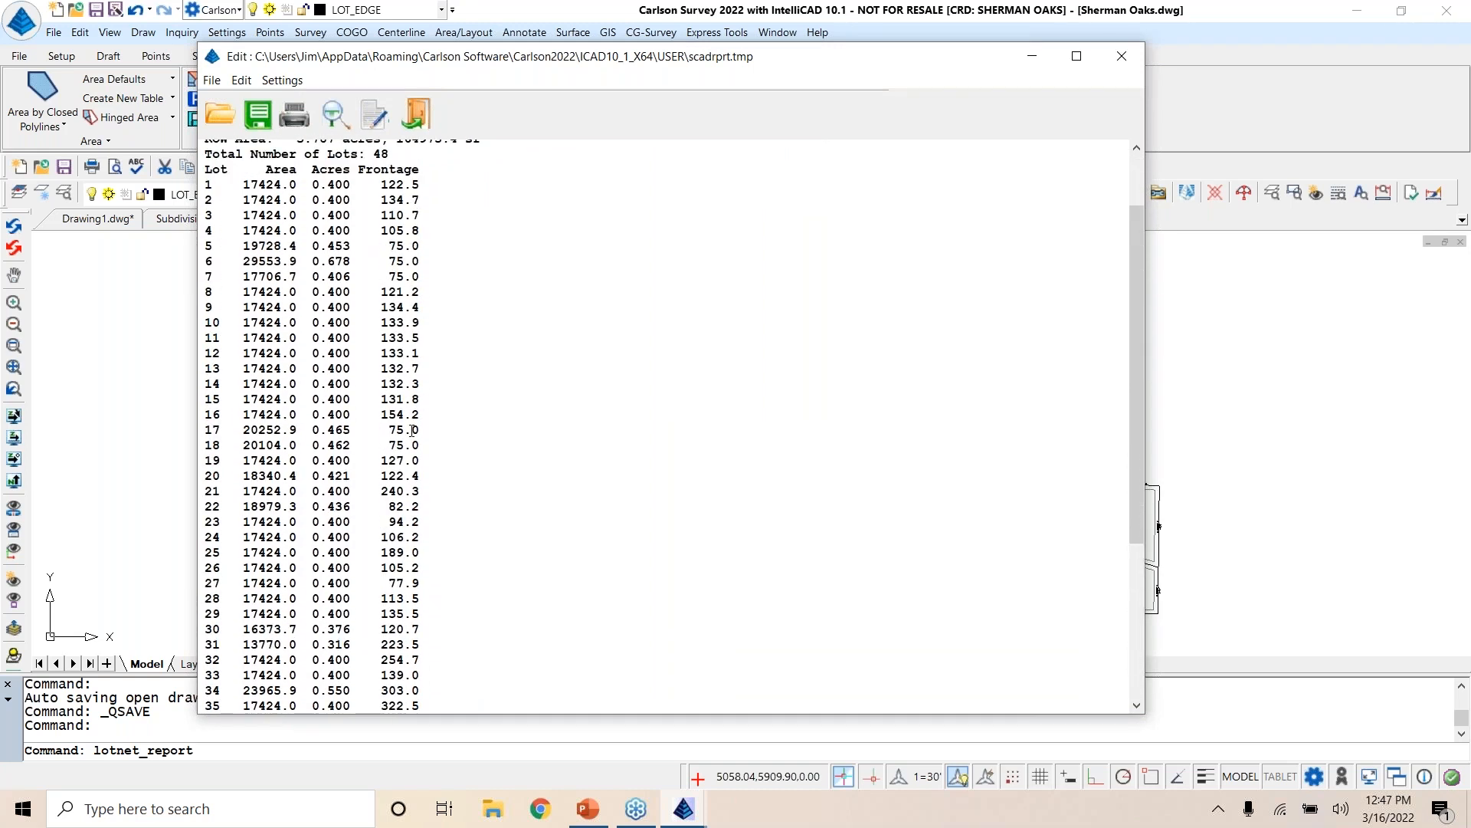
pyautogui.click(1122, 56)
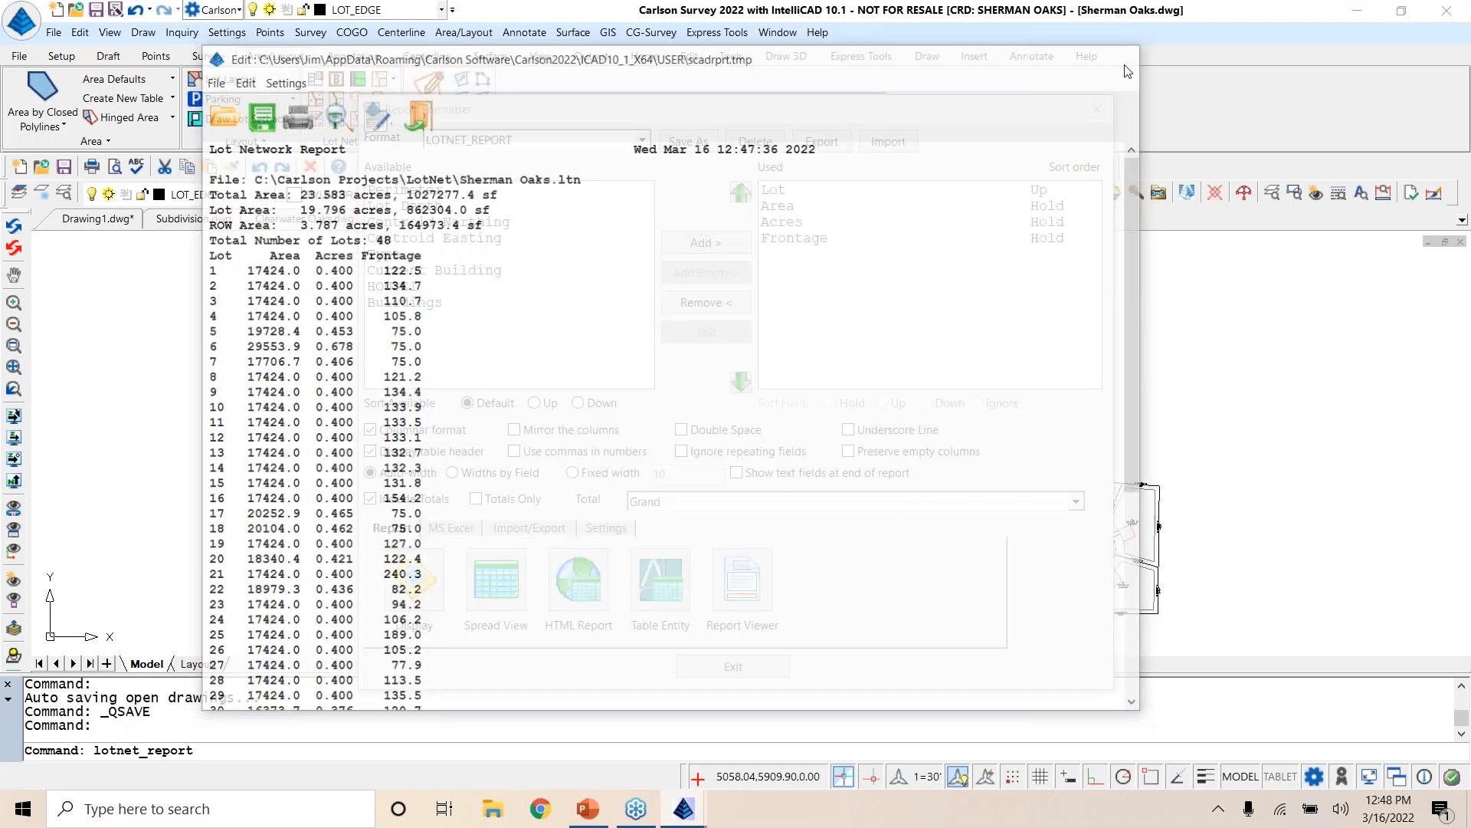
pyautogui.click(1097, 110)
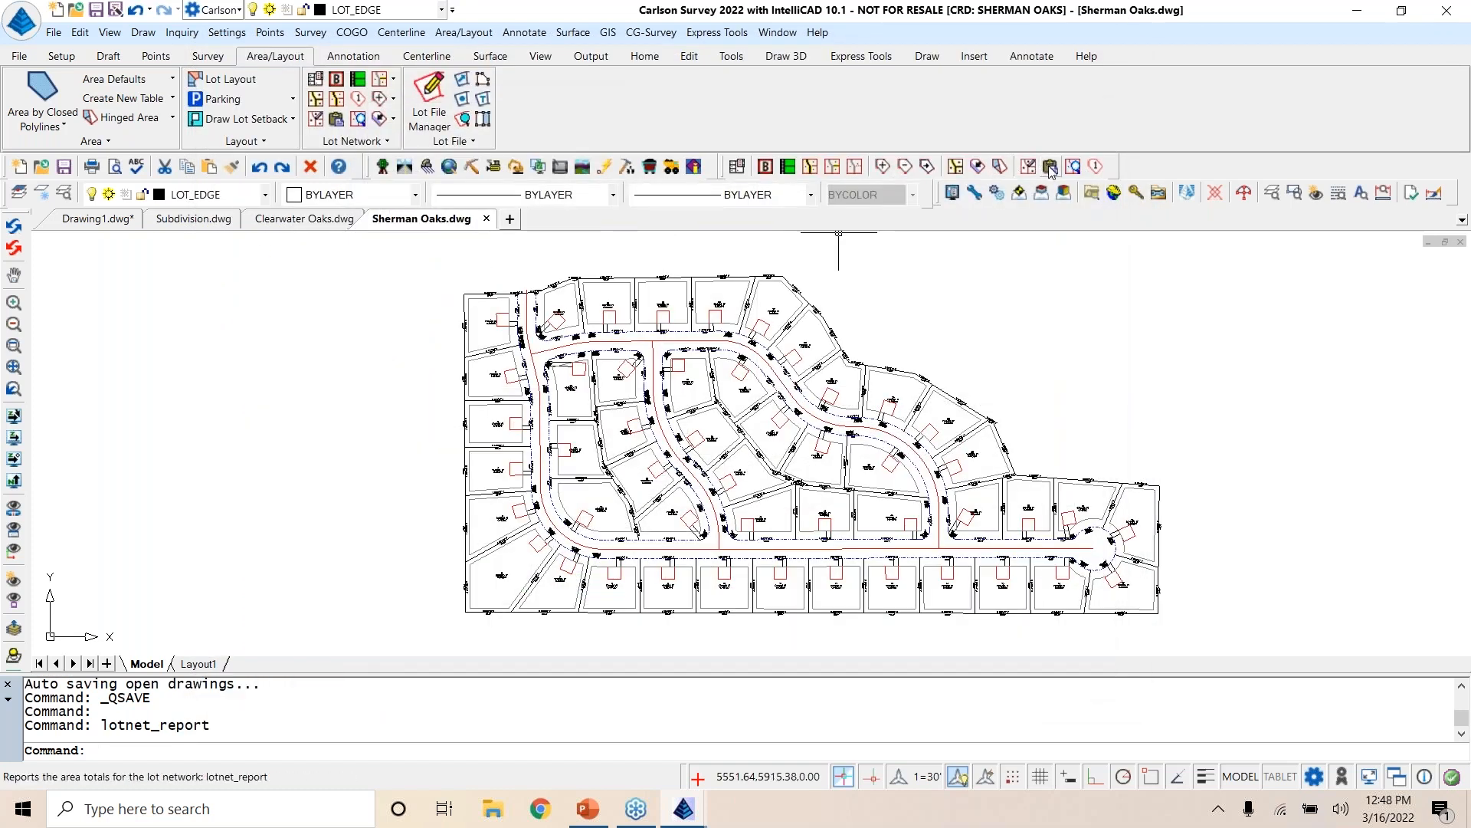
# Step: Rerun the Lot Network Report as Summary Only, review the area totals and close it
pyautogui.press('Return')
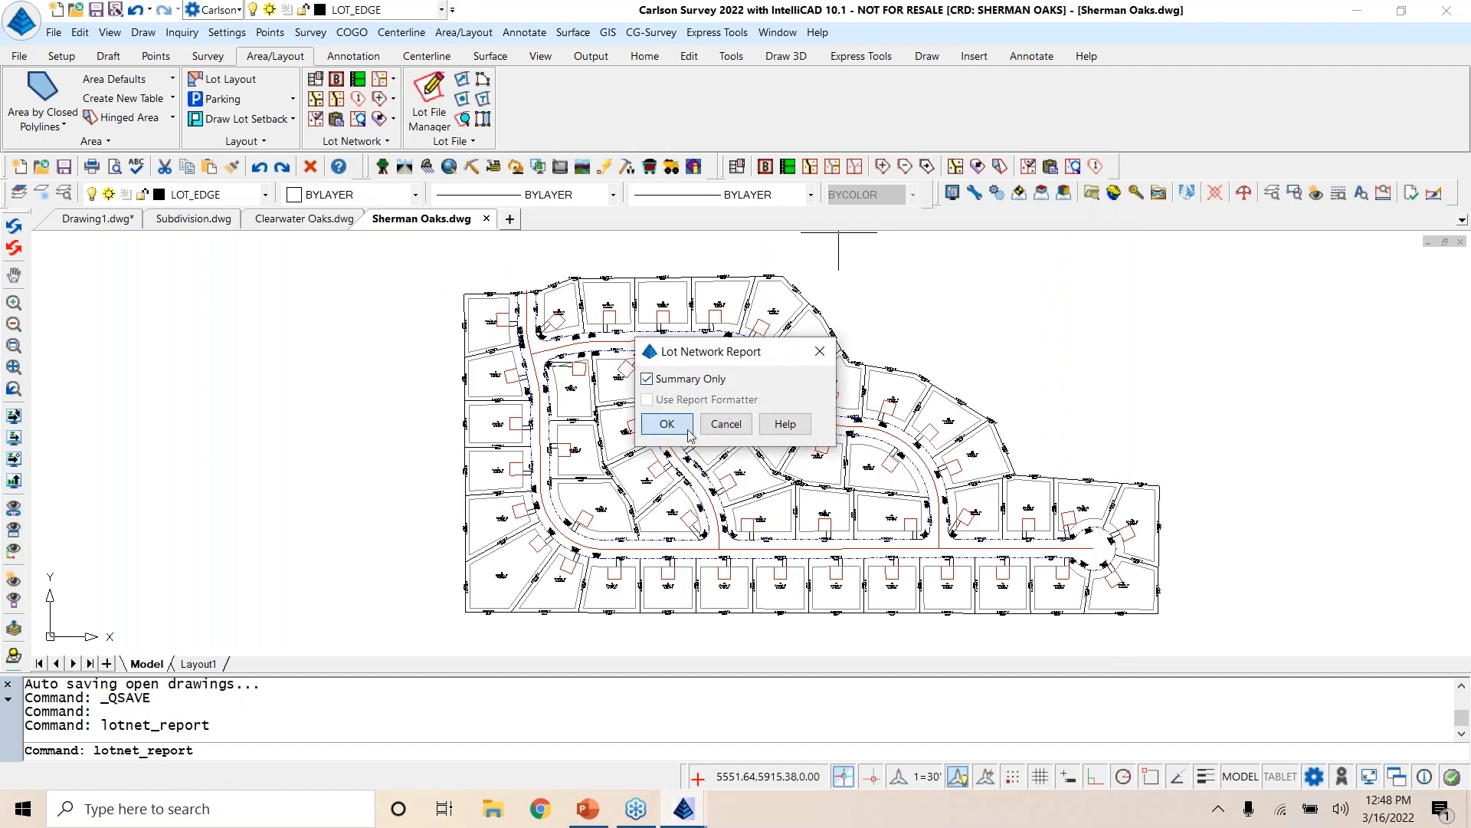
pyautogui.click(665, 423)
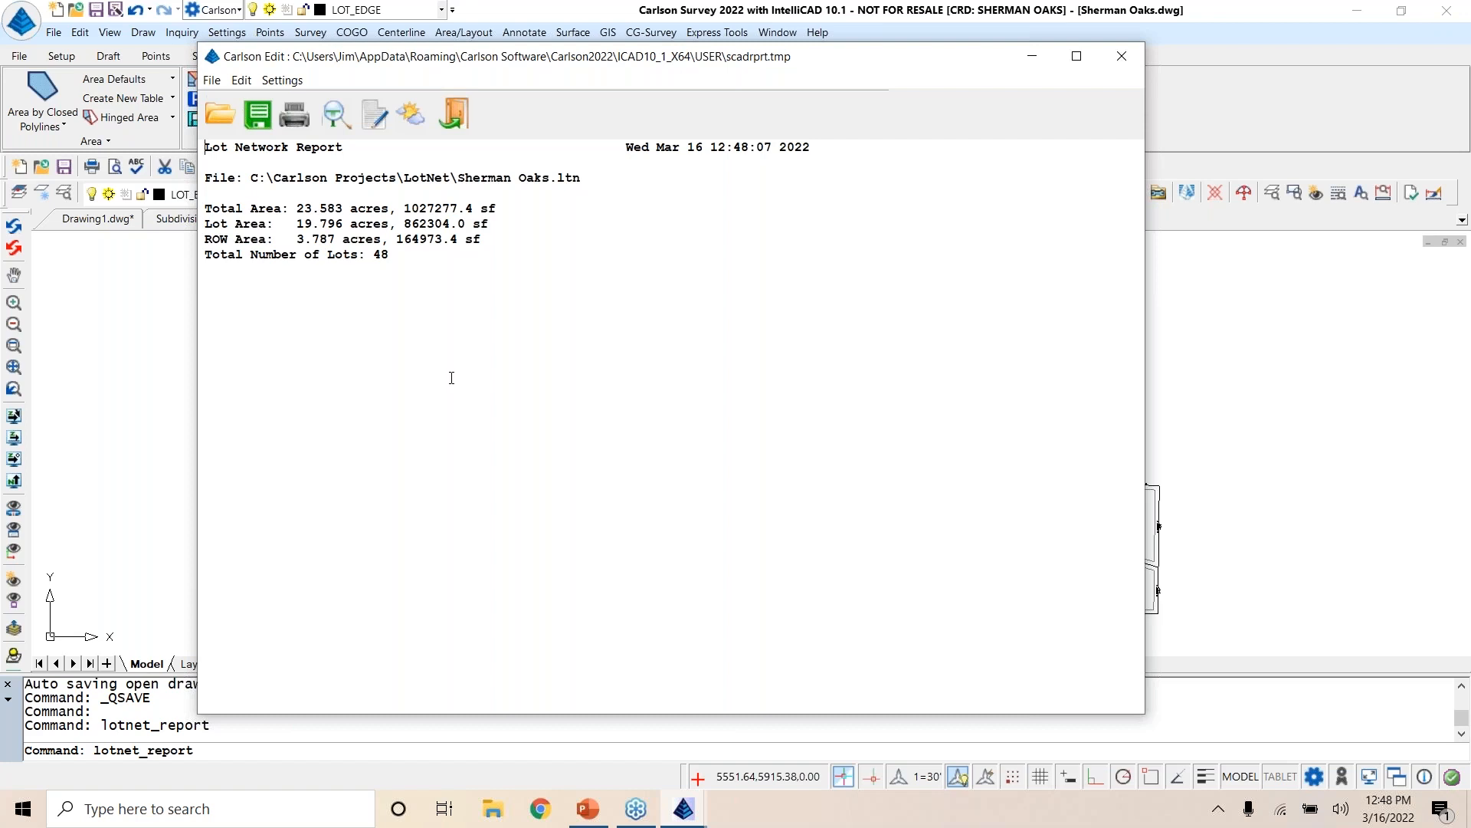
pyautogui.click(1120, 57)
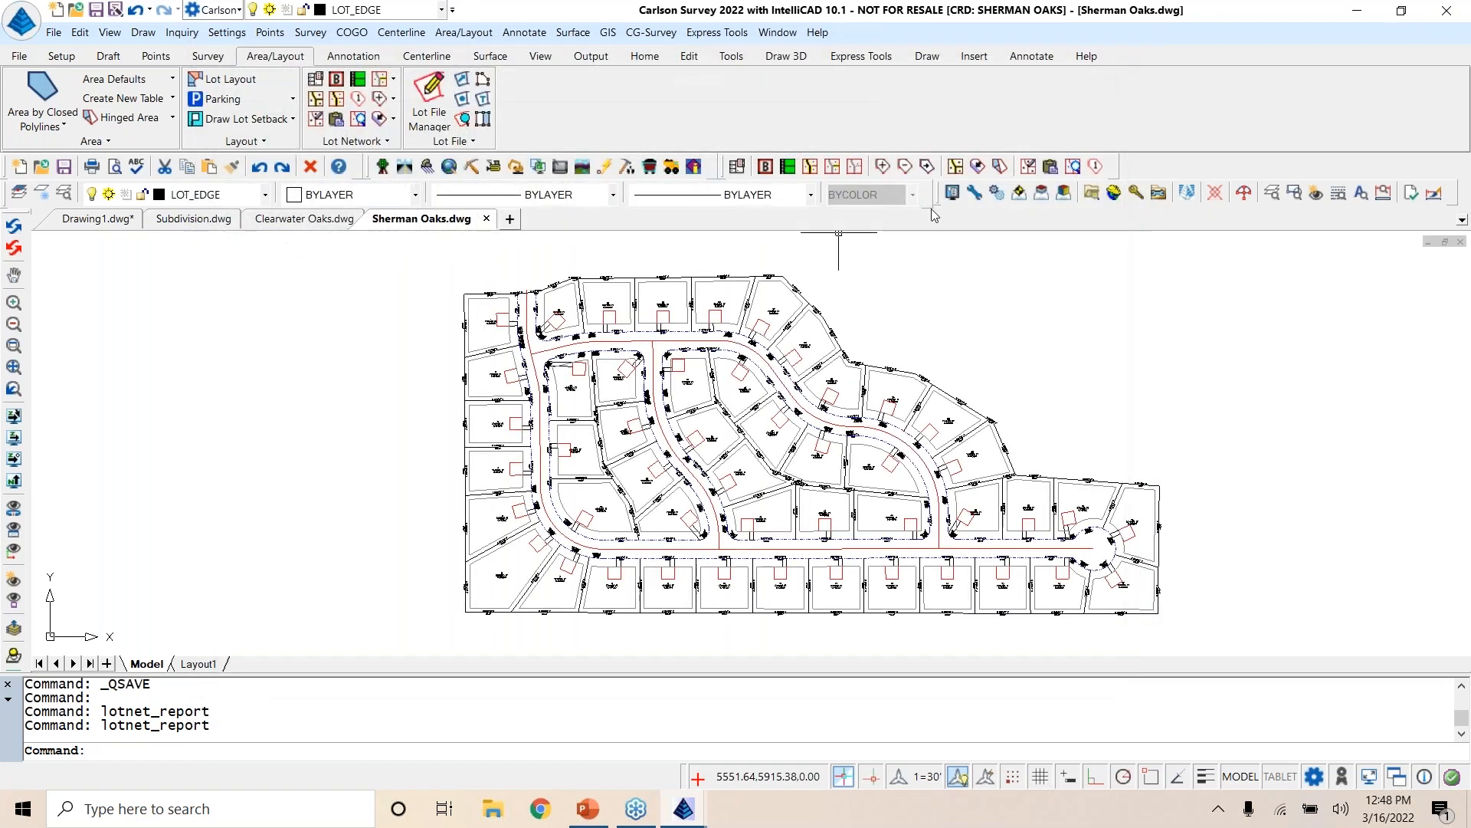
# Step: Use the Lot Inspector to examine the area, perimeter, frontage, type and building of lots around the subdivision, and end the command
pyautogui.click(1074, 166)
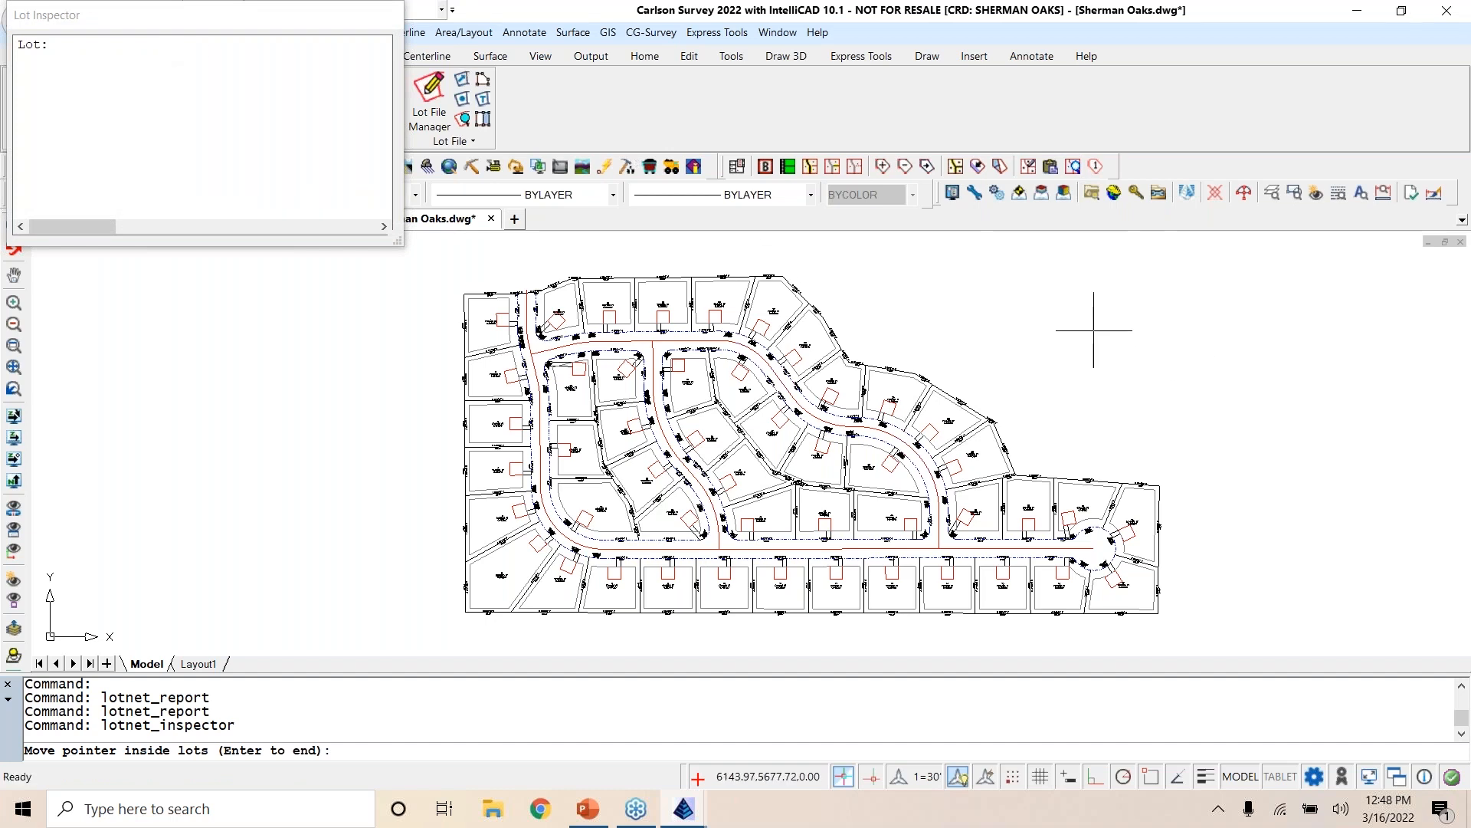
pyautogui.moveTo(1157, 519)
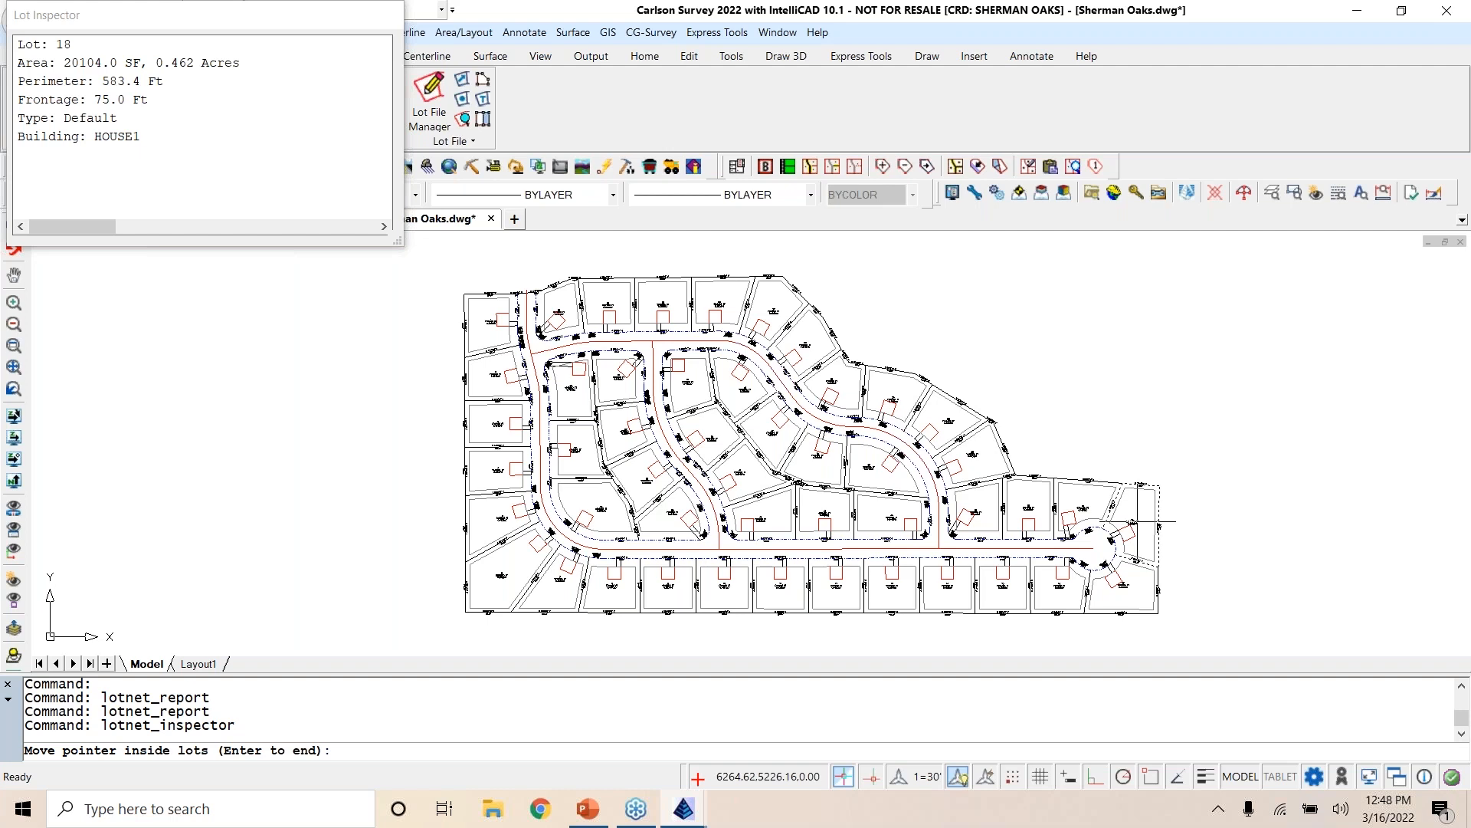
pyautogui.moveTo(1130, 582)
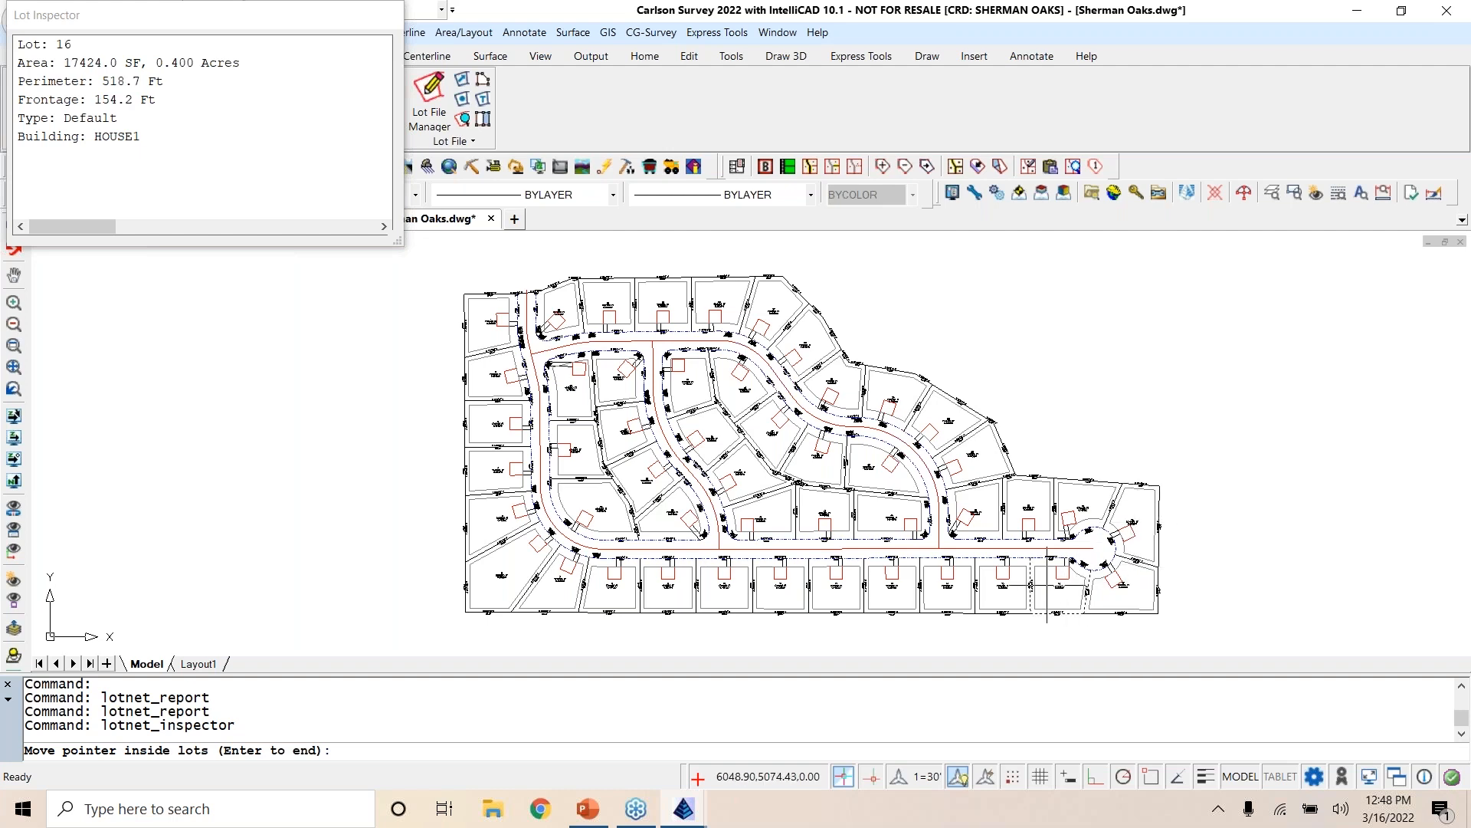
pyautogui.moveTo(892, 584)
pyautogui.moveTo(695, 589)
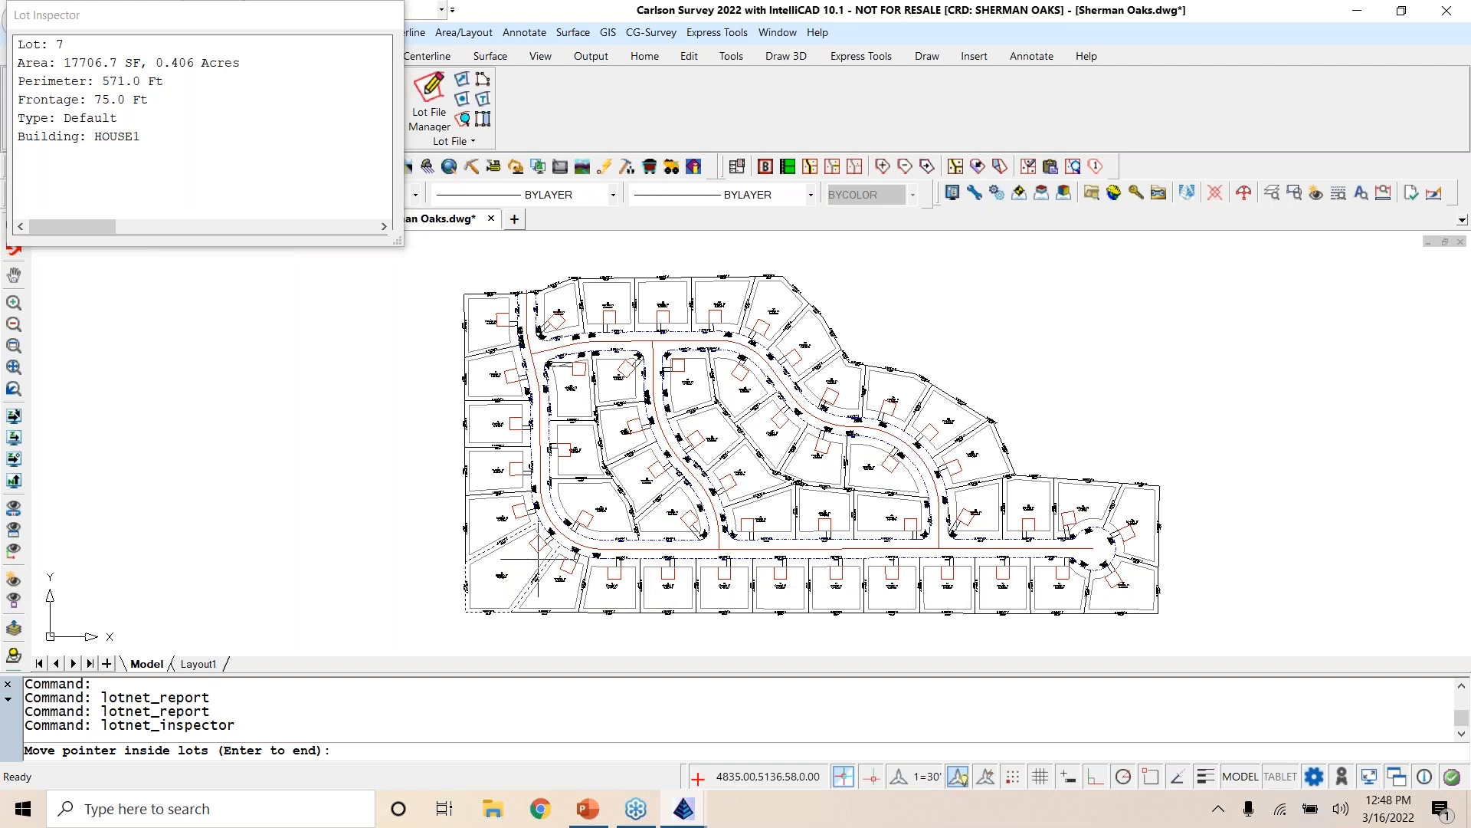
pyautogui.moveTo(488, 379)
pyautogui.moveTo(571, 298)
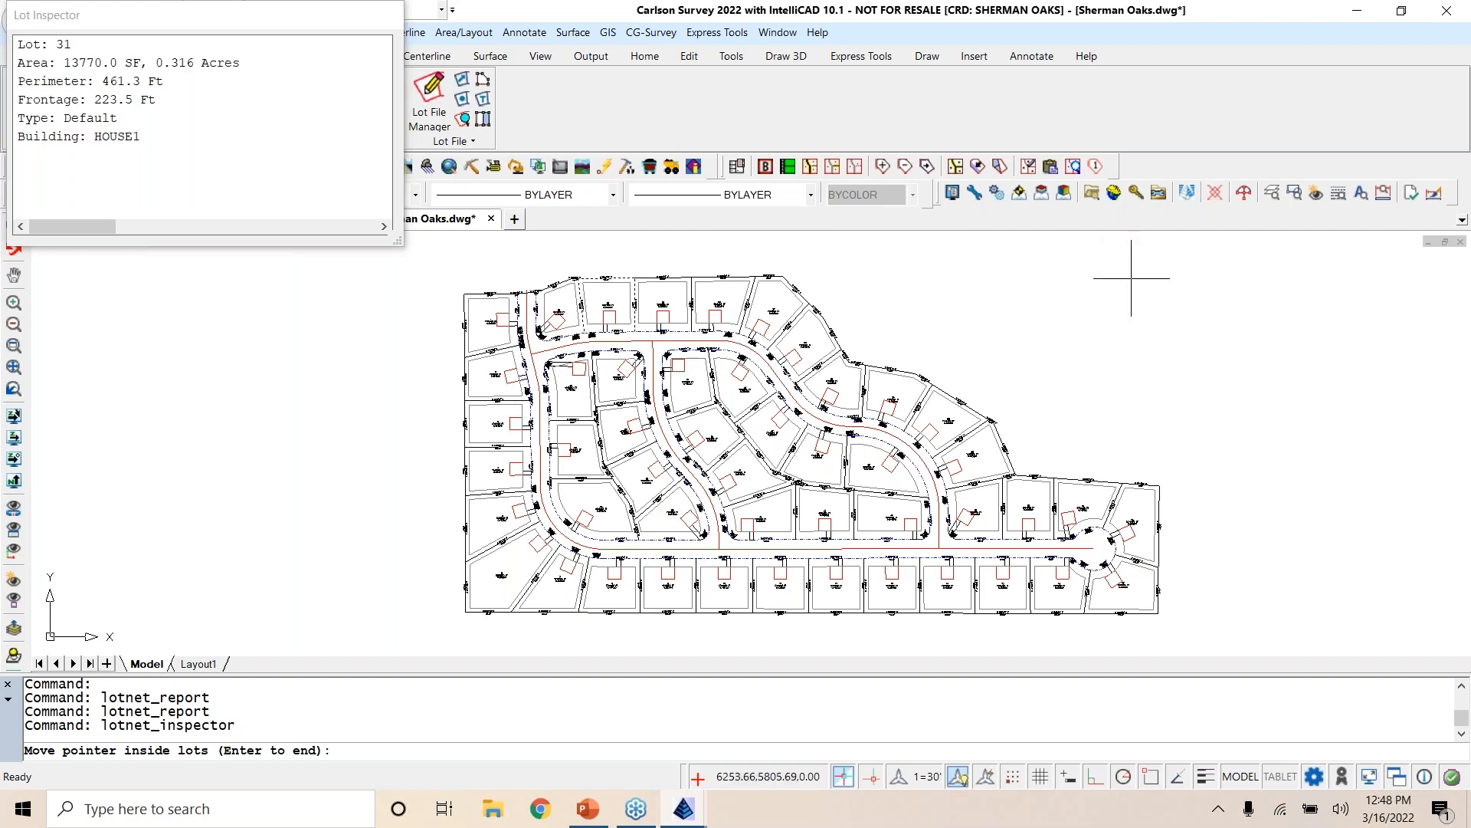
pyautogui.press('Return')
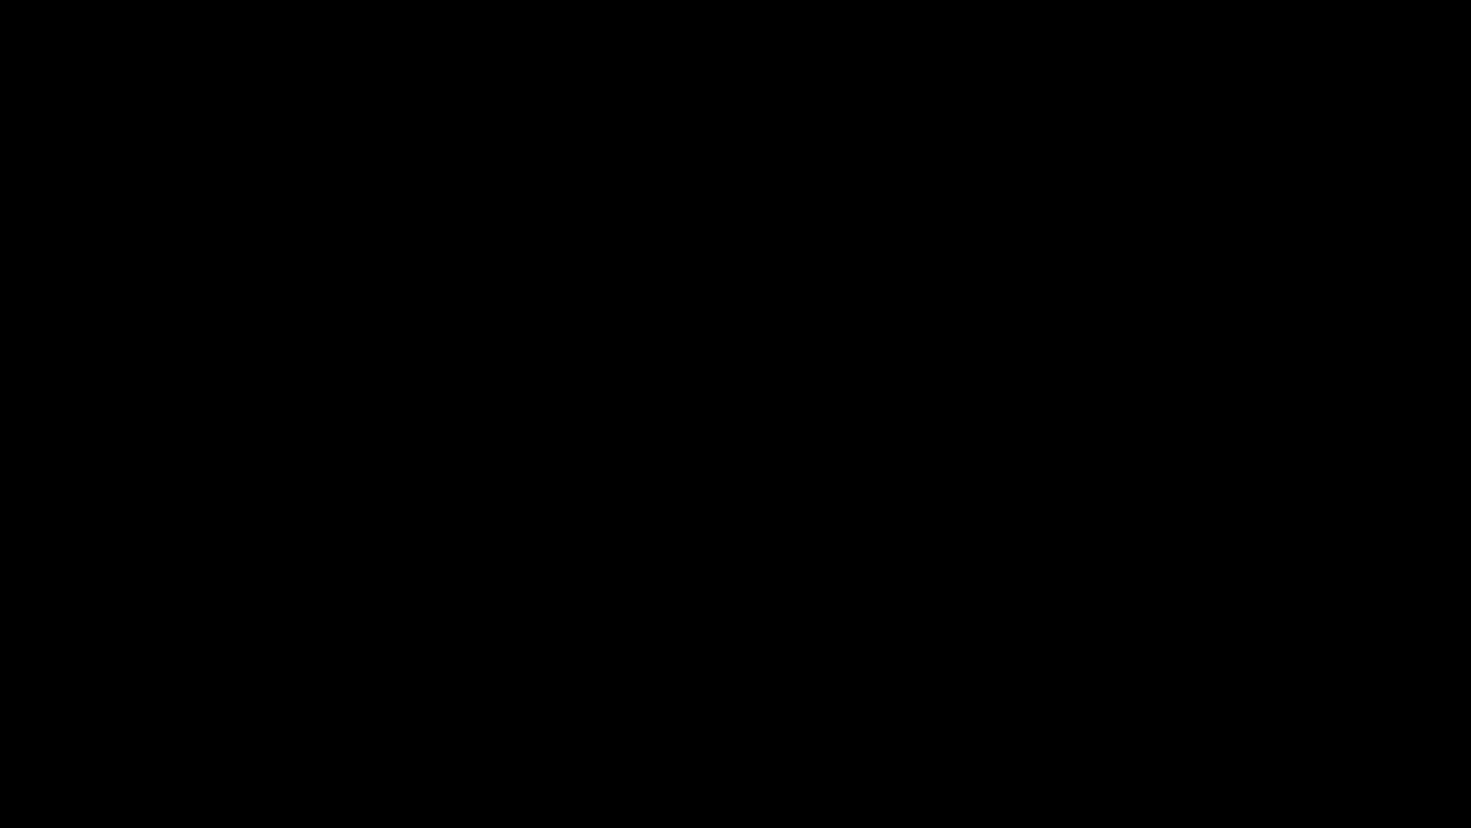